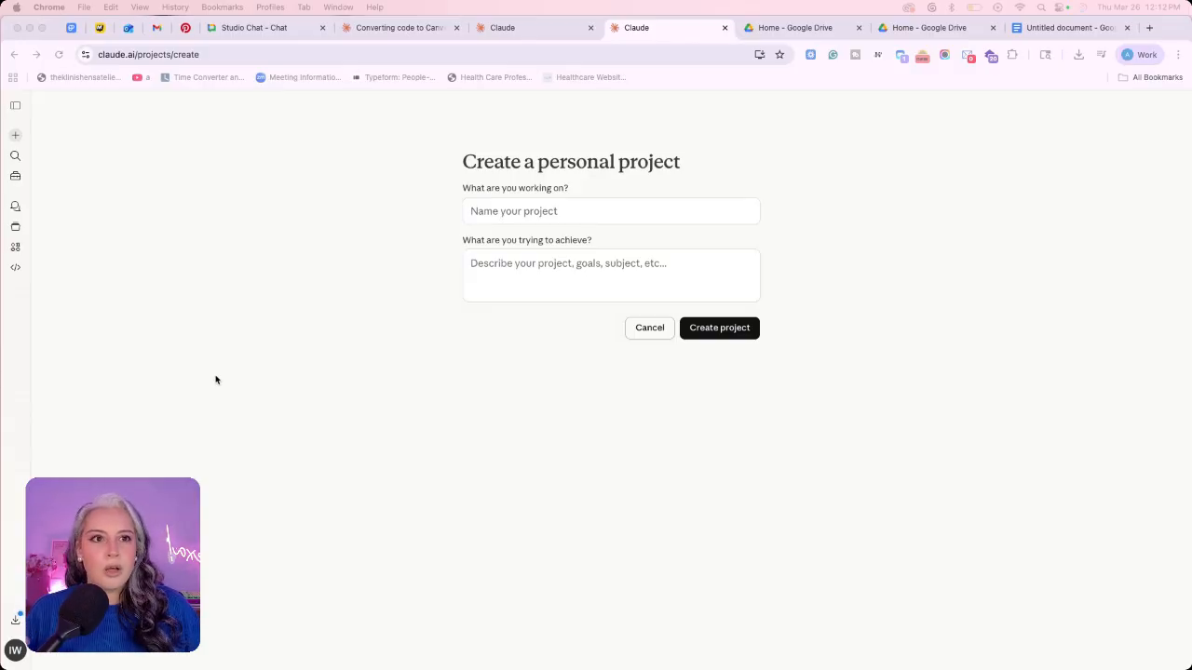
Name the new personal project "TKA Social Canva Design Demo".
left_click(150, 263)
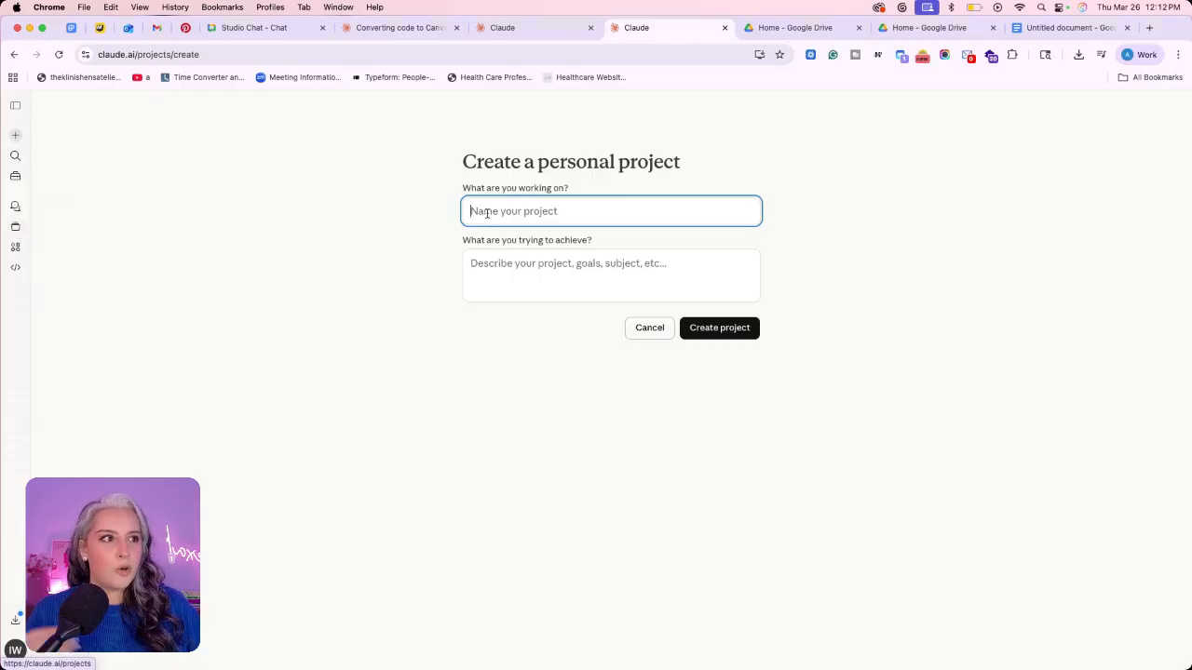
left_click(624, 214)
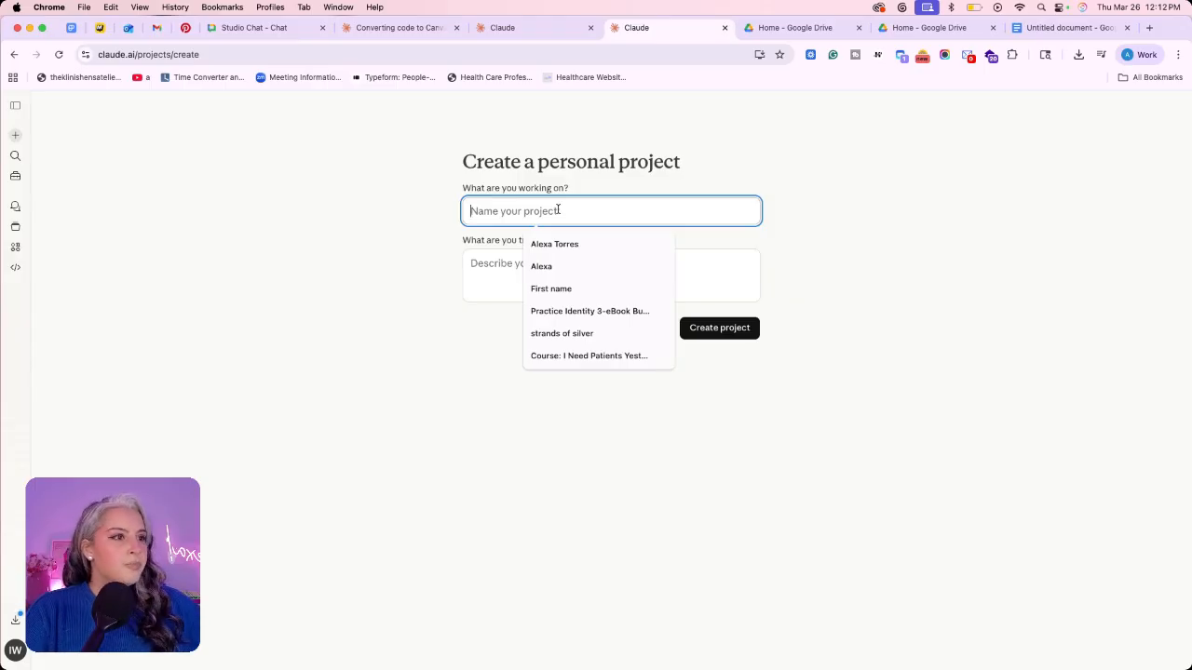
type("TKA")
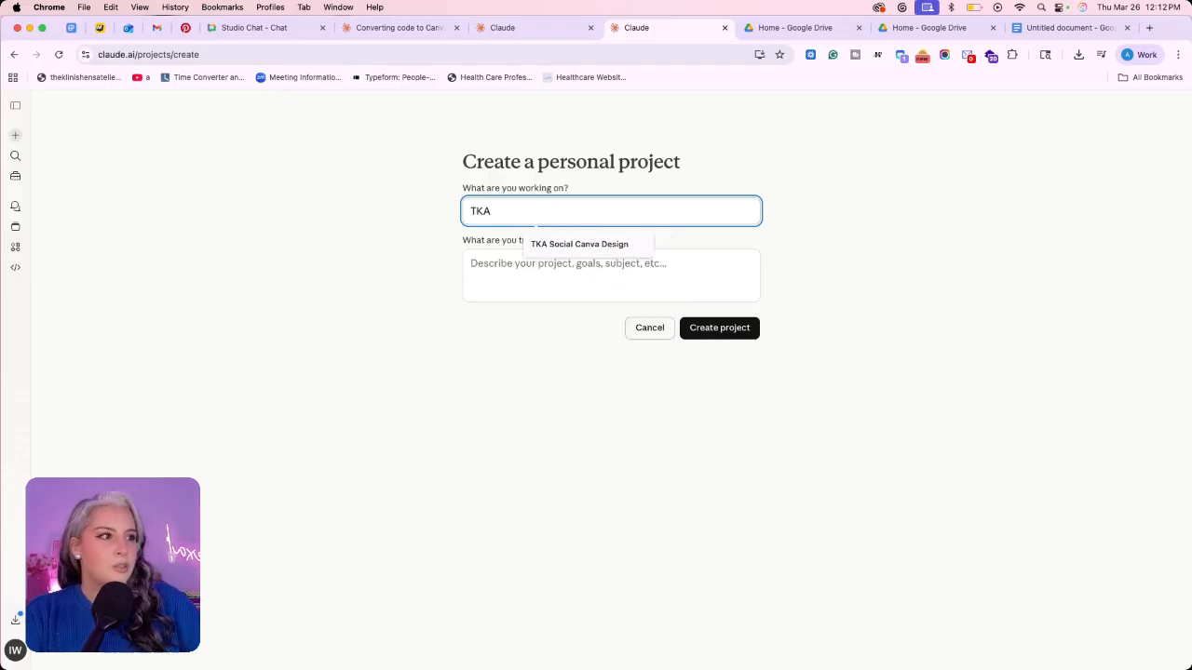
left_click(550, 245)
type("Design Demo")
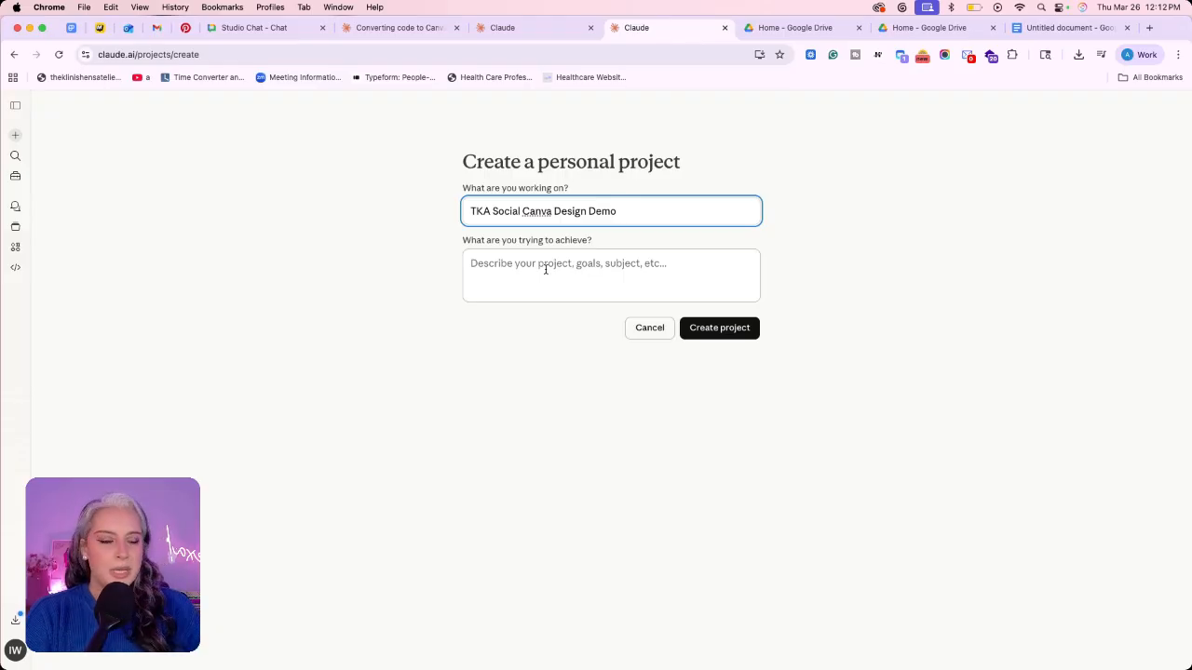
Paste the Canva Brand Template Setup Guide as the project's description and create the project.
left_click(545, 269)
type("**Name your pages clearly.** Use Canva's page title feature to label each template (Hook Slide, CTA Slide, etc.) so you can find what you need quickly.")
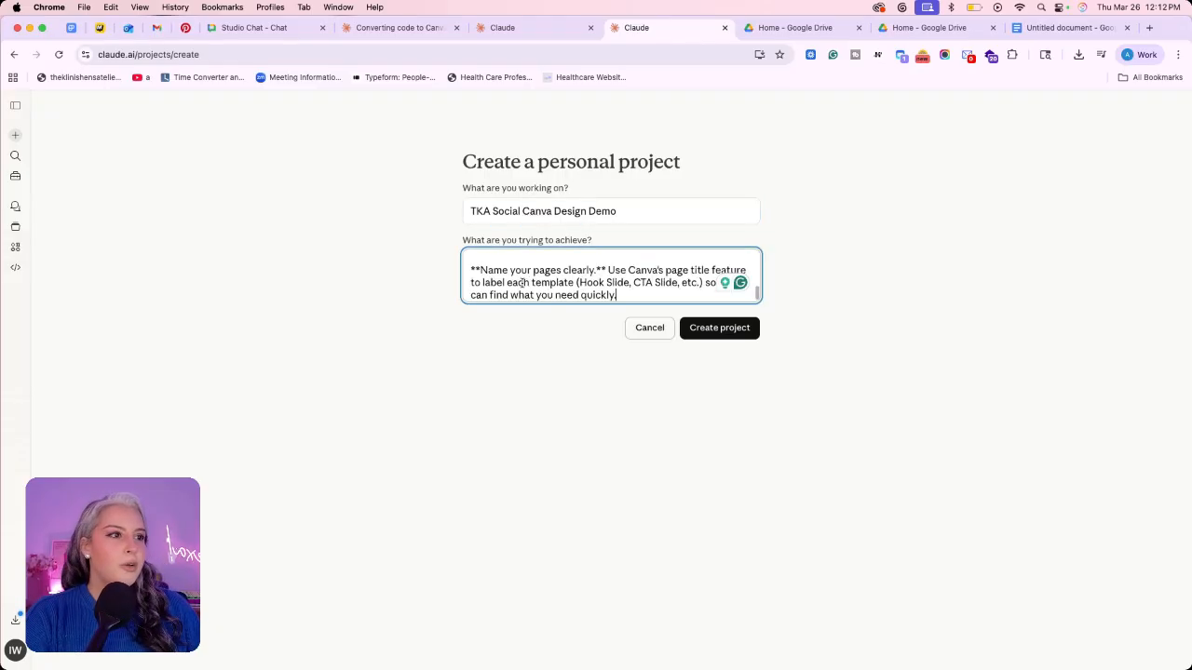
scroll(643, 274, "up", 15)
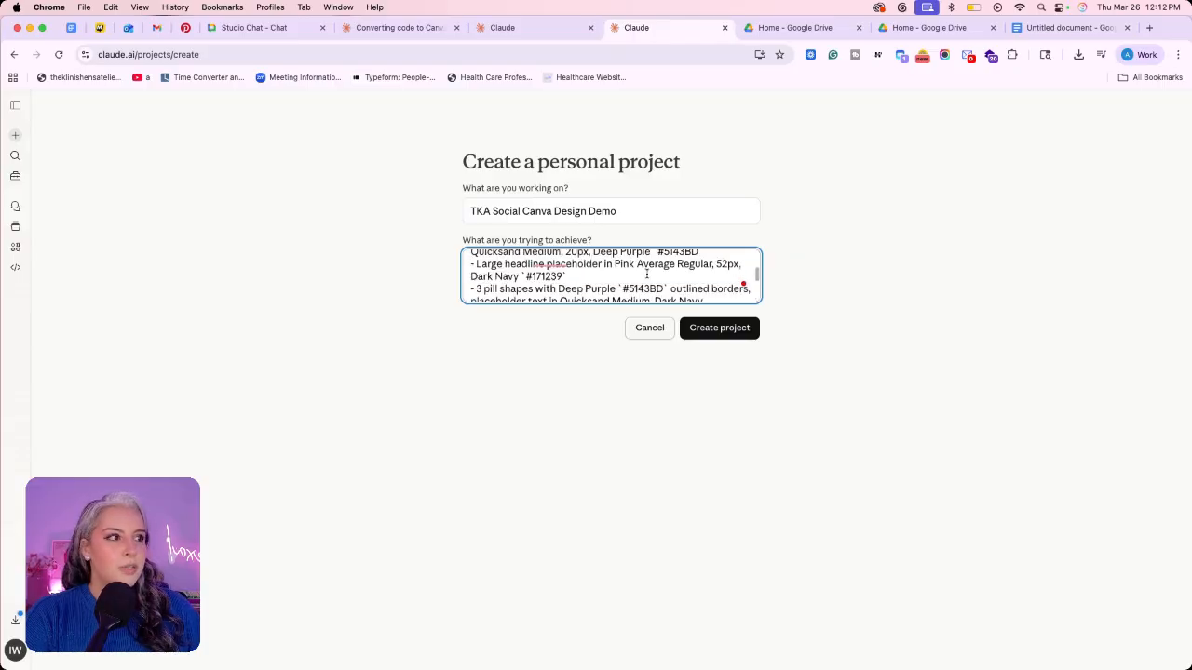
scroll(646, 274, "up", 10)
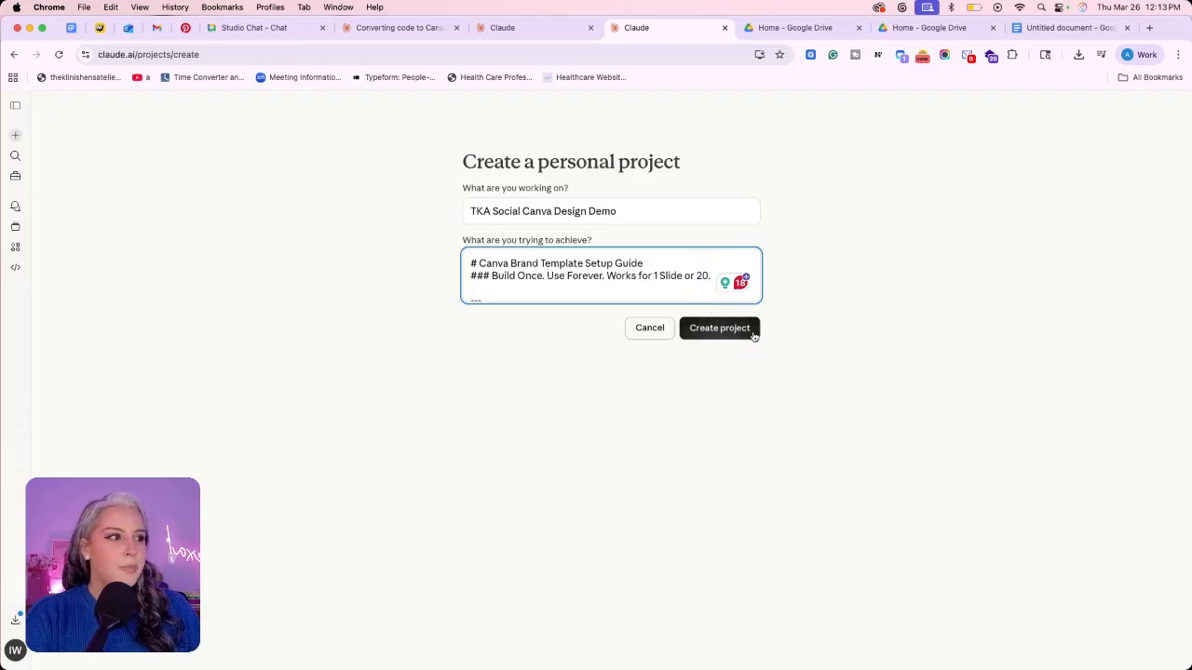
left_click(719, 328)
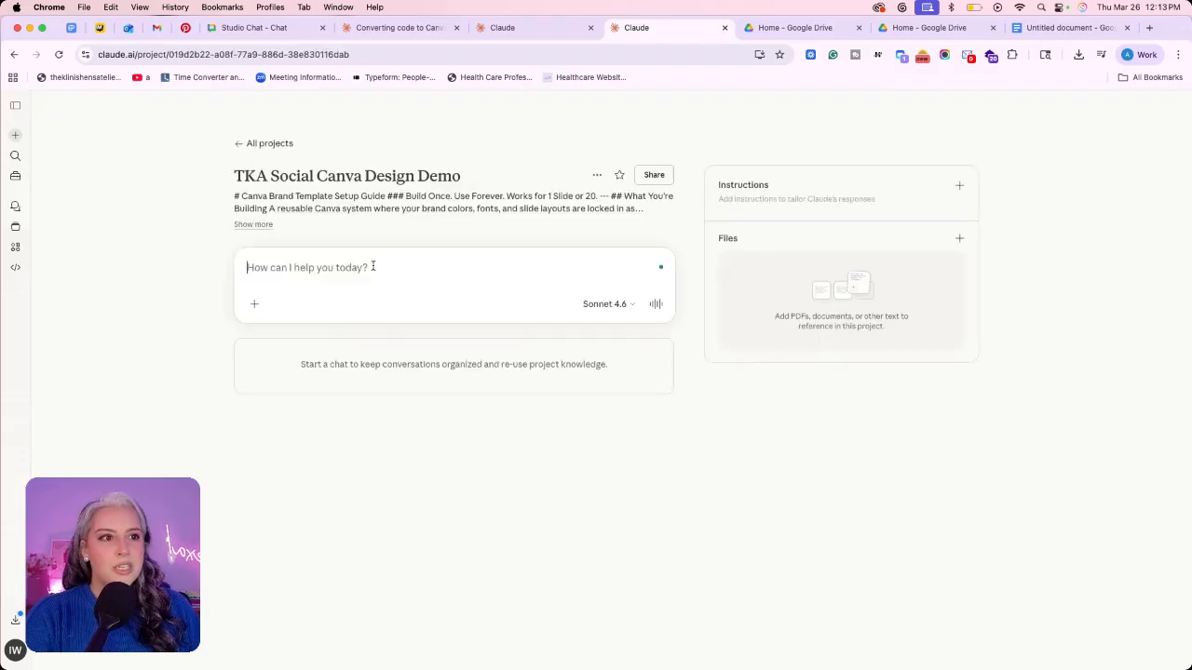
Paste the setup guide into the project chat and write "I want to conver these instructions to use my fonts and color".
key("super+v")
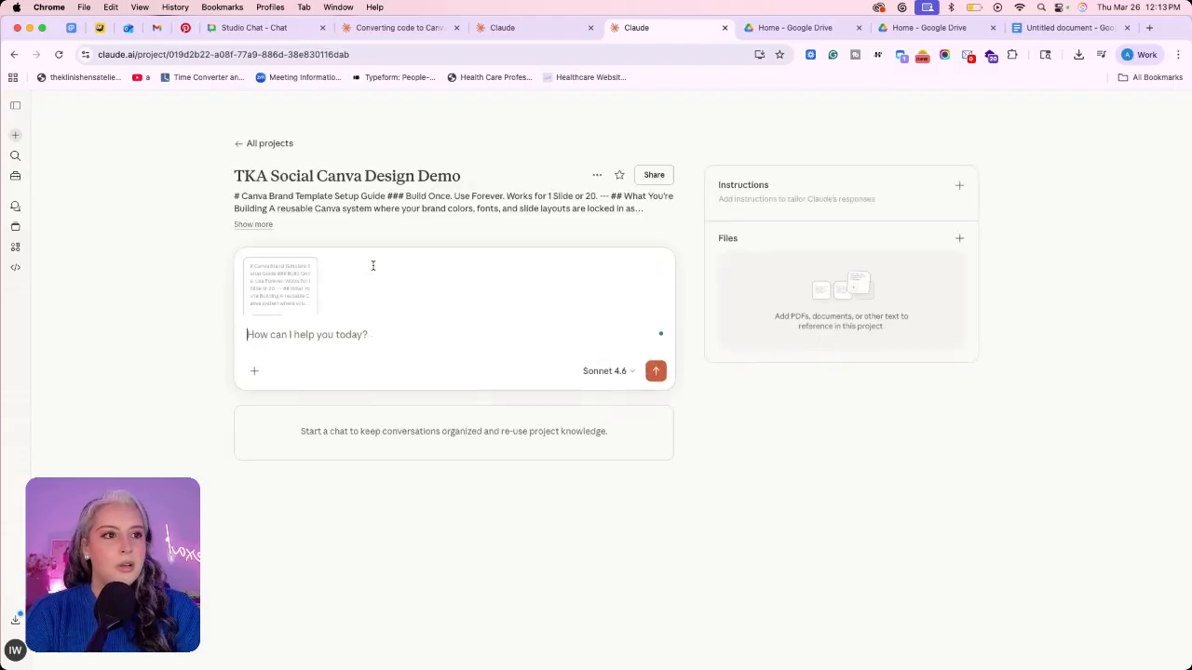
type("I wad")
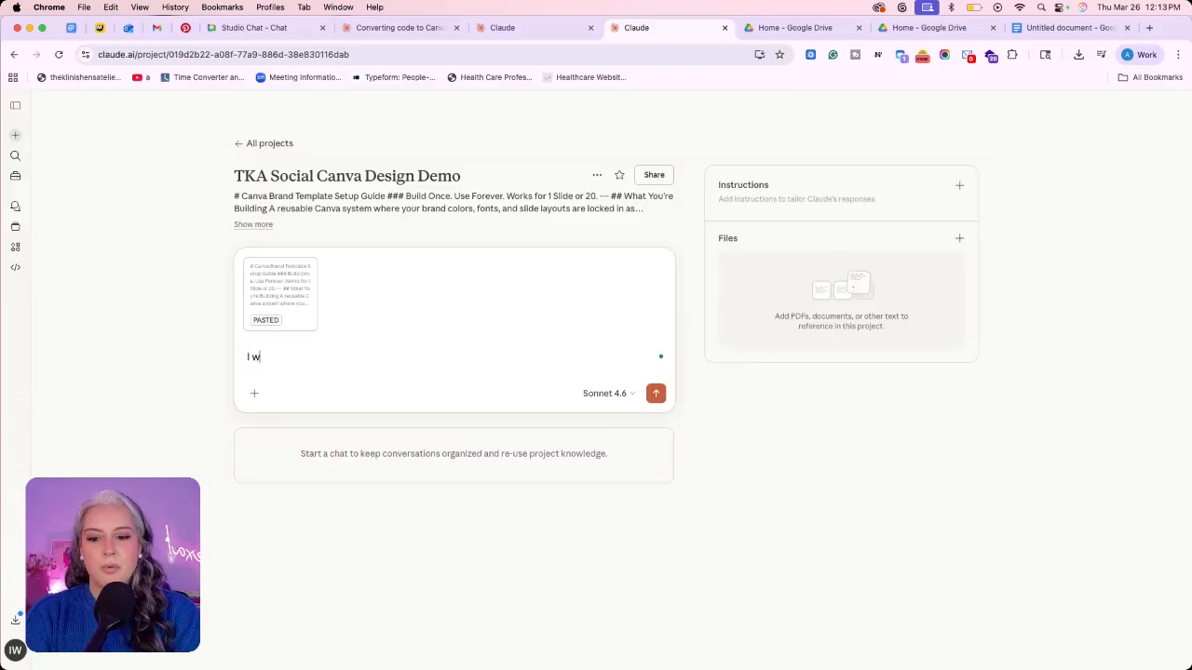
key("BackSpace")
type("nt to conver this")
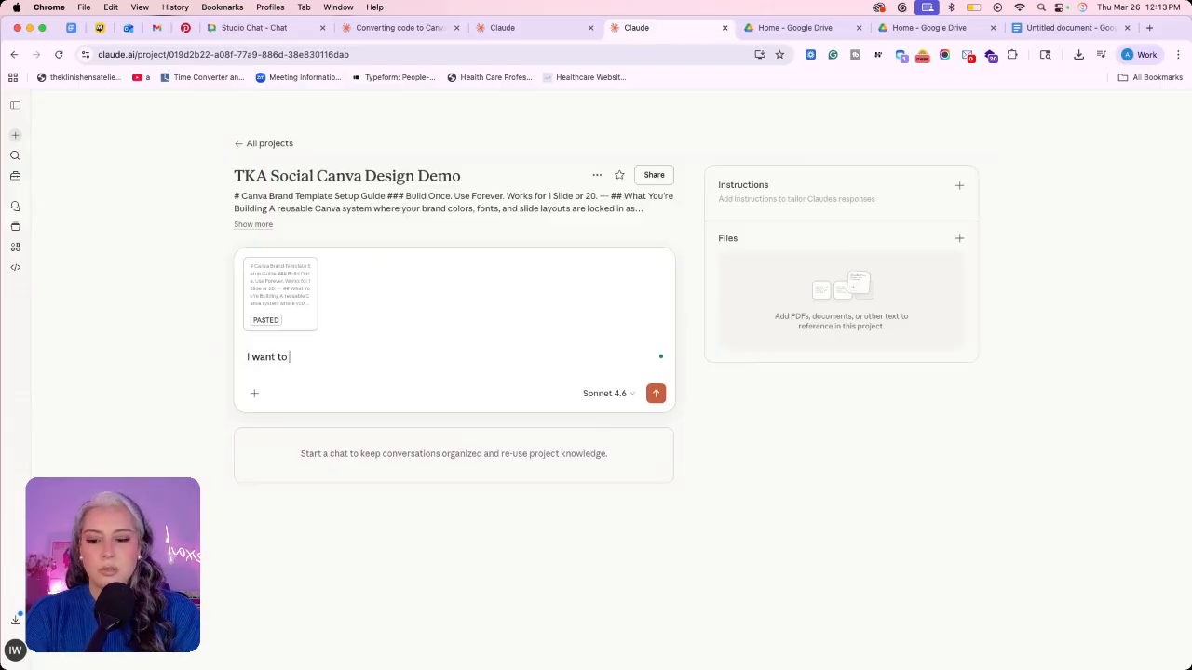
key("BackSpace")
key("BackSpace")
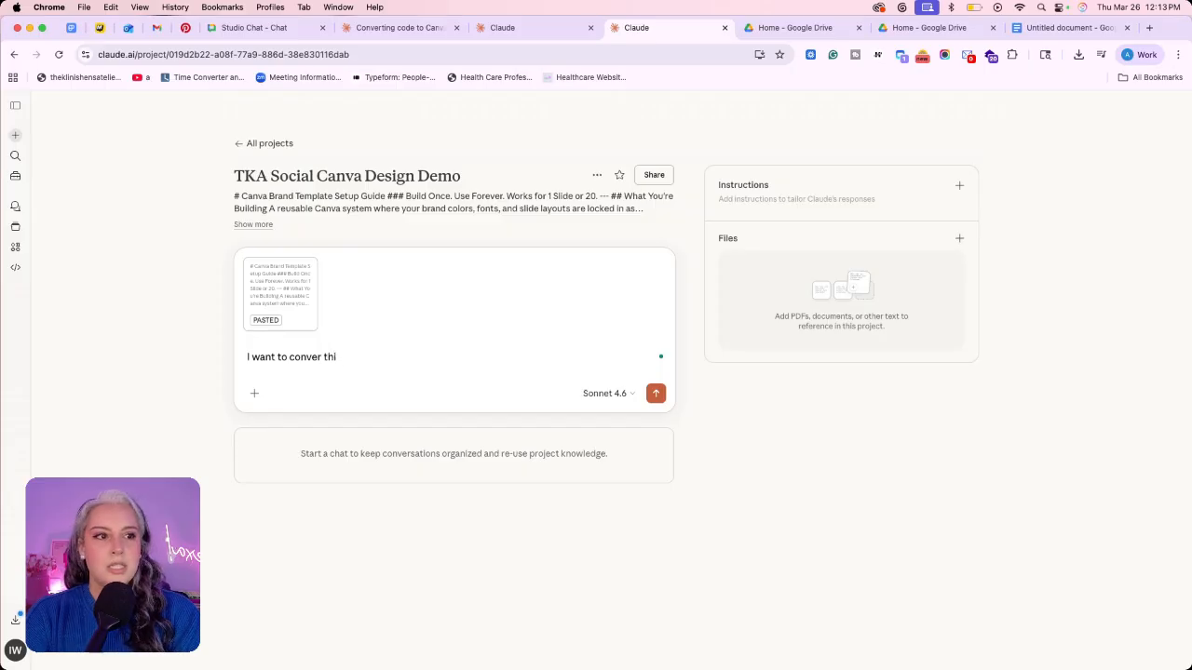
type("ese ")
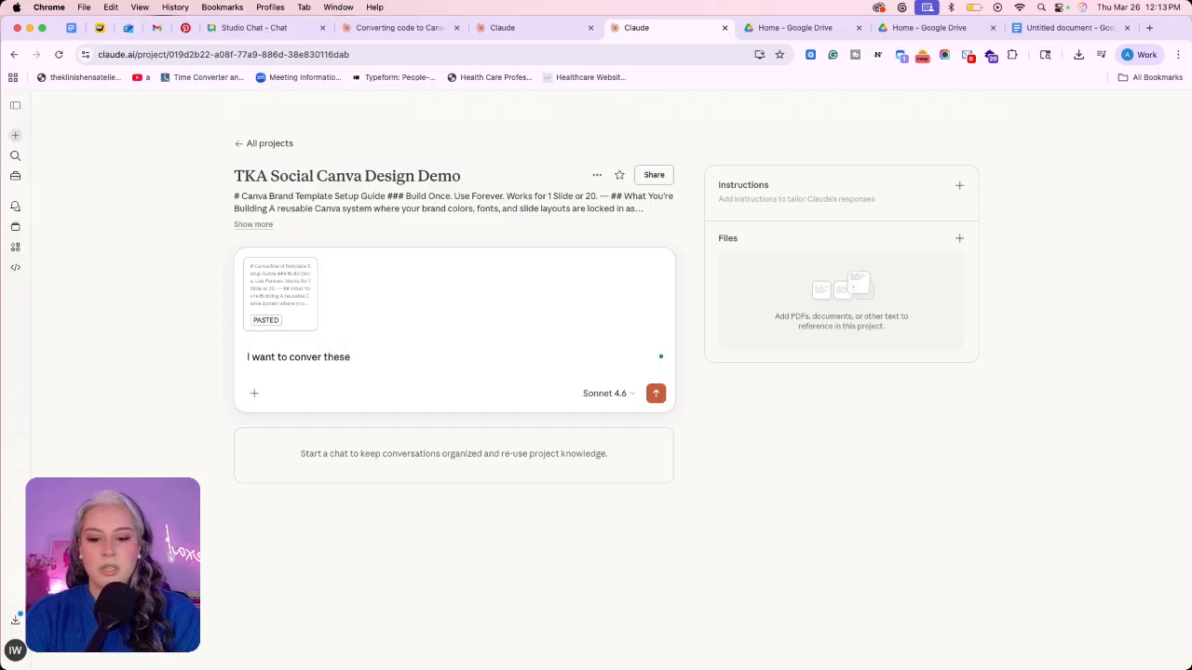
type("instrution t")
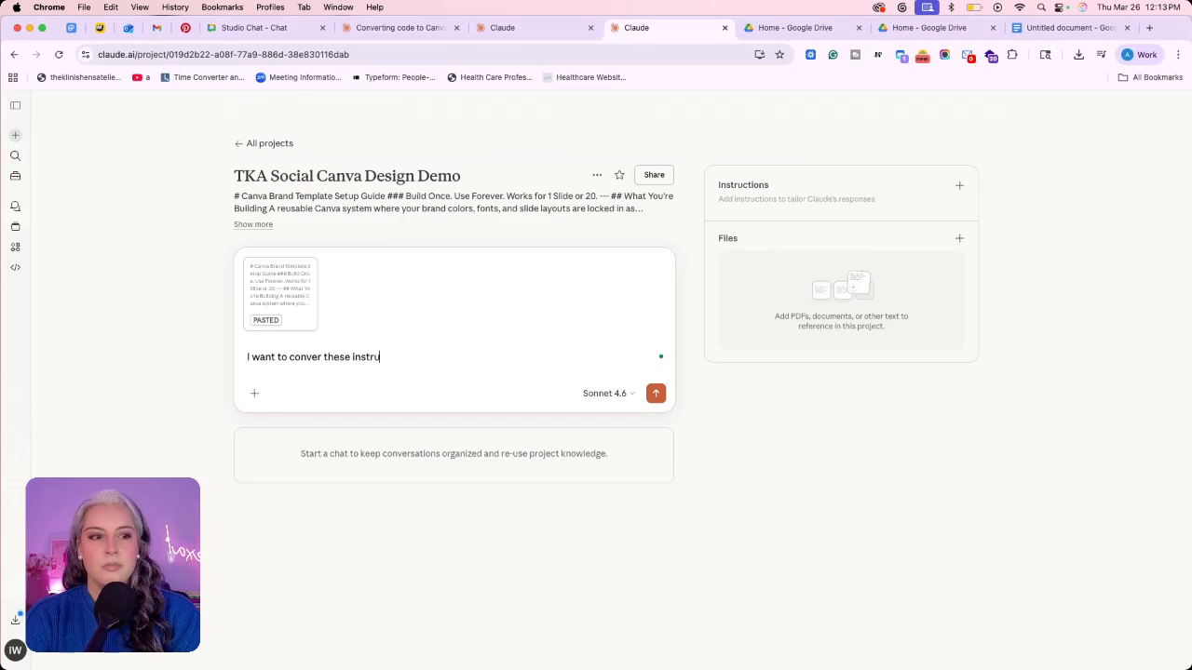
key("BackSpace")
key("BackSpace")
type("s to")
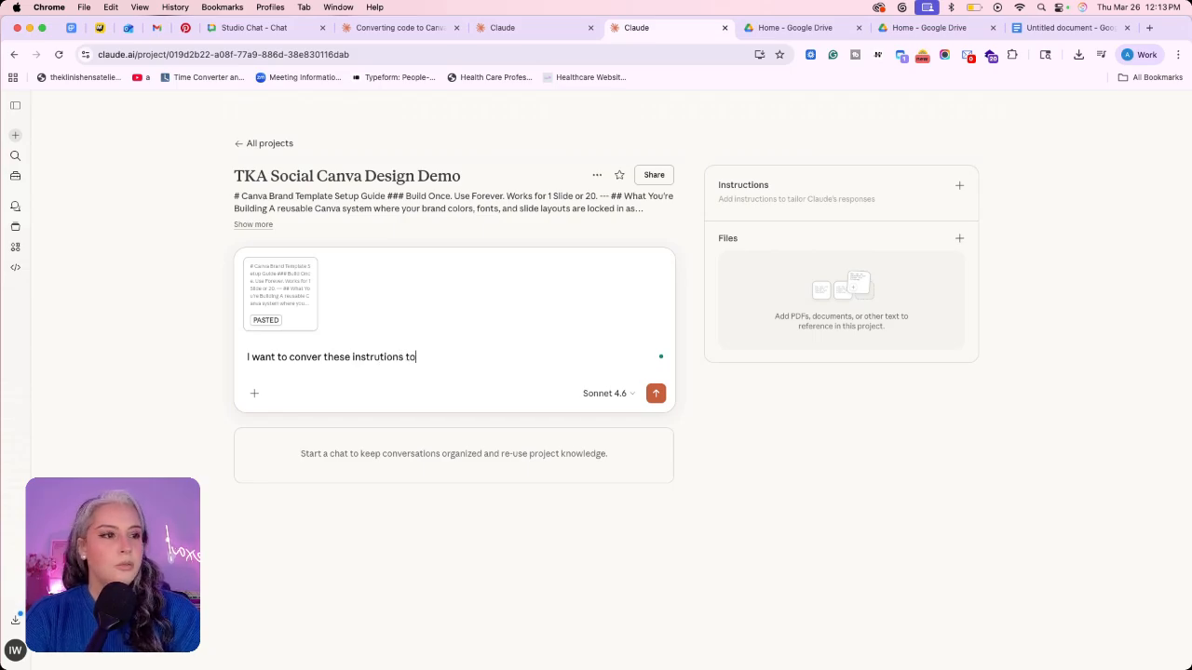
key("BackSpace")
key("BackSpace")
key("BackSpace")
key("BackSpace")
key("BackSpace")
key("BackSpace")
key("BackSpace")
type("cti")
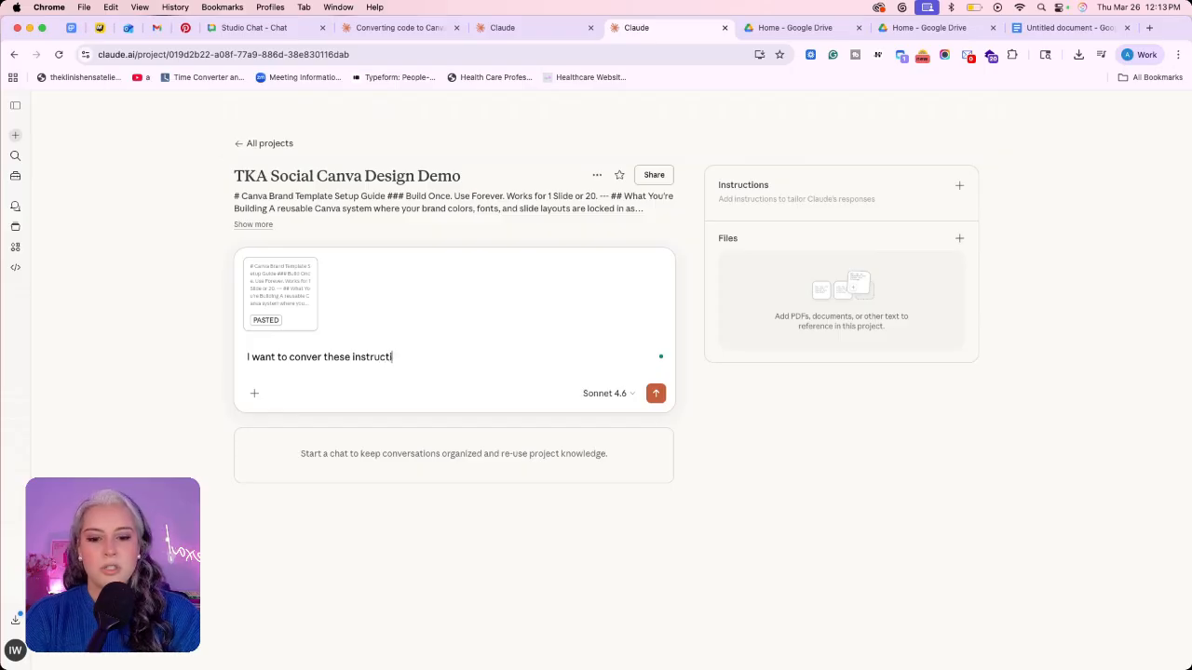
type("ons to use my ")
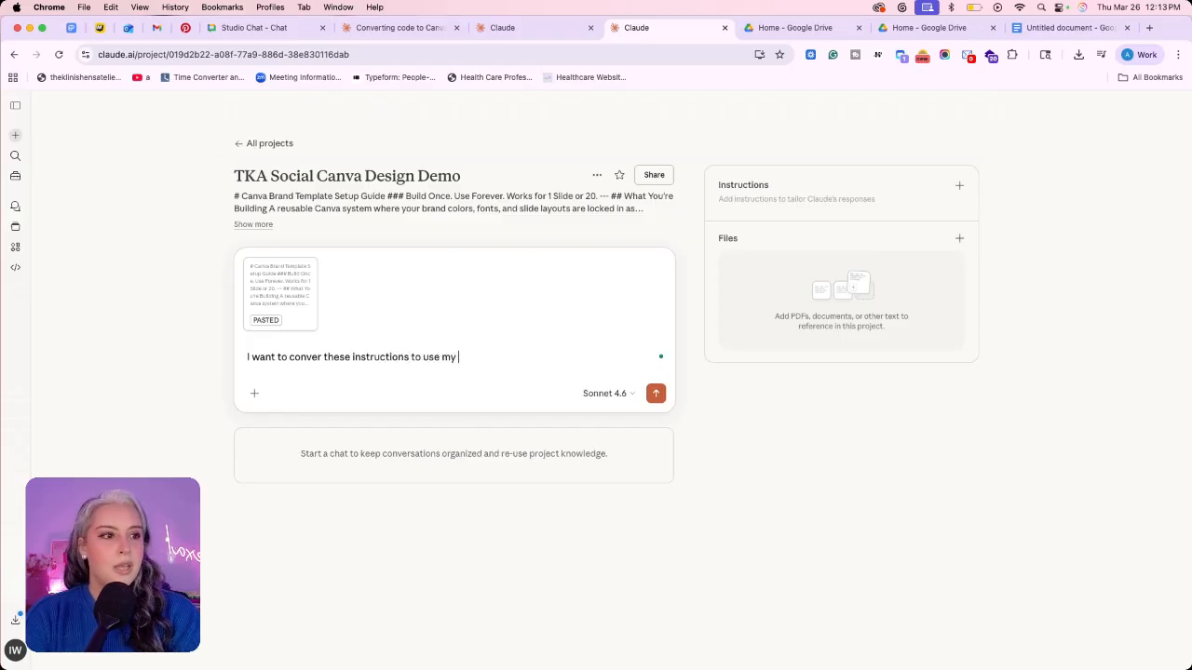
type("font")
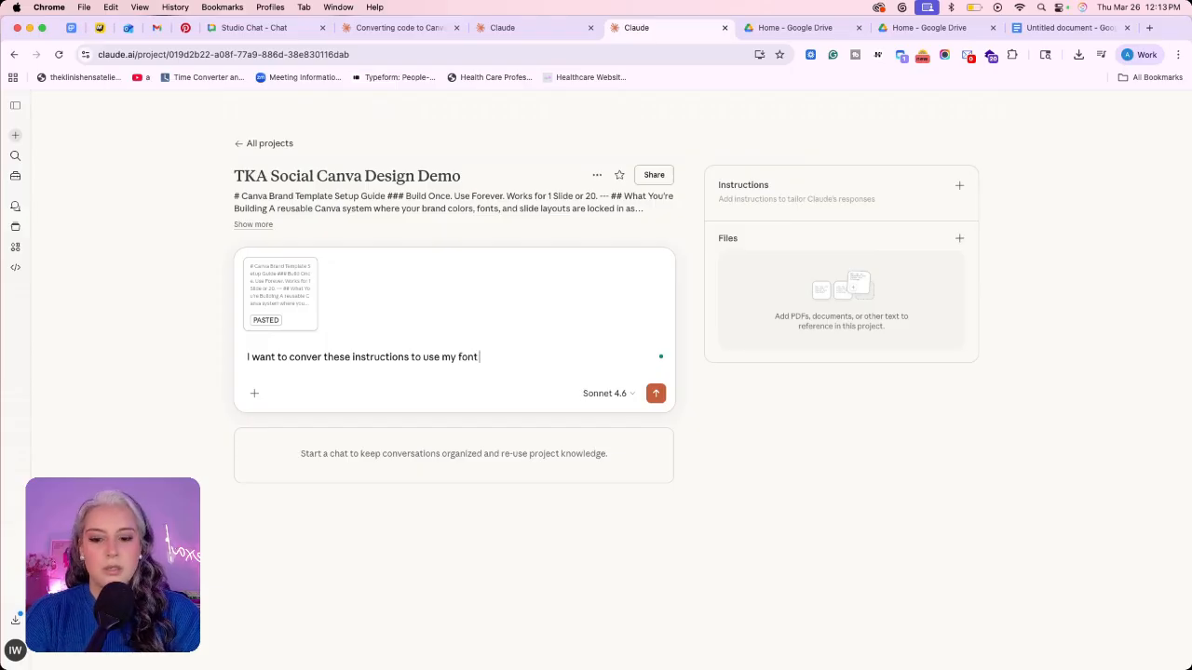
type("s and color")
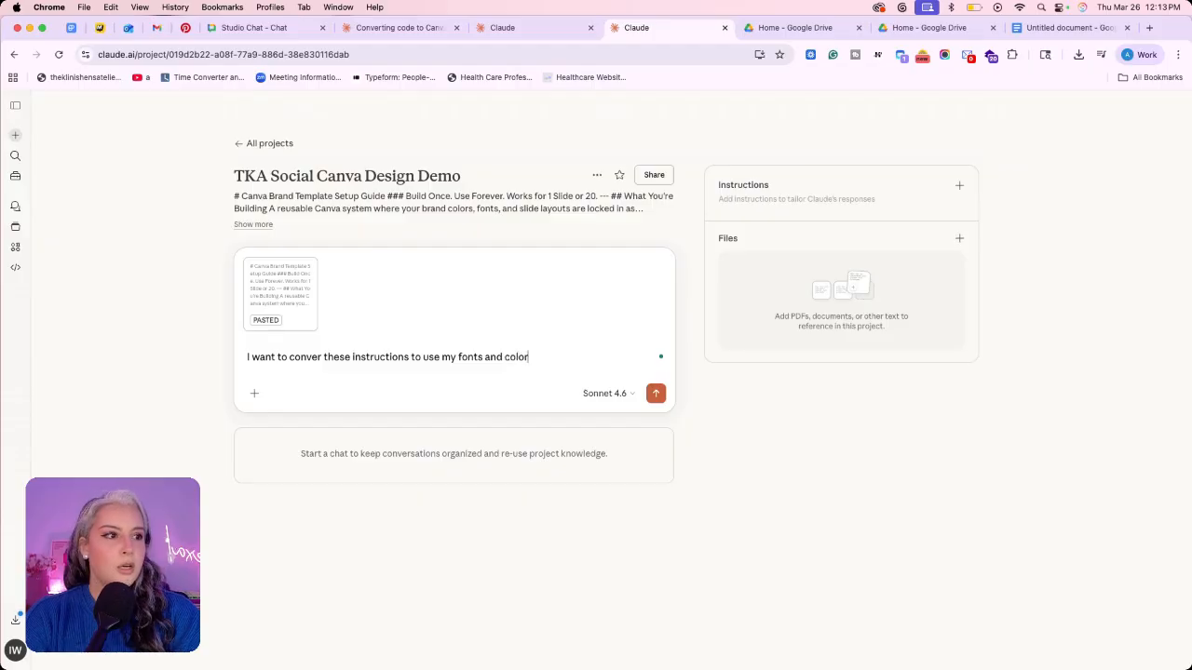
Complete the message with "s please let me know what other content to provide to set-up properly" and send it.
type("s pleas")
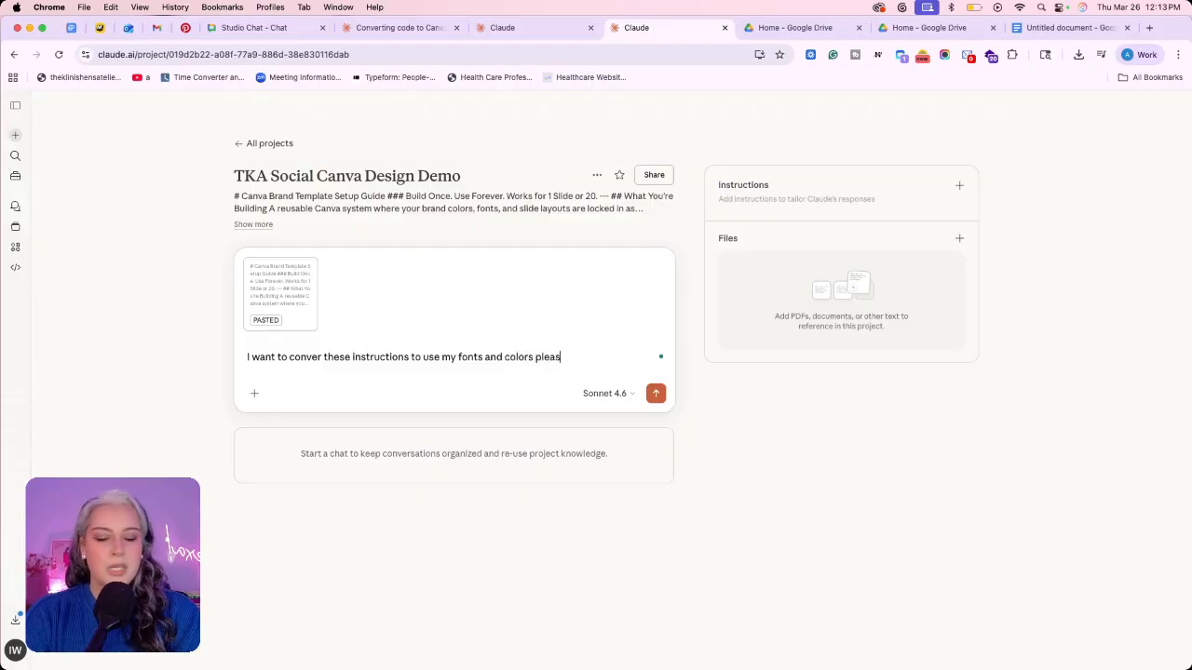
type("e let me know ")
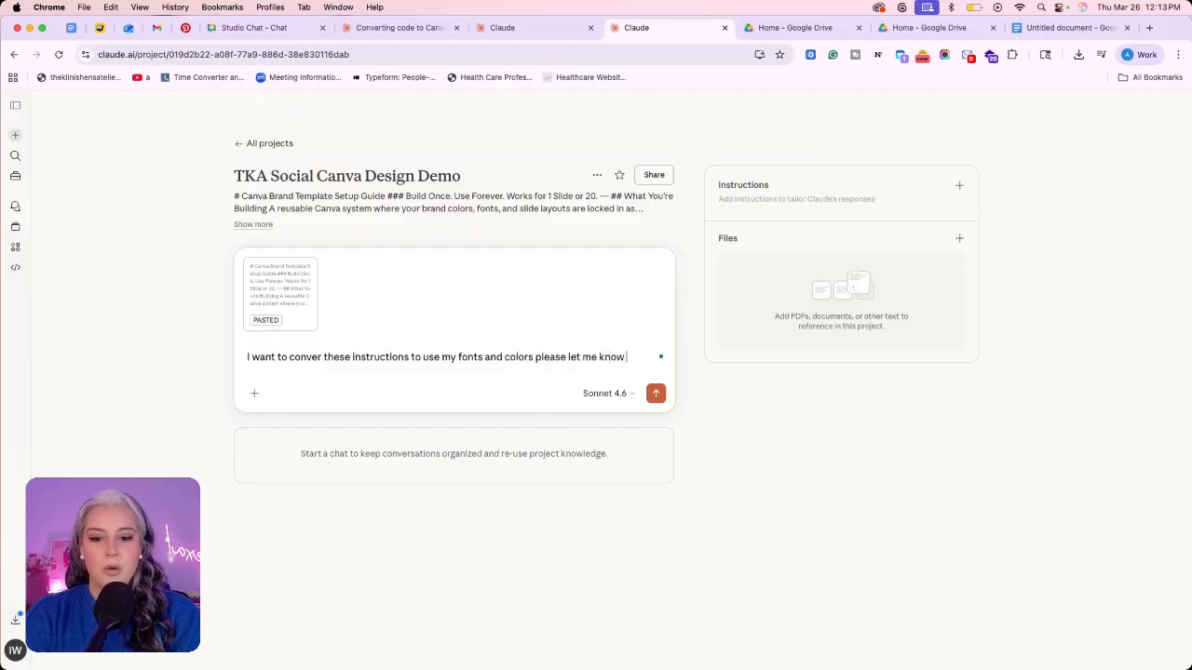
type("what other content to")
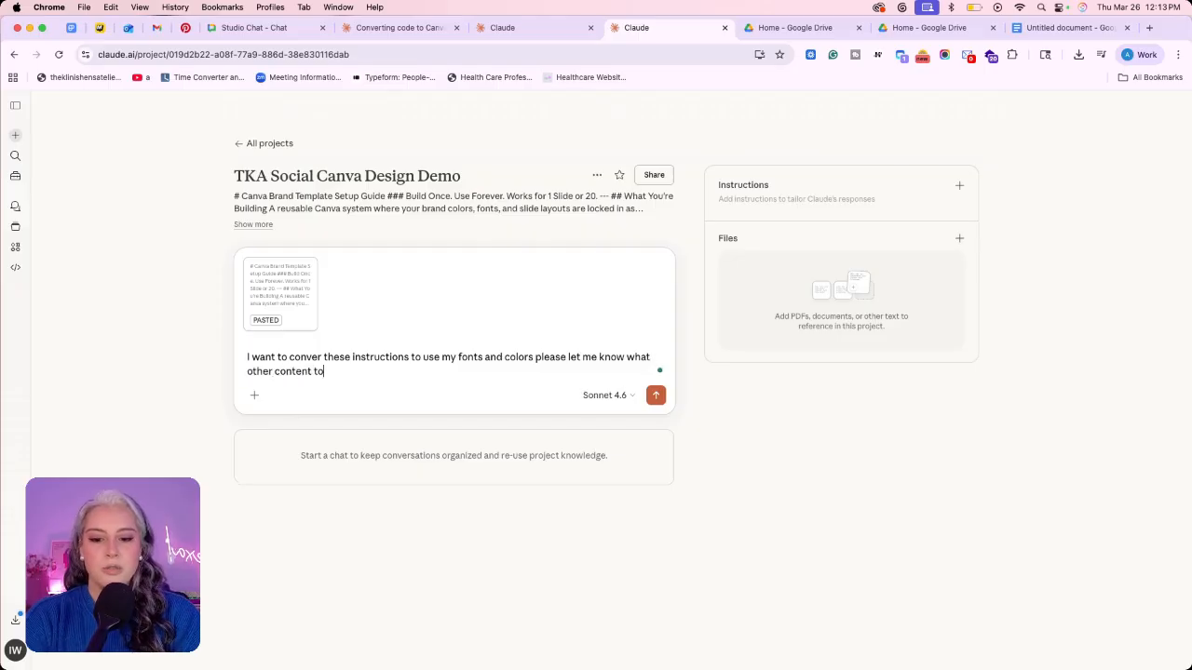
type(" provide to")
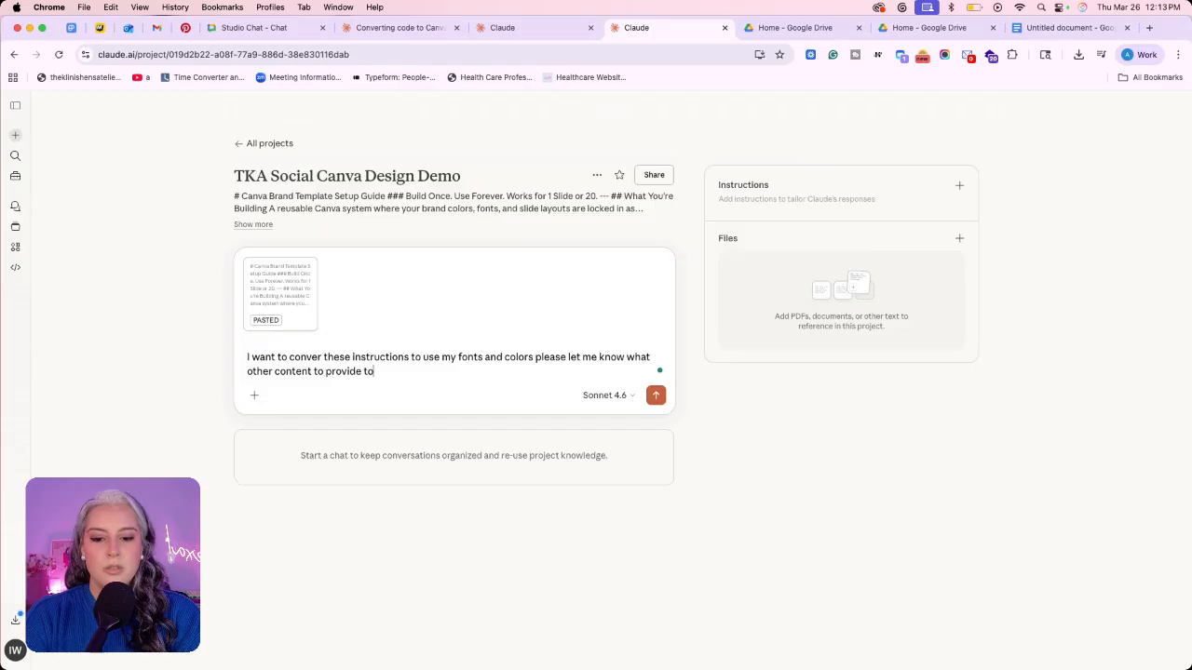
type(" set-up ")
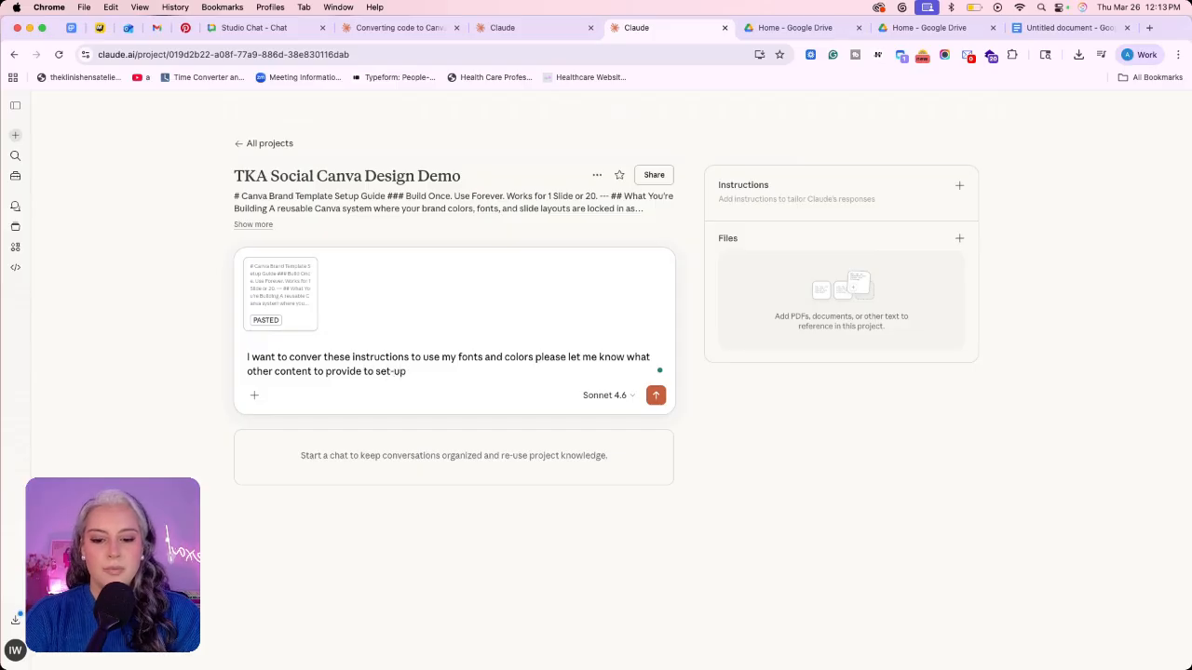
type("properly")
key("Return")
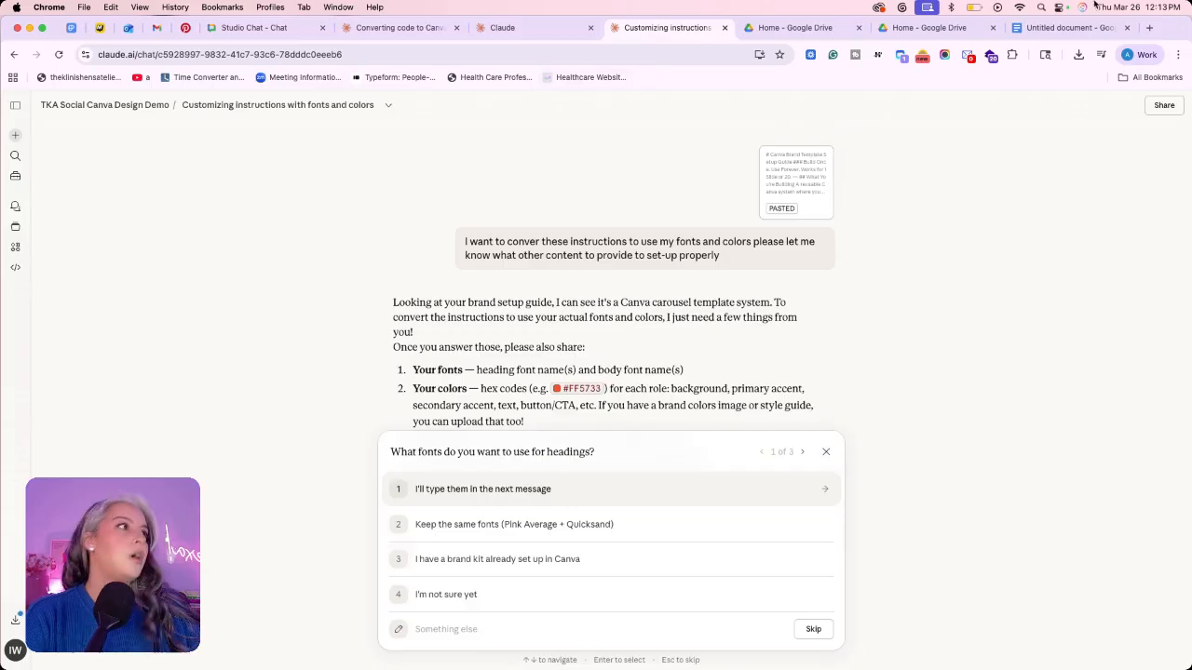
Search Google for "color genrotator free" in a new tab and open Canva's color palette generator in a separate tab.
left_click(1149, 27)
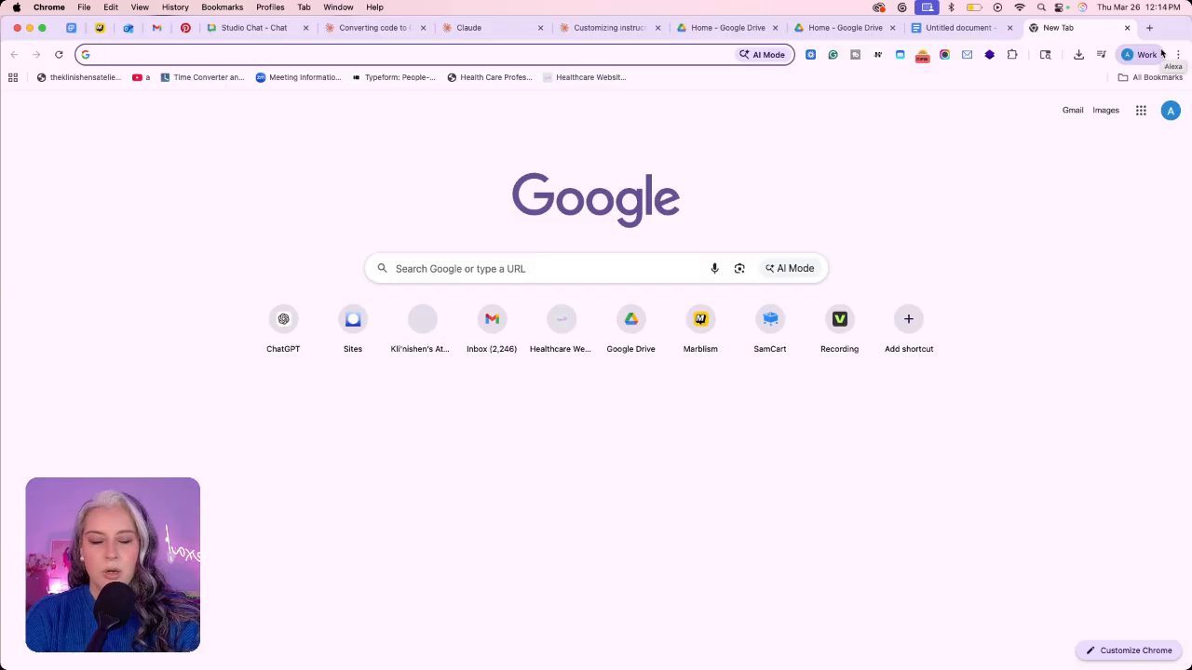
type("color")
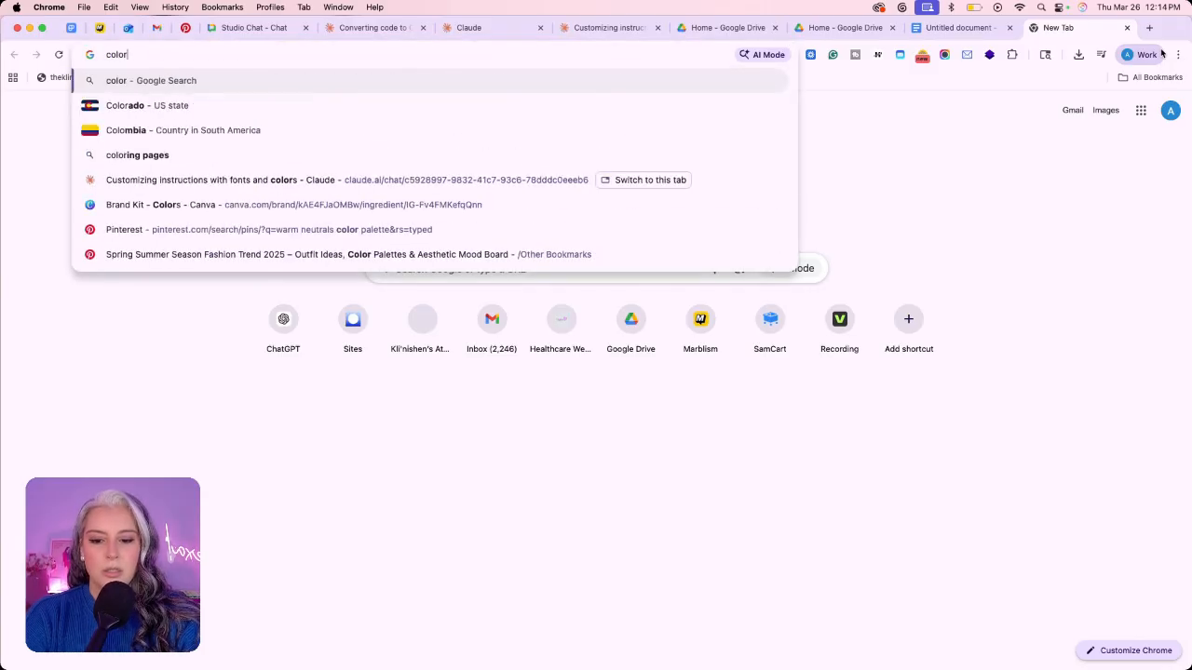
type(" genrotator free")
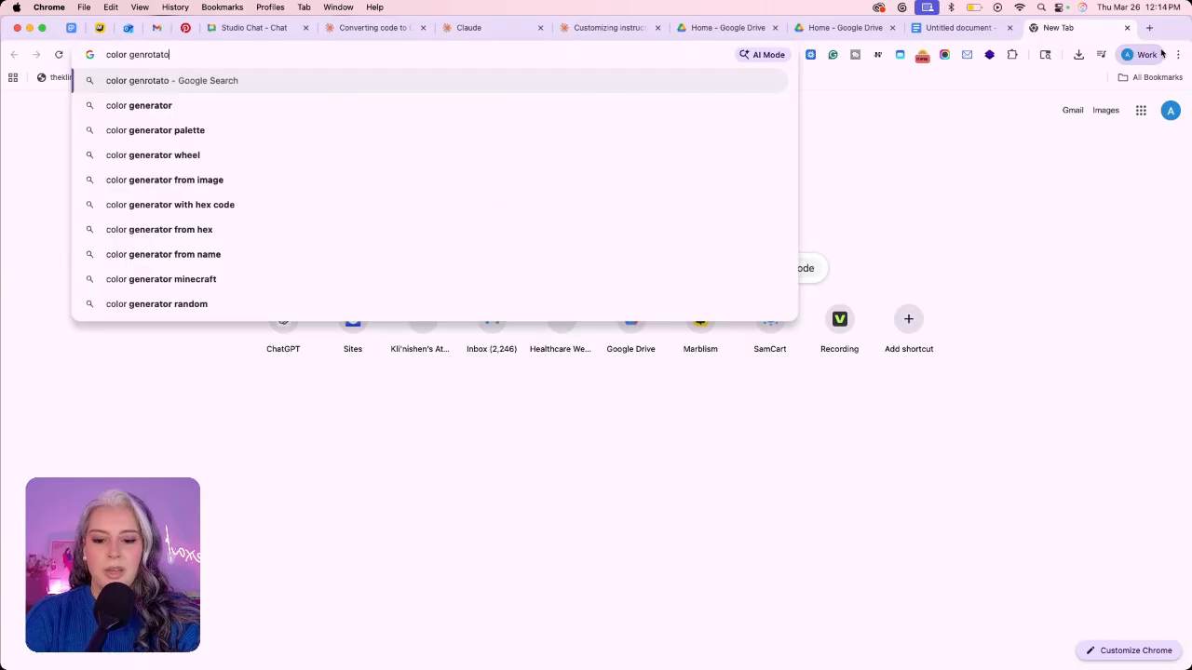
key("Return")
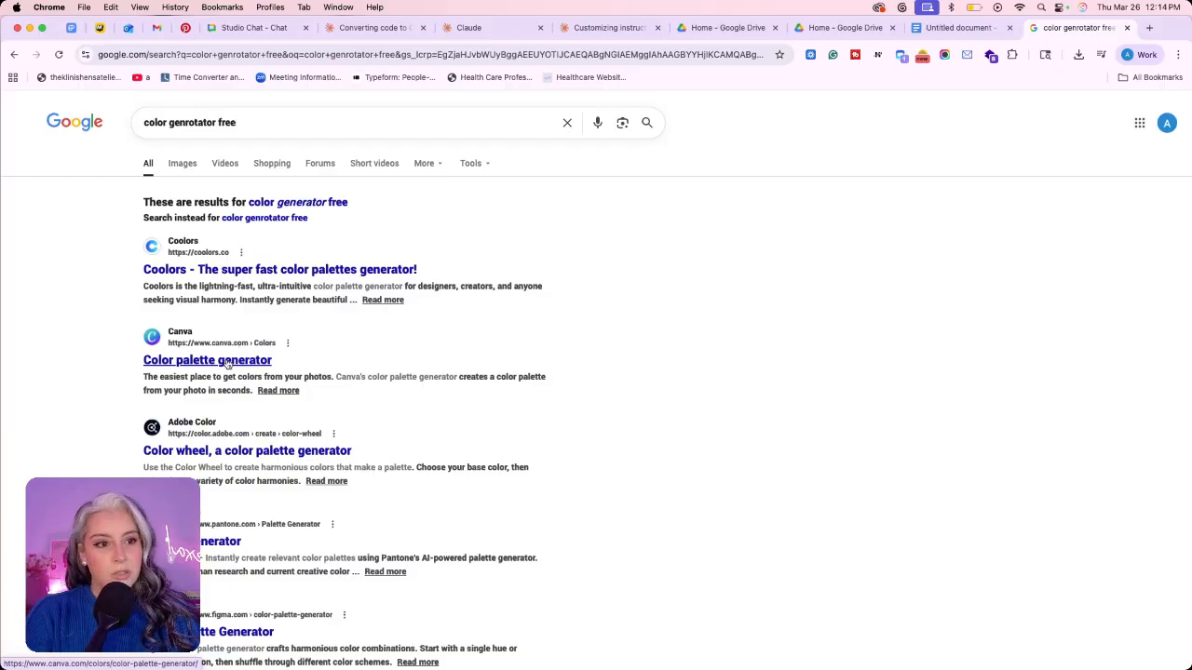
right_click(228, 363)
left_click(266, 367)
left_click(1080, 28)
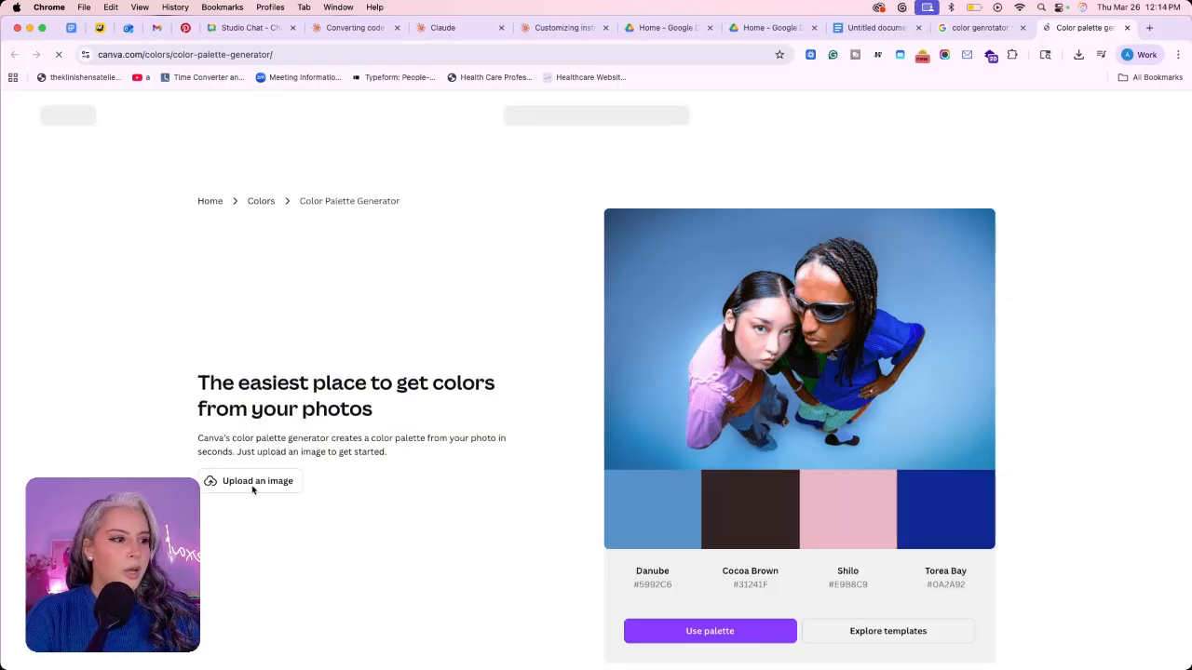
Search Downloads for "tka logo 2026" and upload TKA Logo 2026-mini-06.png to generate its color palette.
left_click(252, 486)
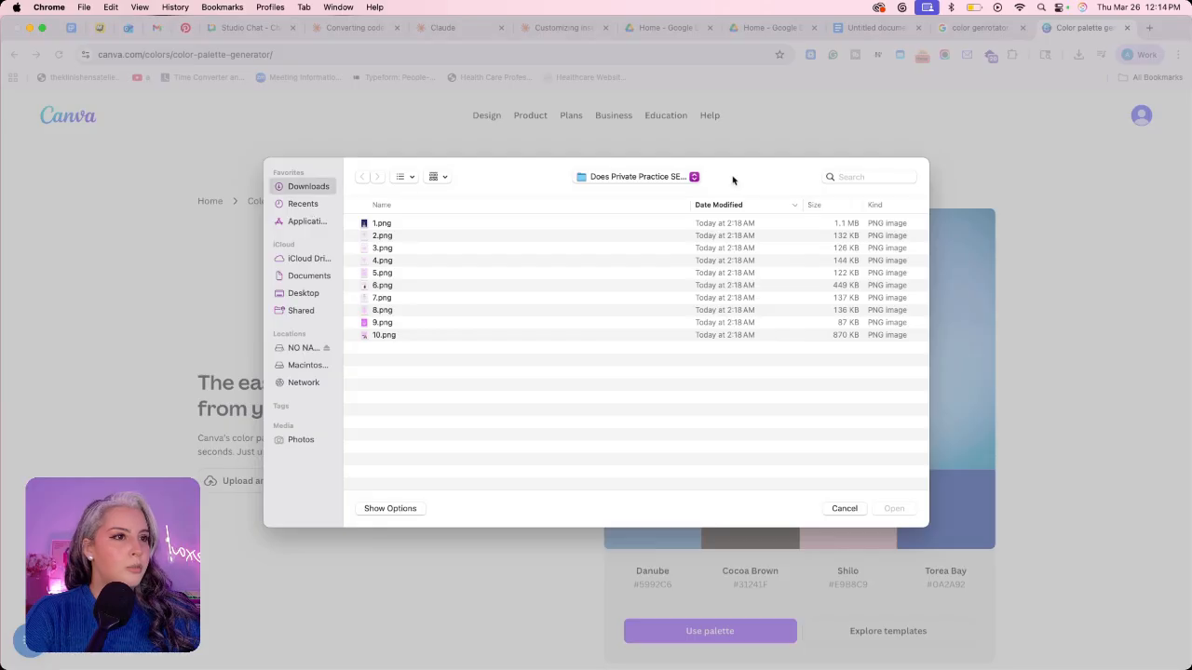
left_click(865, 178)
type("tka logo 2026")
left_click(452, 206)
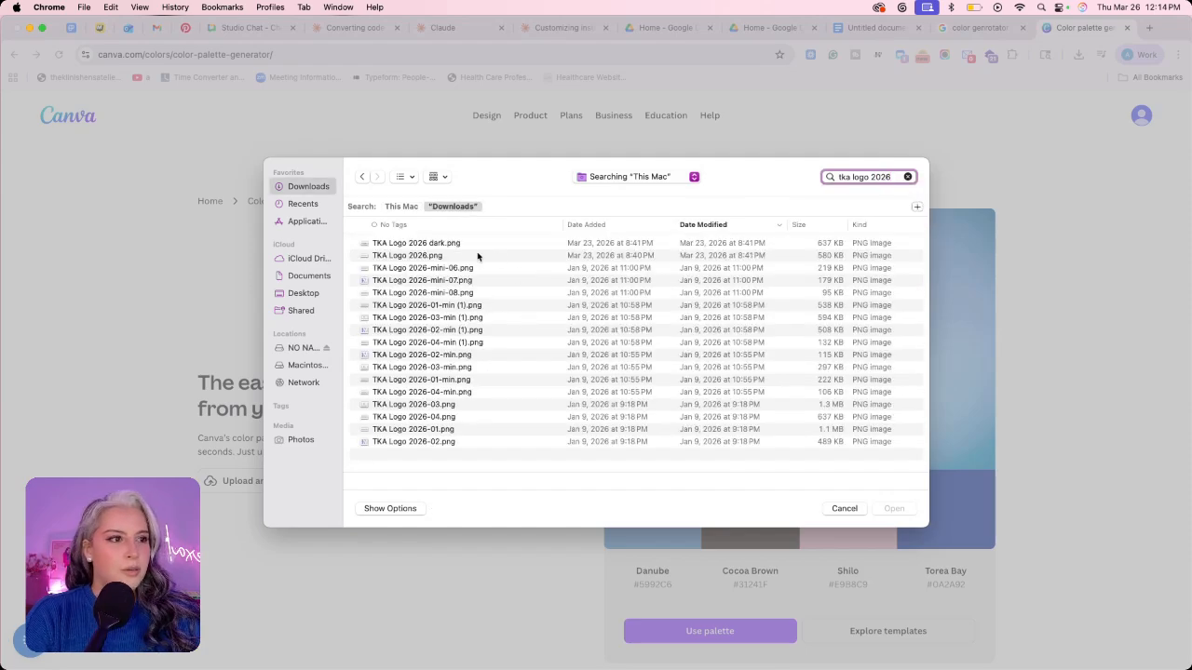
left_click(475, 244)
left_click(471, 268)
key("space")
key("space")
key("Return")
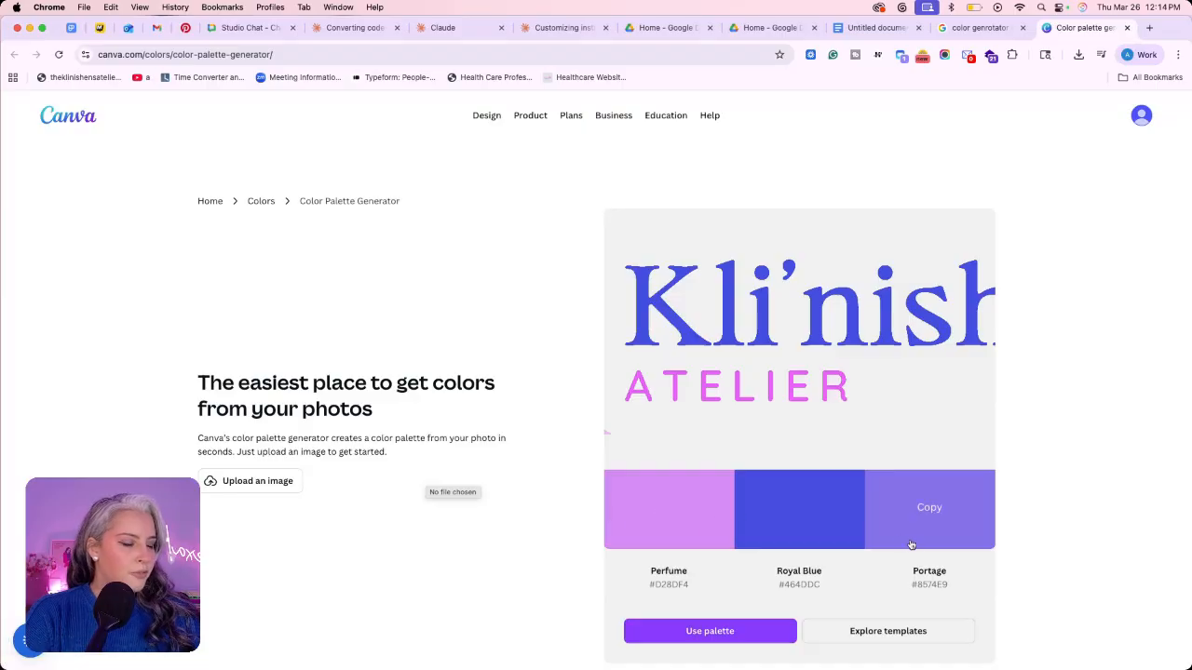
Look over the logo's generated palette and return to the color generator search results.
scroll(853, 596, "down", 1)
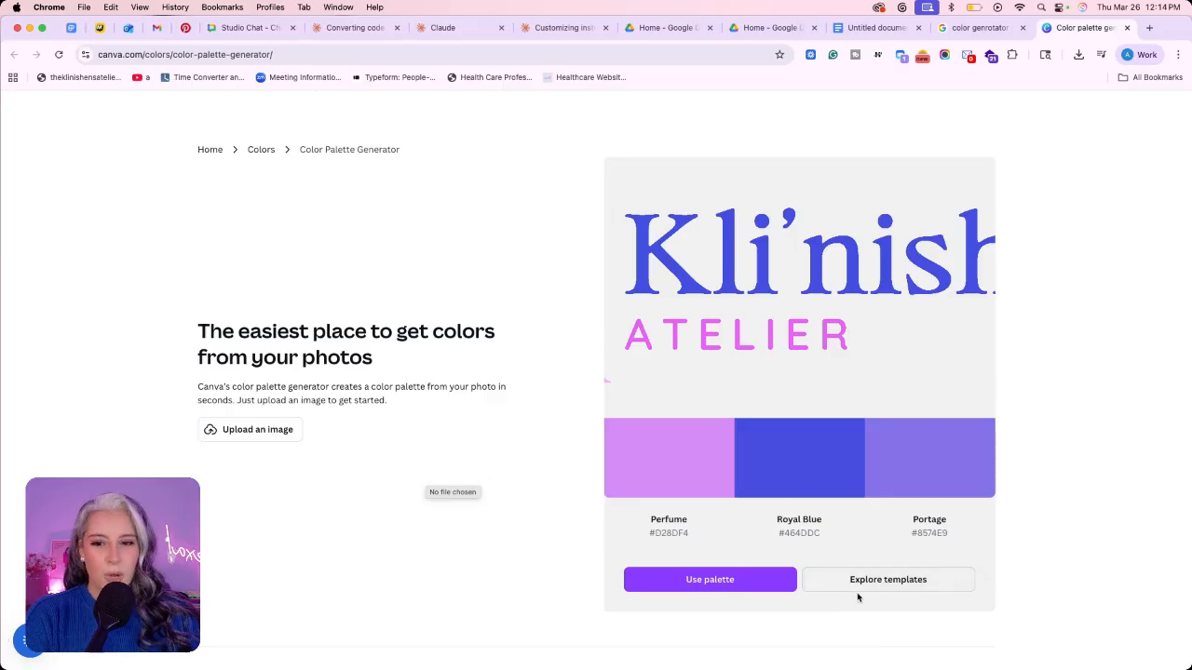
left_click(959, 30)
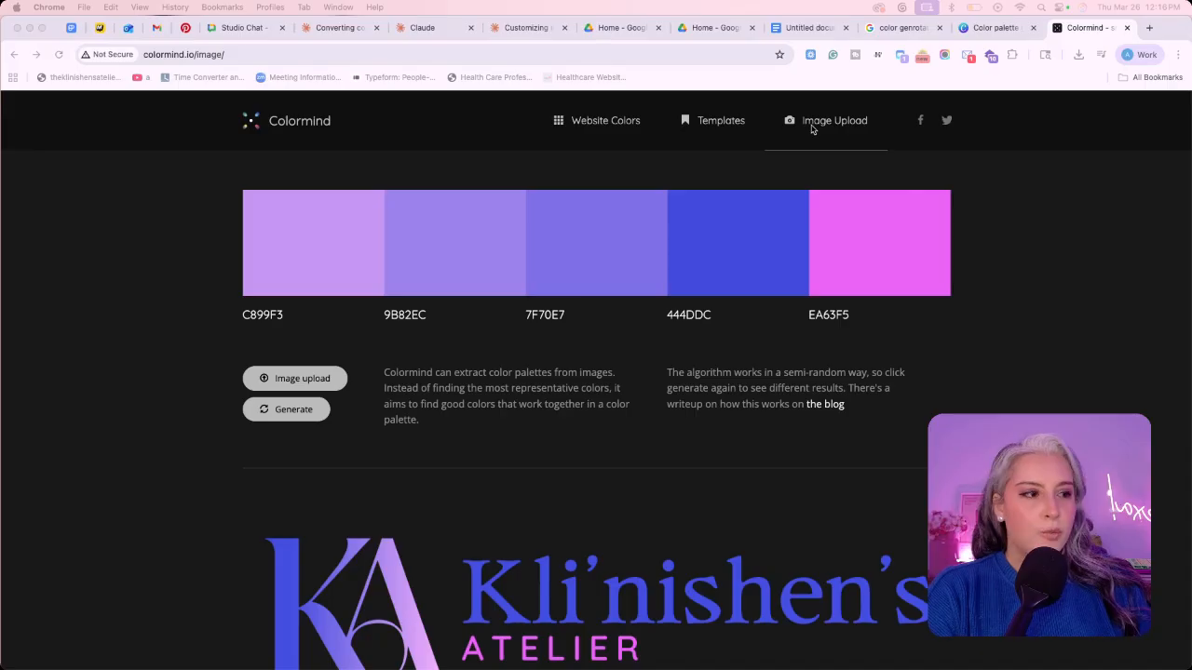
Look over the logo's Colormind palette and select the first swatch's hex code, C899F3.
scroll(335, 508, "down", 2)
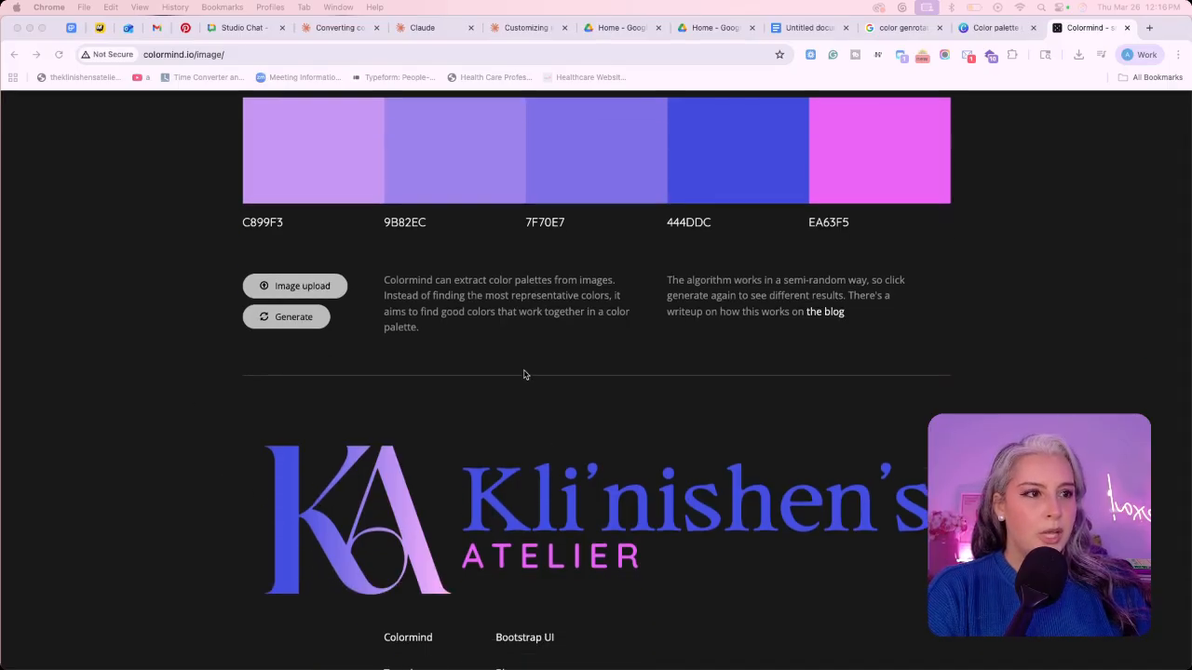
scroll(532, 405, "up", 2)
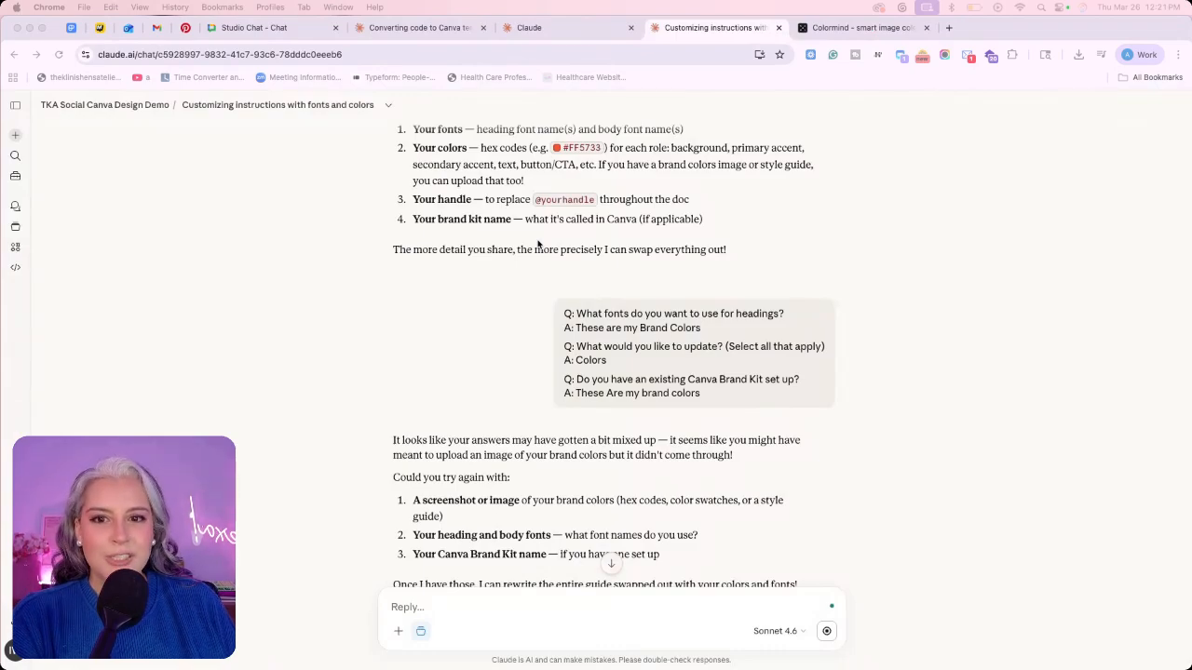
left_click(824, 27)
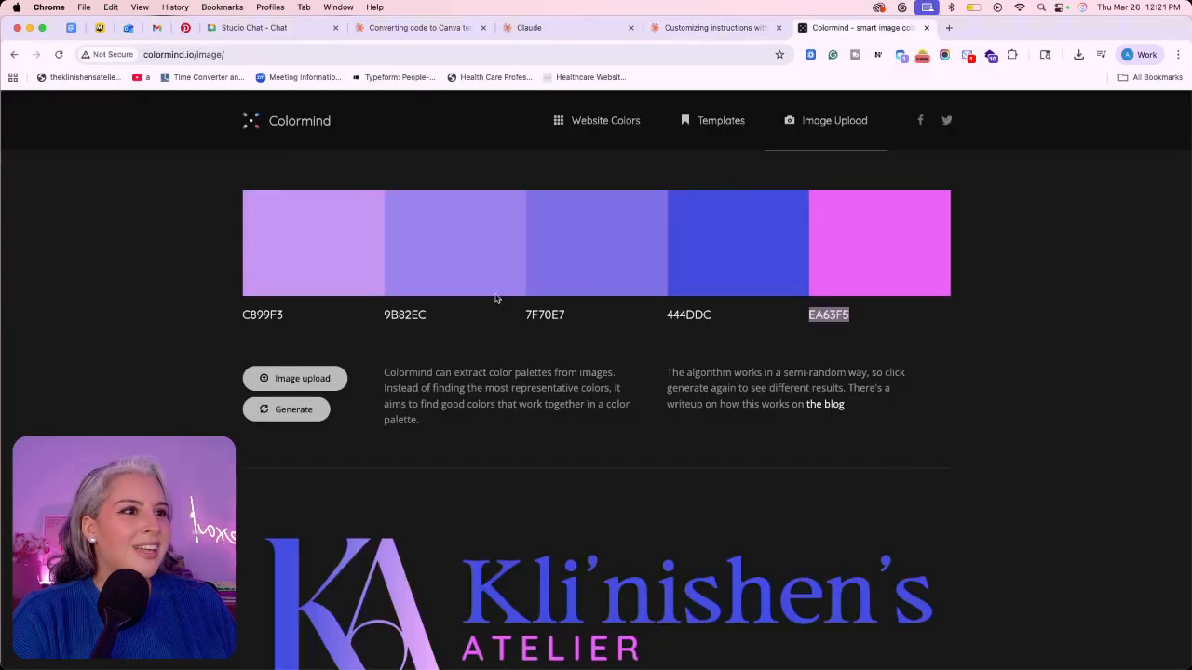
left_click(242, 319)
double_click(277, 317)
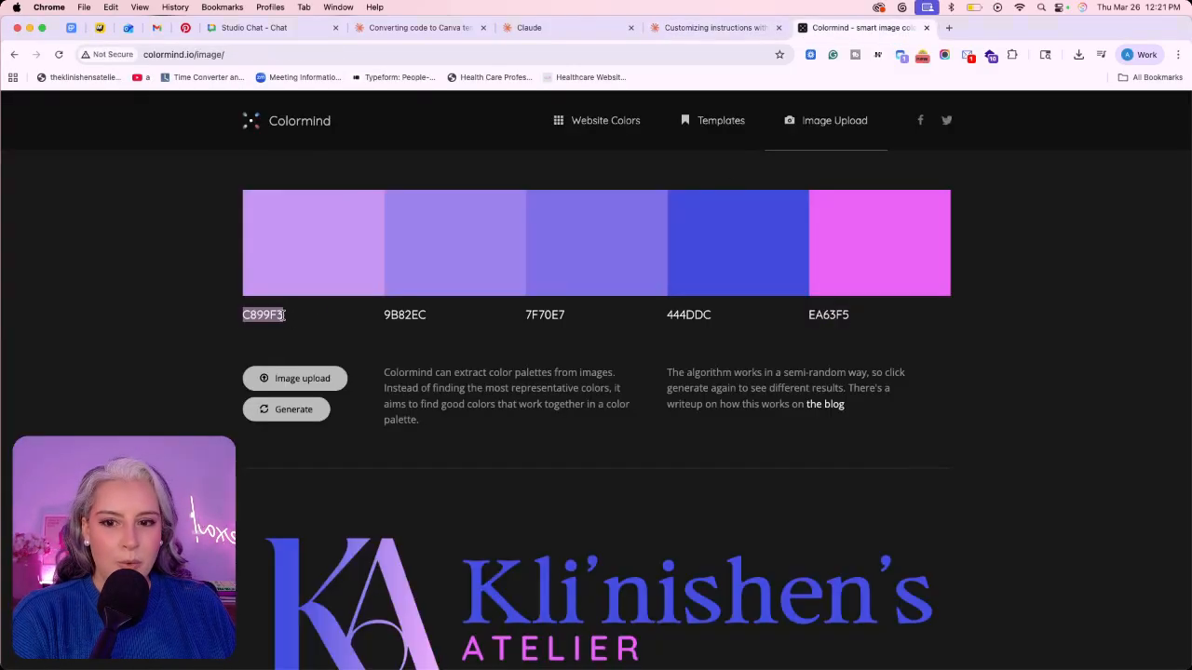
Copy the sent message with the brand kit name, colors, fonts and IG handle from the Claude chat into a new reply draft.
left_click(715, 30)
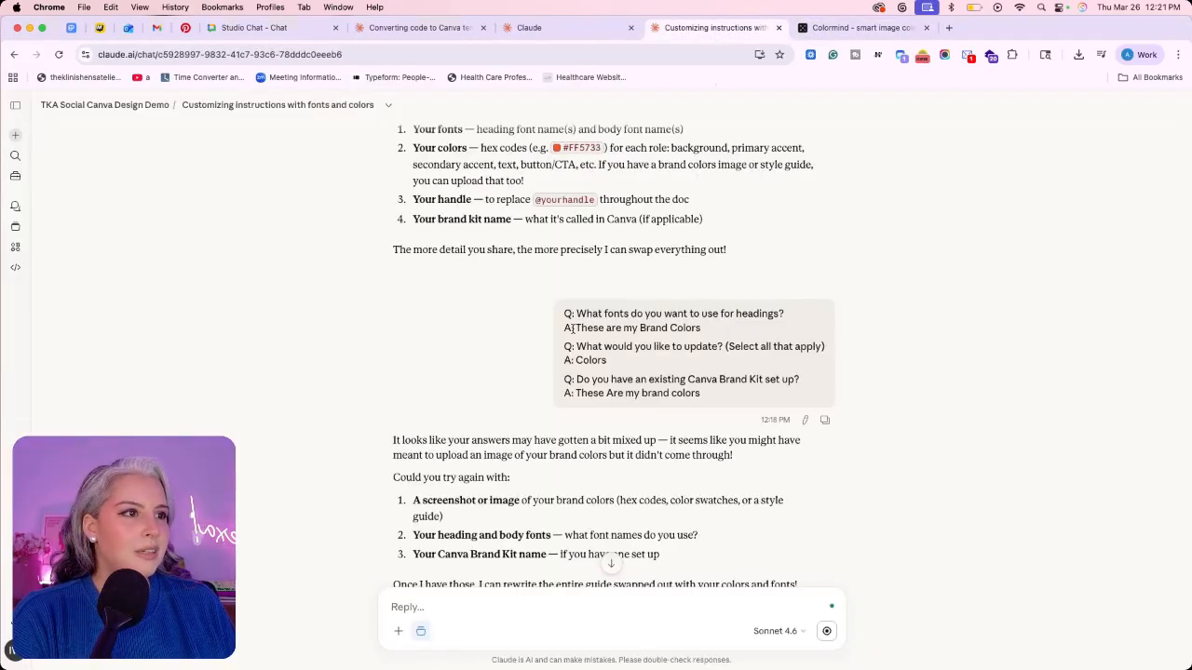
scroll(572, 330, "down", 4)
scroll(572, 331, "down", 4)
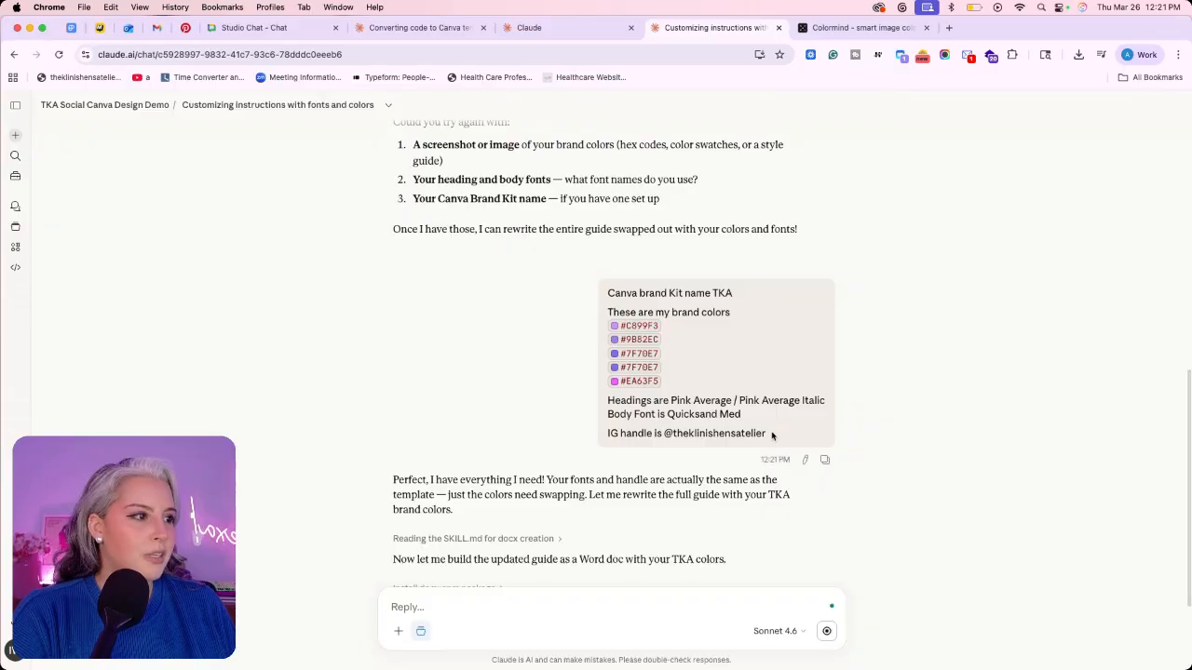
left_click_drag(778, 427, 599, 297)
key("super+c")
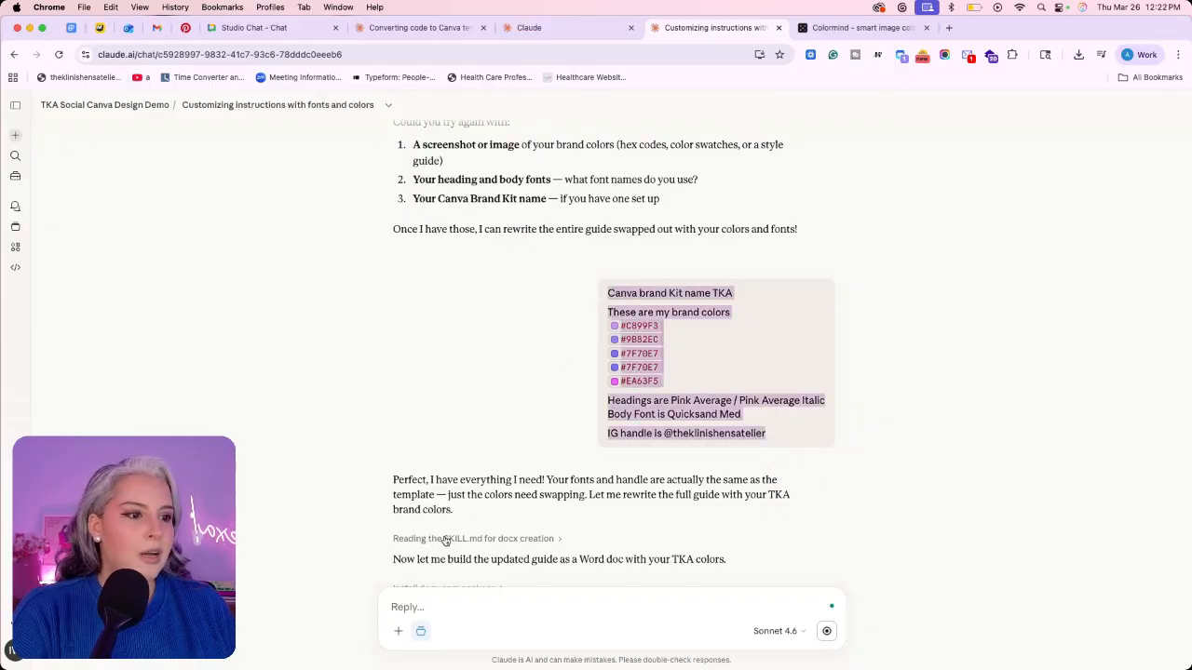
left_click(431, 610)
key("super+v")
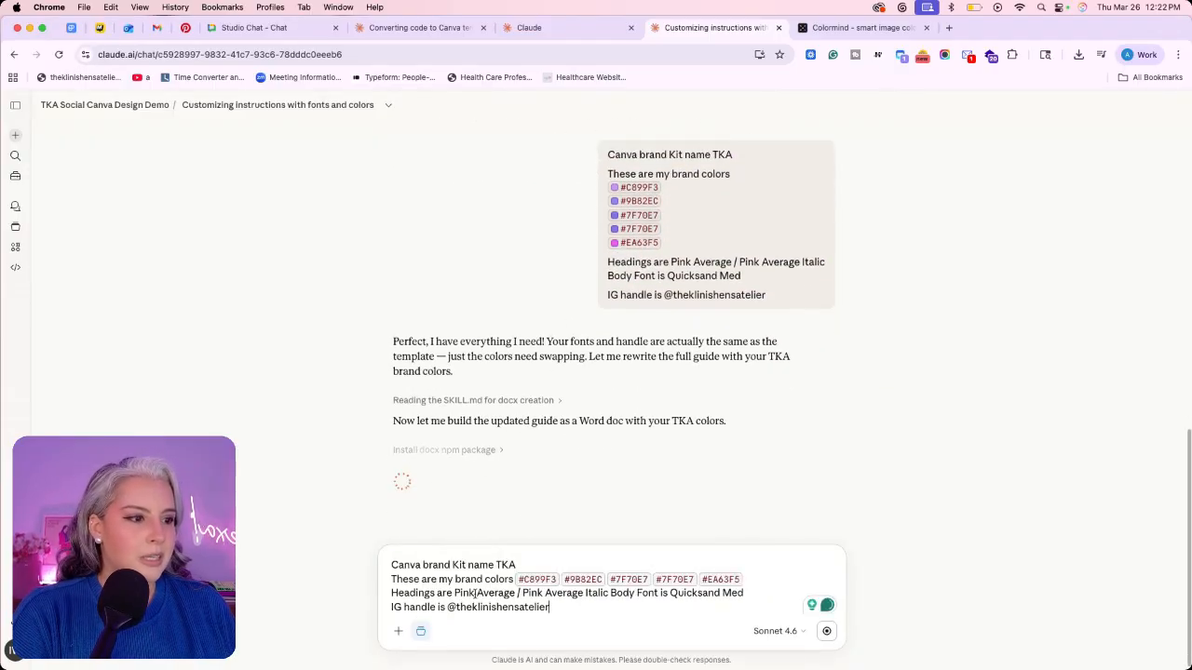
Add a blank line after the brand kit name in the draft and start the hex codes on a new line.
left_click(519, 570)
key("shift+Return")
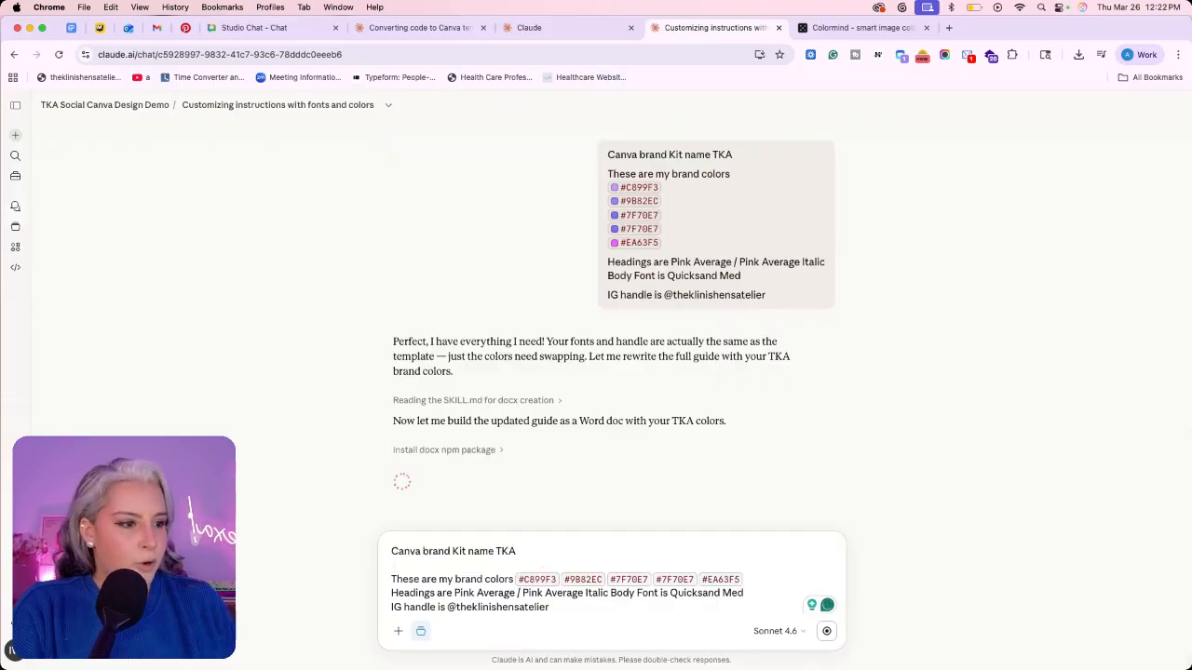
left_click(517, 579)
key("shift+Return")
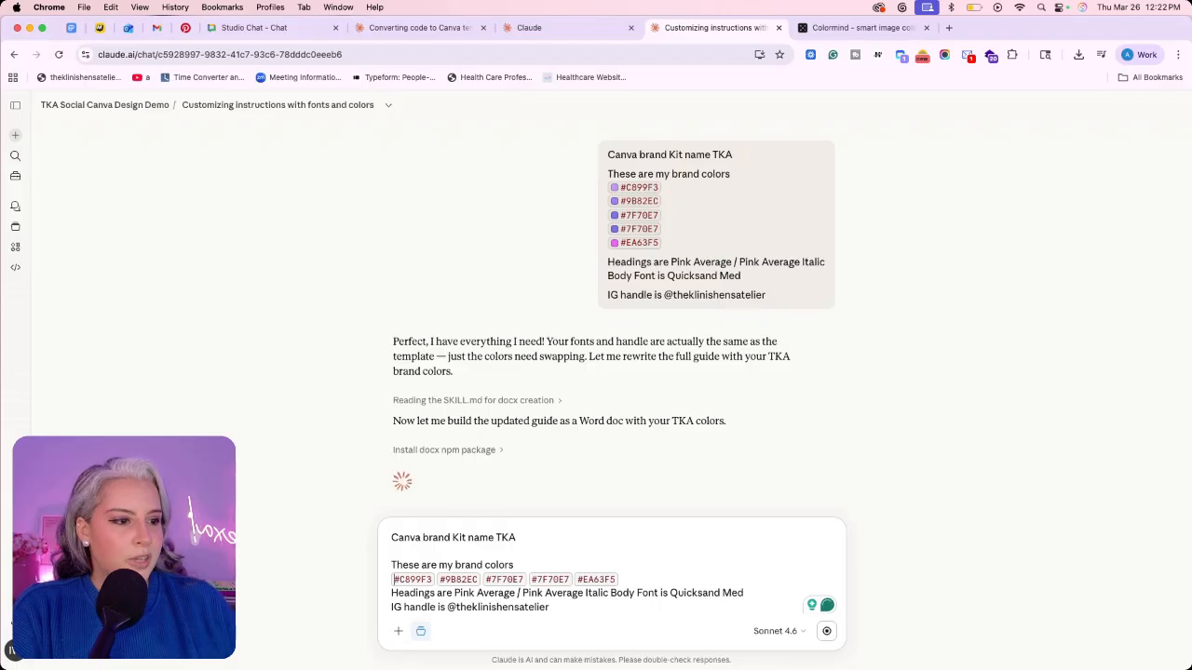
Put each of the five hex codes on its own line and separate the colors, fonts and IG handle with blank lines.
key("shift+Return")
left_click(435, 579)
key("shift+Return")
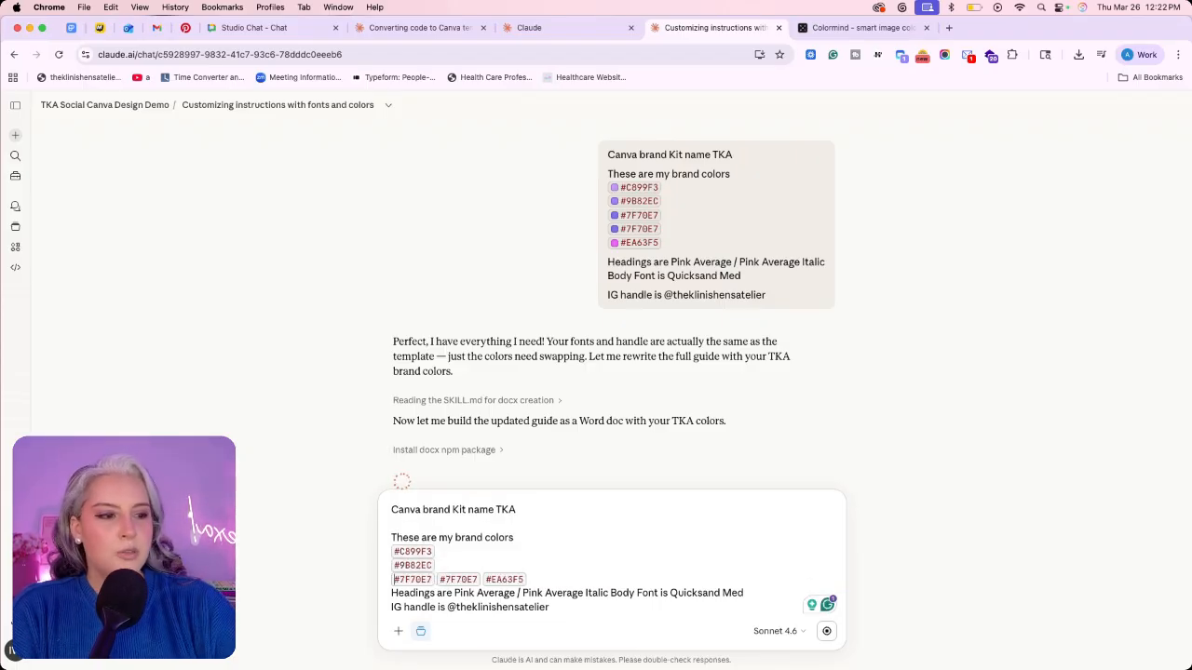
left_click(437, 579)
key("shift+Return")
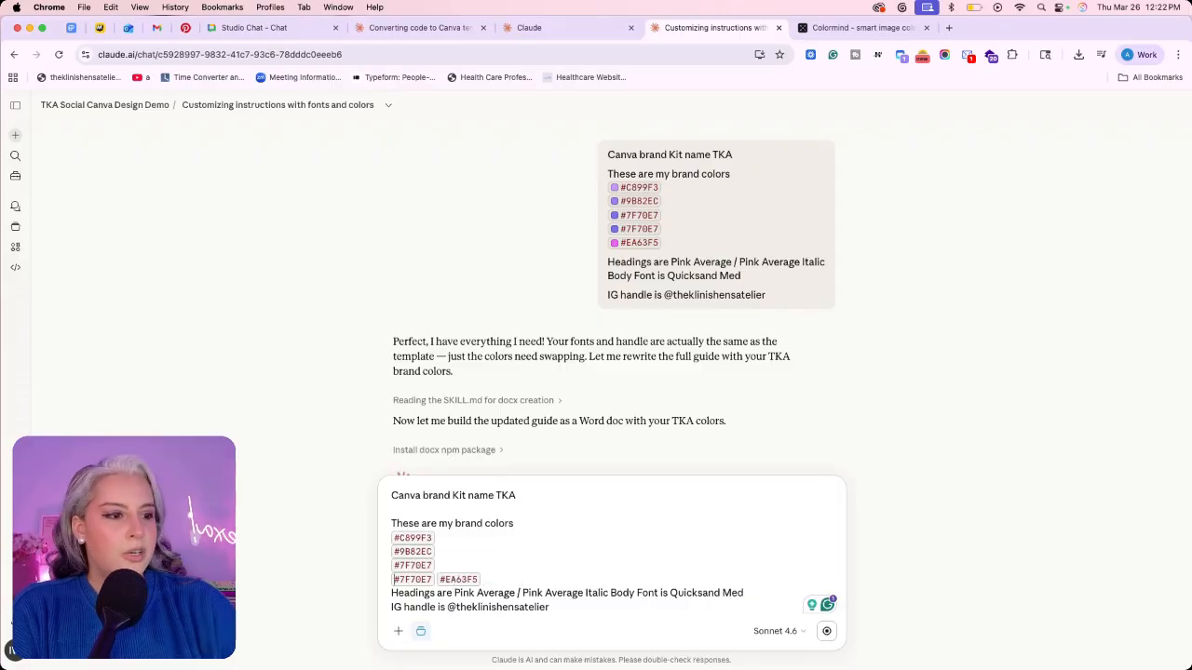
left_click(441, 579)
key("shift+Return")
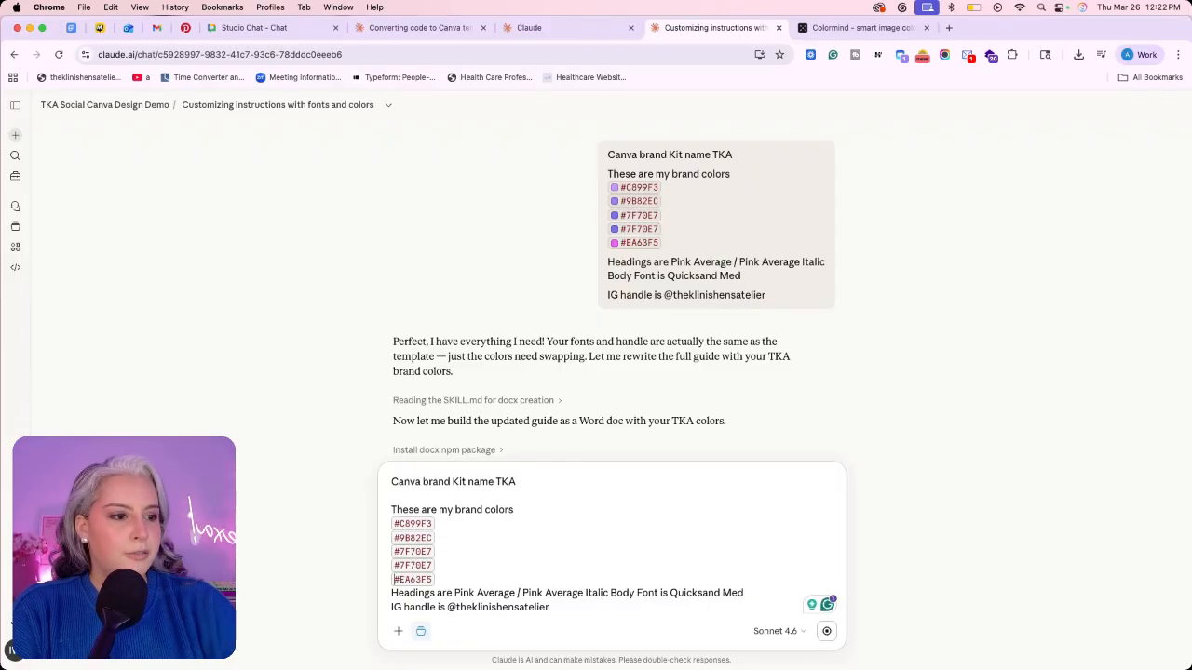
left_click(472, 581)
key("shift+Return")
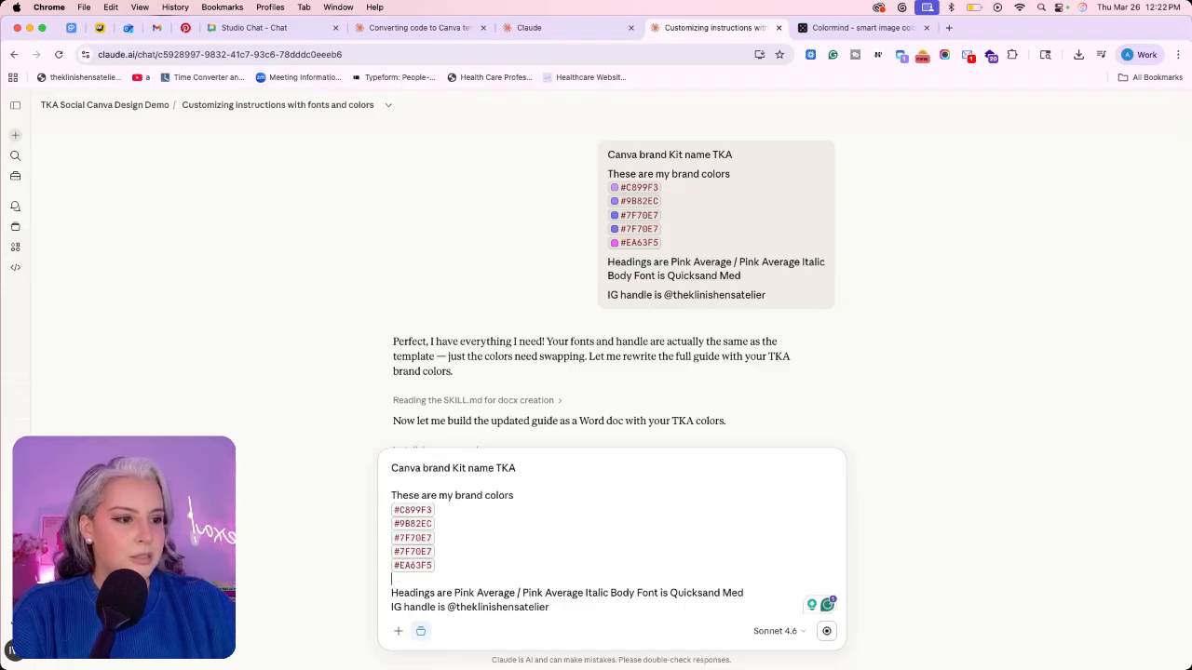
left_click(766, 593)
key("shift+Return")
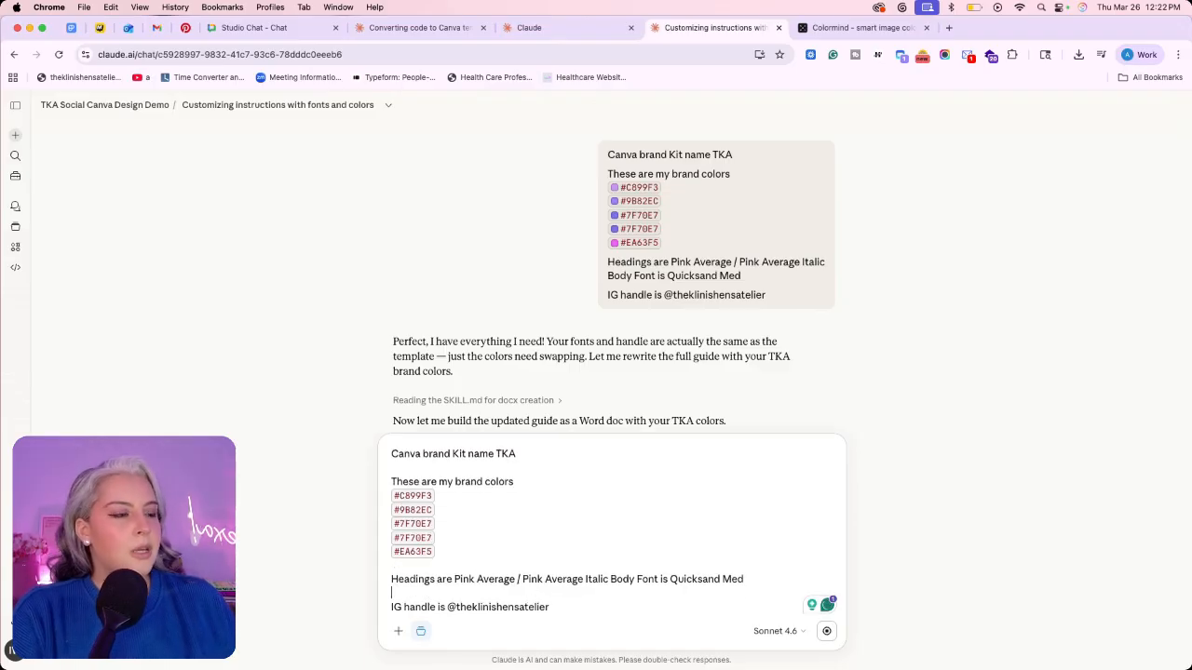
Review Claude's requests for fonts, colors, handle and brand kit name, and check the hex codes in the Colormind palette.
scroll(674, 377, "up", 10)
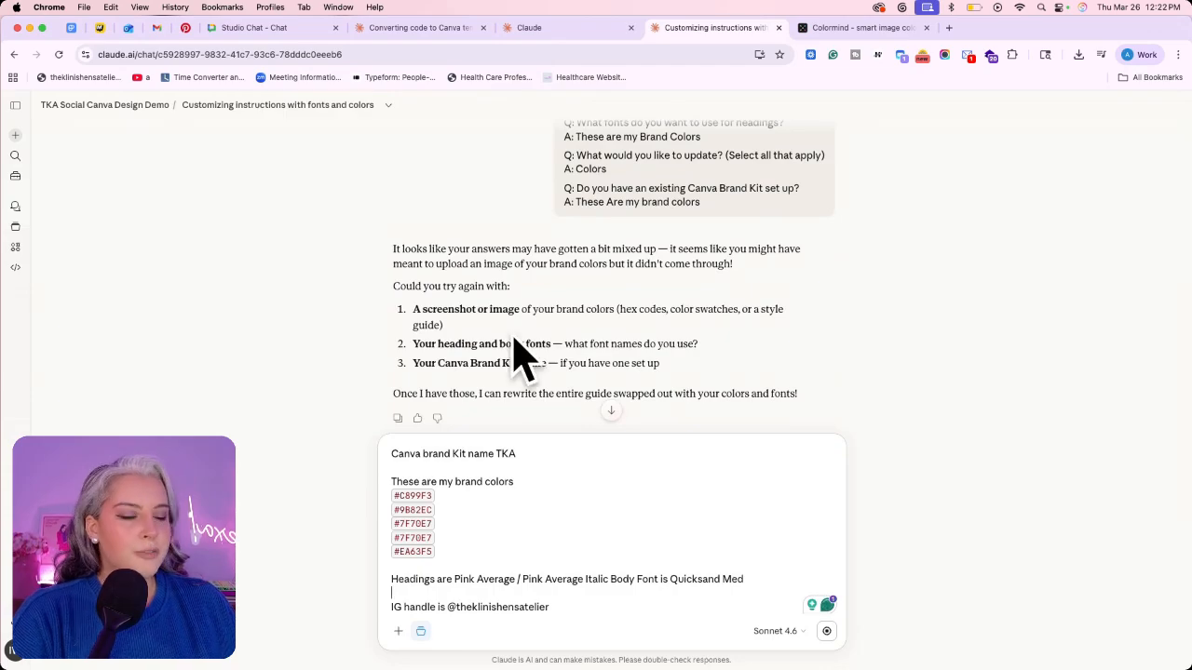
scroll(610, 311, "up", 3)
scroll(609, 312, "down", 3)
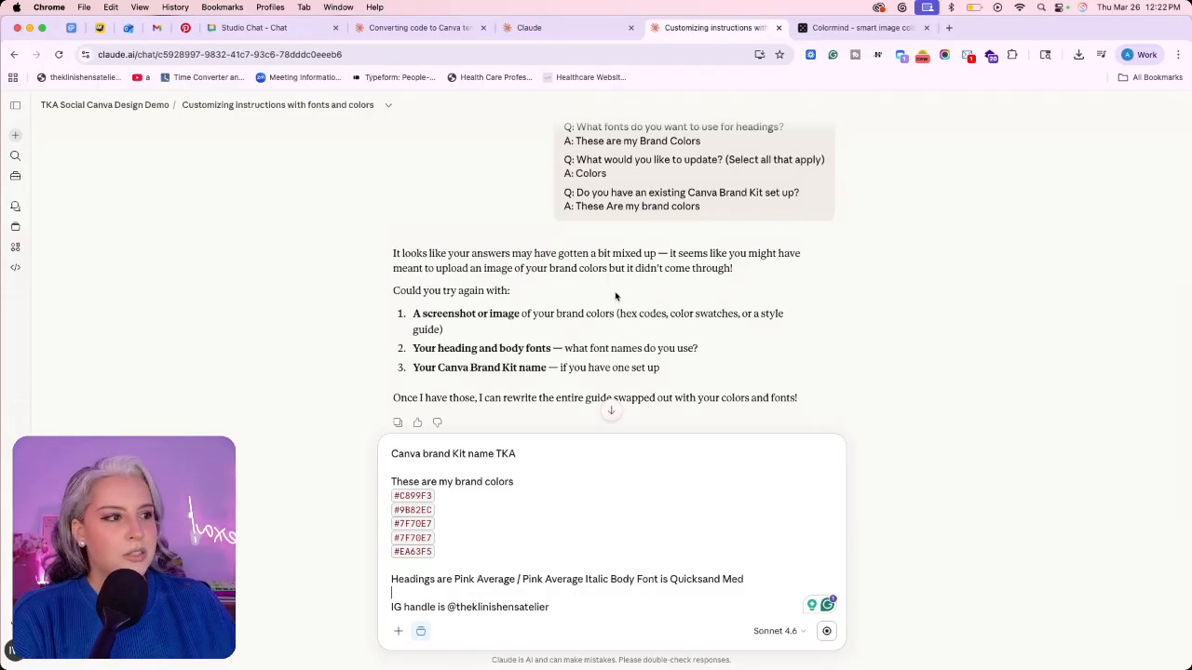
scroll(616, 296, "up", 7)
scroll(616, 296, "up", 2)
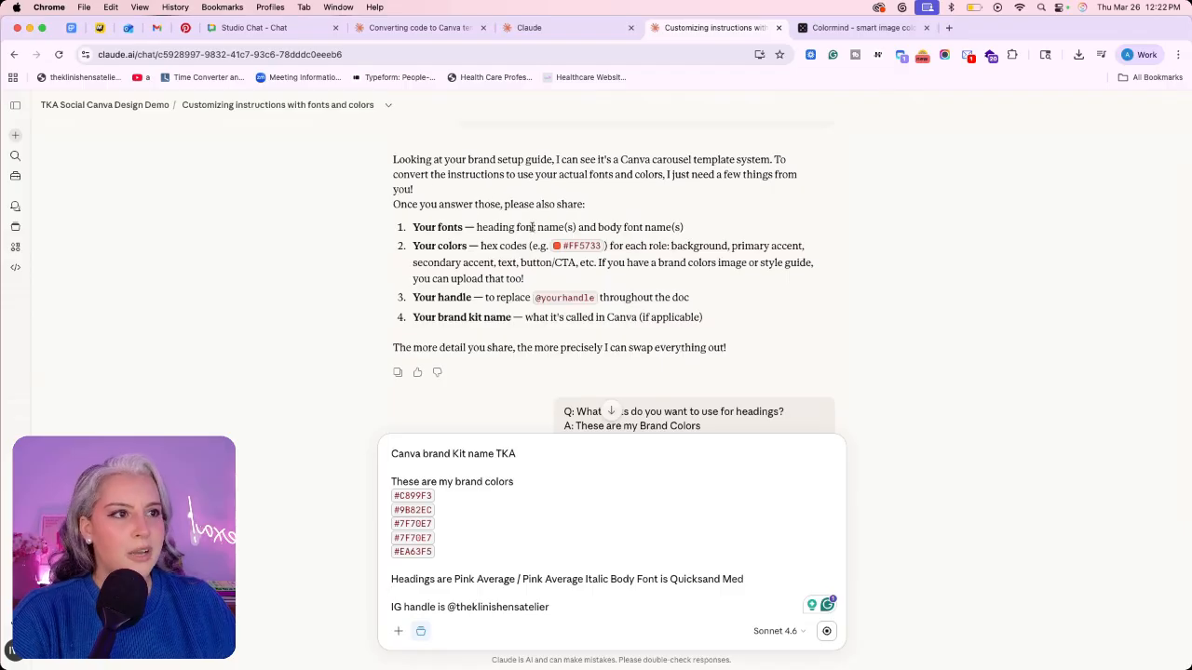
scroll(536, 216, "up", 4)
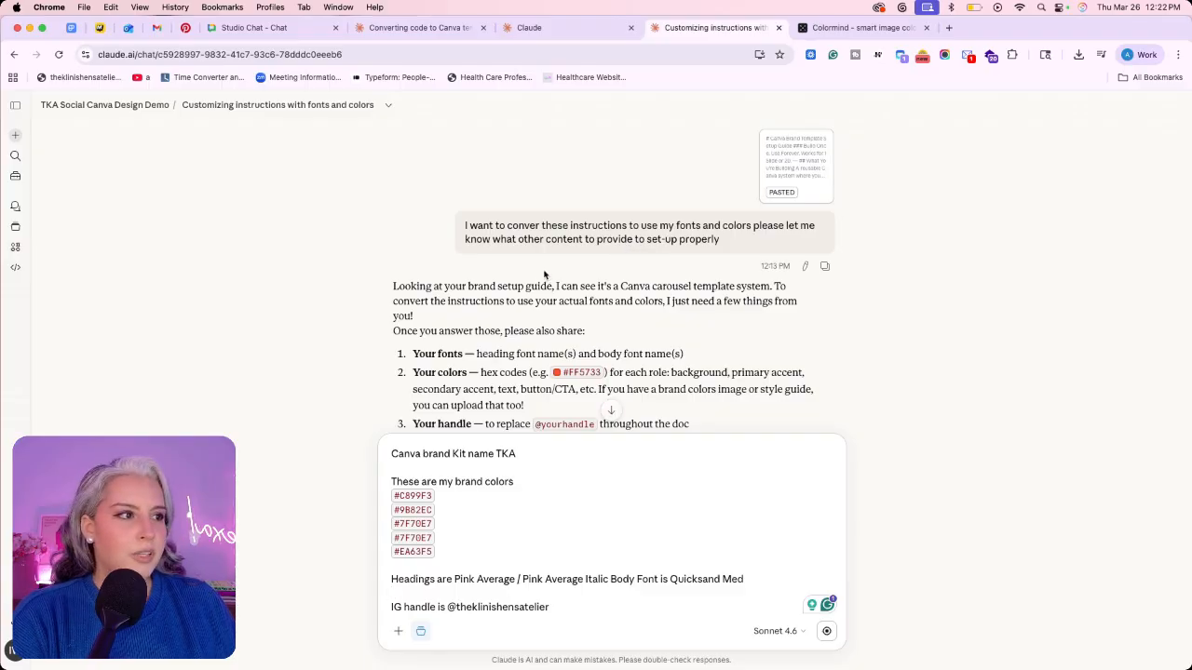
scroll(545, 274, "down", 1)
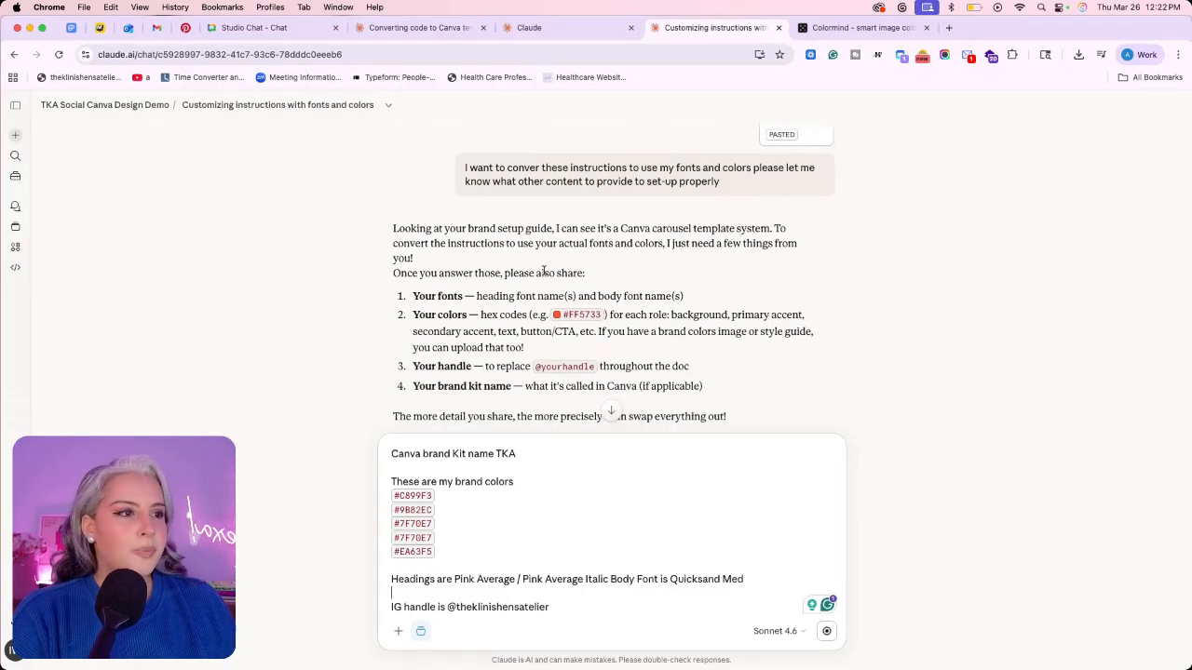
scroll(543, 271, "down", 1)
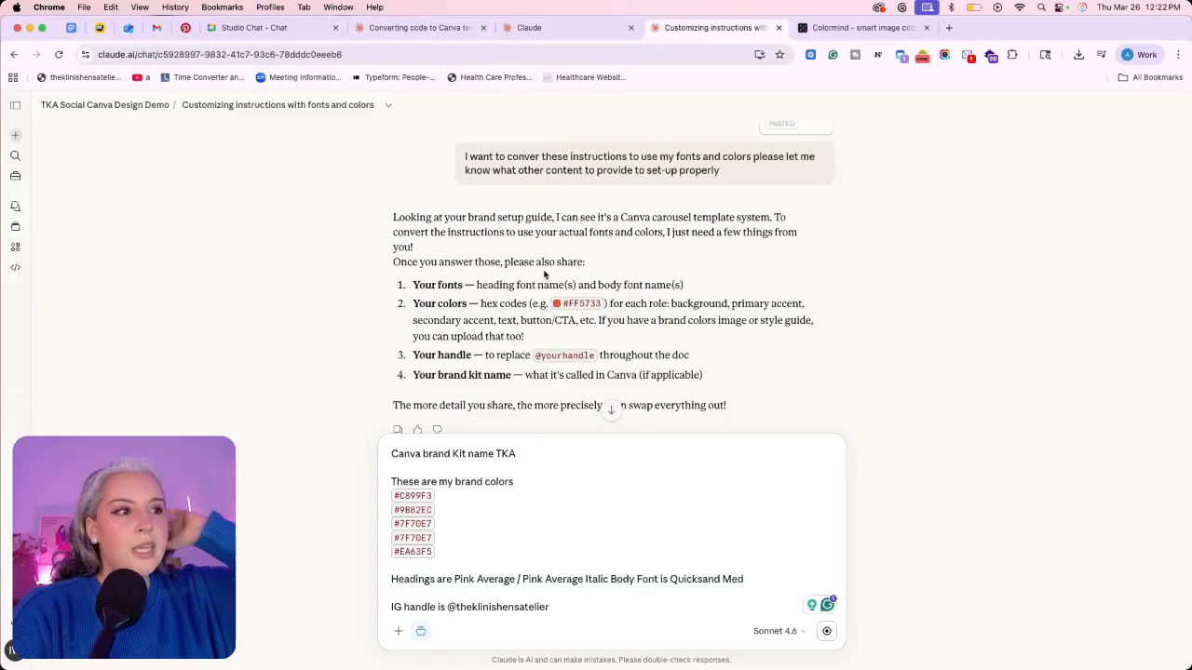
scroll(502, 302, "down", 1)
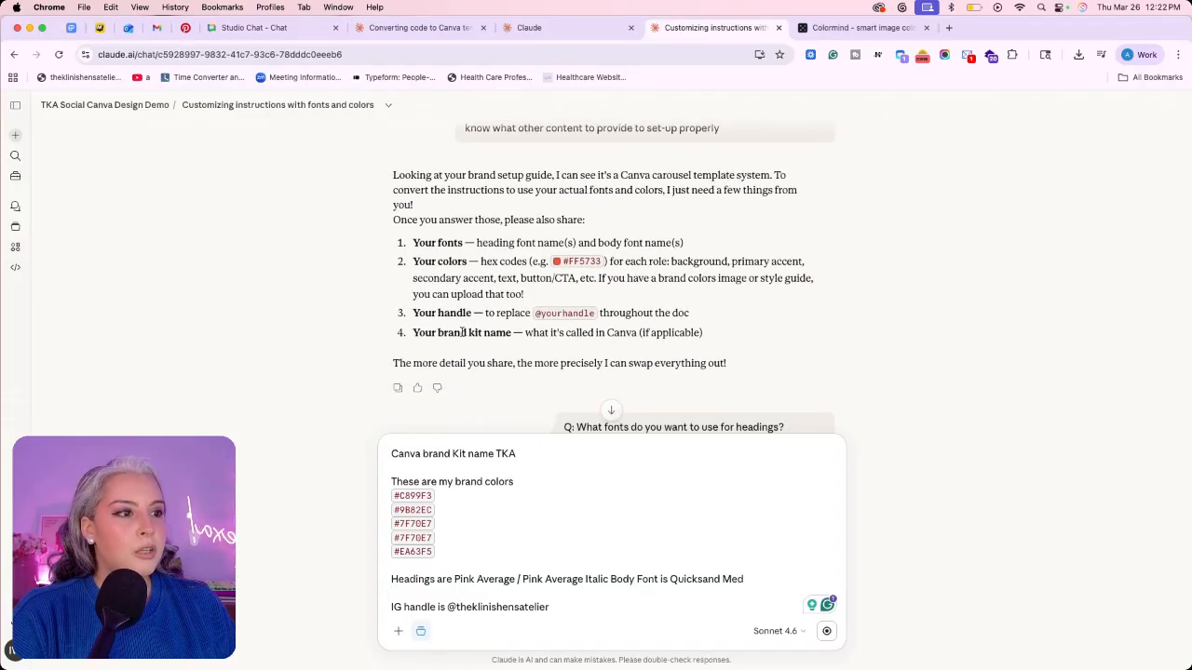
scroll(503, 343, "down", 1)
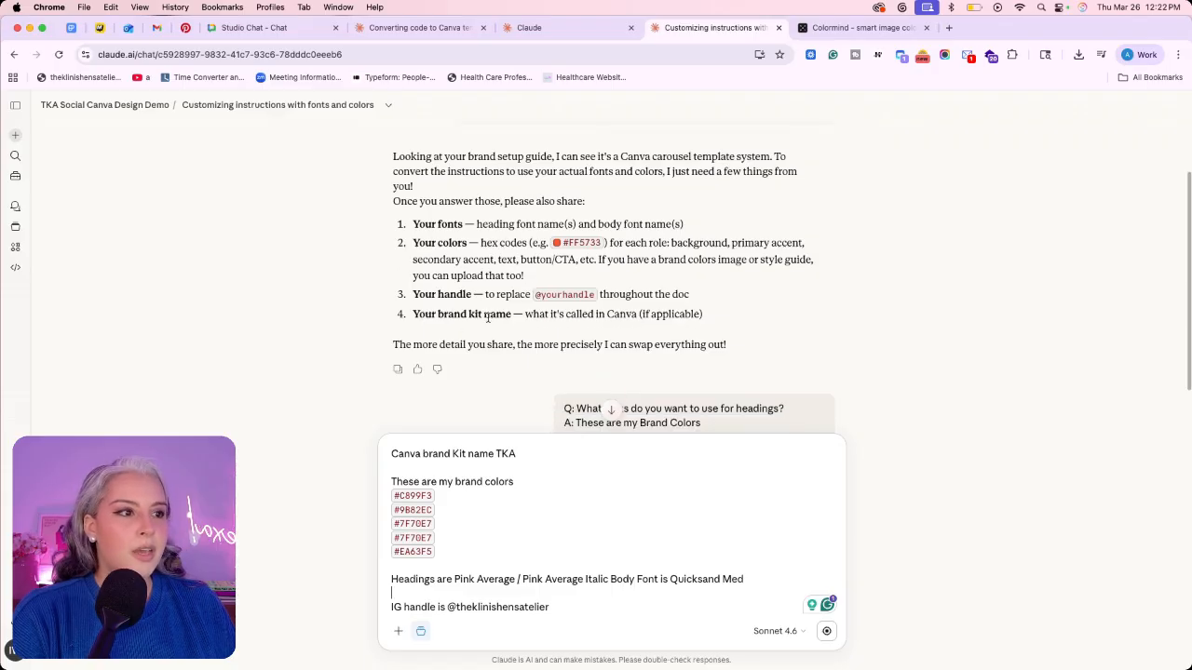
scroll(488, 321, "down", 10)
scroll(488, 322, "up", 3)
scroll(488, 321, "up", 6)
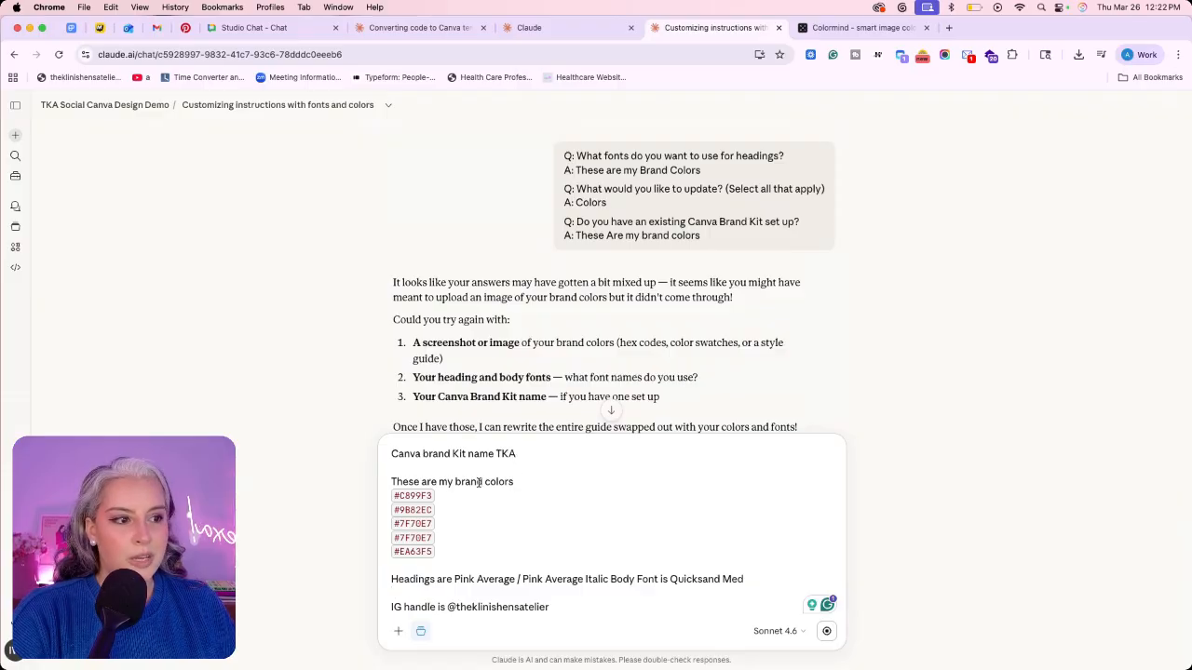
left_click(857, 27)
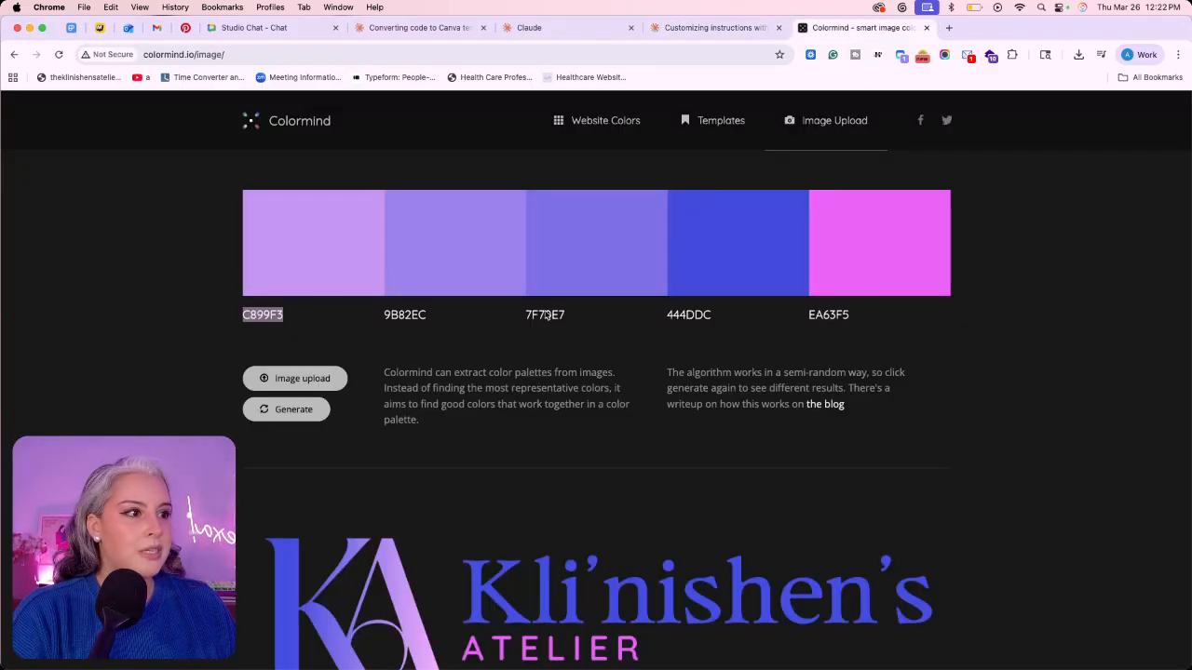
left_click(712, 27)
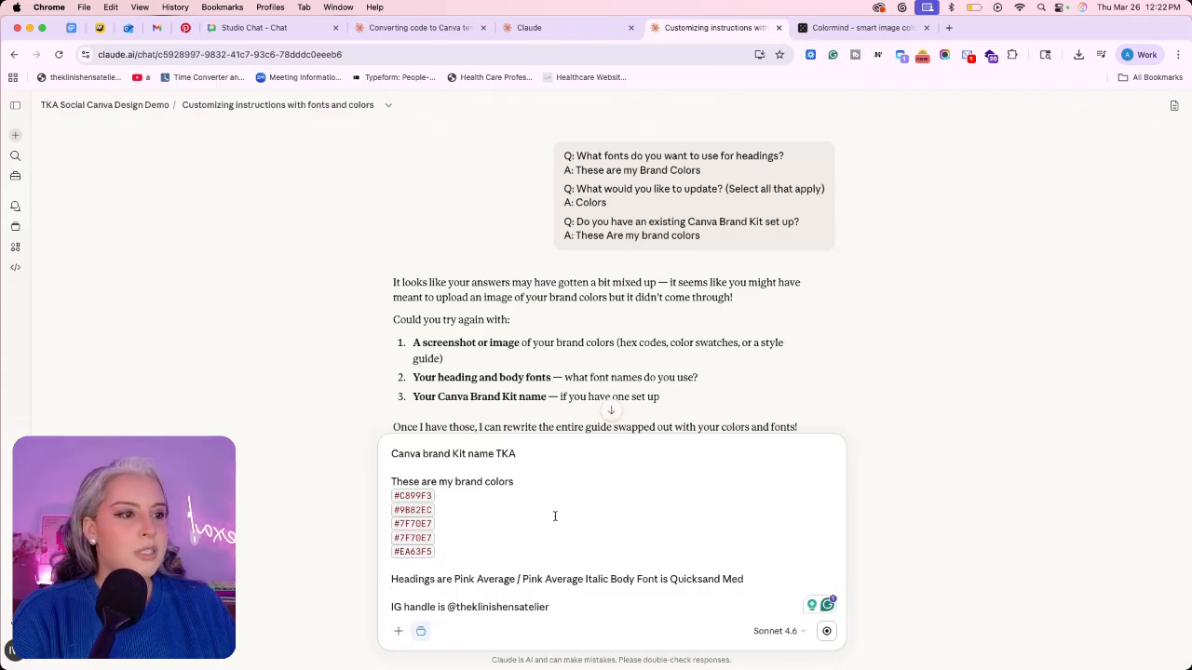
Put the body font sentence on its own line and clear the entire reply draft.
scroll(553, 536, "down", 1)
left_click(393, 594)
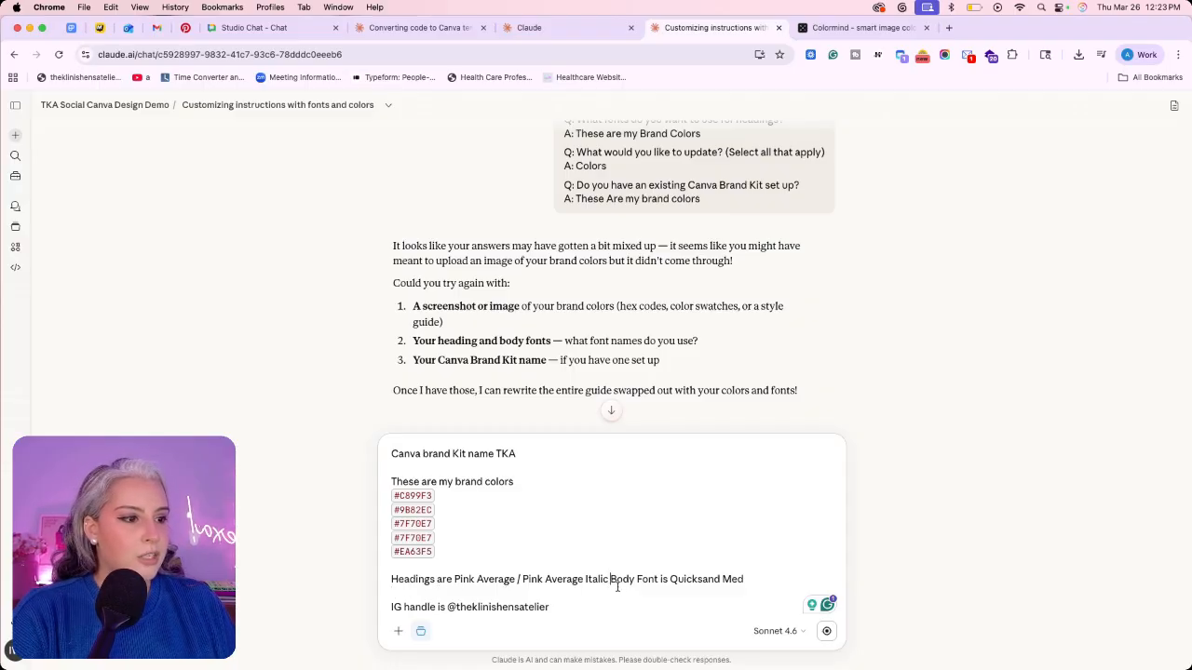
key("shift+Return")
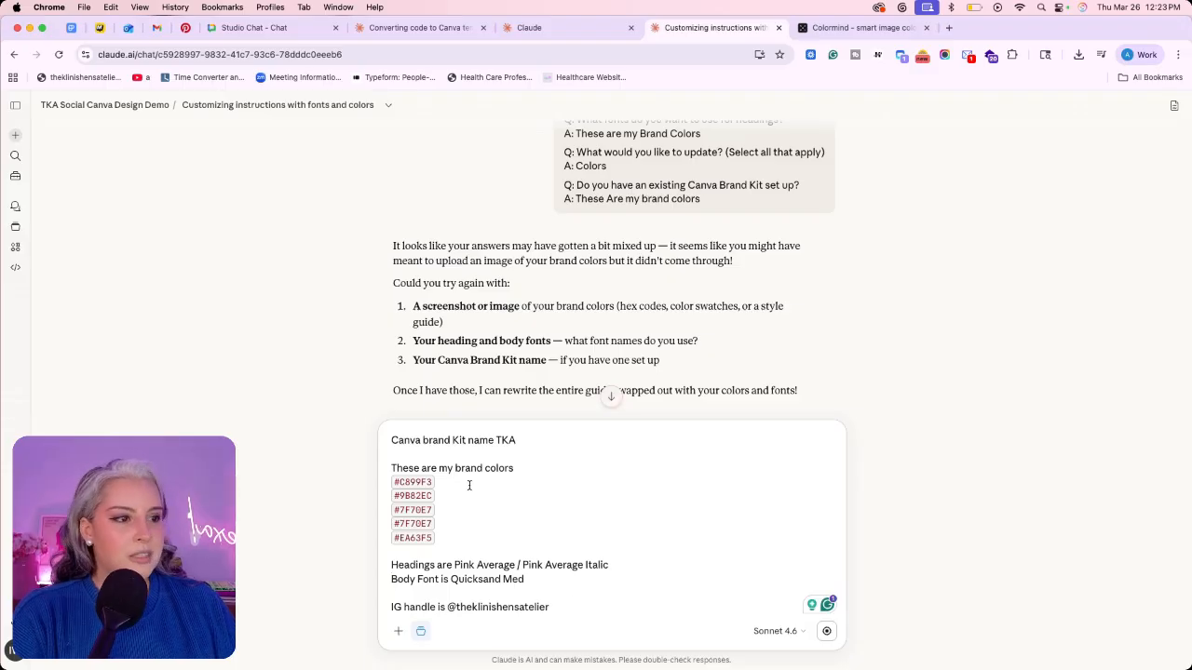
left_click_drag(566, 604, 371, 436)
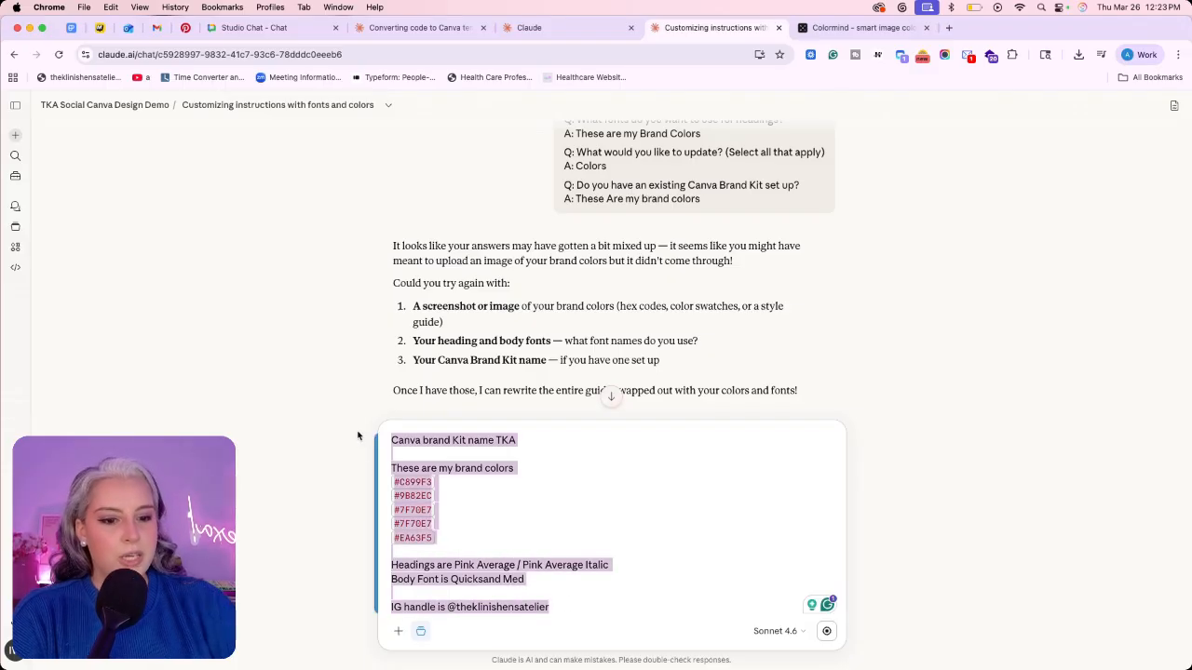
key("Return")
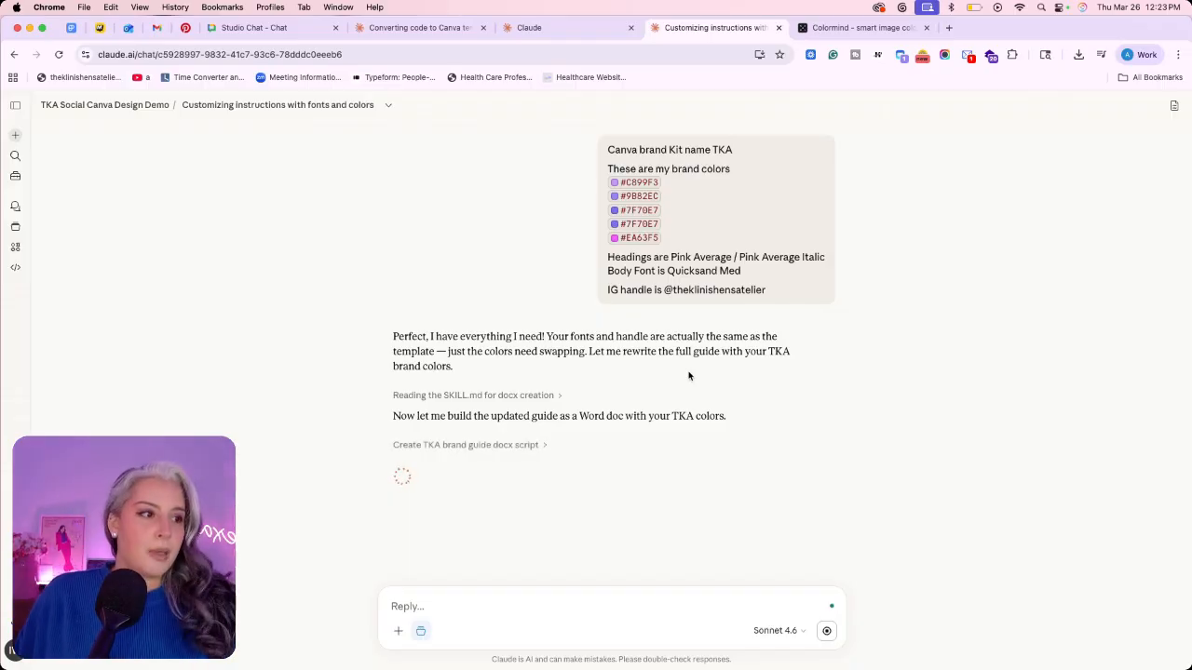
Look back over the Claude conversation from the original request to the latest response.
scroll(689, 375, "up", 8)
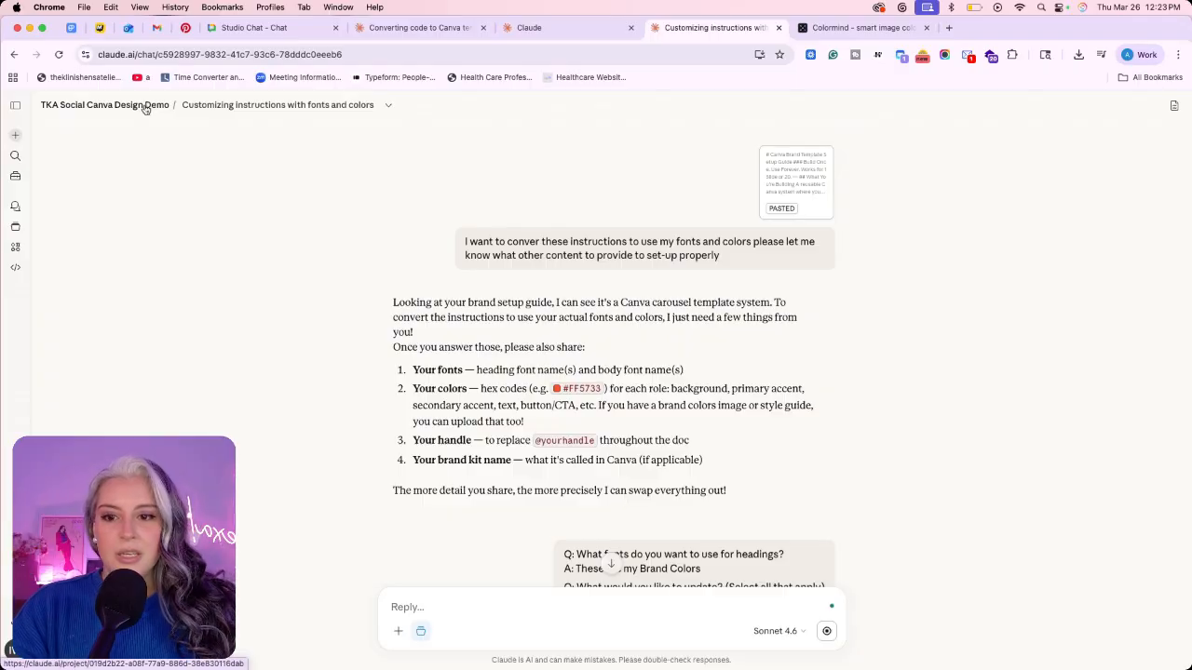
scroll(391, 210, "down", 15)
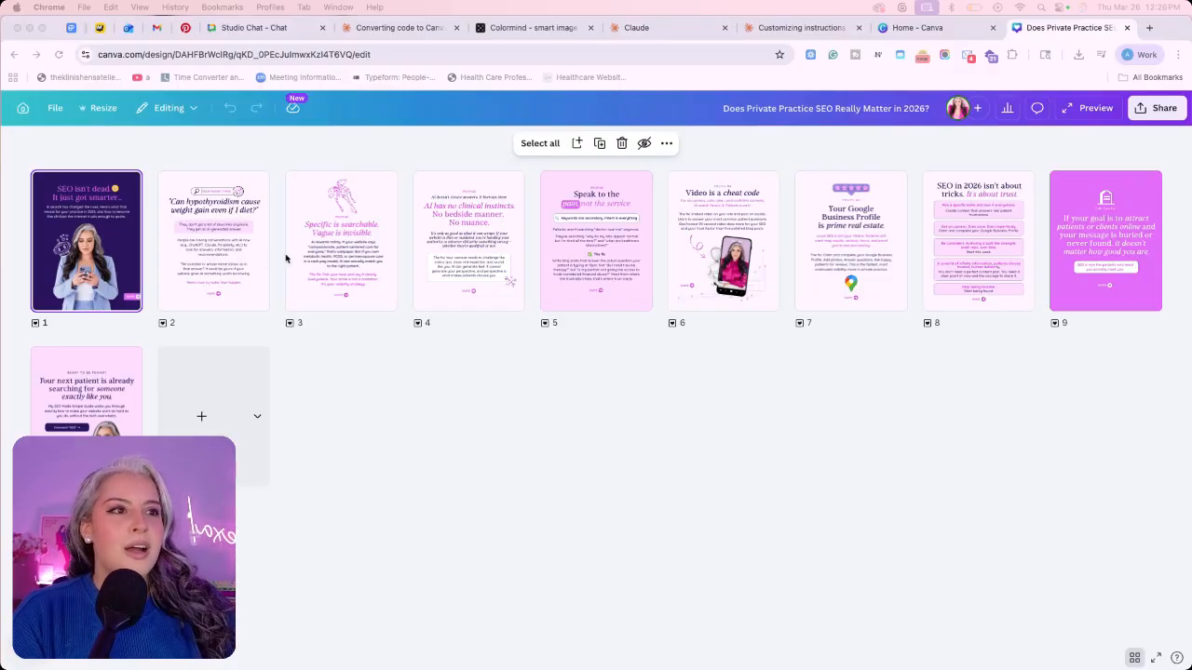
In Canva, open the first page of the "Does Private Practice SEO Really Matter in 2026?" carousel and look through its pages.
double_click(96, 261)
scroll(818, 333, "down", 6)
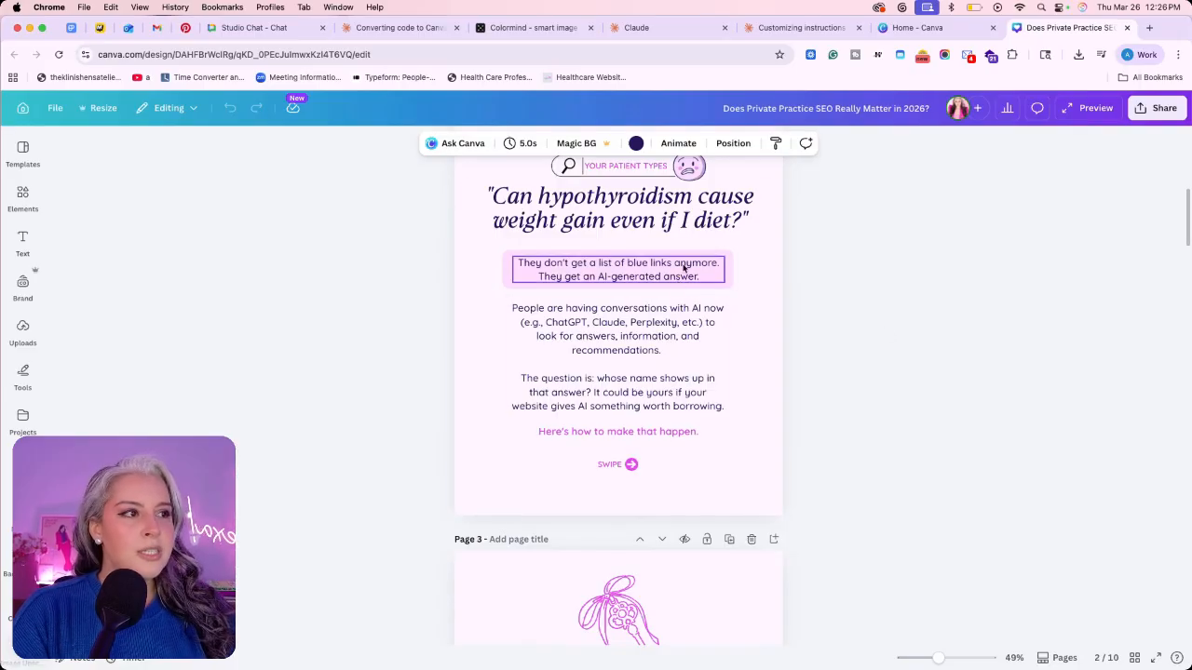
scroll(683, 268, "down", 20)
scroll(683, 267, "down", 5)
scroll(683, 267, "up", 10)
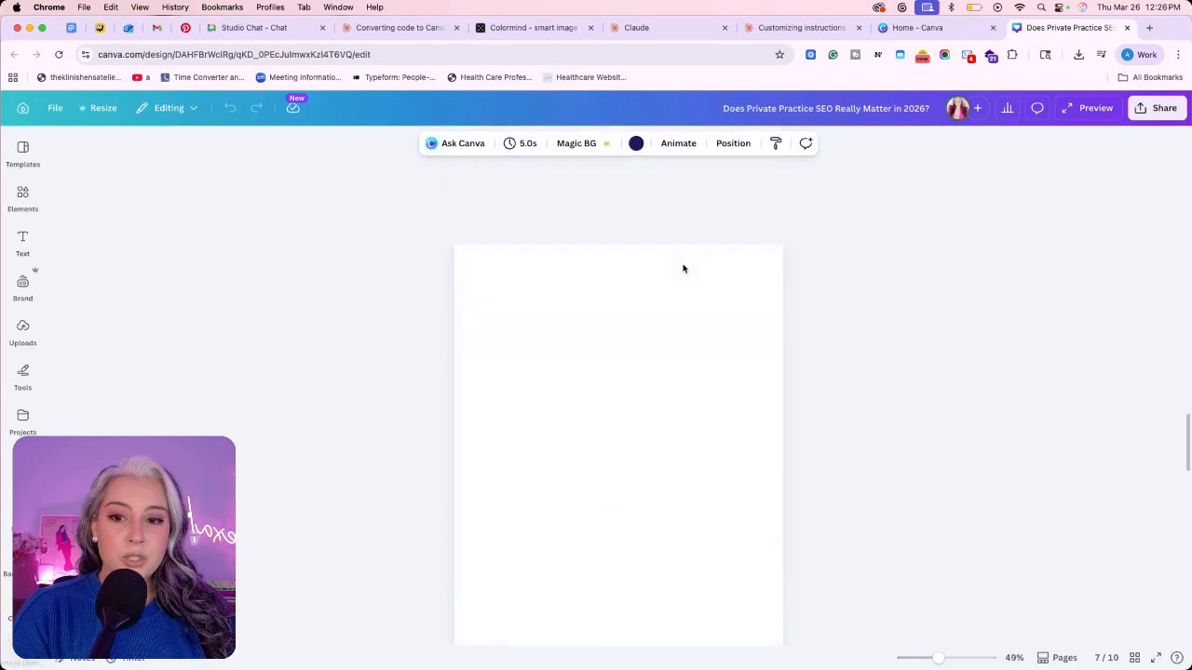
scroll(881, 271, "up", 15)
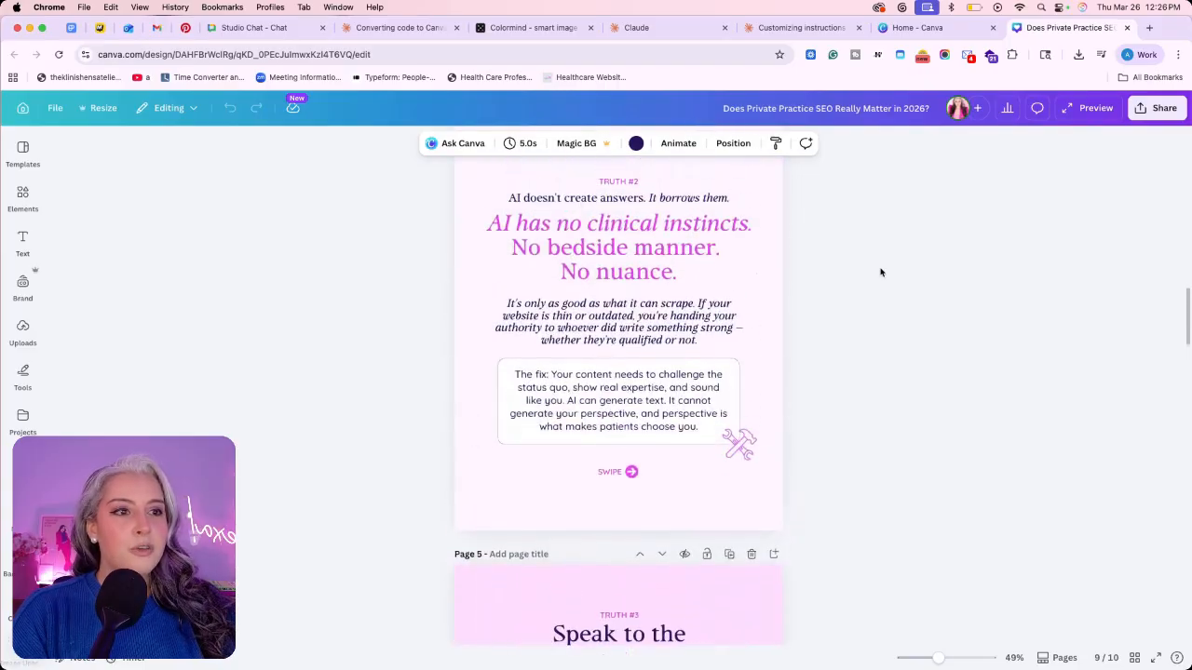
Return to the first page of the carousel and go back to the Canva home page.
scroll(881, 271, "up", 5)
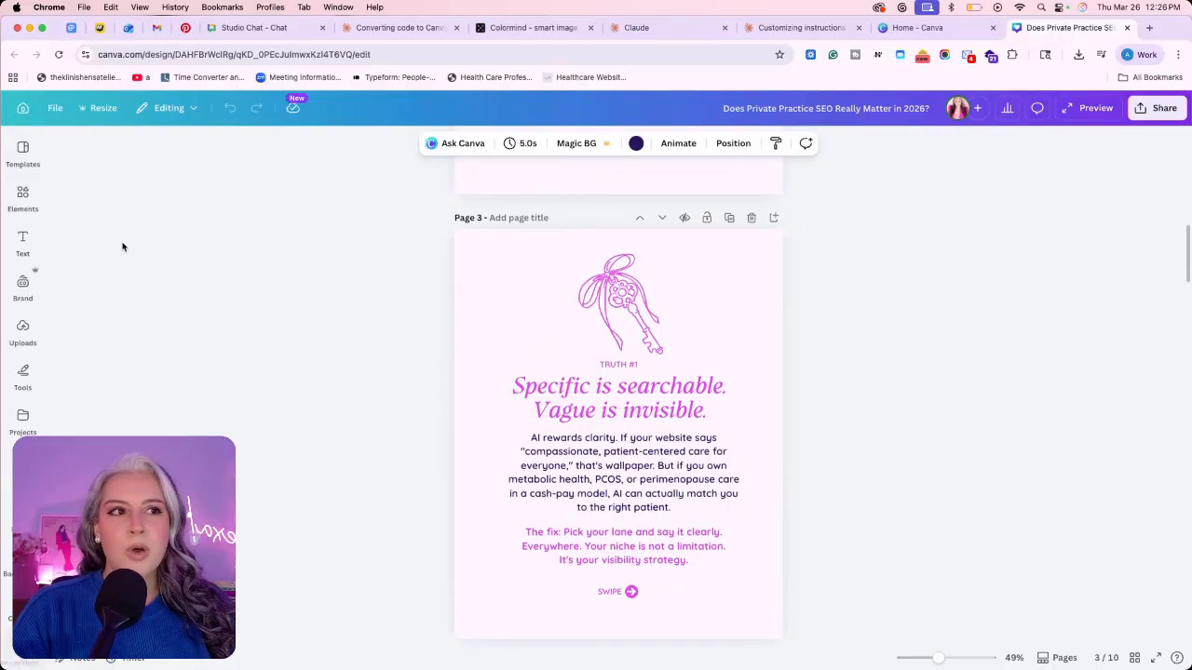
scroll(122, 247, "up", 10)
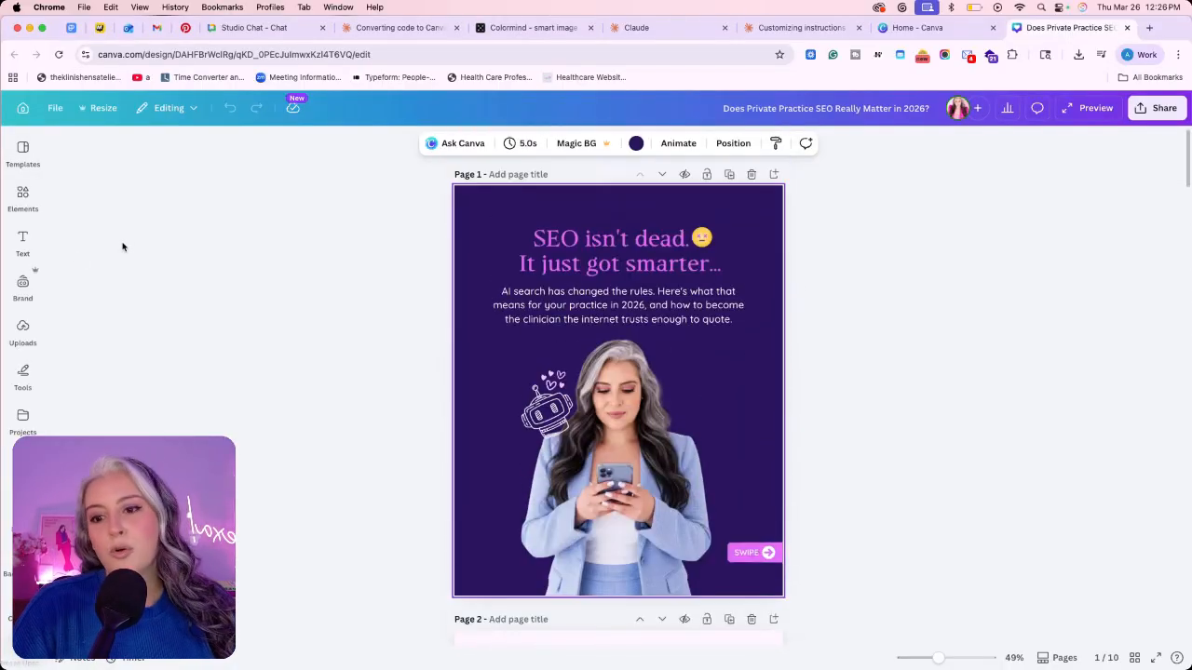
left_click(22, 151)
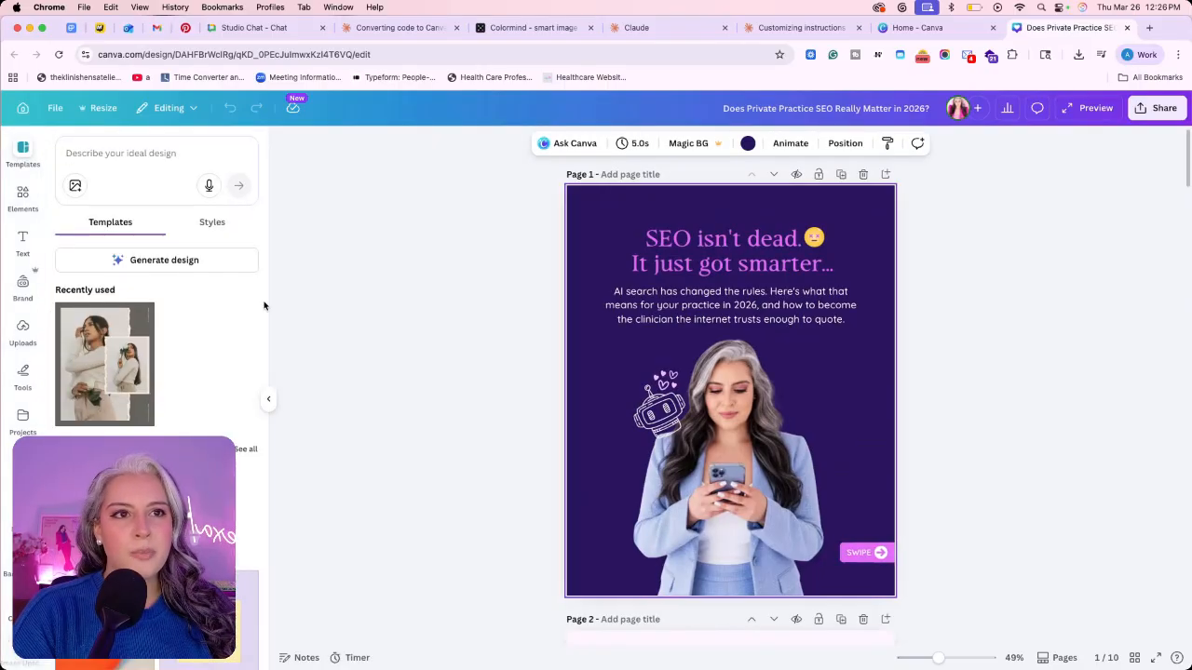
left_click(23, 152)
left_click(23, 108)
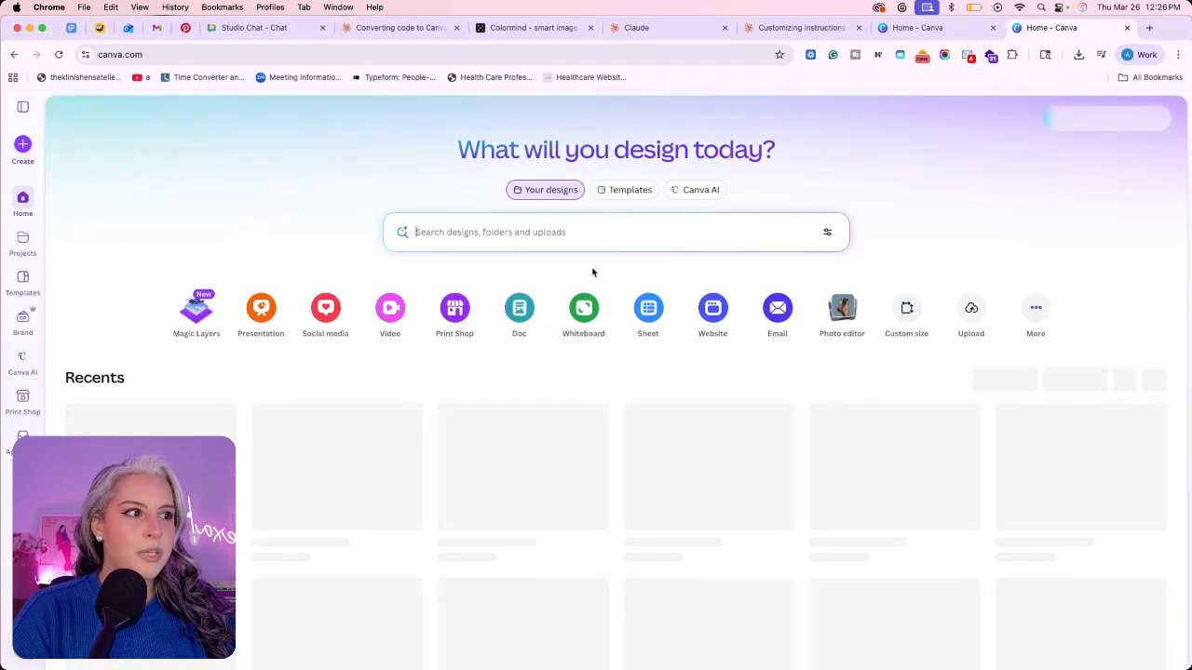
left_click(326, 321)
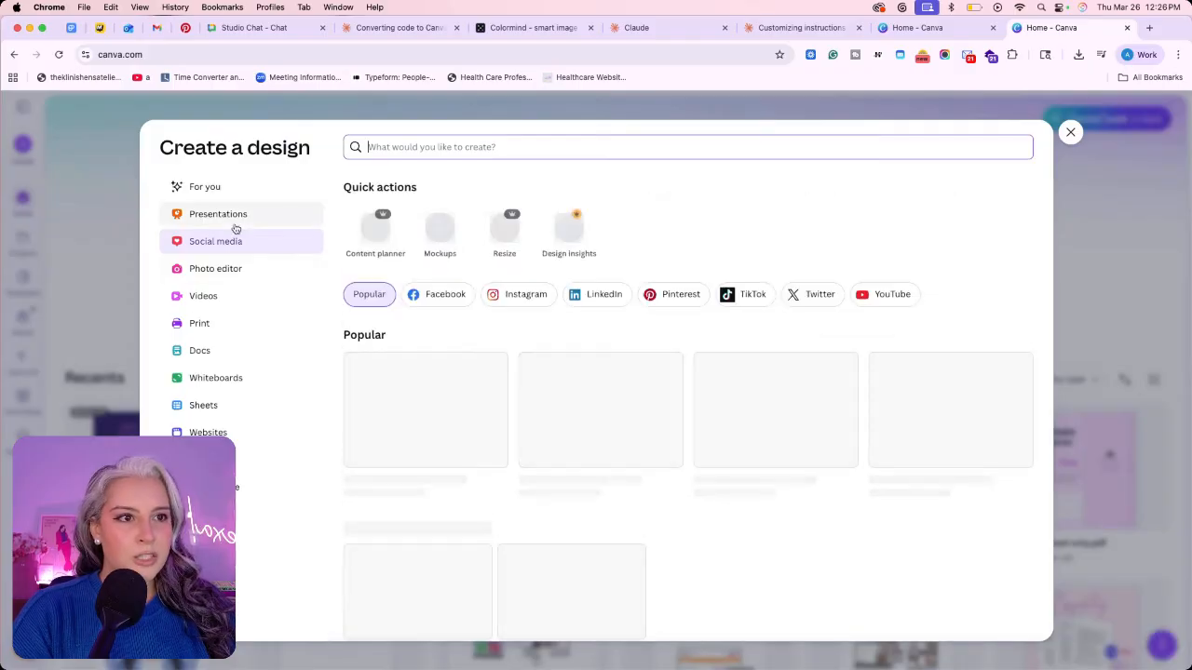
left_click(518, 298)
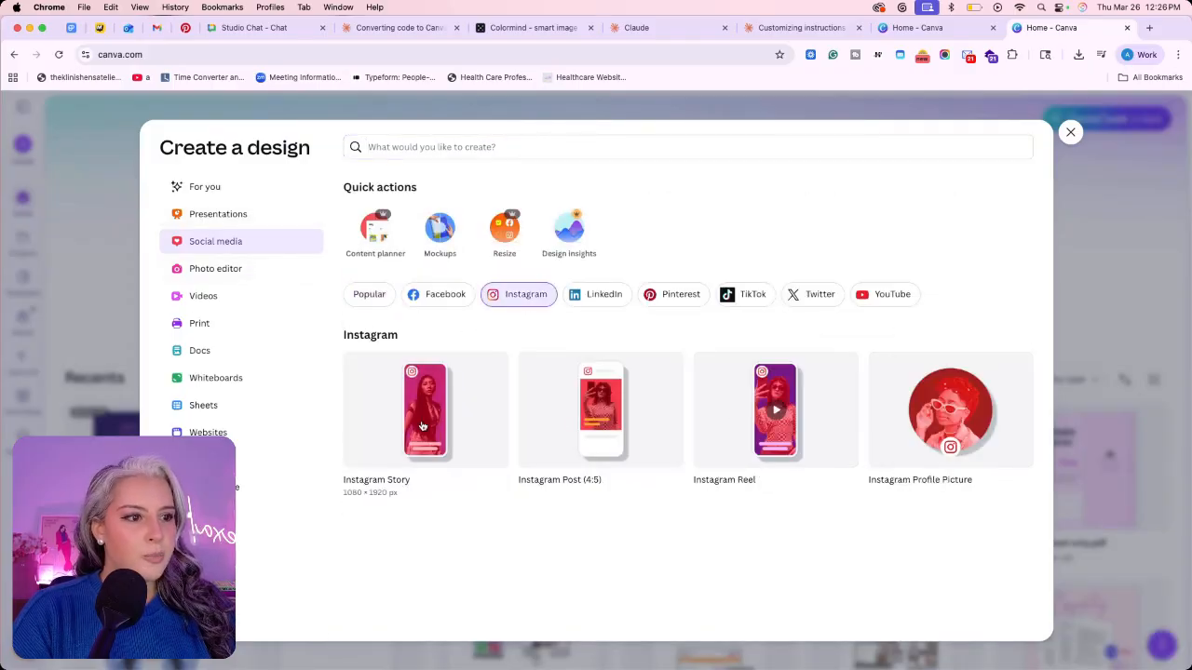
left_click(616, 420)
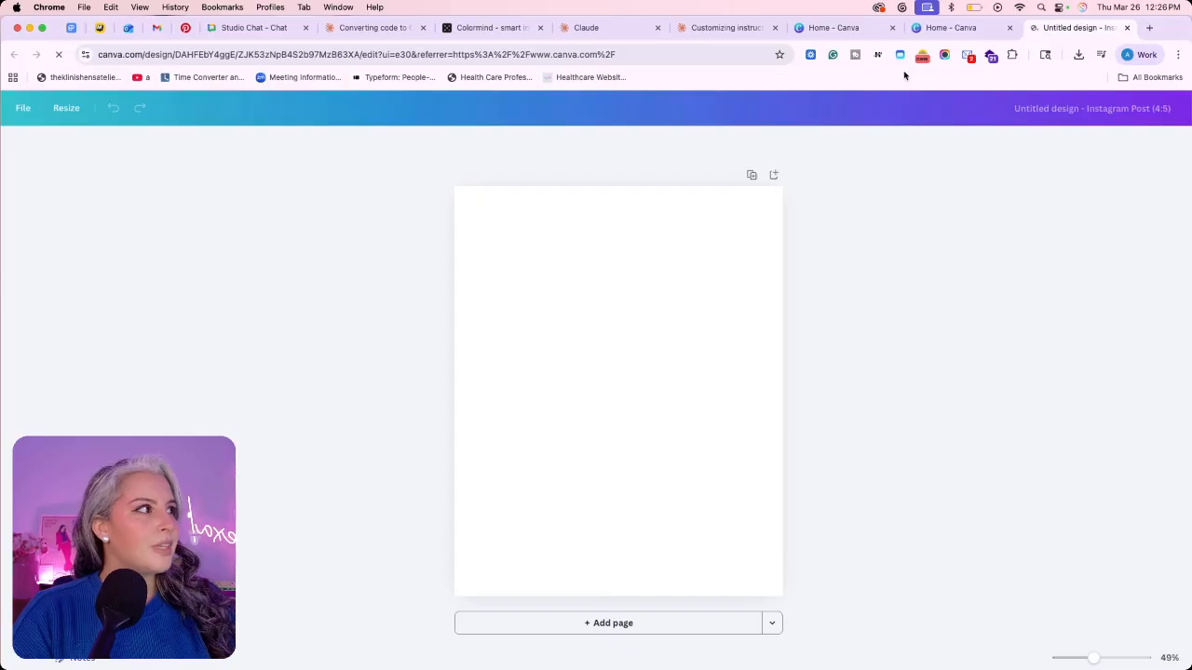
key("super+w")
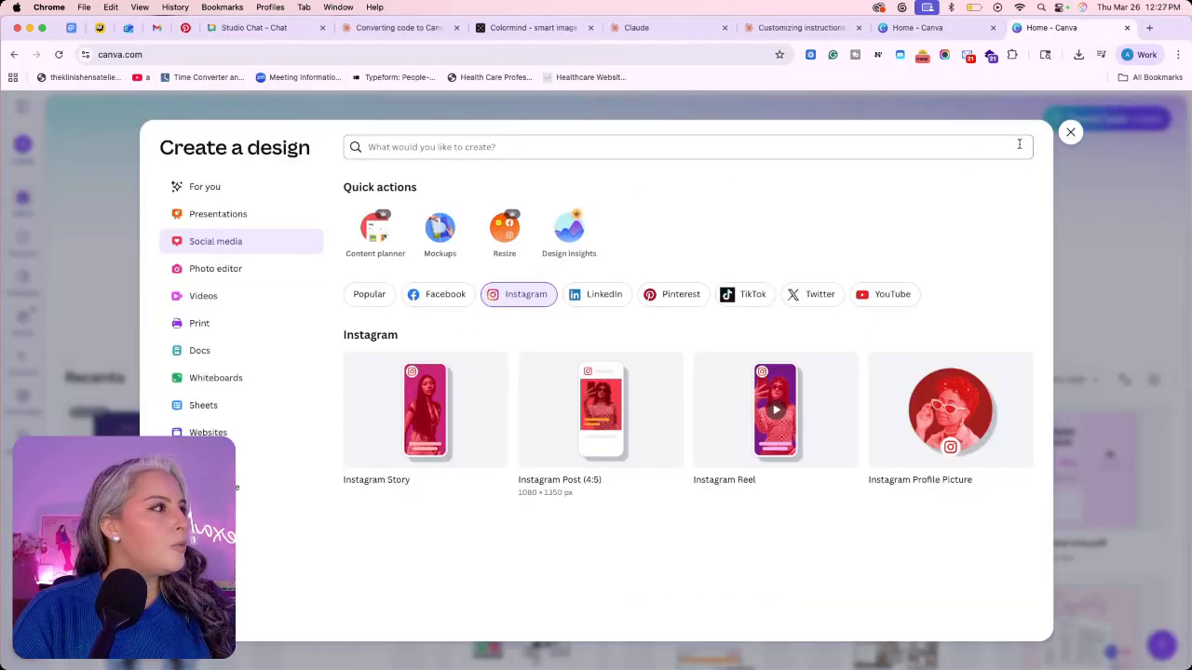
left_click(1069, 132)
Browse Canva's templates, filter them to social media and show all Instagram Posts.
left_click(614, 191)
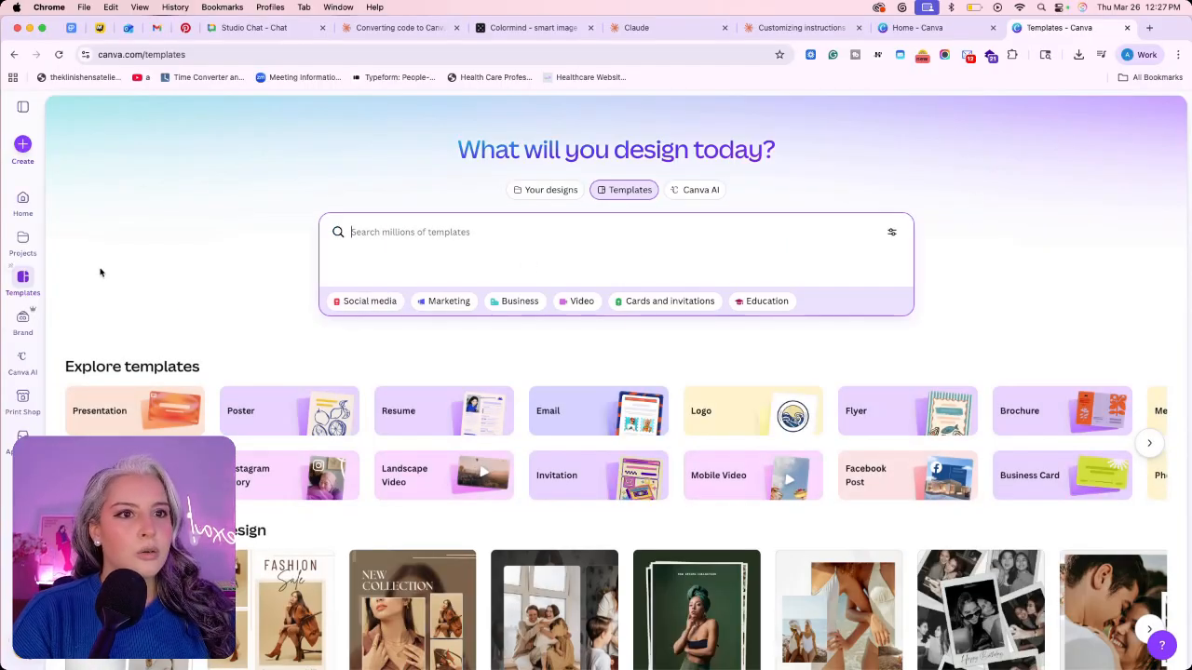
left_click(377, 304)
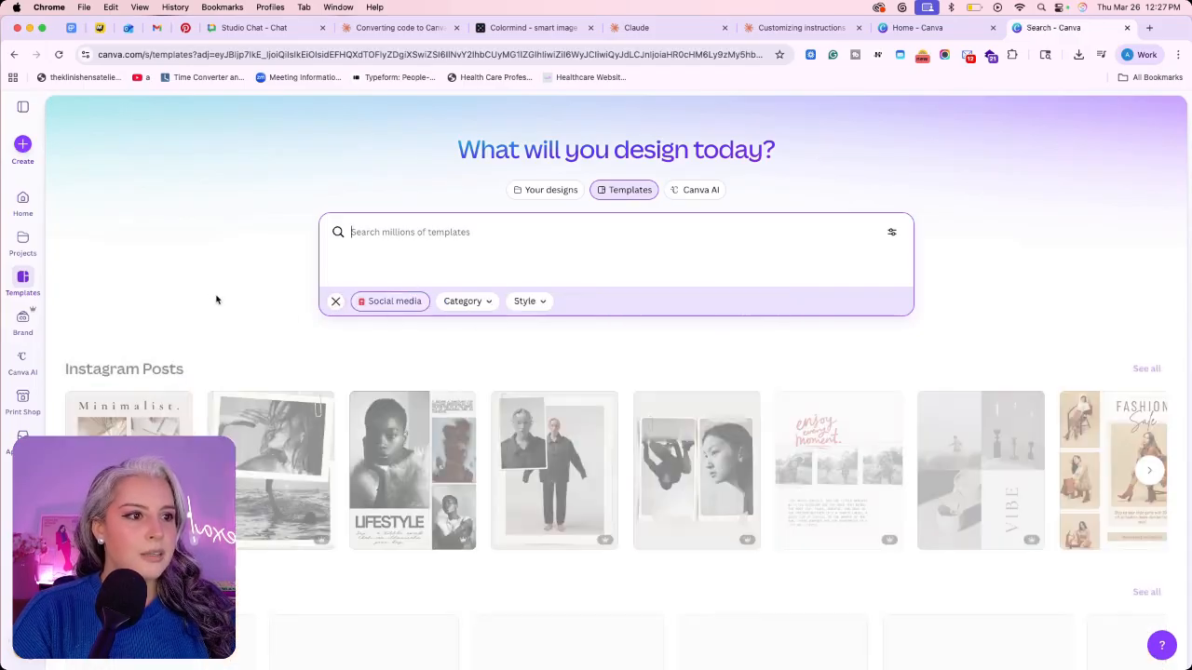
left_click(1146, 371)
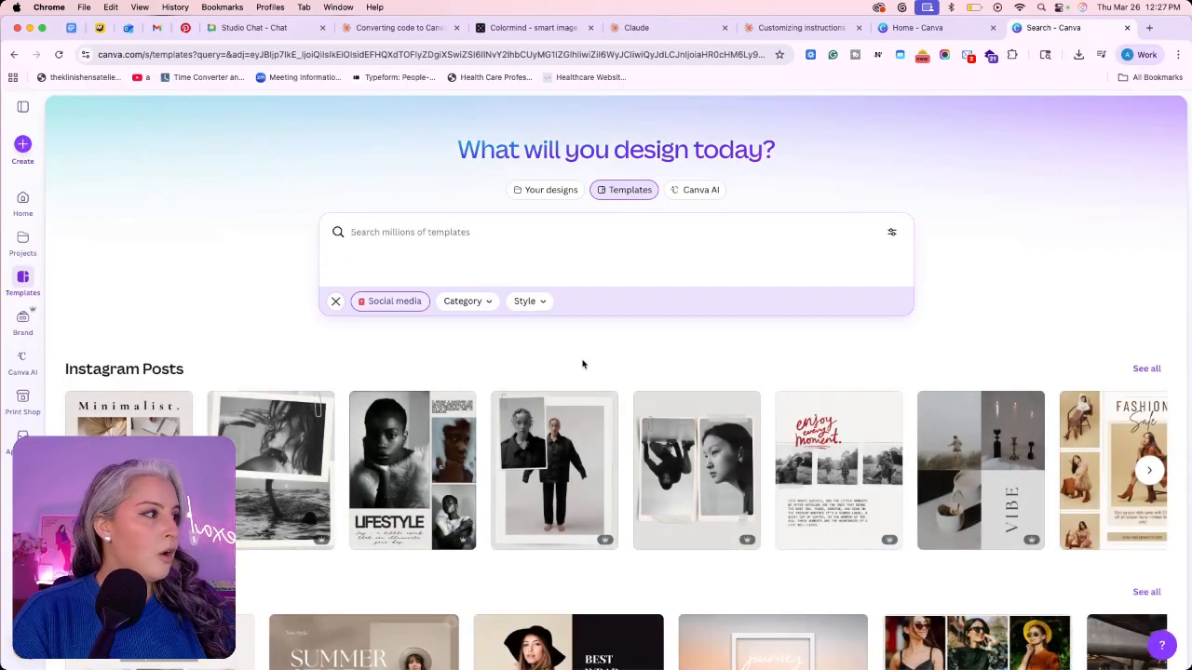
Create an editable design from the "Beige Minimal Social Media Post Tips Instagram Post" template.
scroll(304, 337, "down", 5)
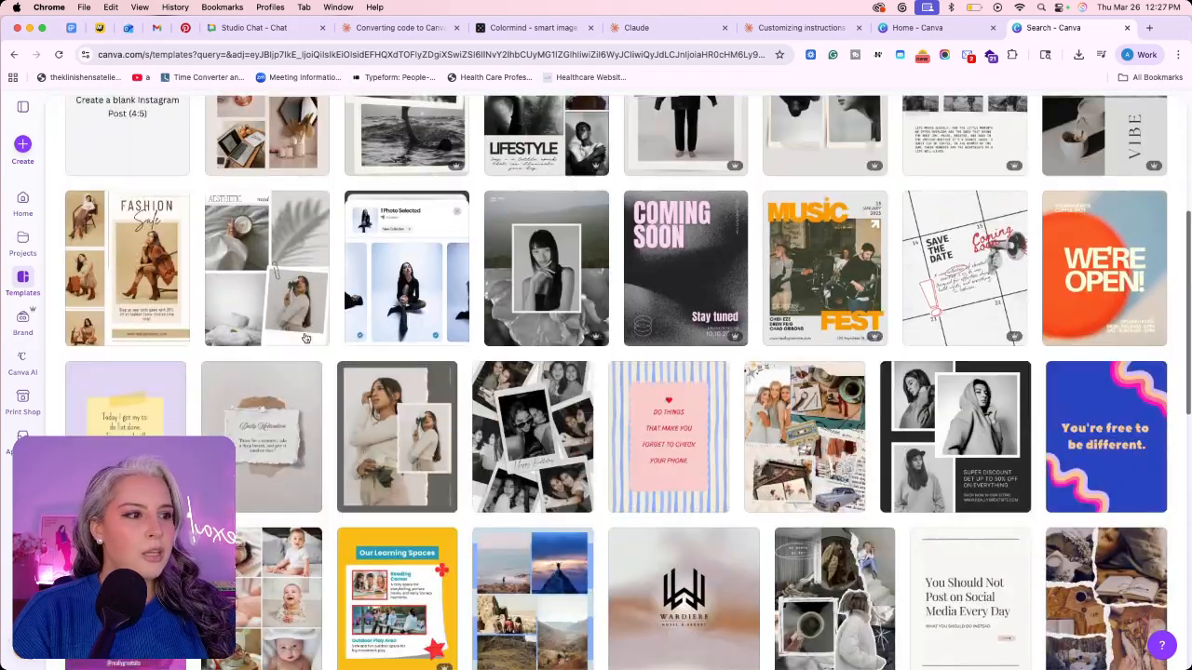
scroll(304, 337, "down", 2)
scroll(304, 337, "down", 1)
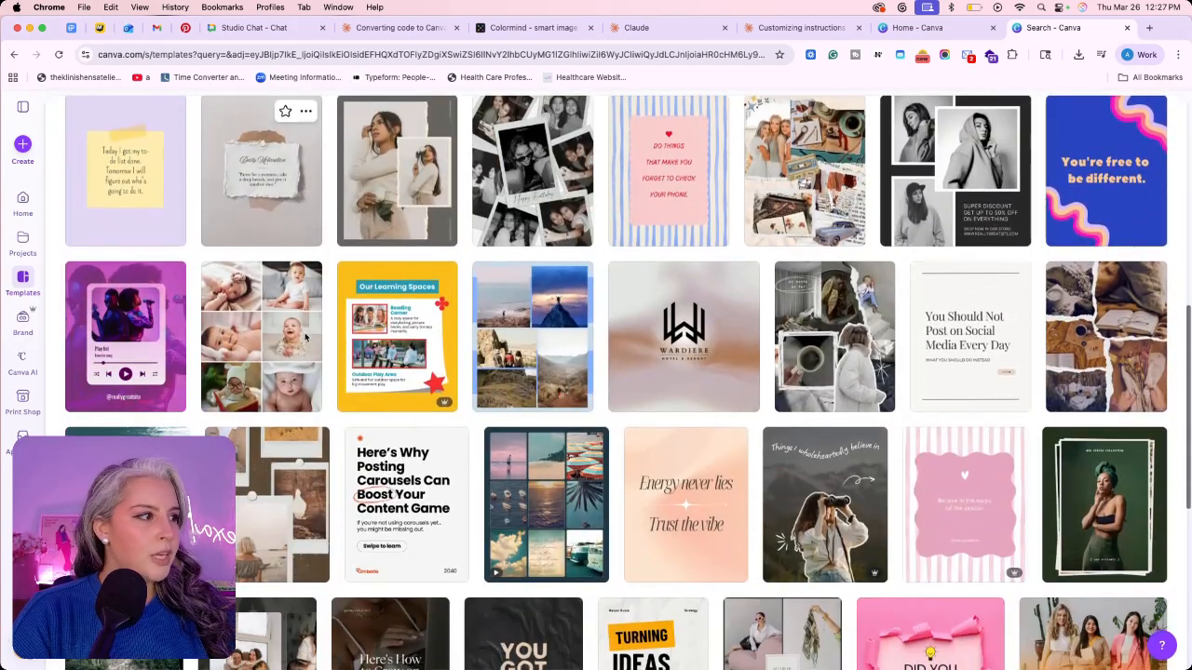
left_click(975, 374)
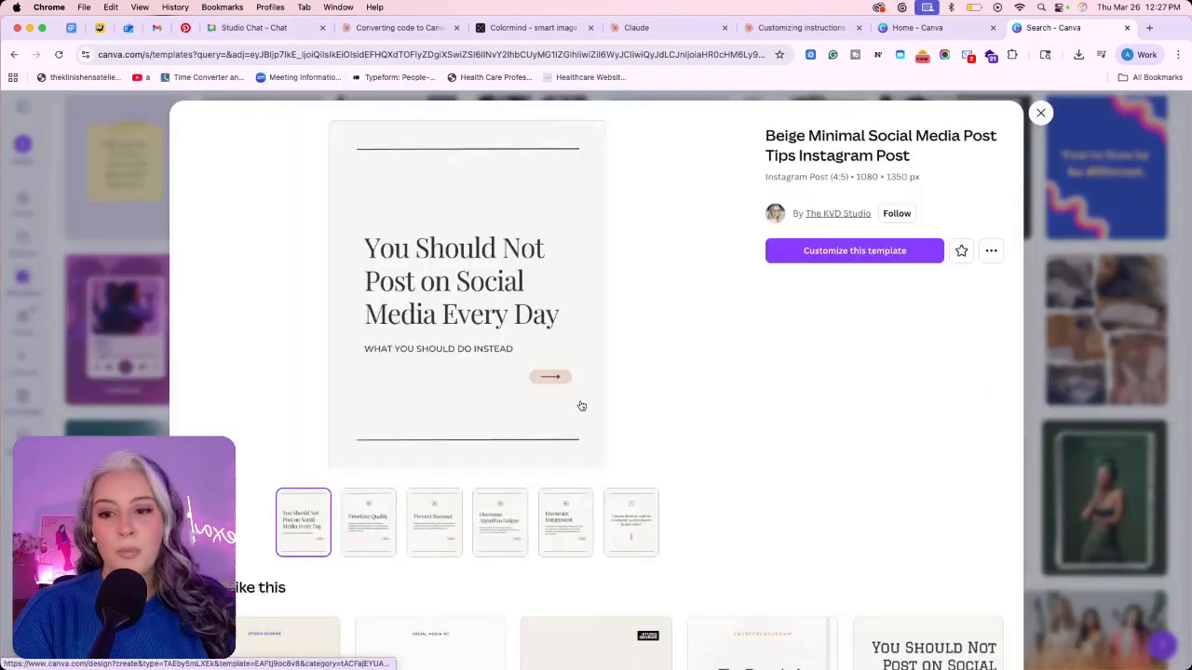
left_click(824, 259)
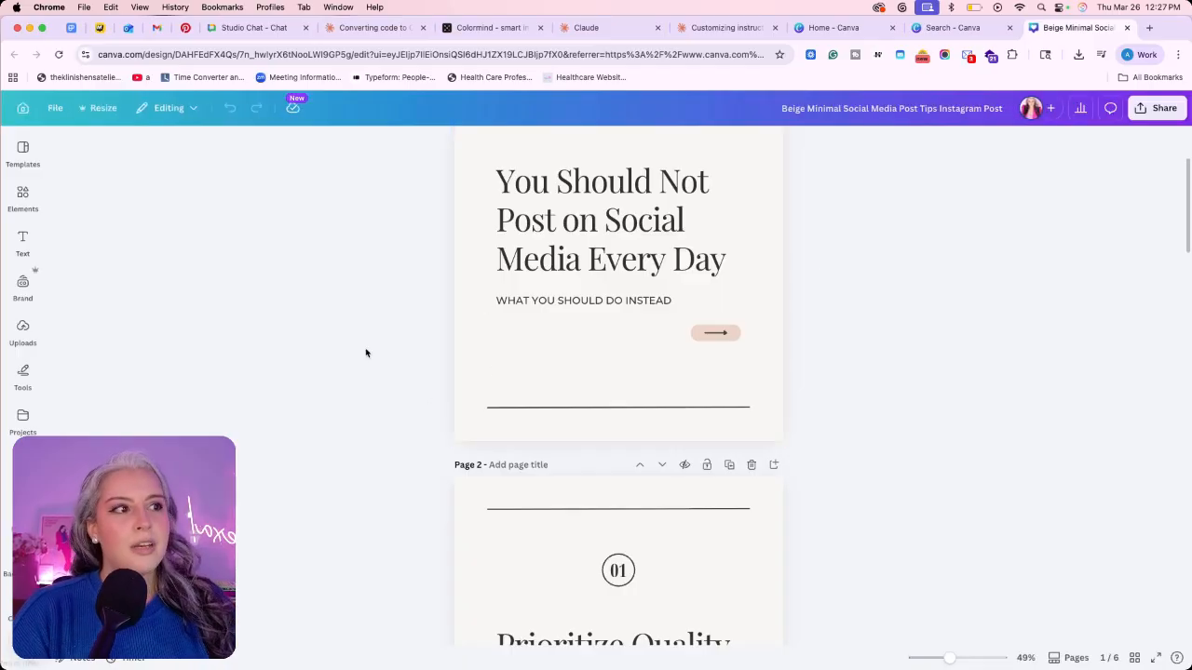
Set the page 1 background to the bright pink-purple color from the TKA brand palette.
scroll(366, 352, "up", 3)
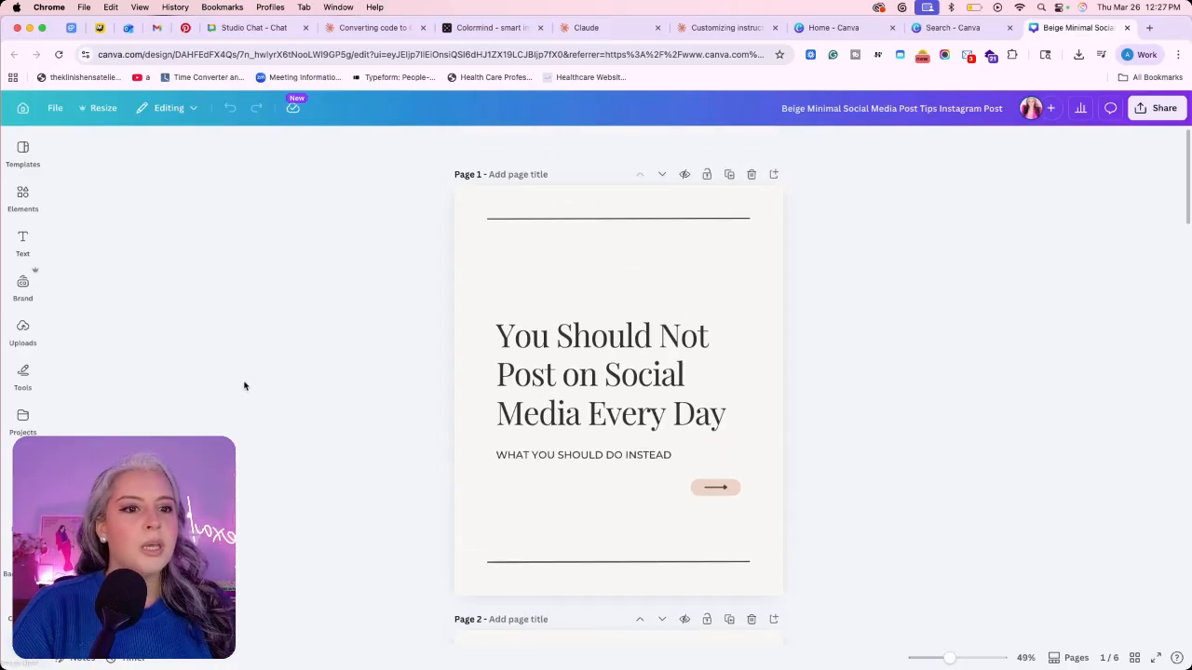
left_click(624, 248)
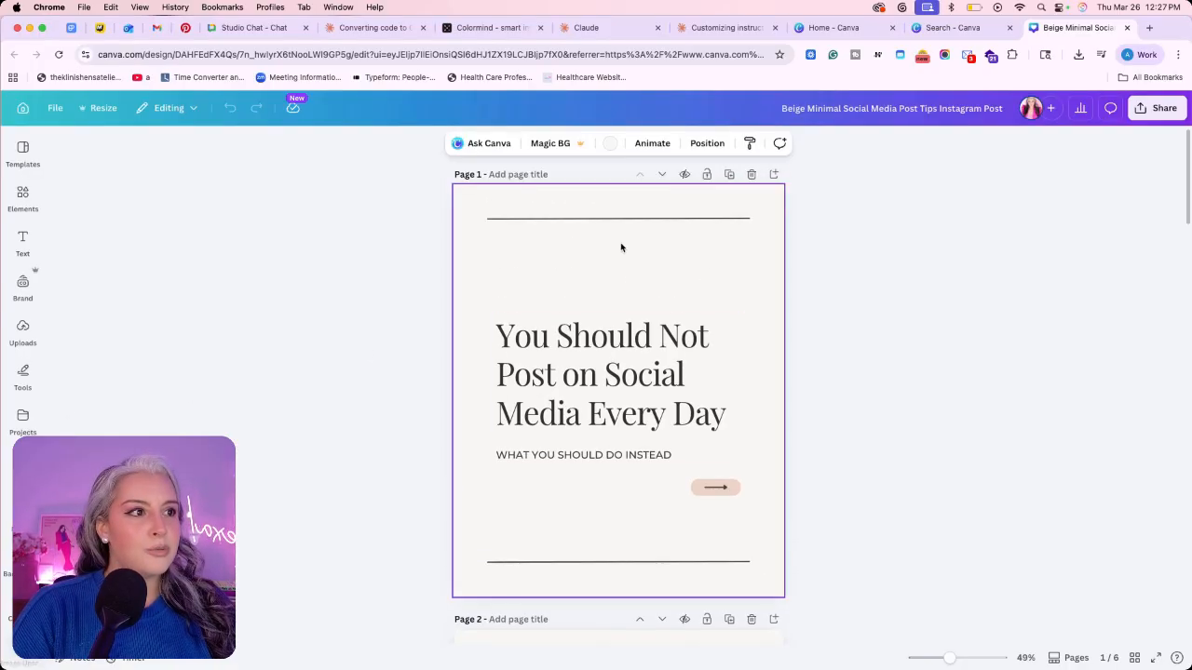
left_click(609, 144)
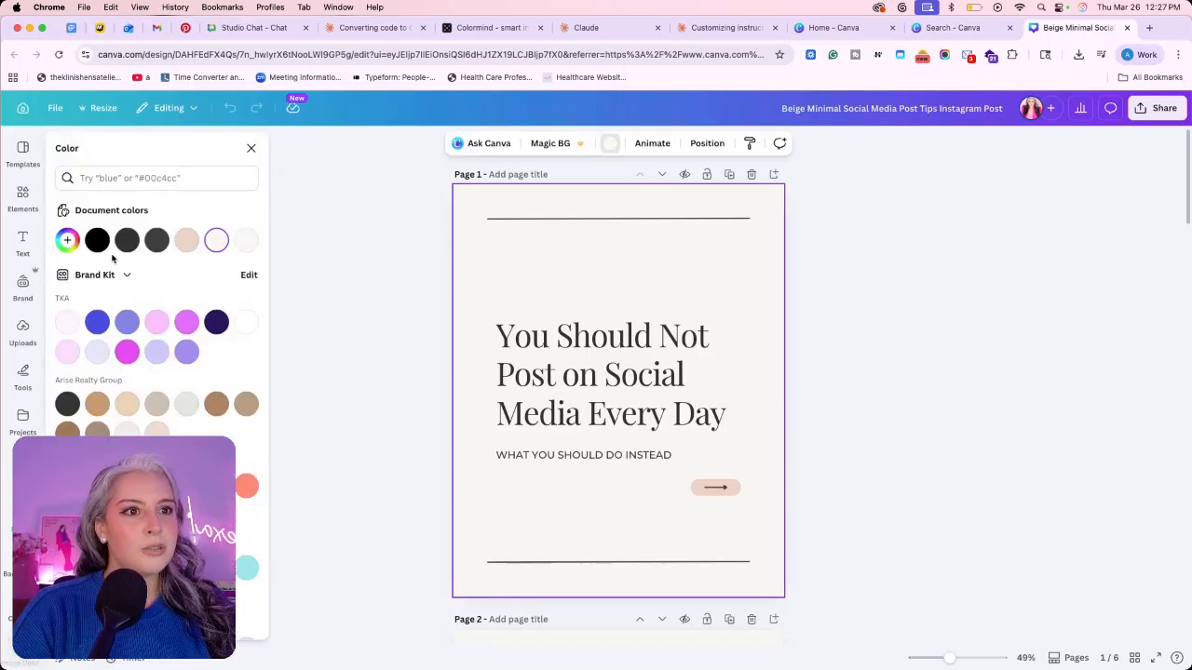
left_click(186, 321)
left_click(410, 350)
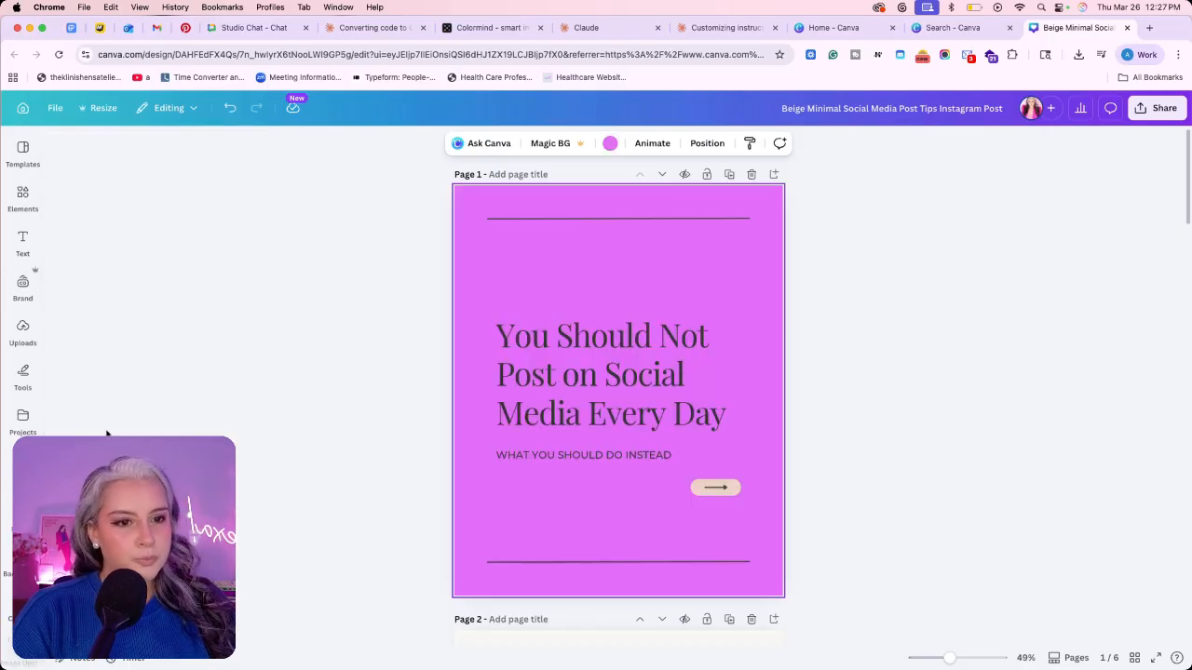
Open the Brand Kit assets and look through the TKA fonts, TKA brand voice and brand colors.
left_click(23, 284)
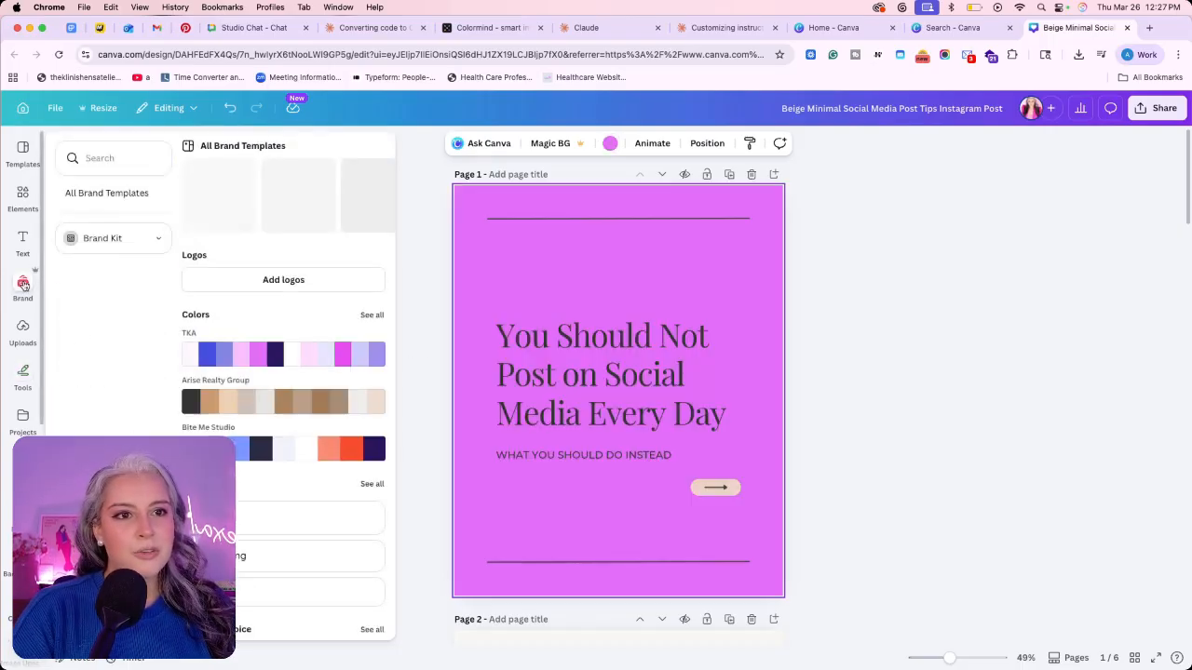
left_click(153, 253)
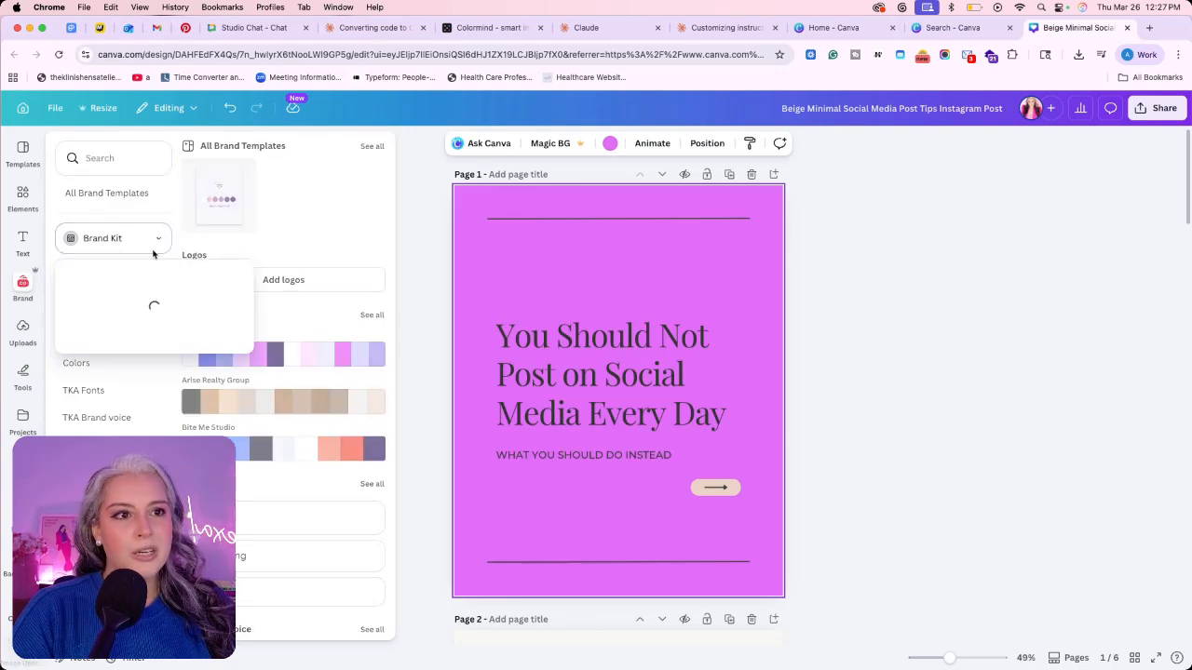
left_click(146, 250)
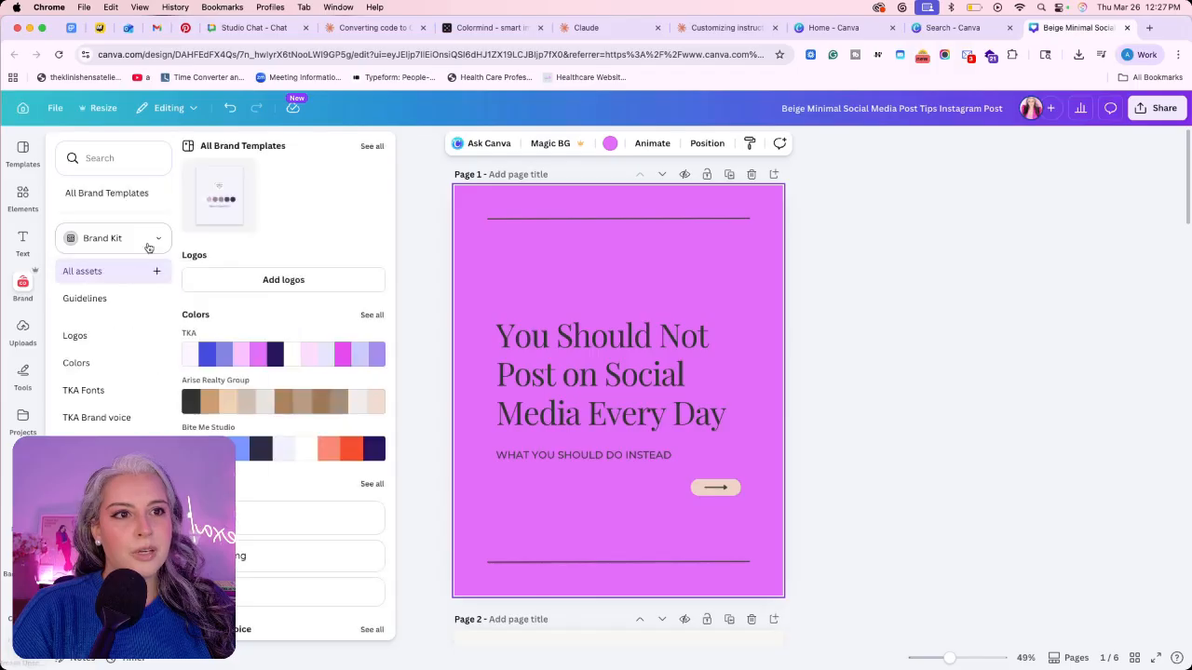
left_click(106, 396)
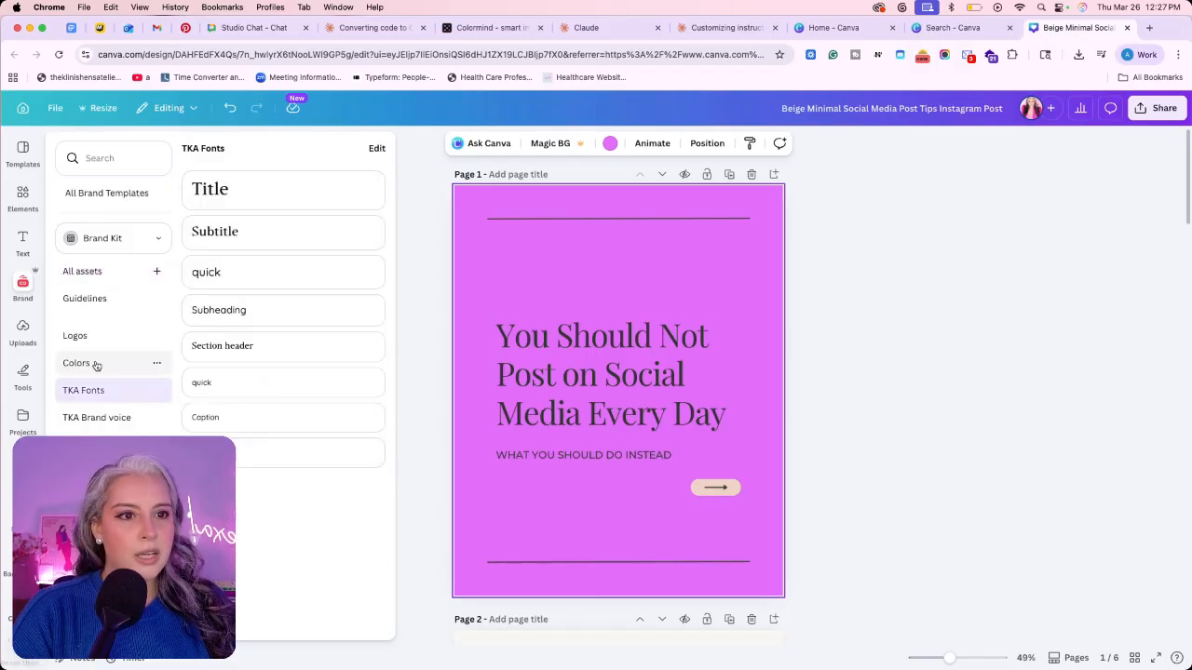
left_click(97, 418)
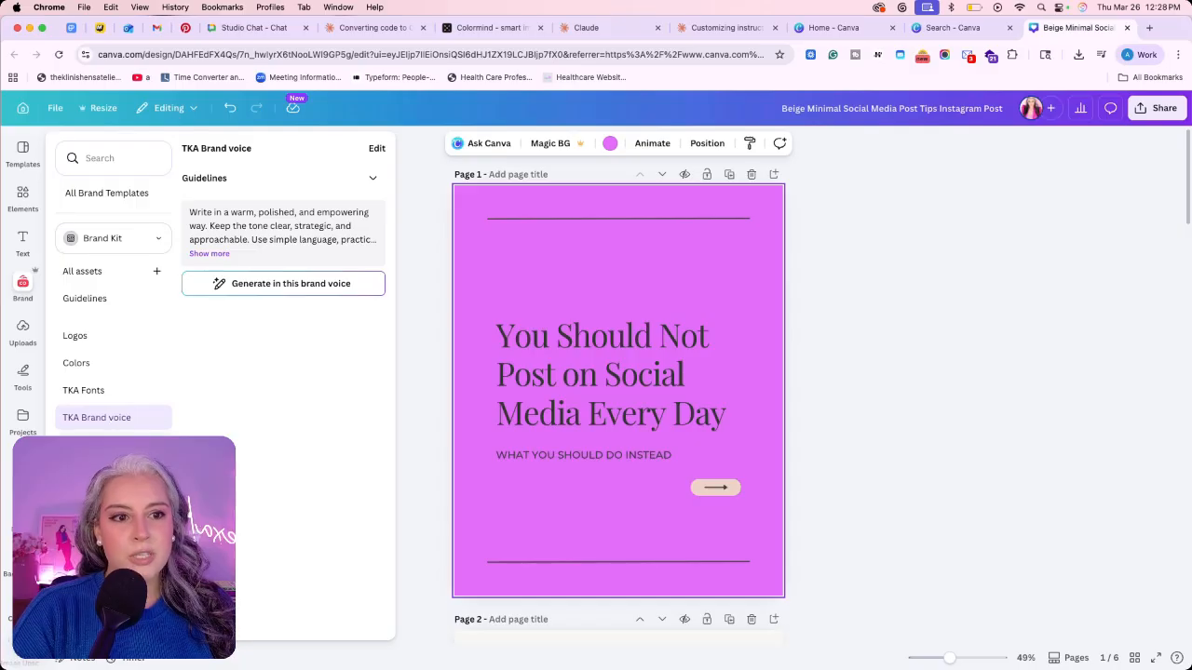
left_click(102, 365)
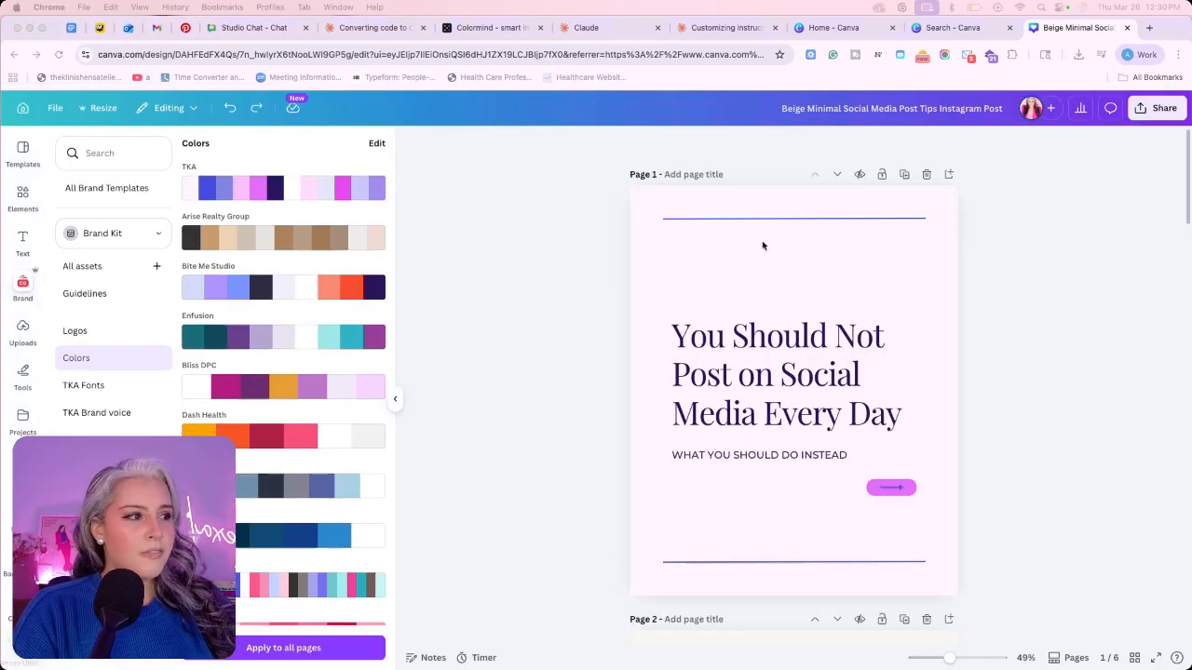
Apply the TKA brand palette to page 2, "Prioritize Quality", shuffling it to a magenta background with white text.
scroll(762, 245, "down", 3)
scroll(763, 244, "down", 4)
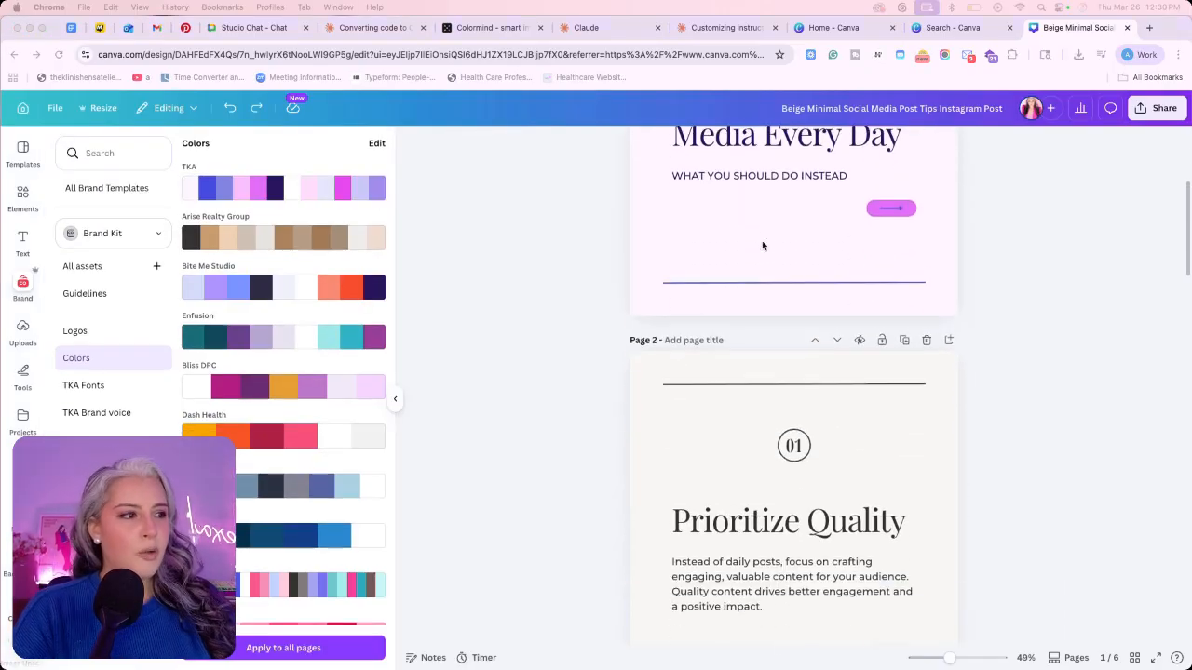
left_click(676, 350)
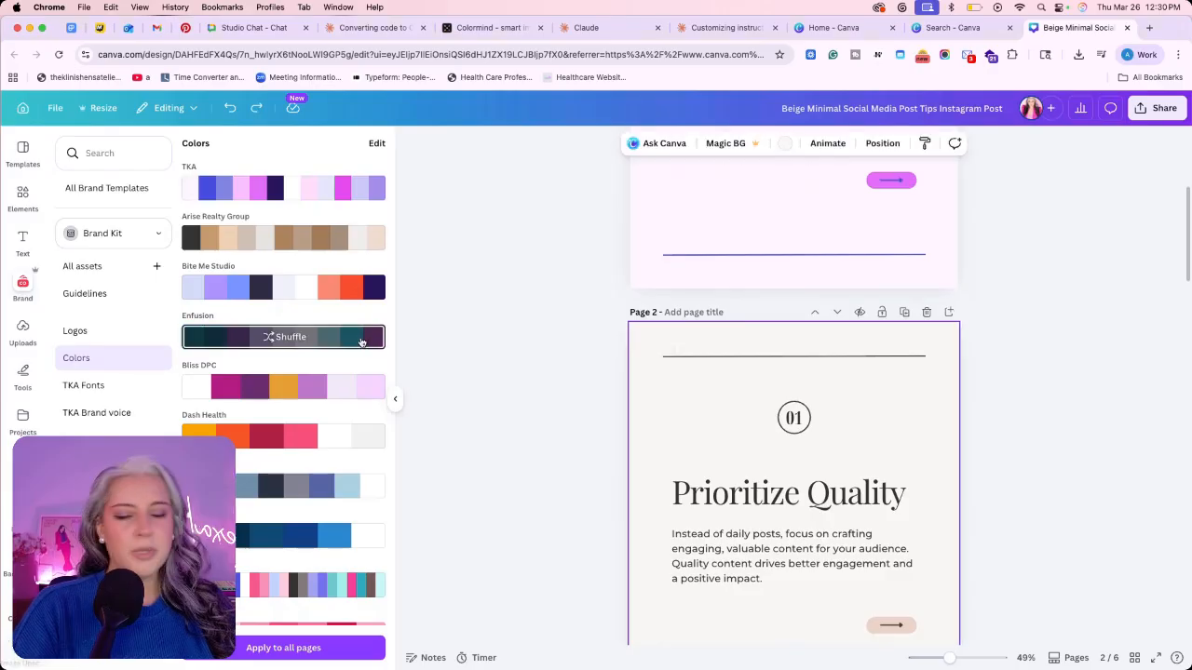
left_click(288, 190)
left_click(288, 190)
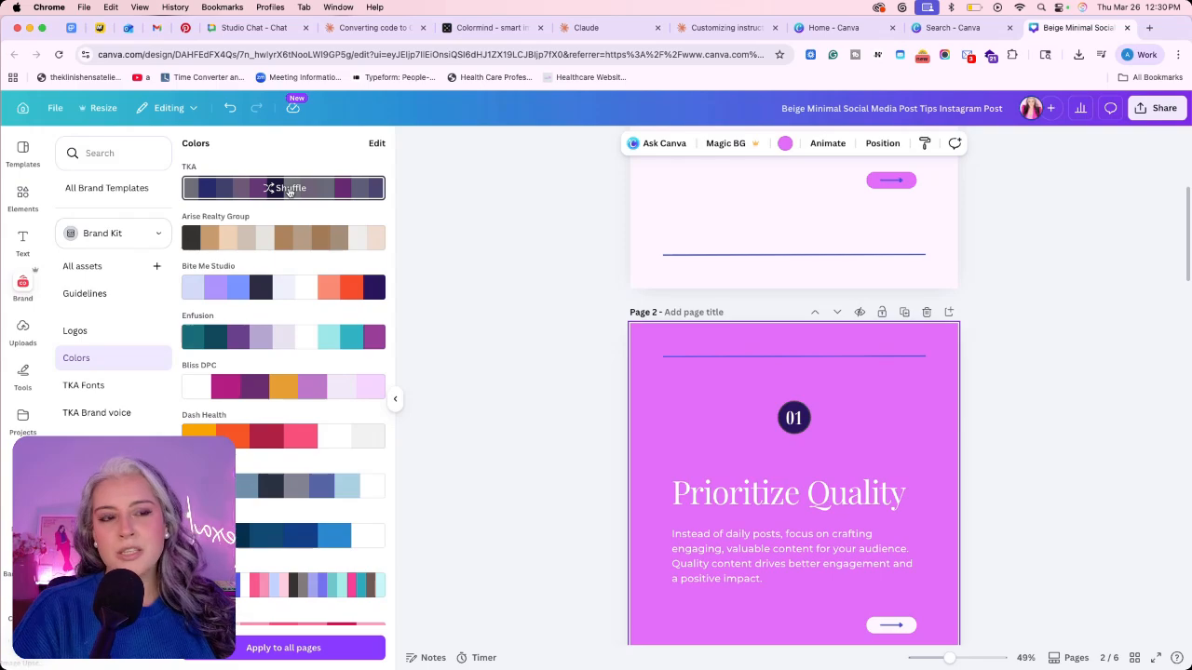
left_click(289, 191)
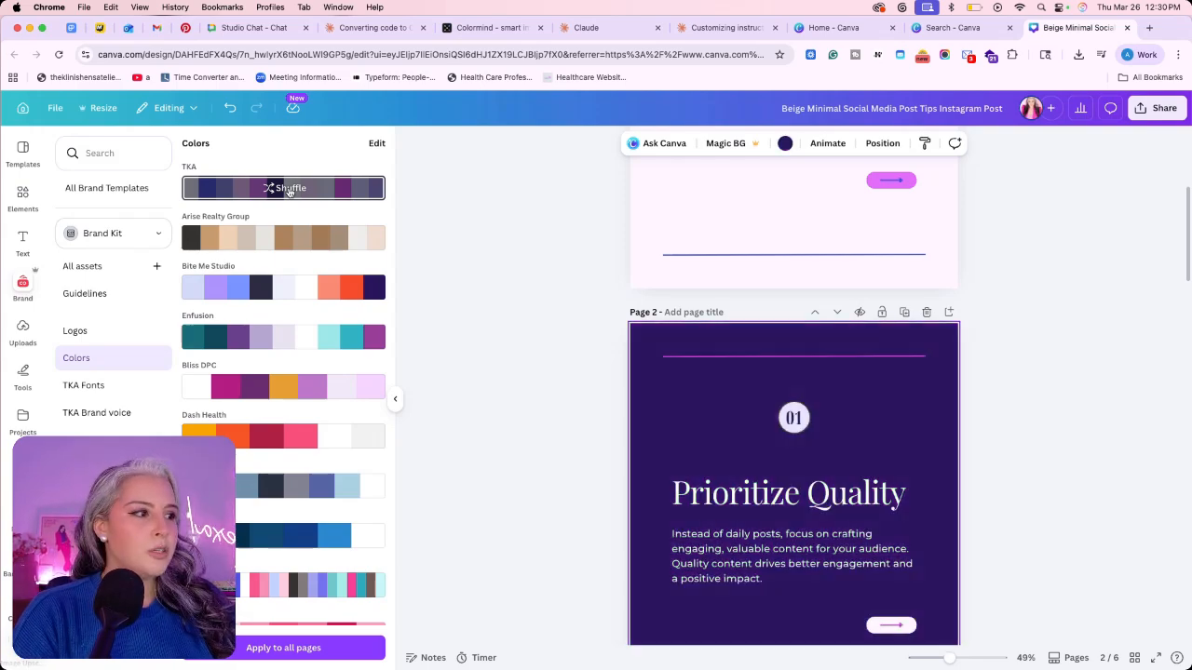
left_click(288, 190)
left_click(289, 191)
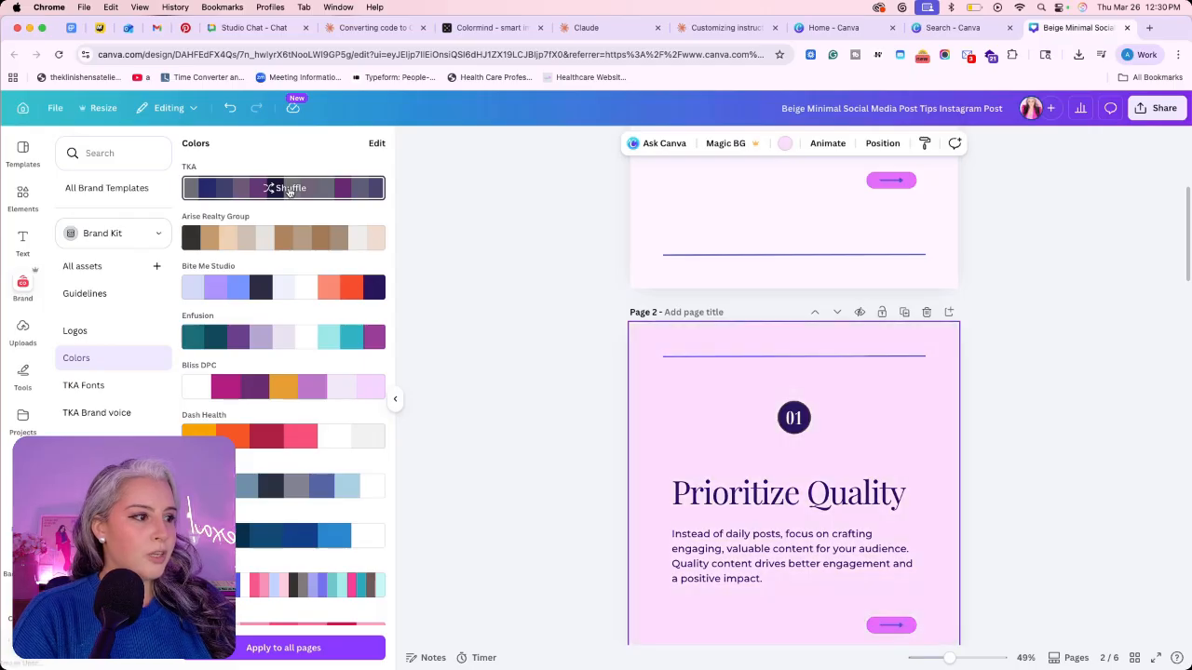
left_click(289, 190)
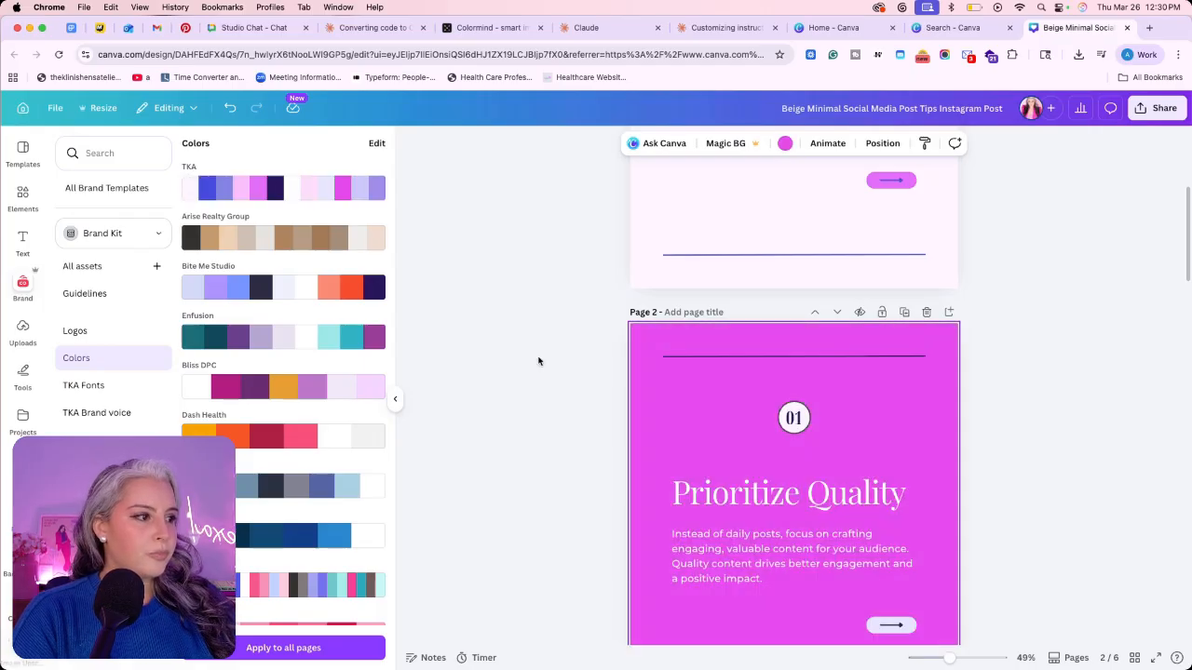
Apply the TKA brand palette to page 3 and shuffle through its color combinations.
scroll(537, 359, "down", 5)
left_click(289, 196)
left_click(290, 195)
left_click(290, 200)
left_click(291, 200)
Apply the TKA brand palette to page 4, "Overcome Algorithm Fatigue", shuffling it to a light pink background with dark navy text.
scroll(596, 341, "down", 10)
left_click(692, 313)
left_click(691, 413)
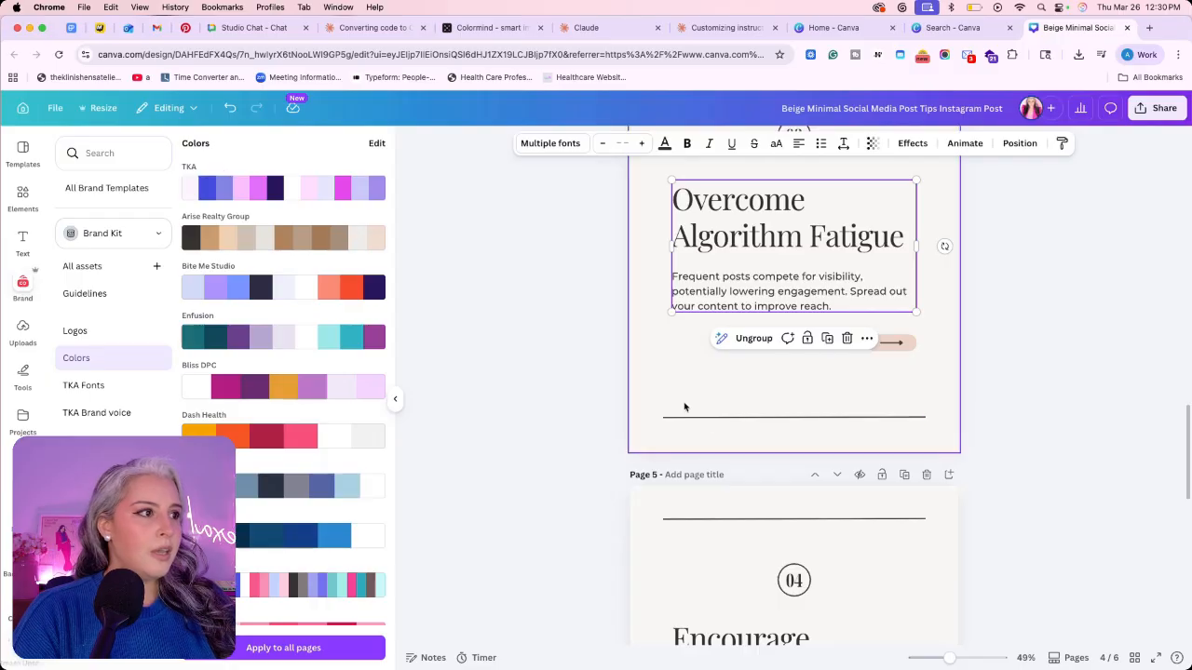
left_click(242, 189)
left_click(242, 189)
left_click(242, 189)
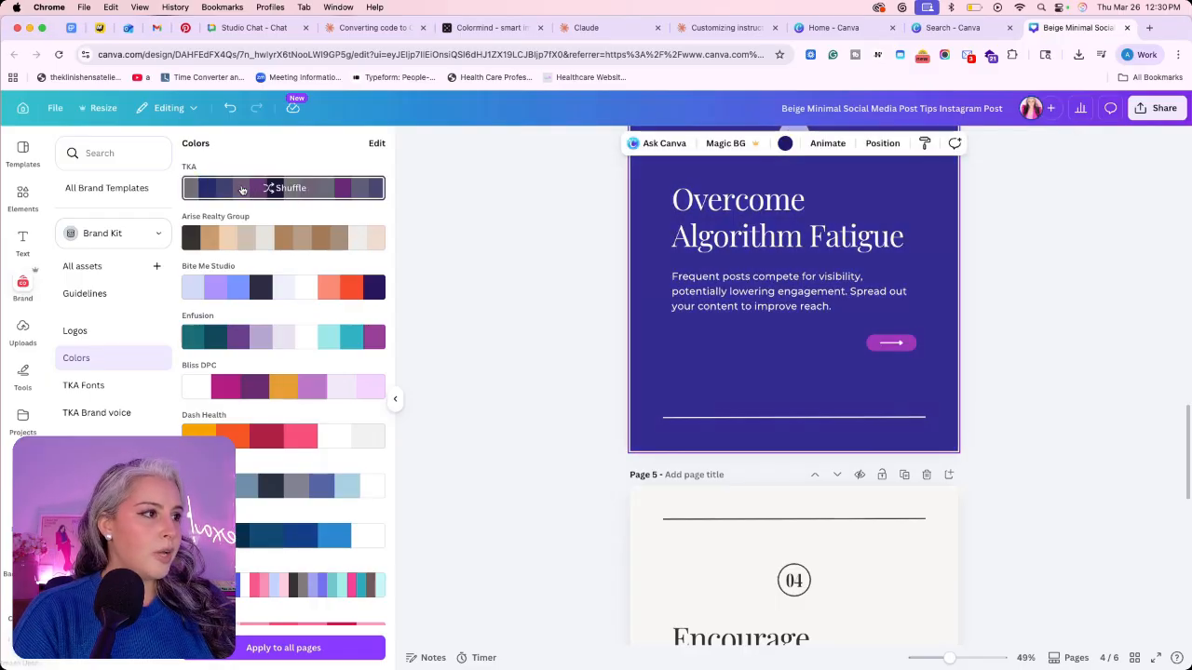
left_click(242, 189)
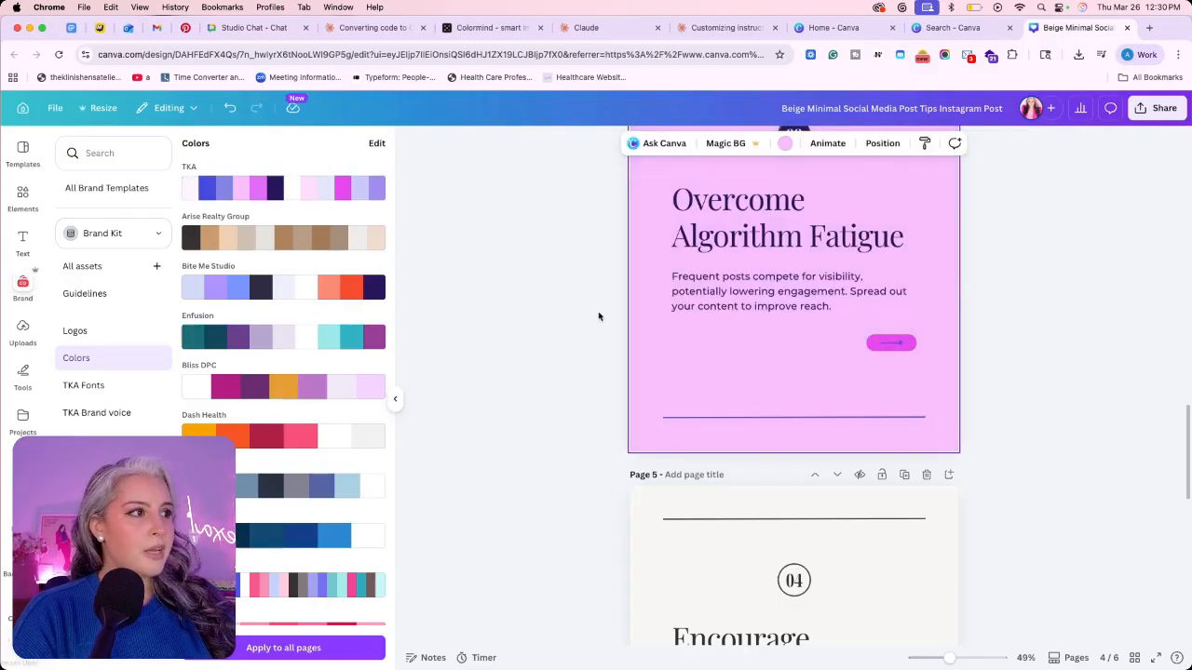
Apply the TKA brand palette to page 5, "Encourage Engagement", shuffling it to a pale pink background with a navy number badge.
scroll(622, 303, "down", 5)
left_click(624, 307)
left_click(271, 193)
left_click(272, 193)
left_click(272, 193)
left_click(272, 193)
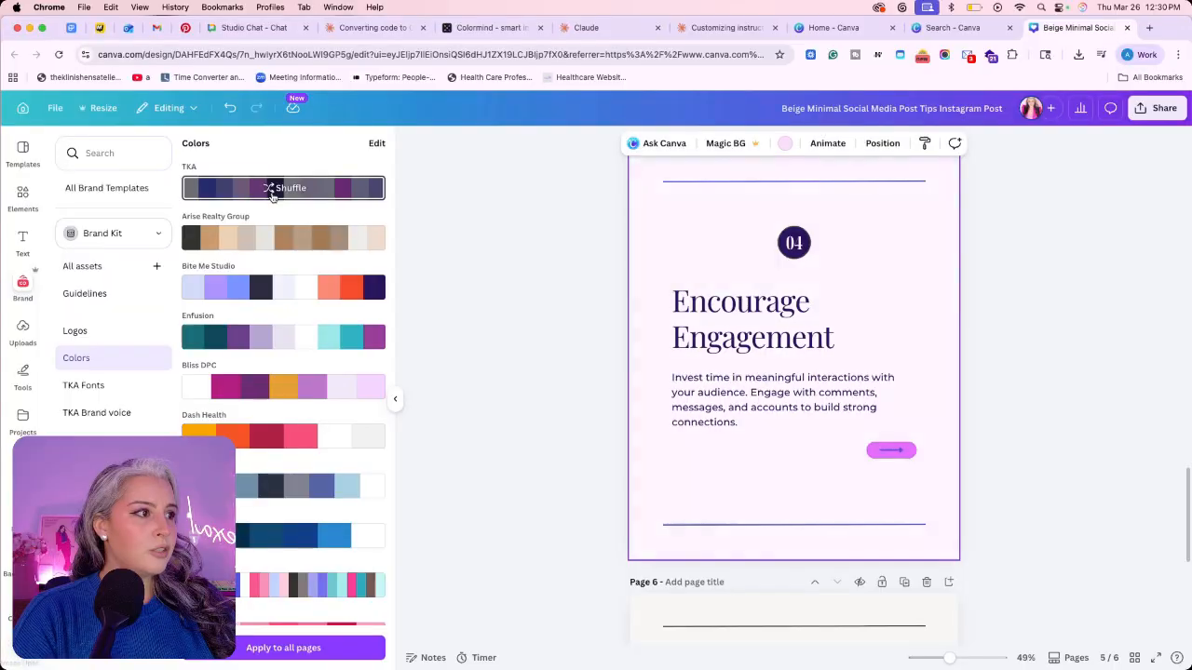
Check all pages in grid view, then duplicate the closing "Curious about my method" page until the design has 10 pages.
scroll(1033, 285, "up", 15)
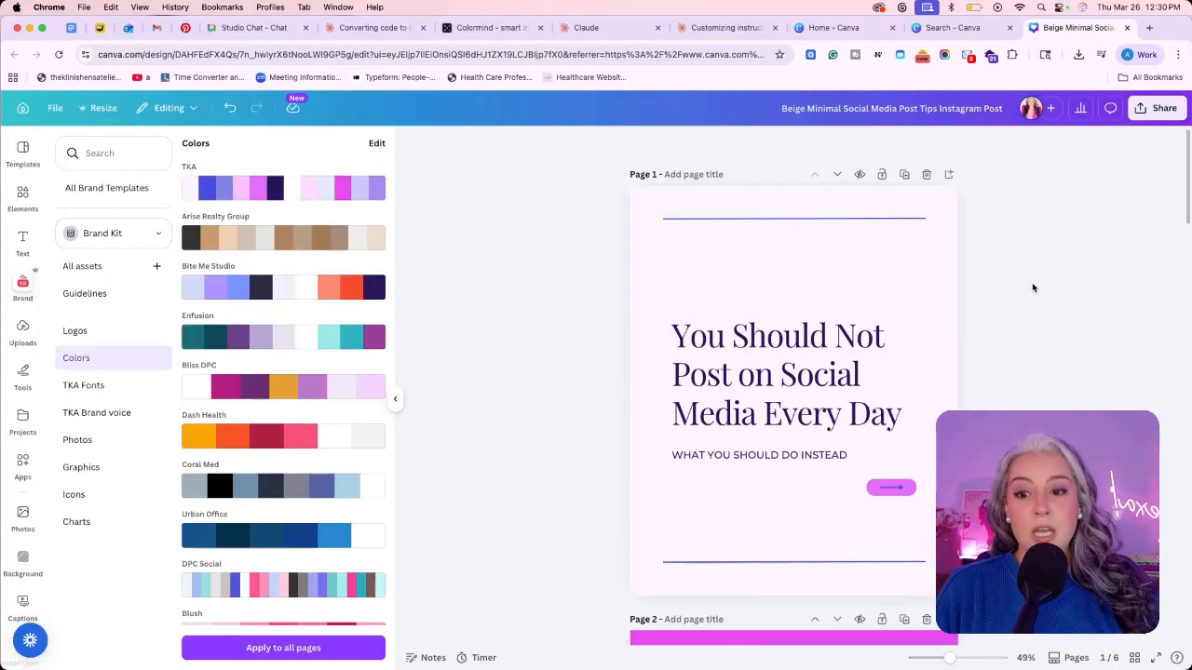
left_click(1134, 657)
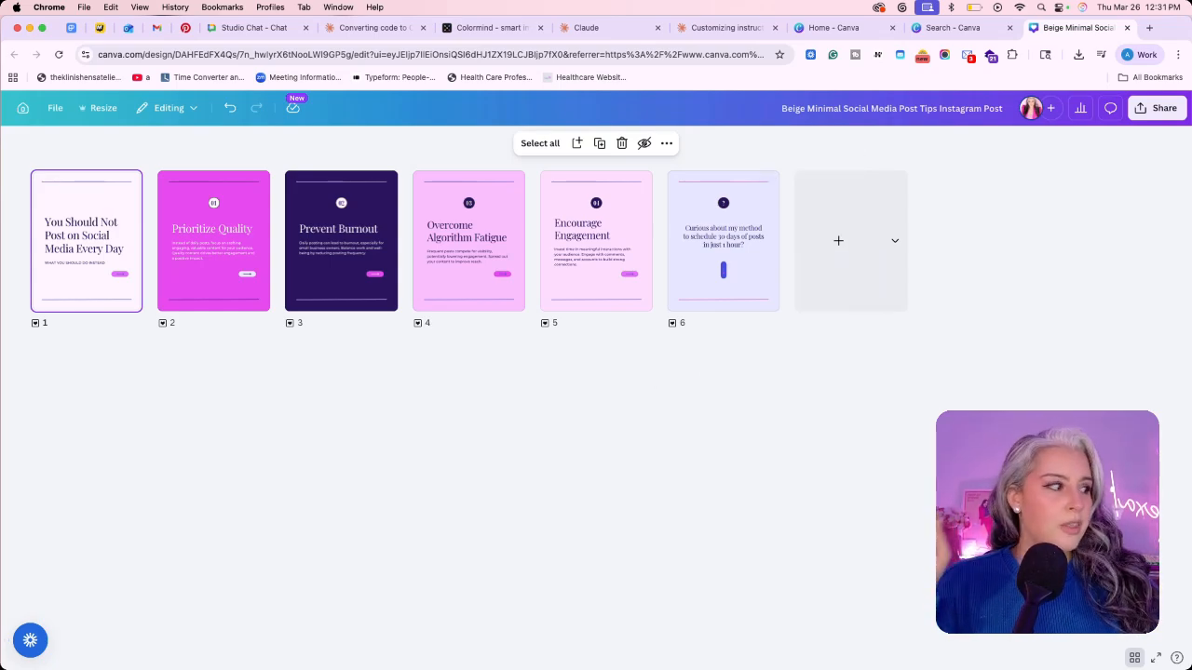
left_click(1134, 662)
scroll(884, 333, "down", 15)
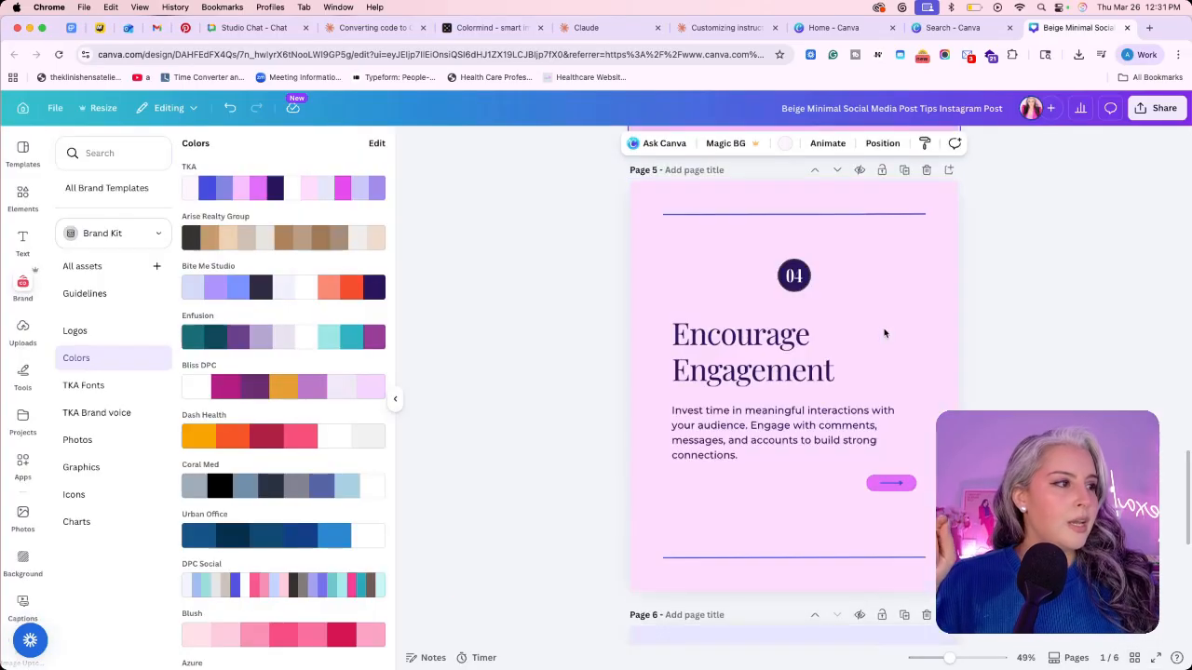
left_click(905, 243)
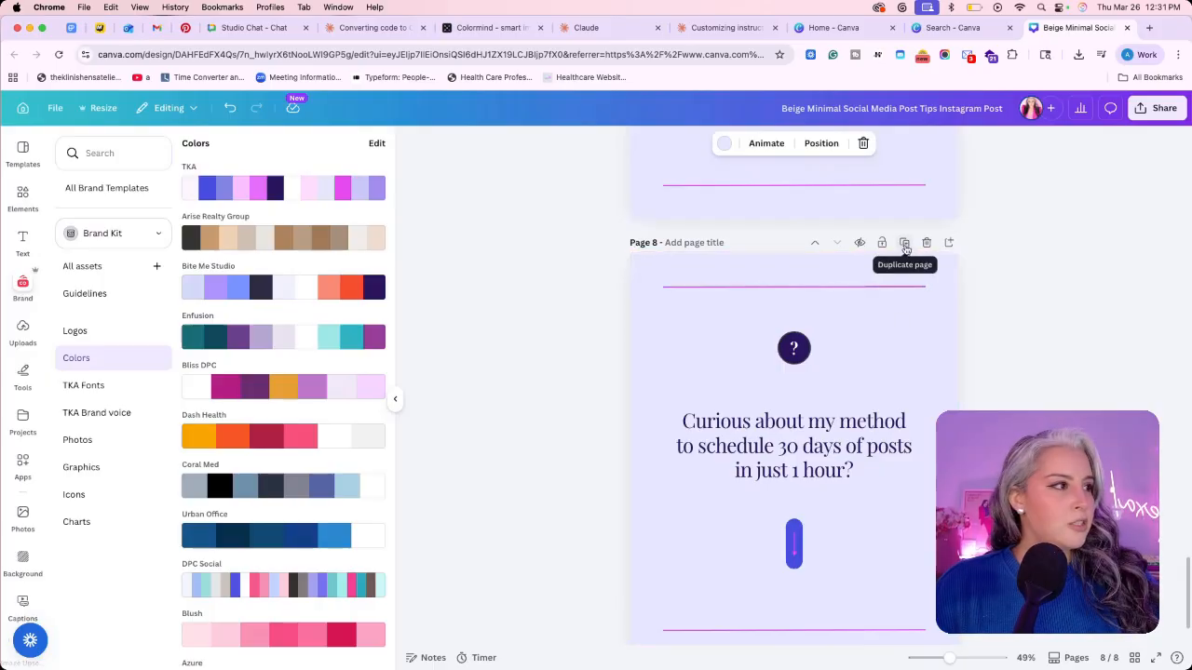
left_click(904, 244)
left_click(904, 242)
Change the page 1 heading font to Pink Average and replace Playfair Display with it across the whole design.
scroll(735, 379, "up", 10)
scroll(736, 379, "up", 15)
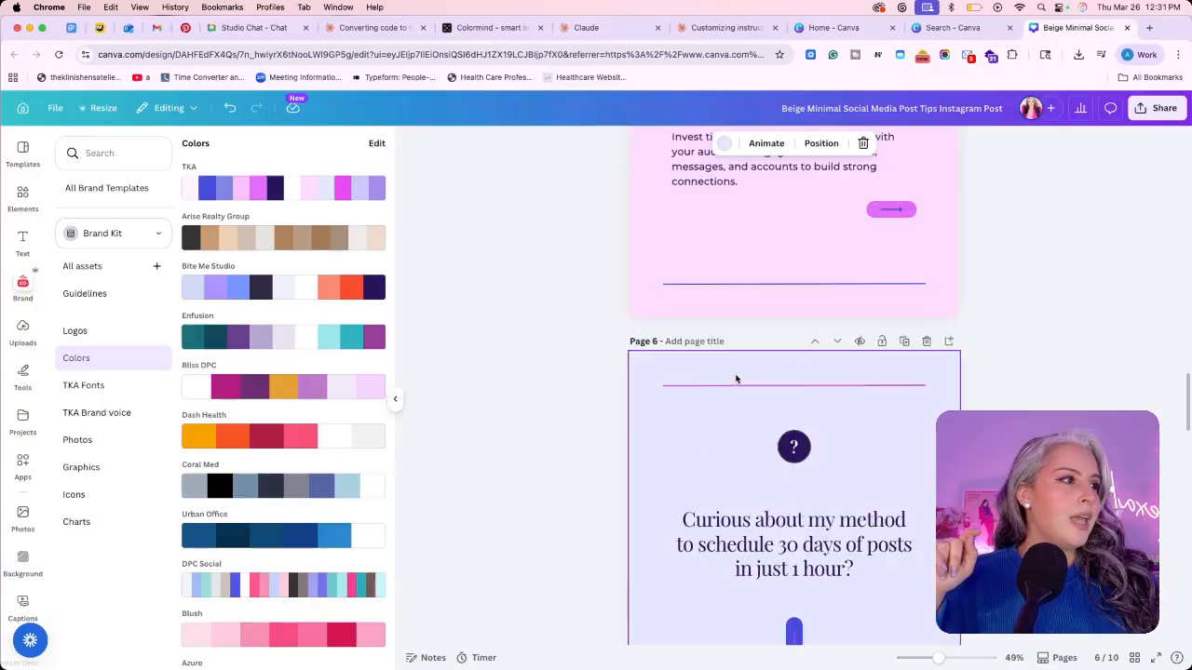
scroll(755, 374, "up", 12)
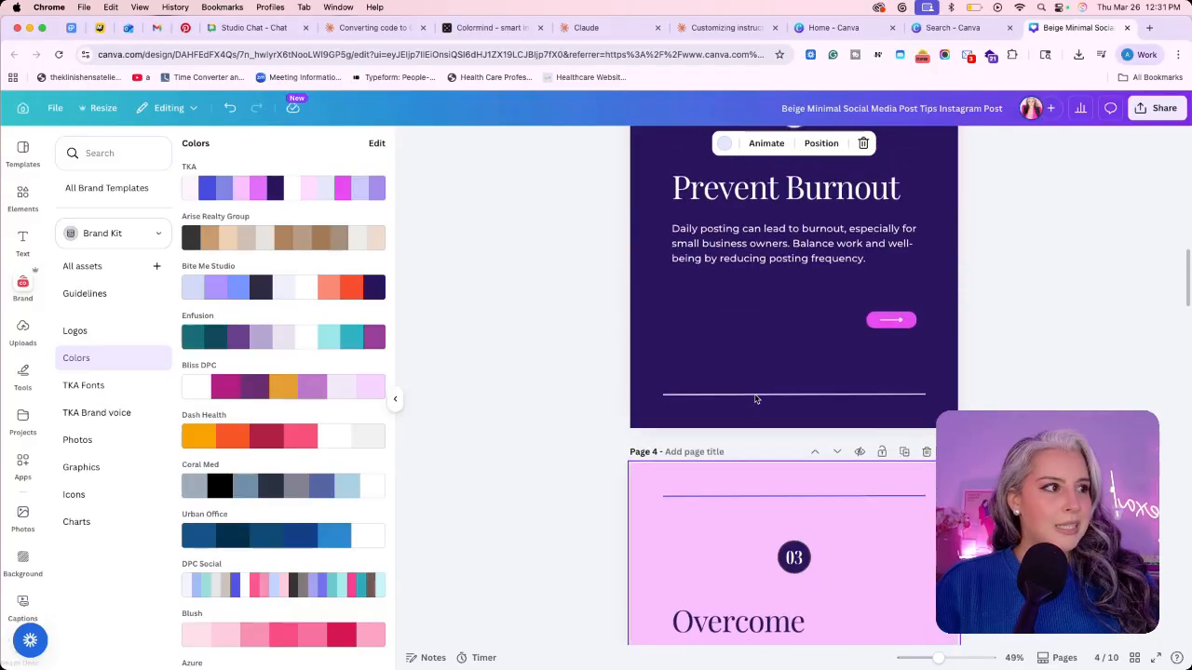
left_click(785, 381)
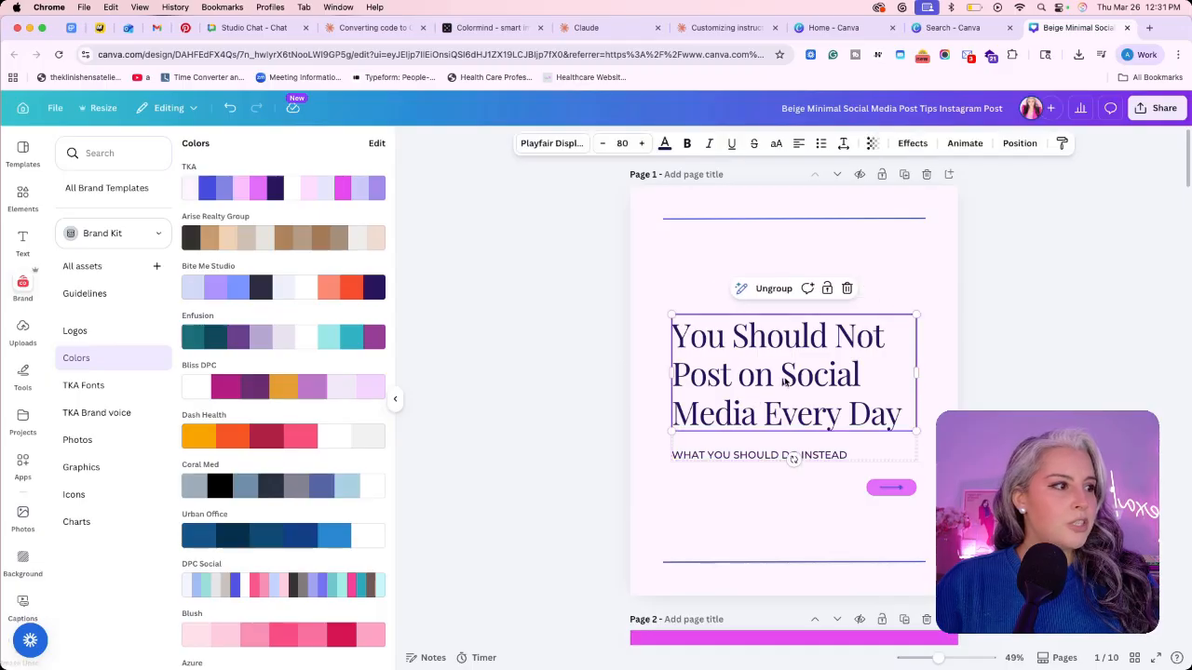
left_click(782, 364)
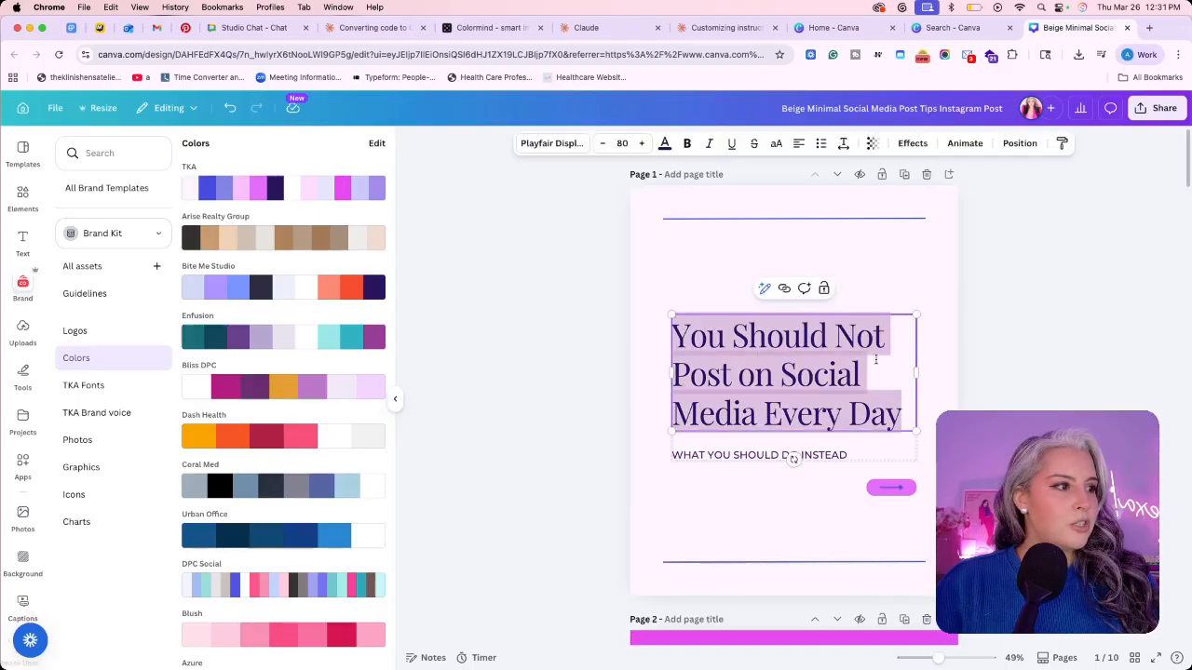
left_click(552, 146)
left_click(140, 202)
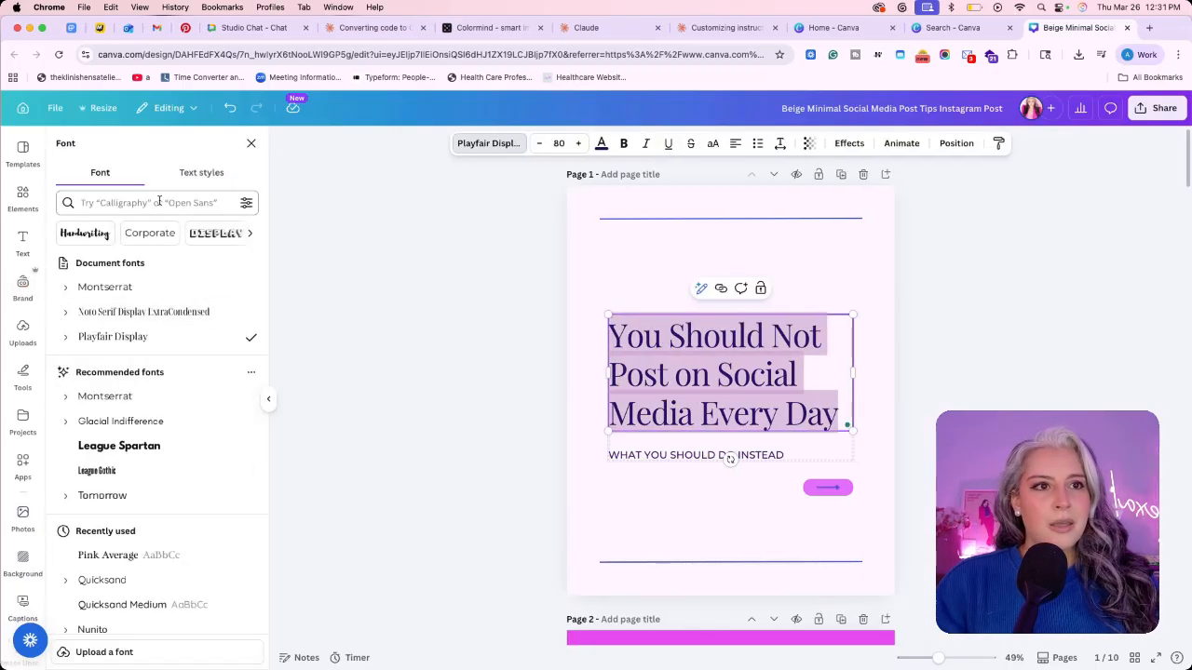
type("pink")
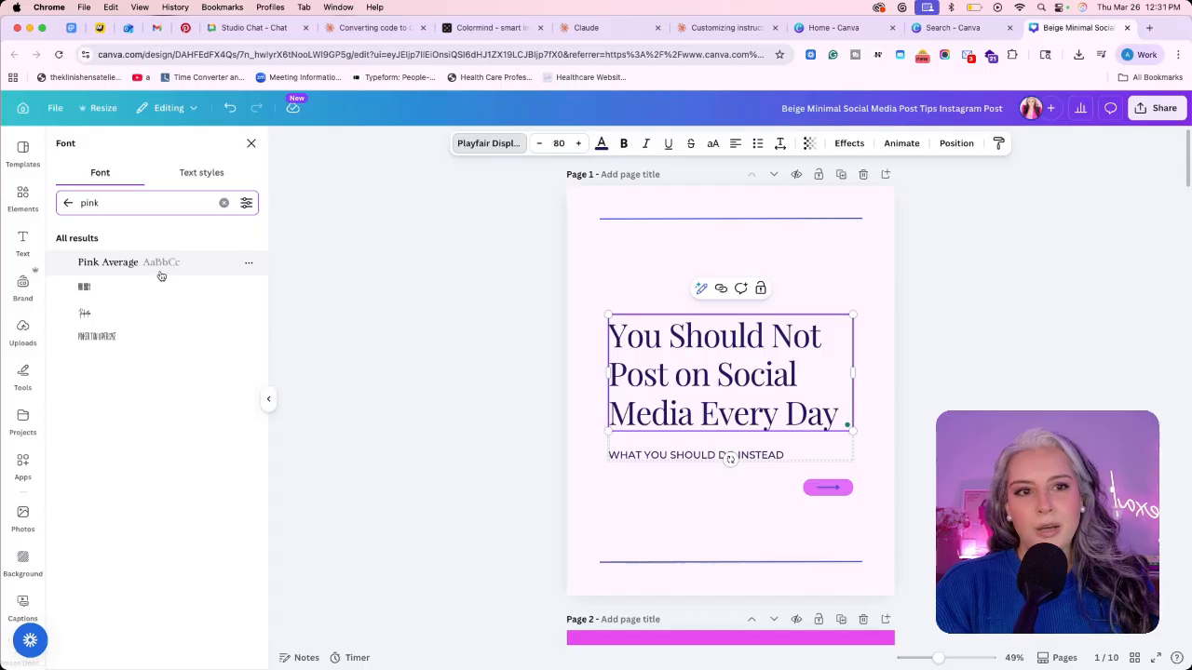
left_click(161, 274)
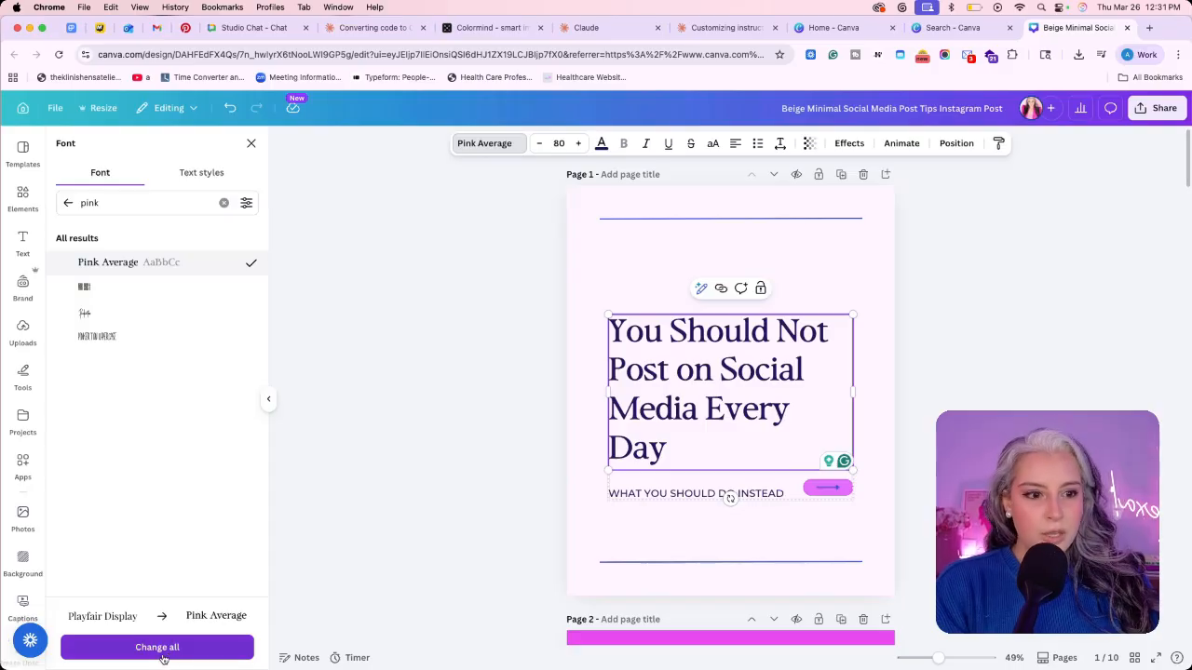
left_click(163, 650)
Change the body text font on page 5 to Quicksand Medium and replace Montserrat with it across the whole design.
scroll(786, 462, "down", 15)
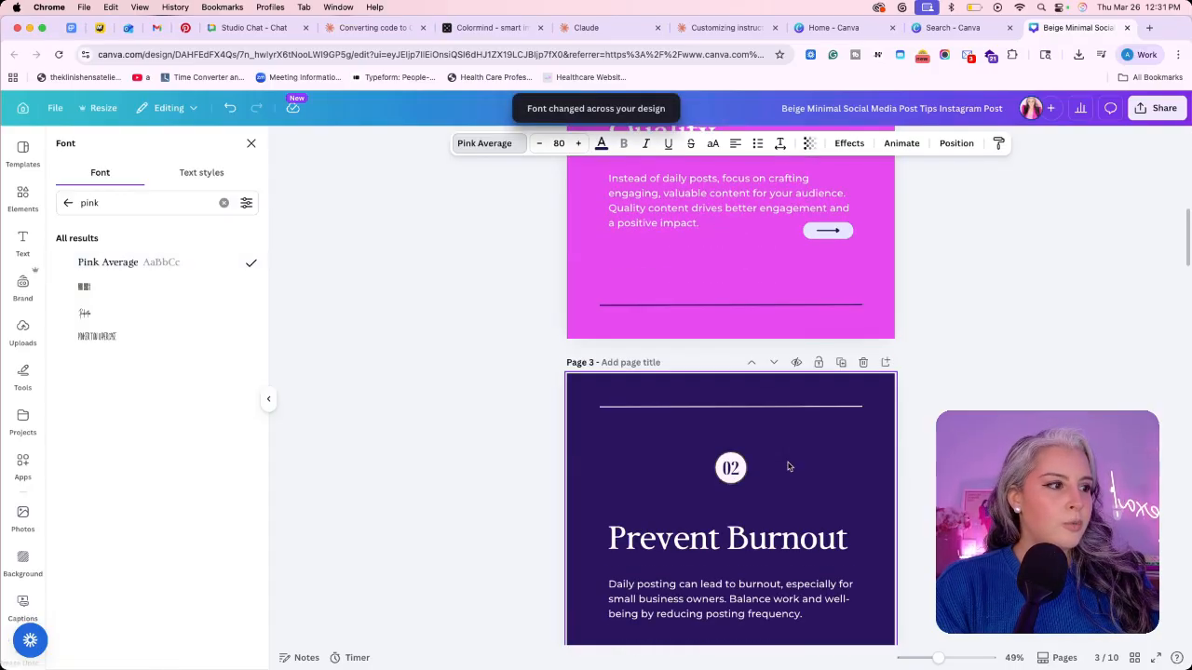
scroll(787, 466, "down", 10)
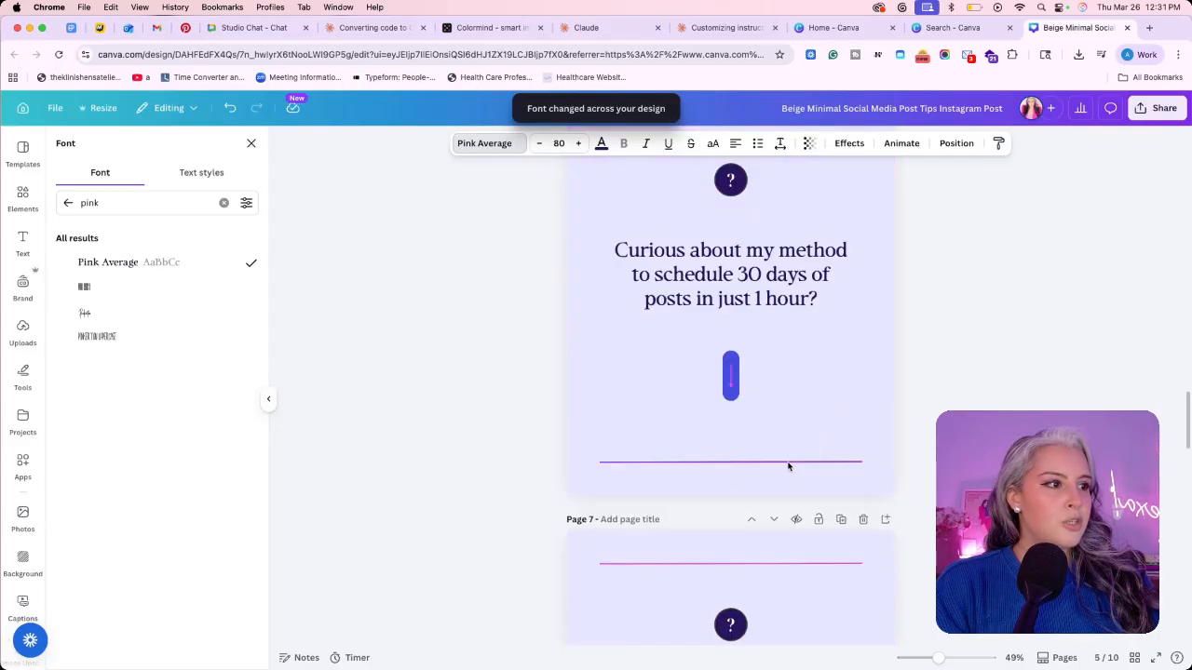
scroll(787, 466, "down", 8)
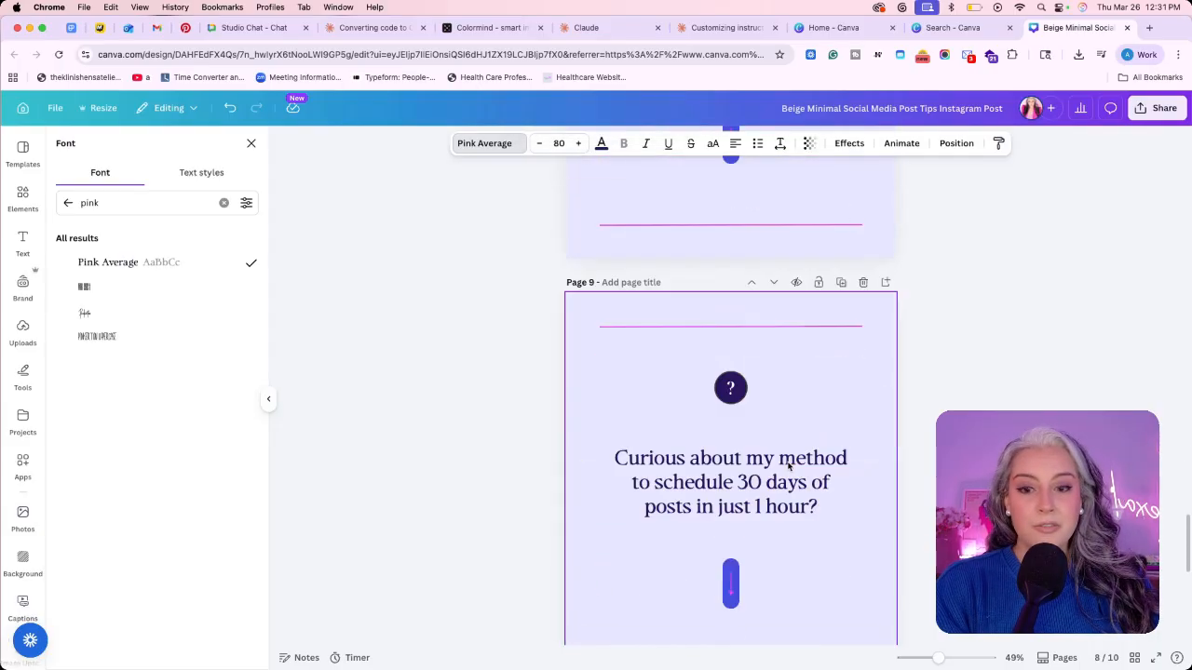
scroll(786, 468, "up", 12)
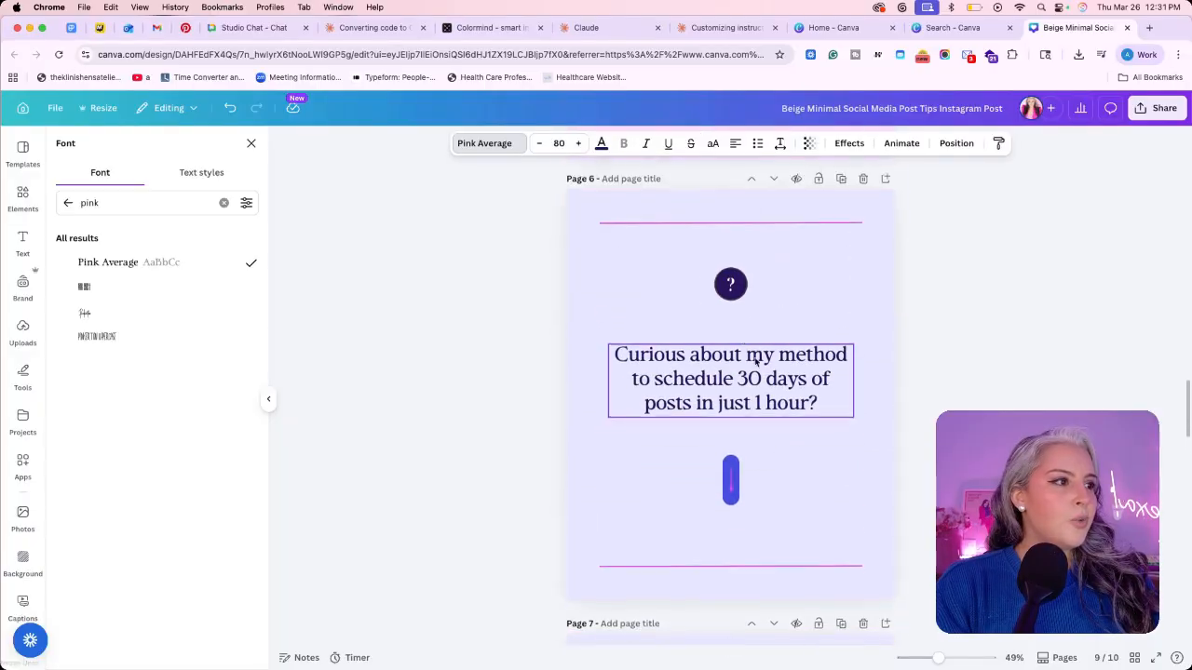
left_click(717, 363)
double_click(717, 363)
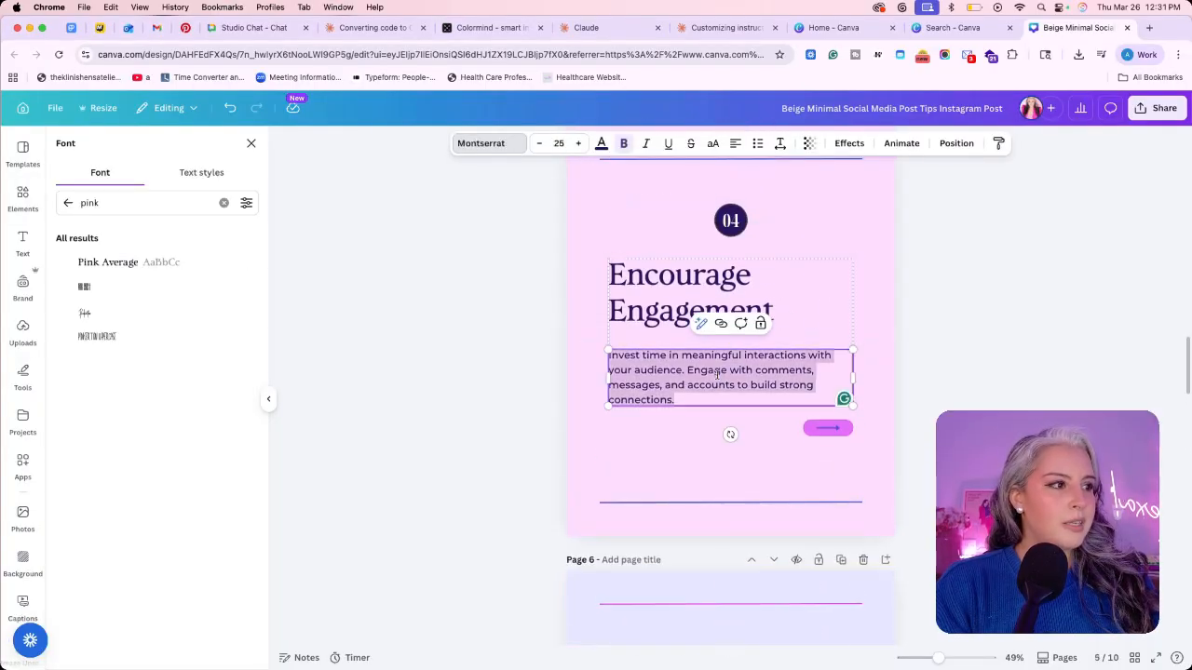
left_click(137, 210)
double_click(138, 211)
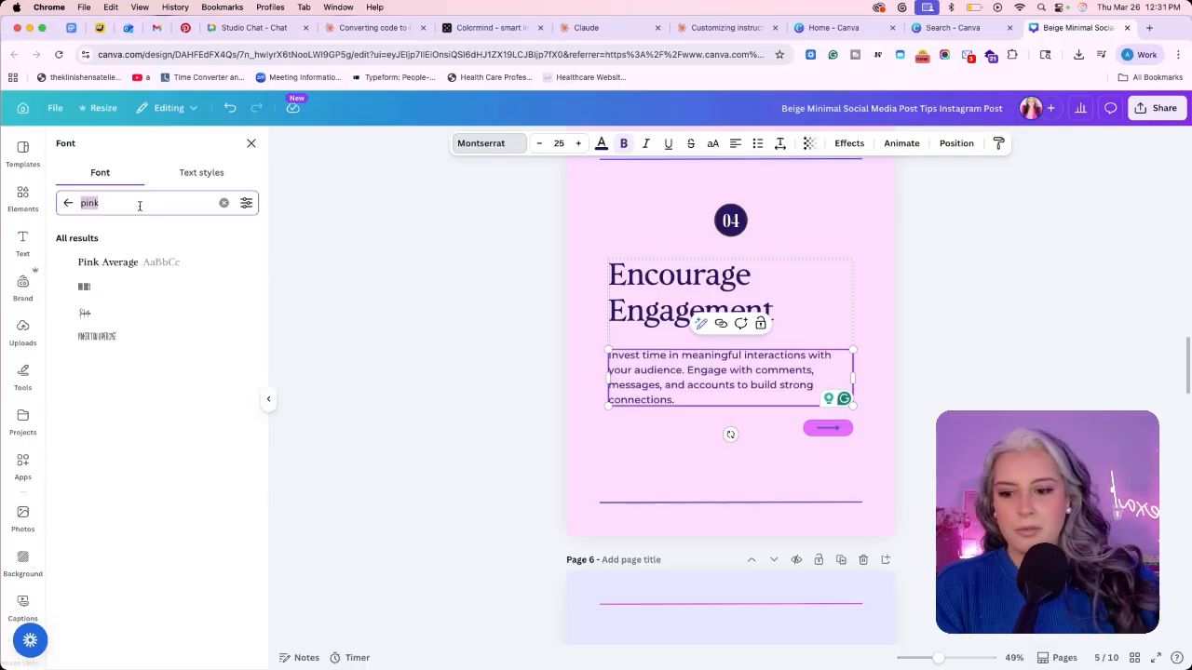
type("quicksn")
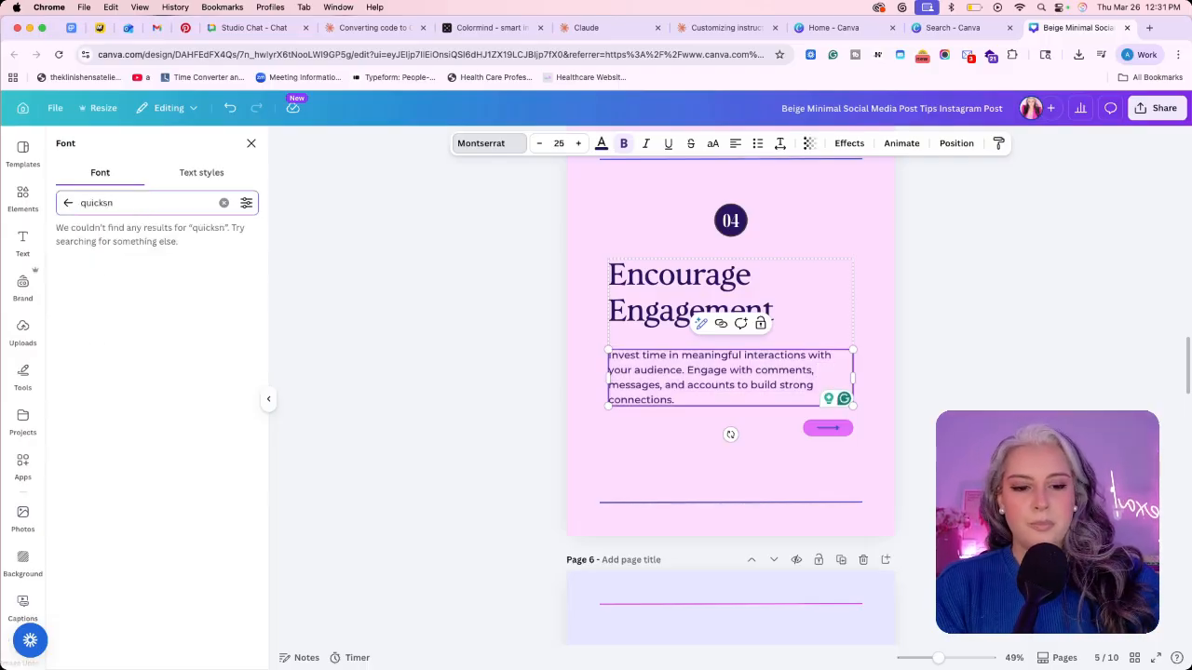
key("BackSpace")
type("a")
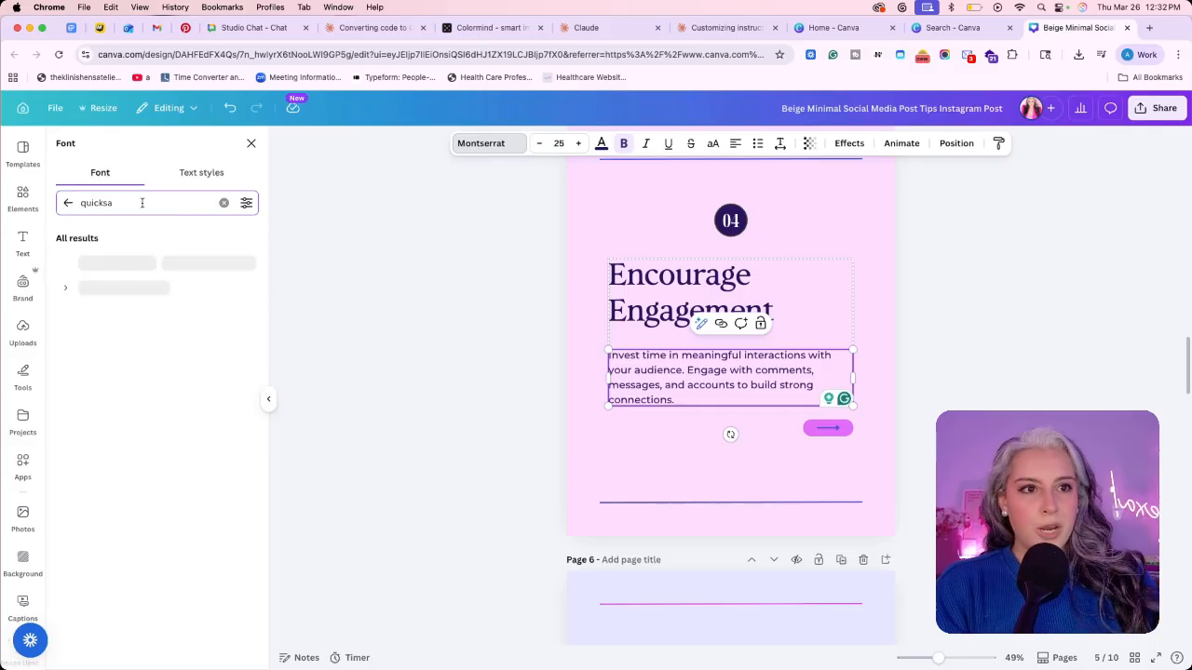
left_click(84, 265)
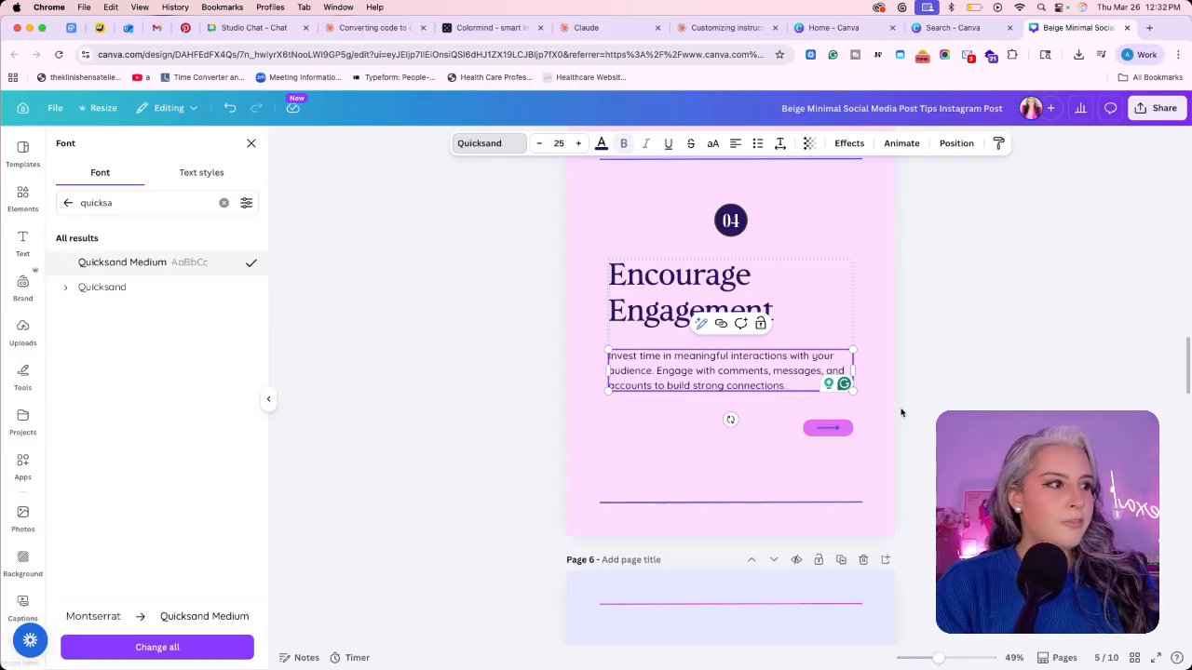
left_click(164, 648)
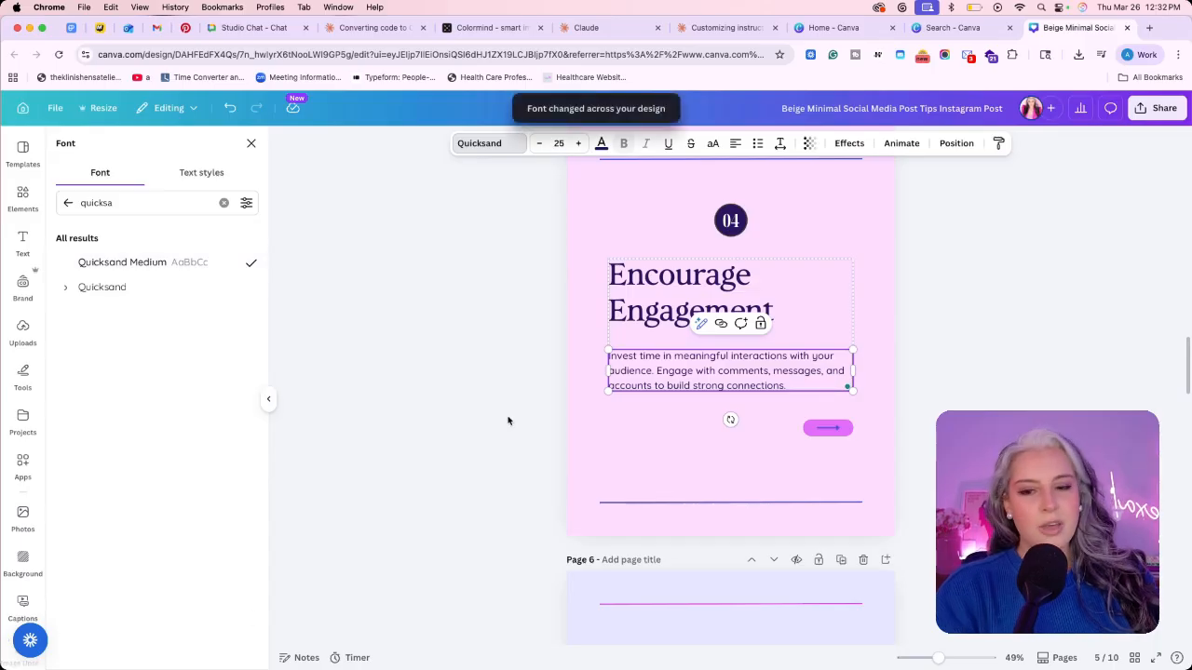
Delete the upper and lower horizontal lines on page 10.
scroll(508, 421, "down", 3)
scroll(960, 365, "down", 15)
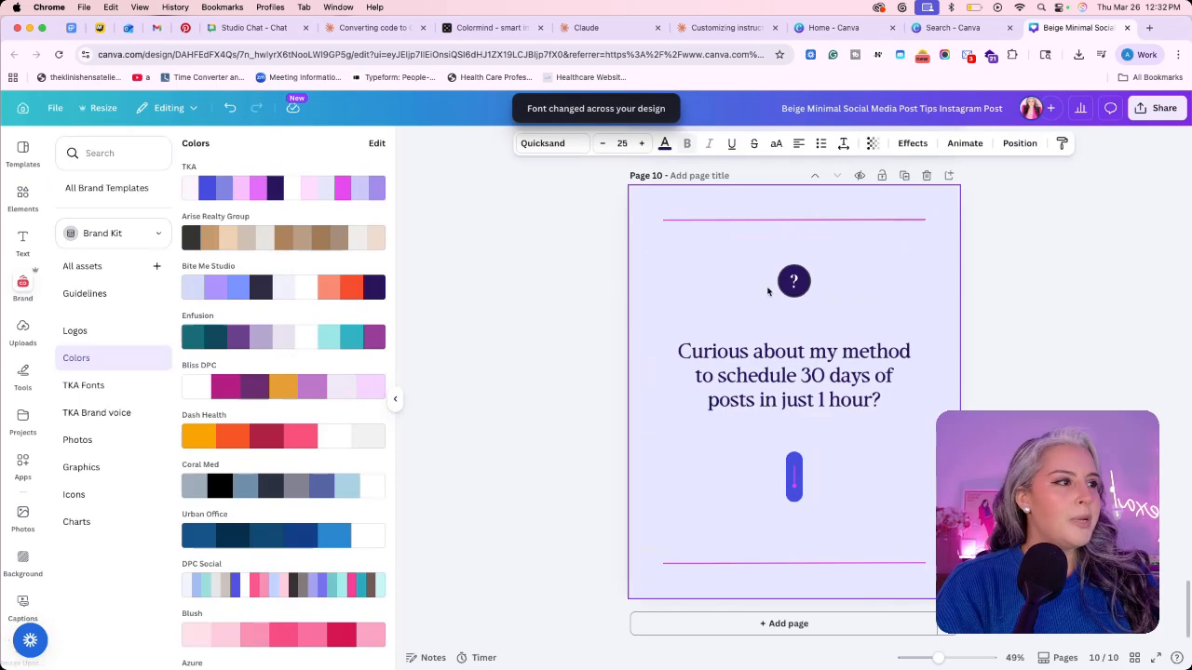
left_click(857, 221)
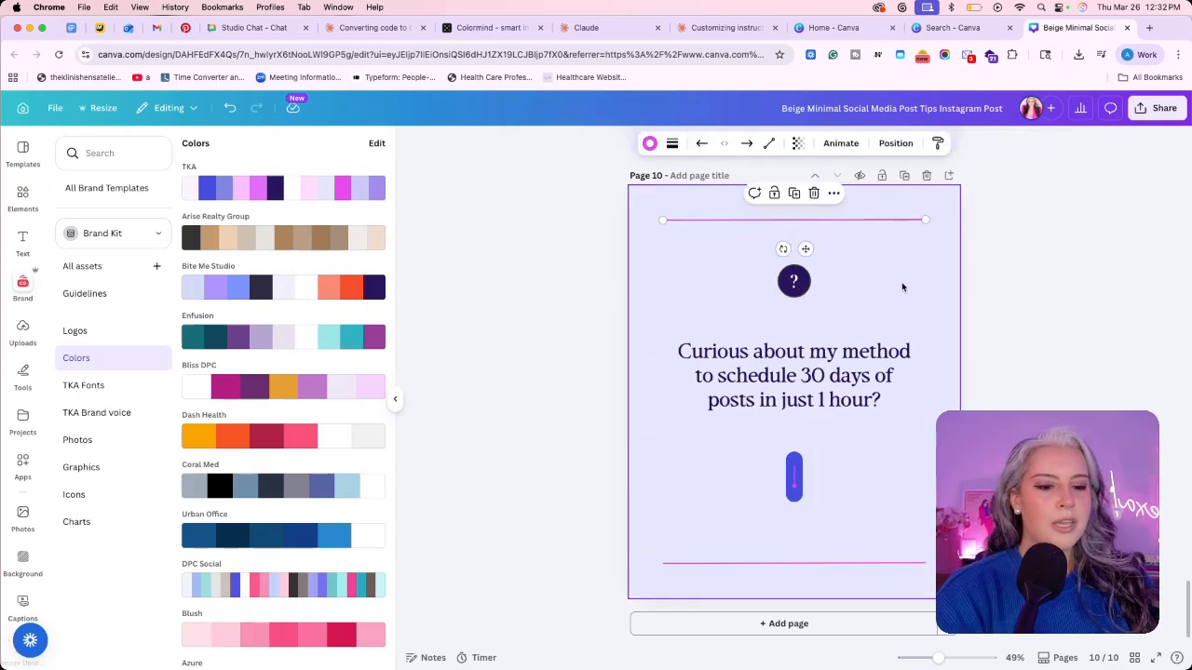
key("Delete")
left_click(857, 563)
key("Delete")
scroll(907, 489, "up", 20)
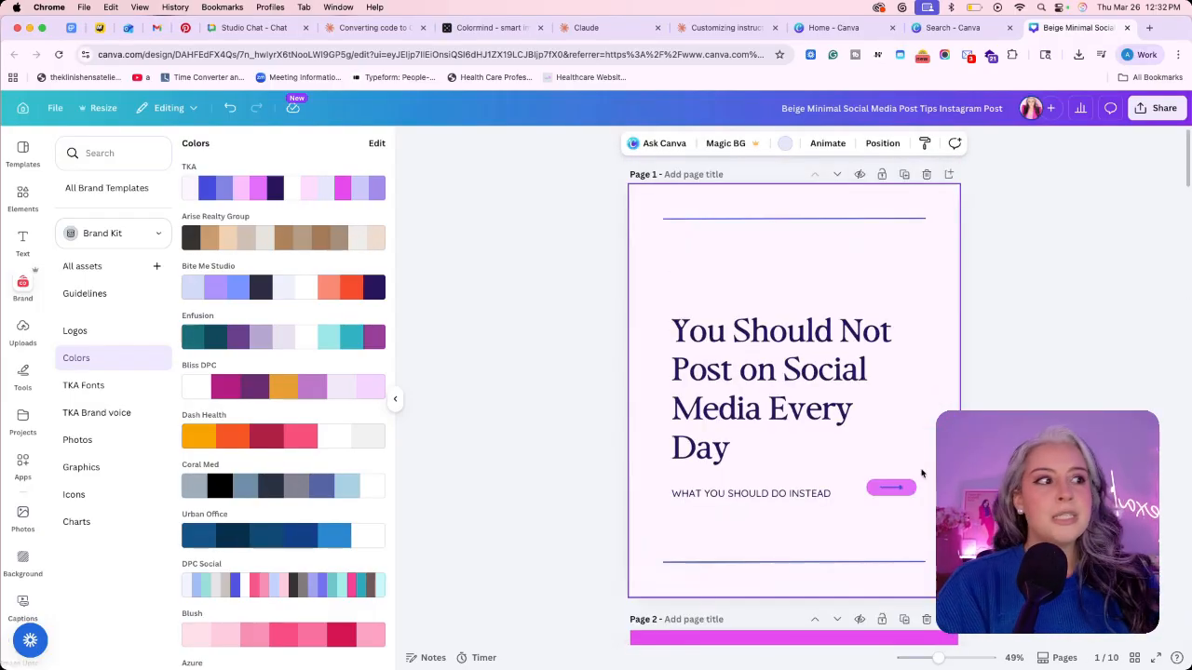
left_click(1058, 341)
left_click(890, 486)
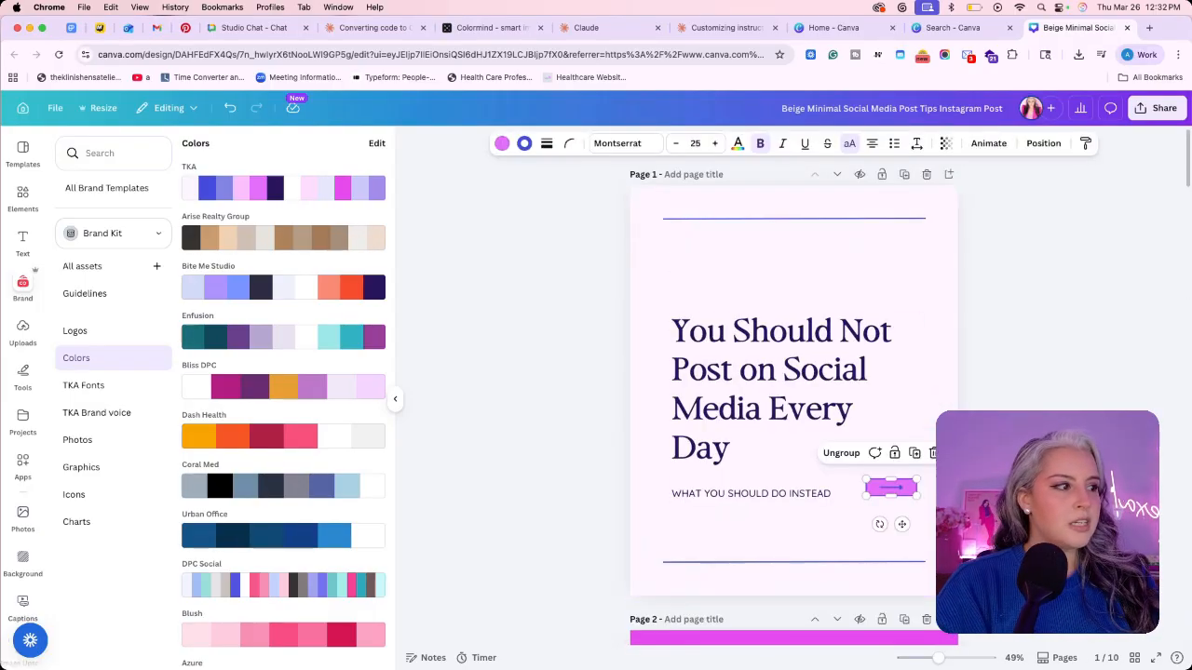
Rename the design as "TKA Social Demo".
left_click(1062, 221)
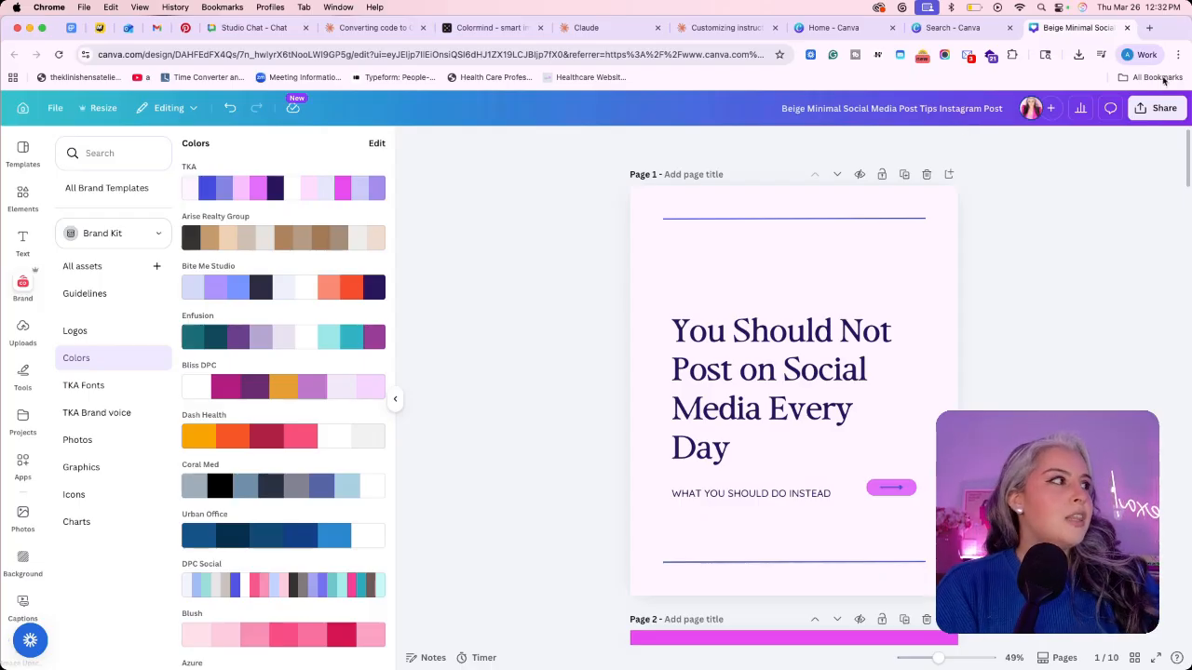
left_click(920, 111)
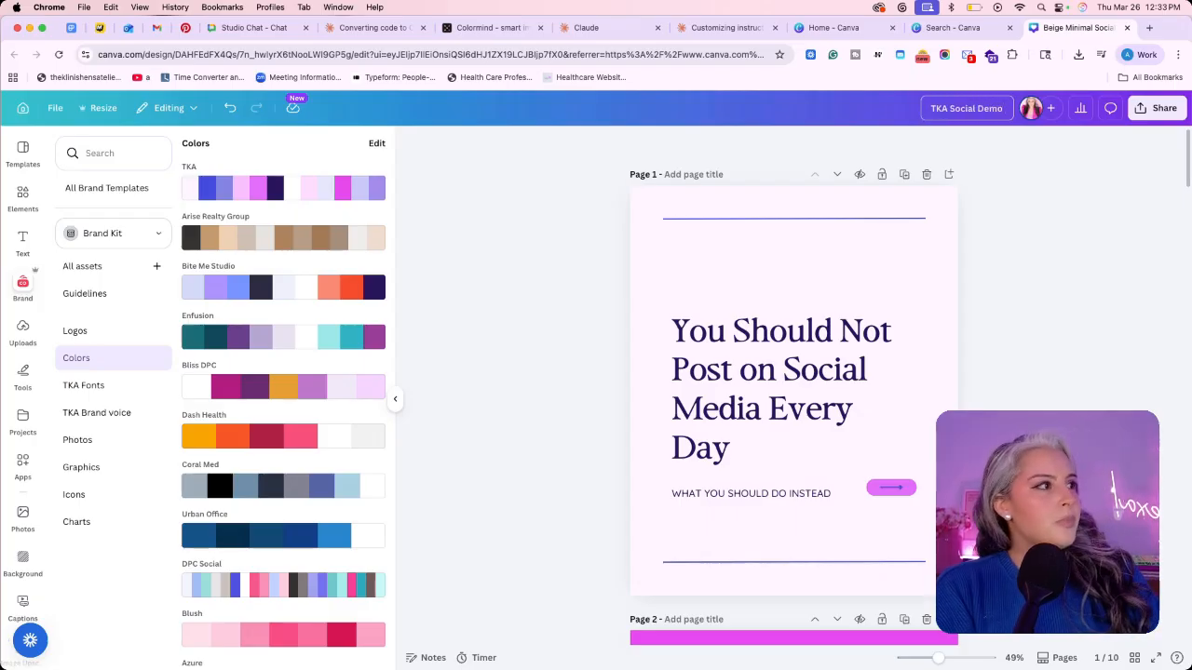
left_click(1007, 225)
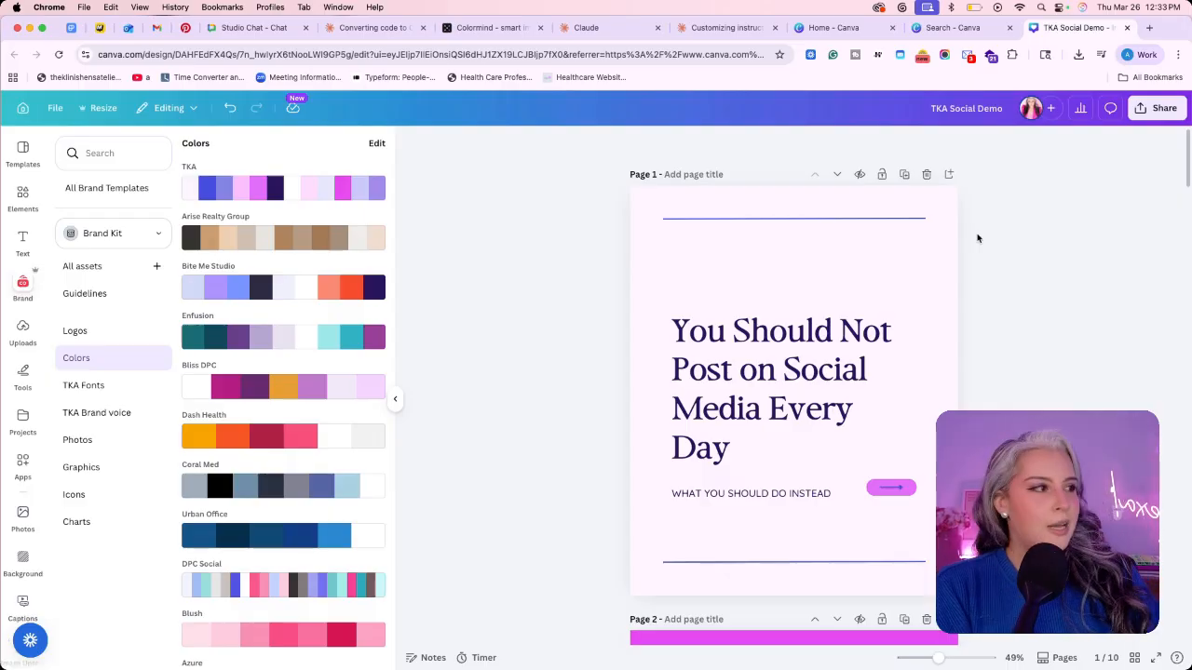
left_click(1157, 108)
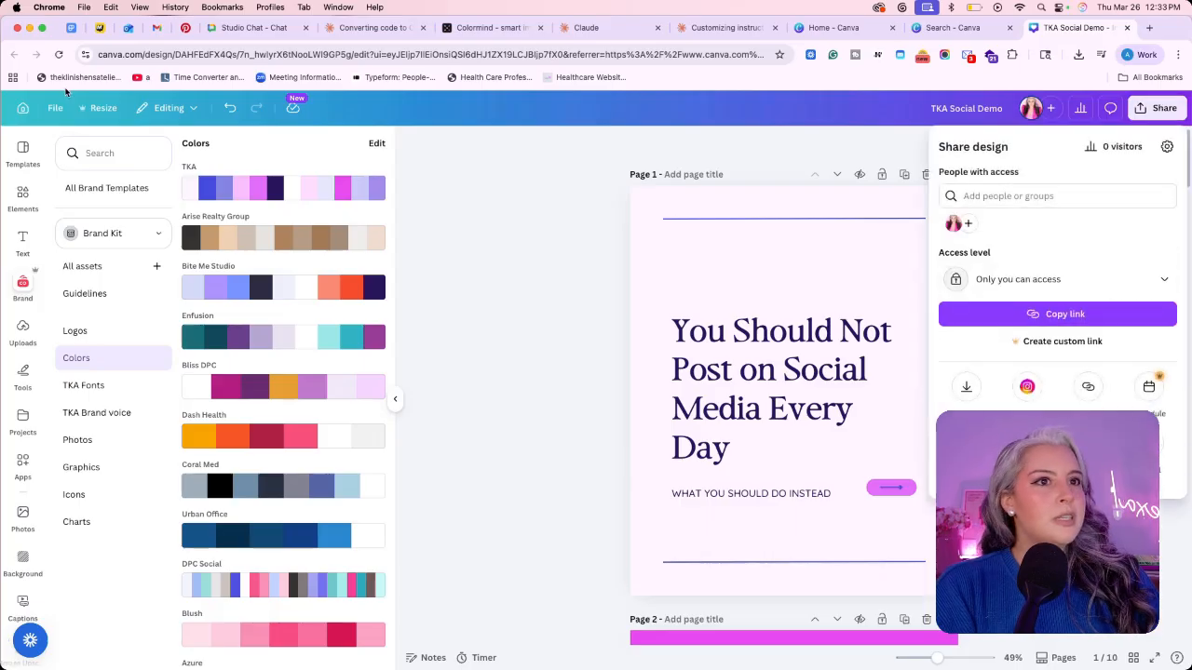
left_click(57, 109)
left_click(57, 109)
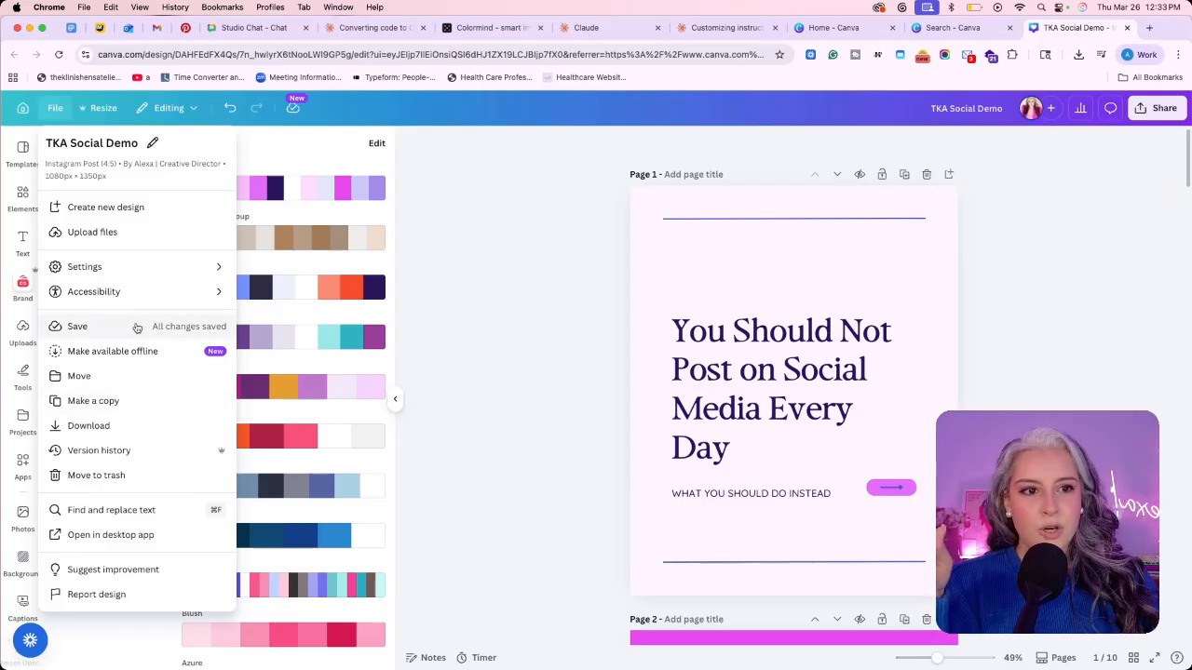
left_click(1003, 241)
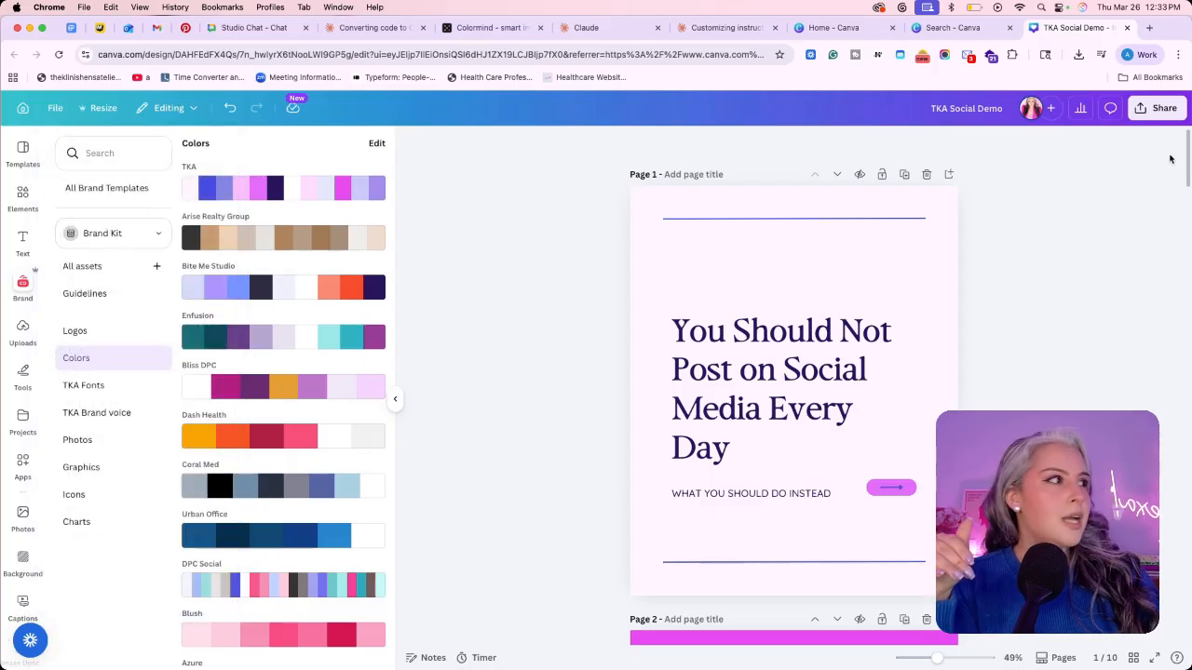
left_click(1157, 108)
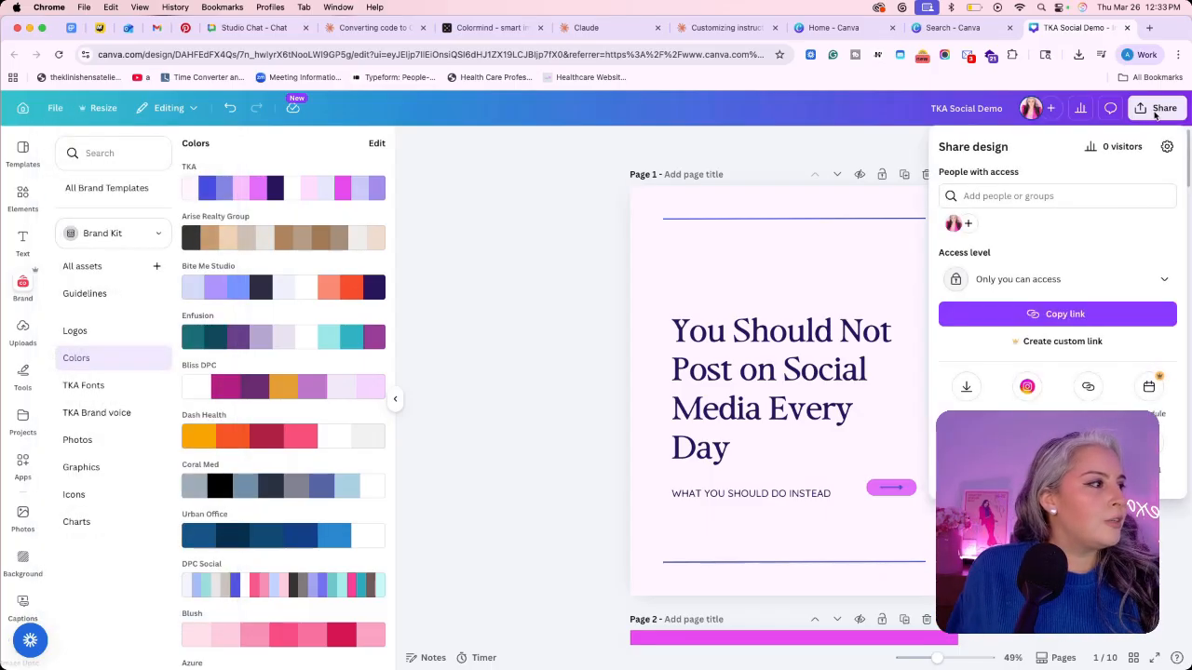
left_click(468, 192)
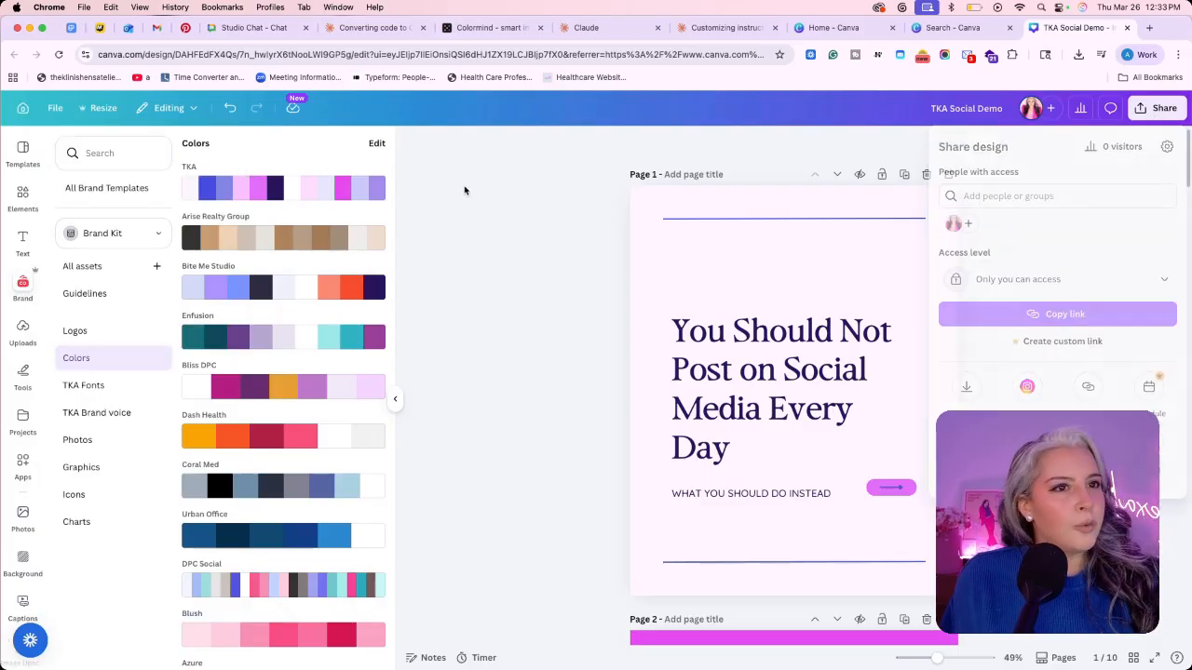
Make a copy of the TKA Social Demo design.
left_click(55, 108)
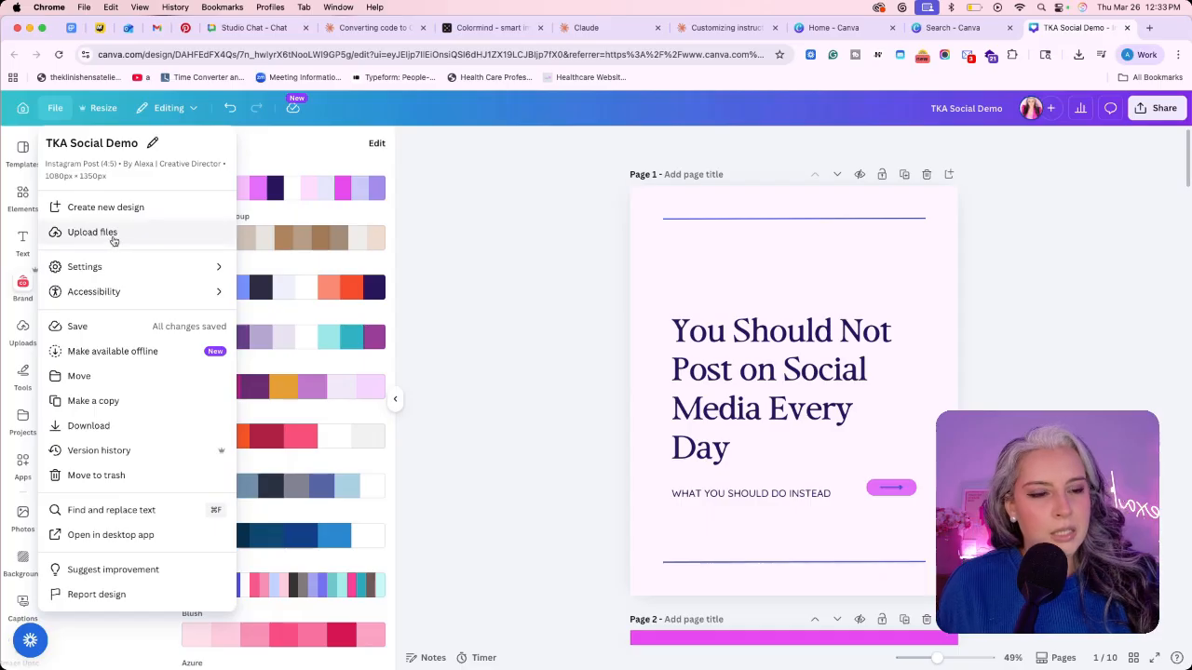
left_click(147, 401)
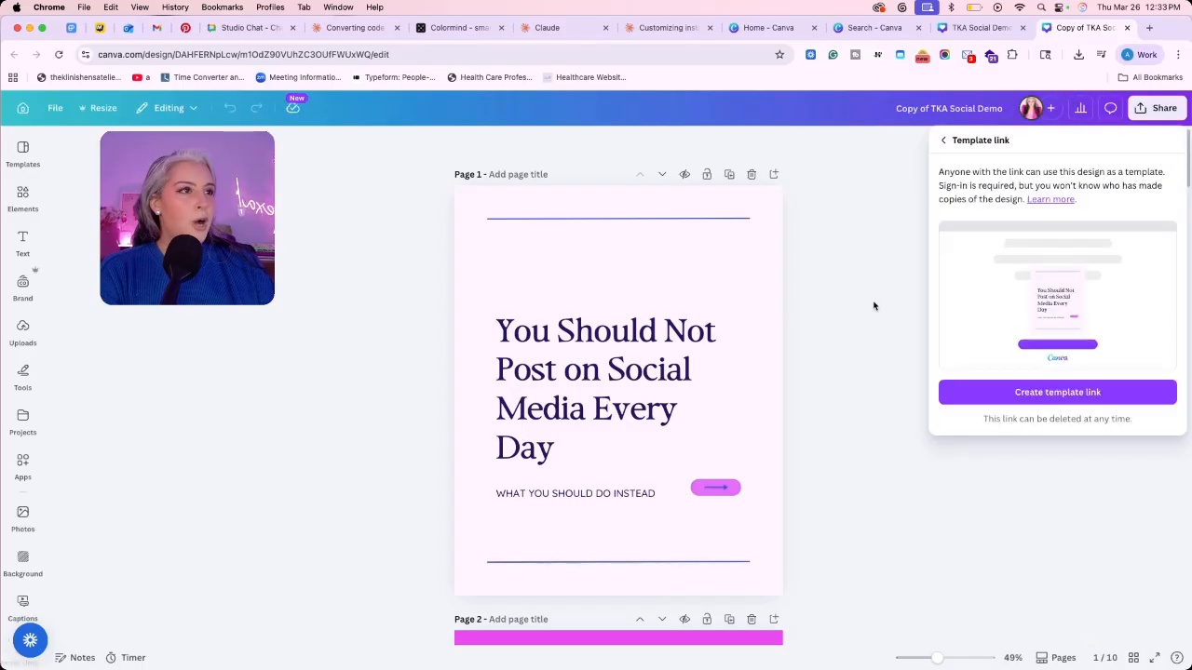
Close the template link options and switch to the Claude chat to review the TKA Canva Brand Template Setup Guide.
left_click(875, 304)
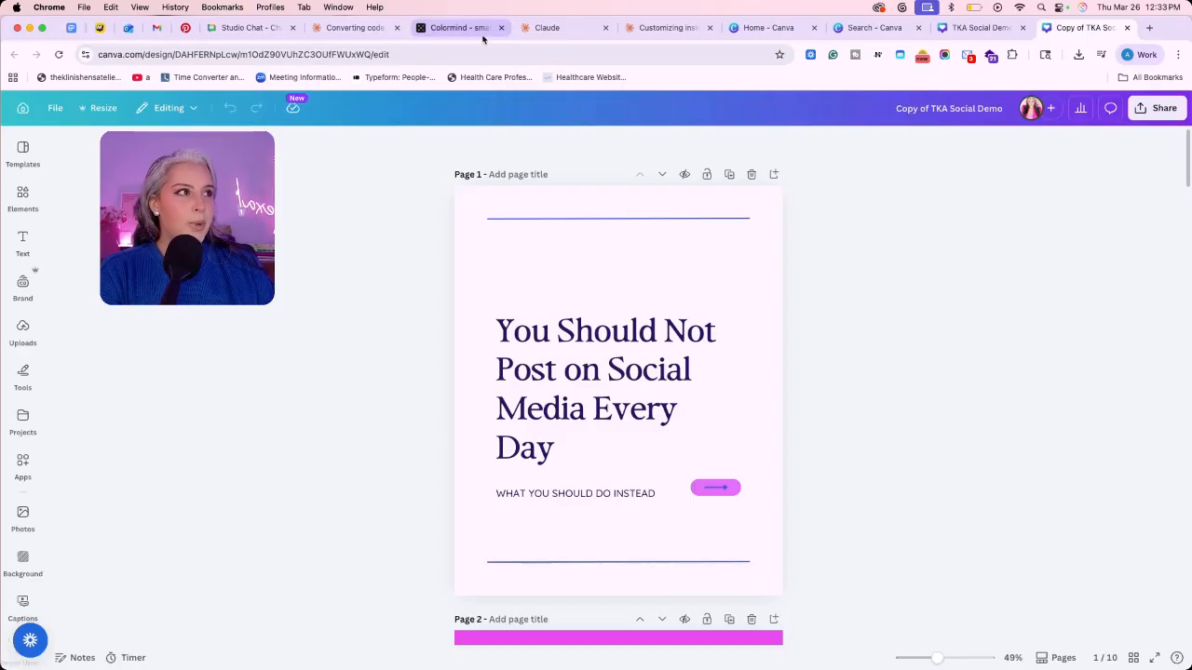
left_click(647, 28)
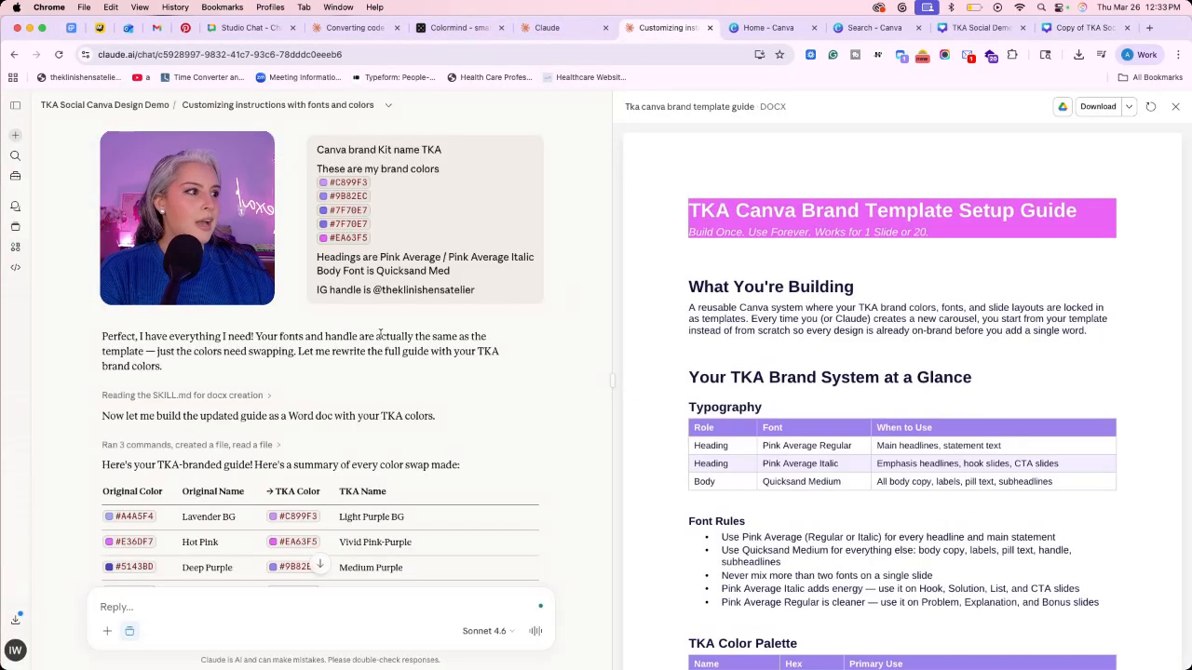
scroll(828, 341, "down", 20)
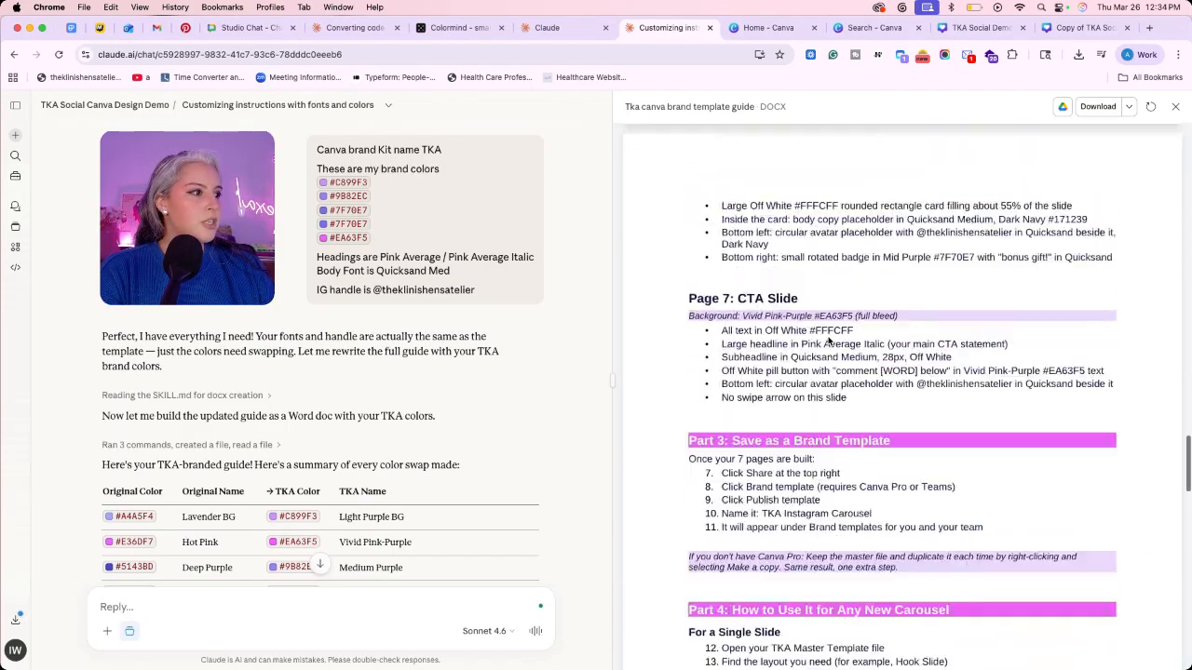
scroll(828, 341, "down", 10)
scroll(828, 341, "up", 1)
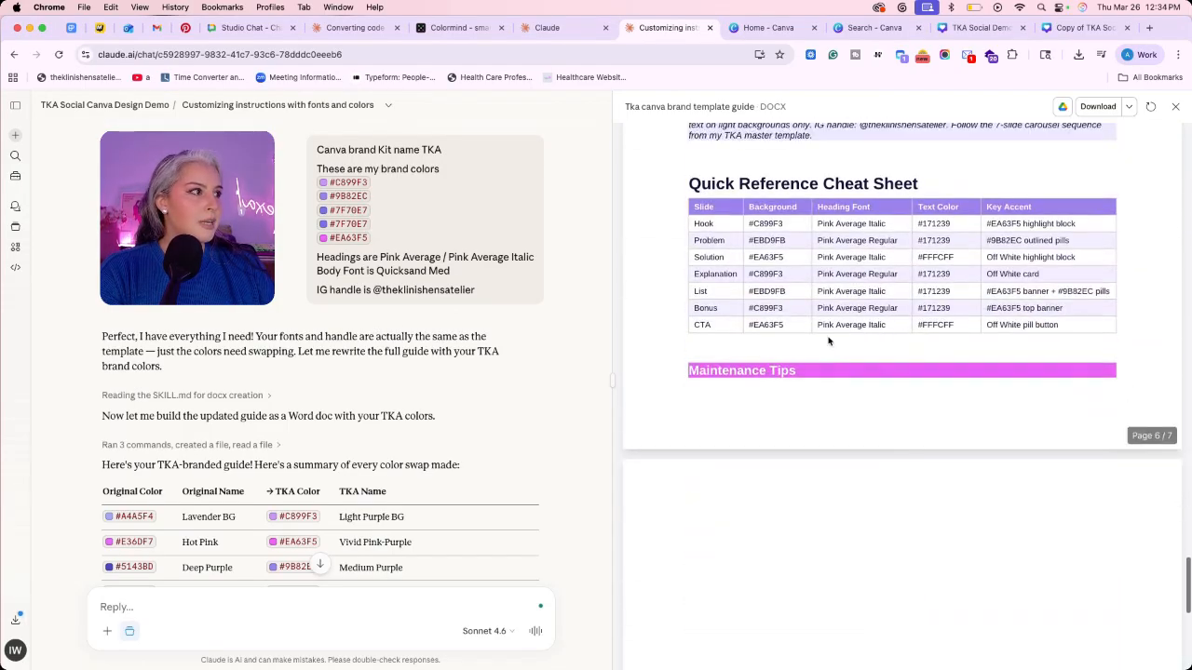
scroll(827, 341, "up", 20)
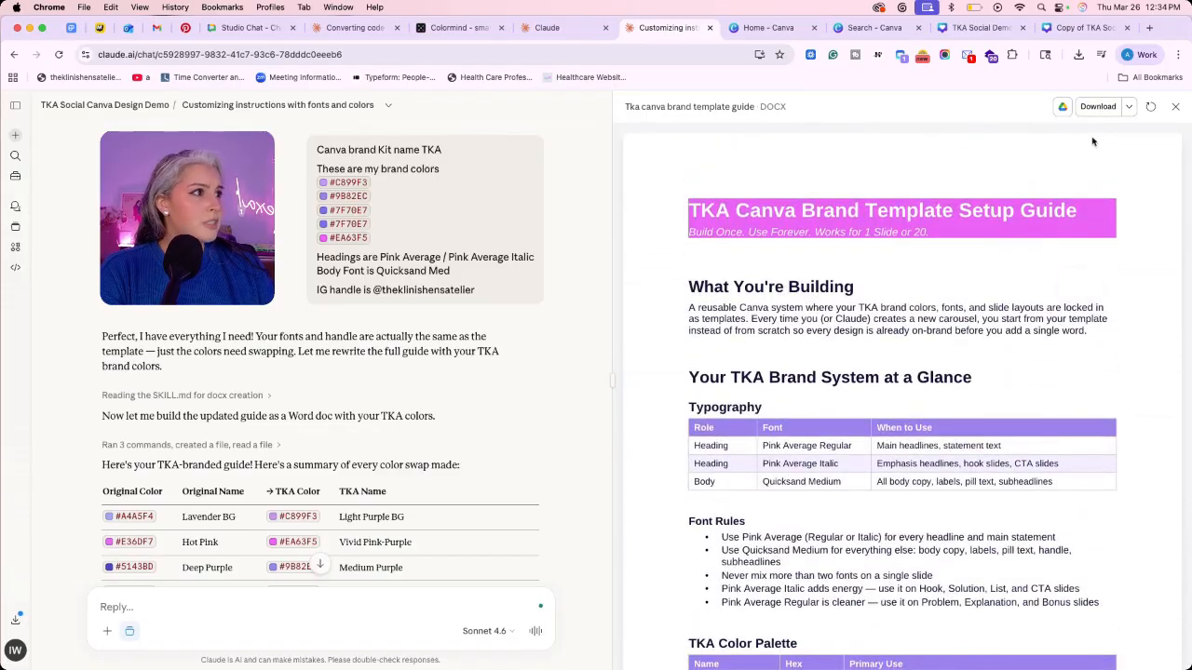
Copy the entire text of the TKA_Canva_Brand_Template_Guide document in Google Docs.
left_click(778, 125)
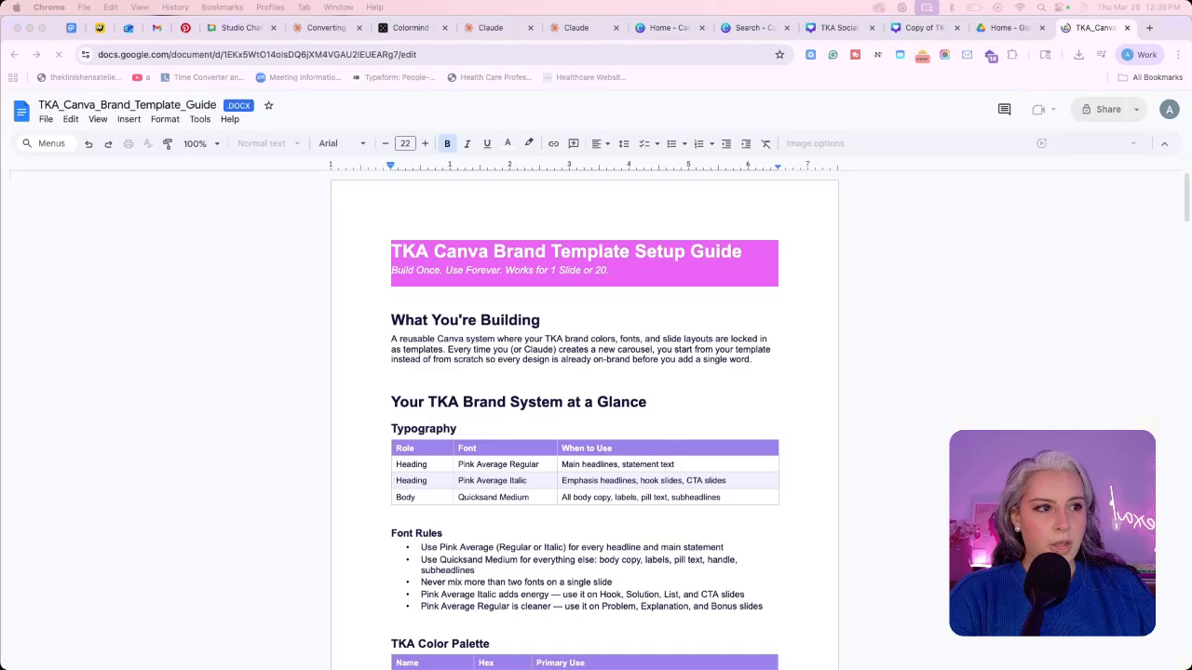
key("super+a")
right_click(411, 253)
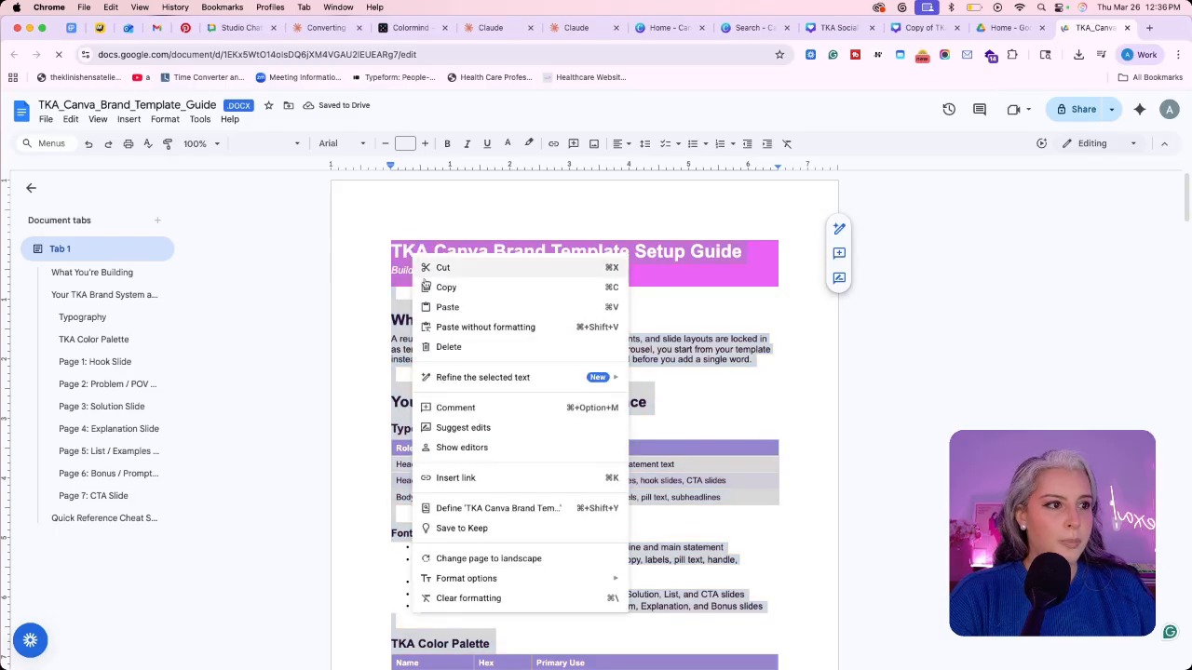
left_click(440, 288)
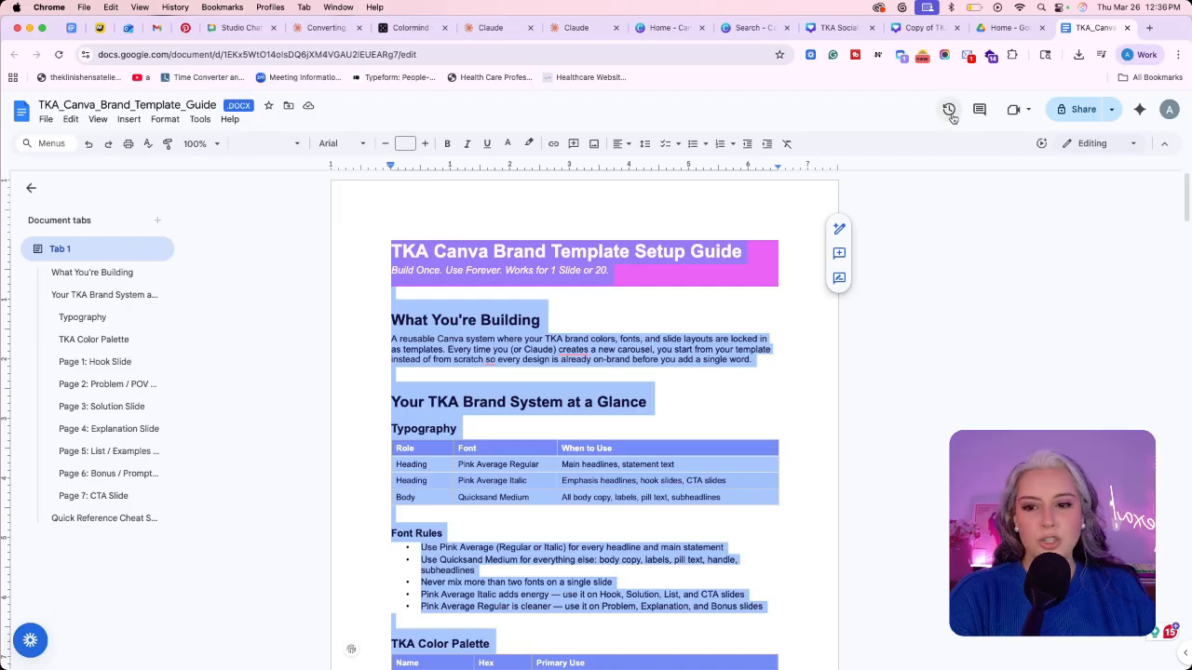
right_click(450, 264)
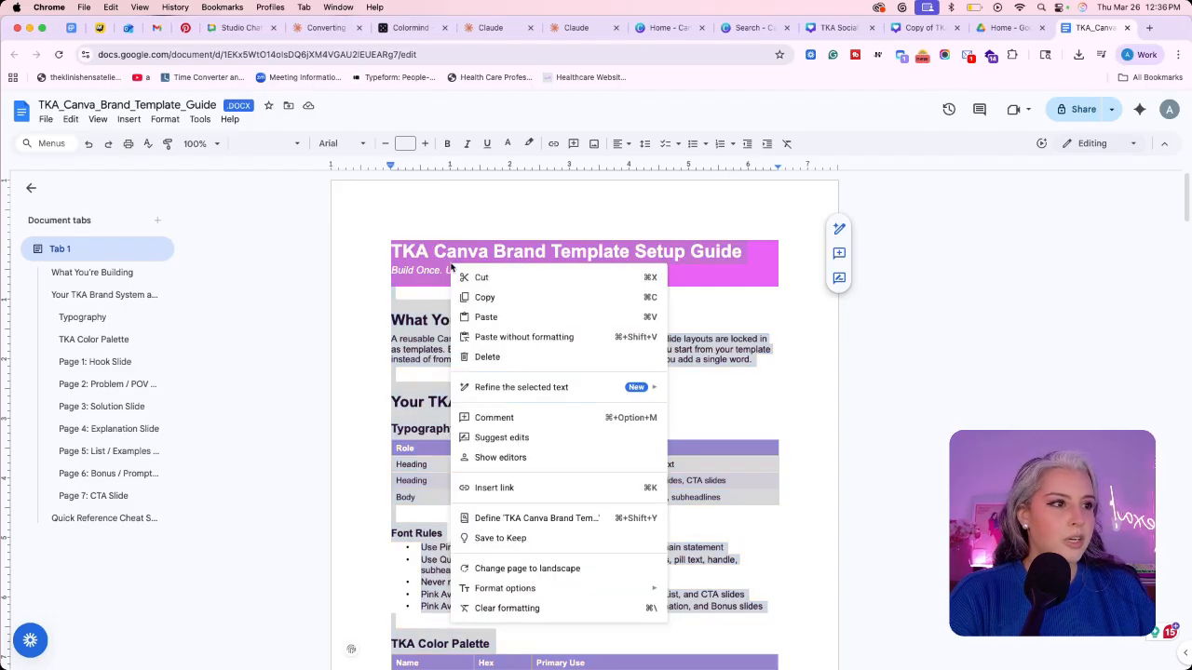
left_click(470, 296)
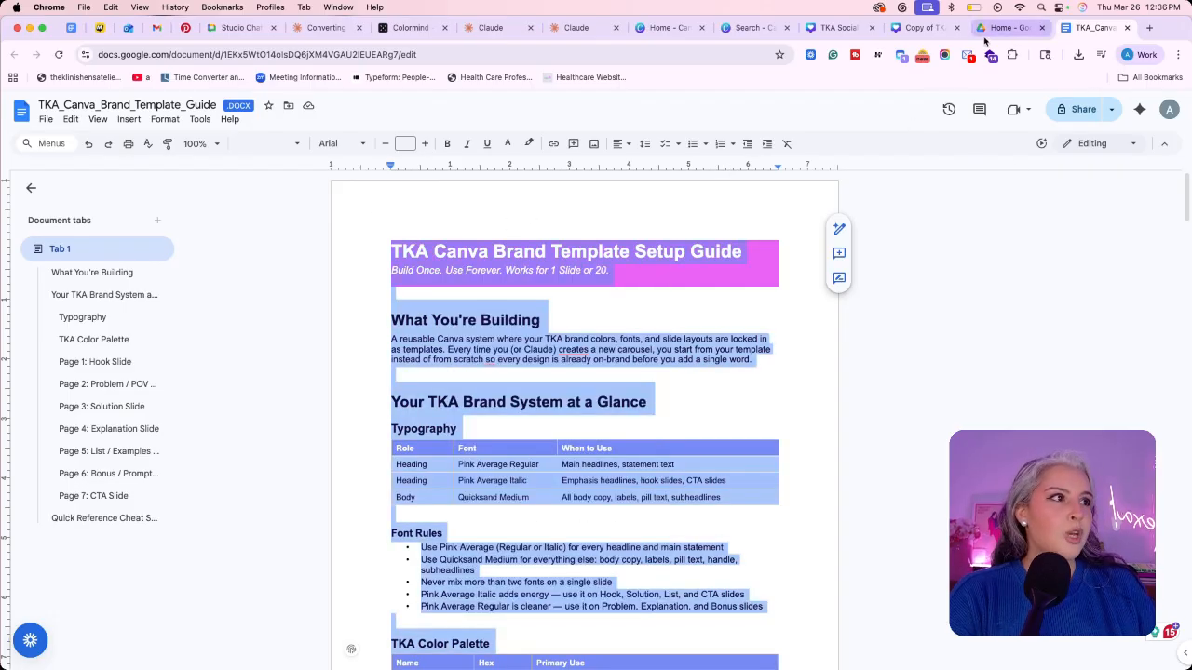
Switch to the TKA Social Canva Design Demo project in Claude and save the copied guide text as its project instructions.
left_click(582, 28)
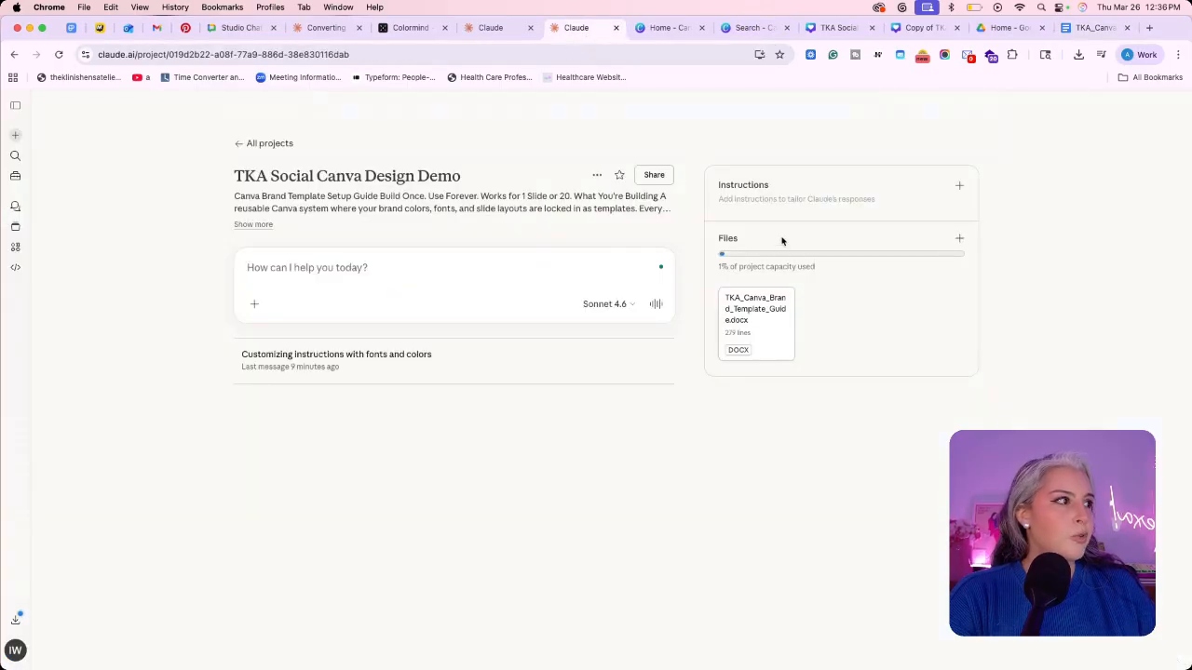
left_click(956, 188)
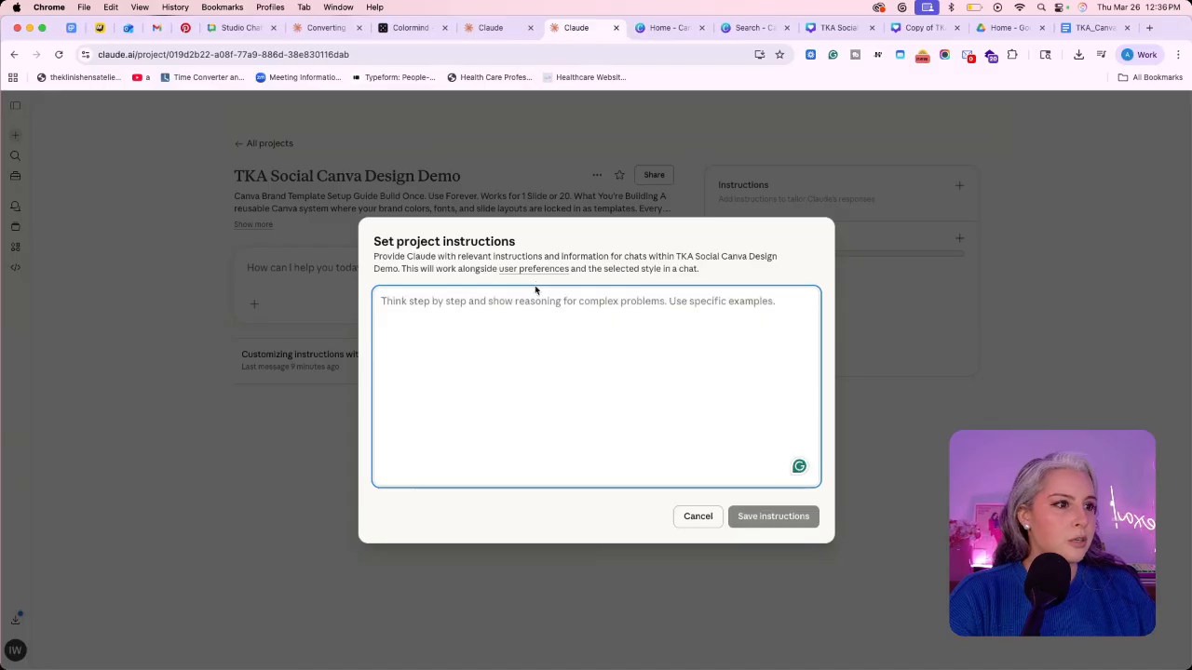
key("super+v")
scroll(550, 335, "down", 4)
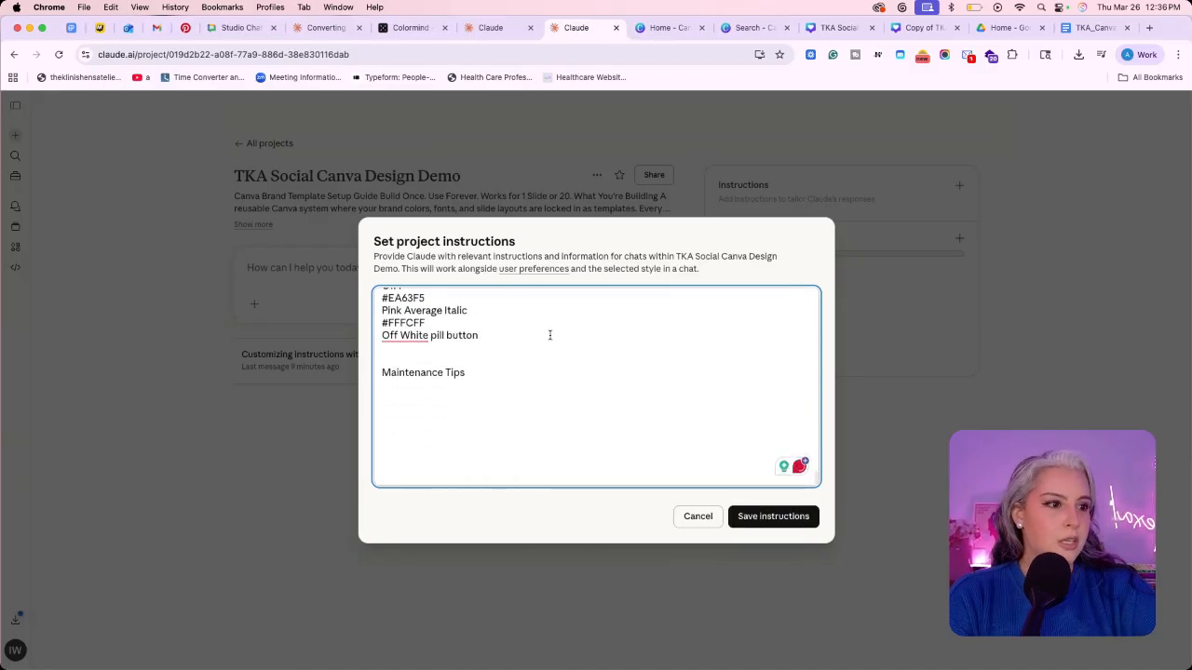
key("BackSpace")
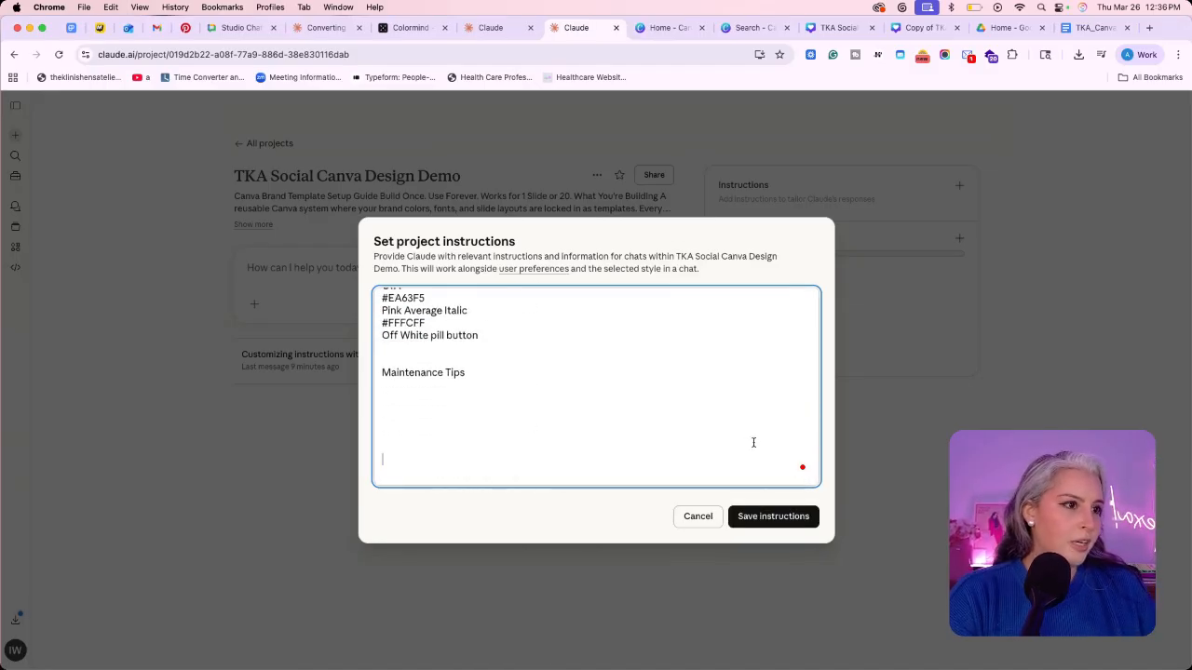
left_click(770, 516)
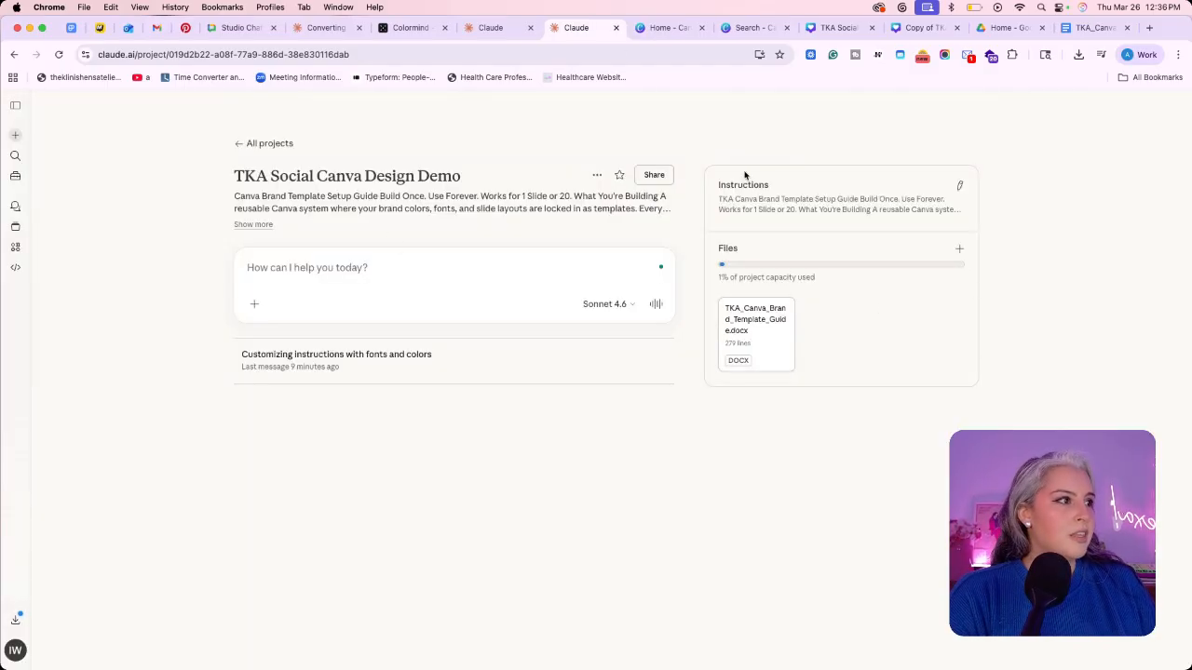
Upload 1.png to 10.png from the "Does Private Practice SEO Really Matter in 2026" folder to the project files.
left_click(960, 249)
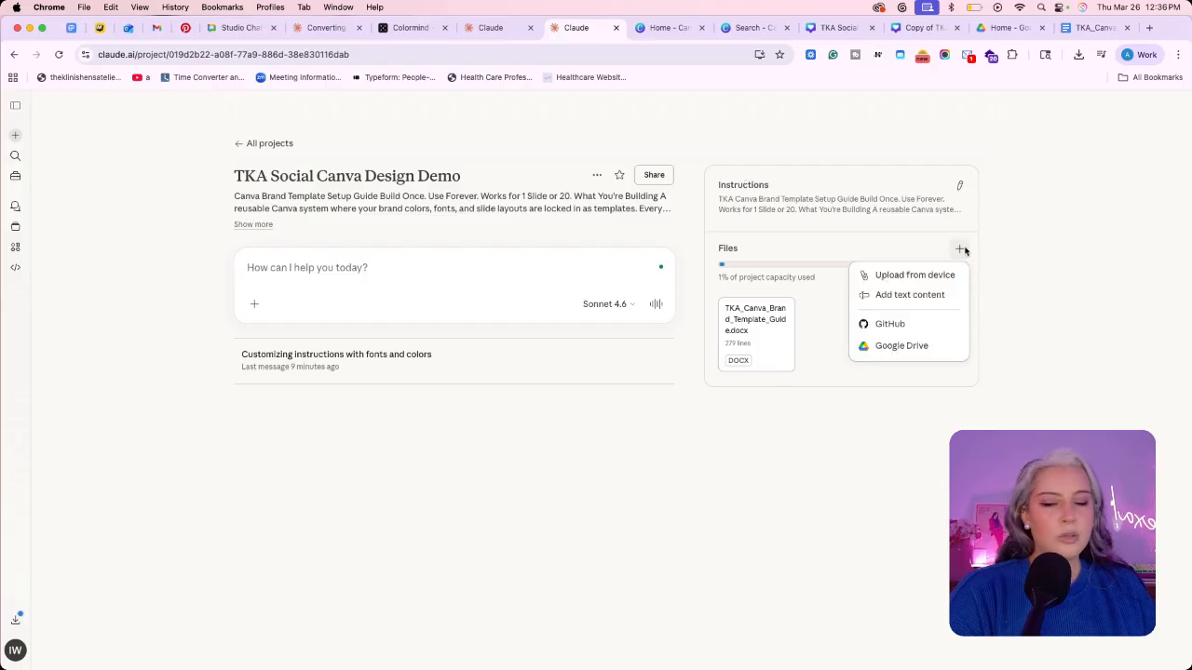
left_click(924, 276)
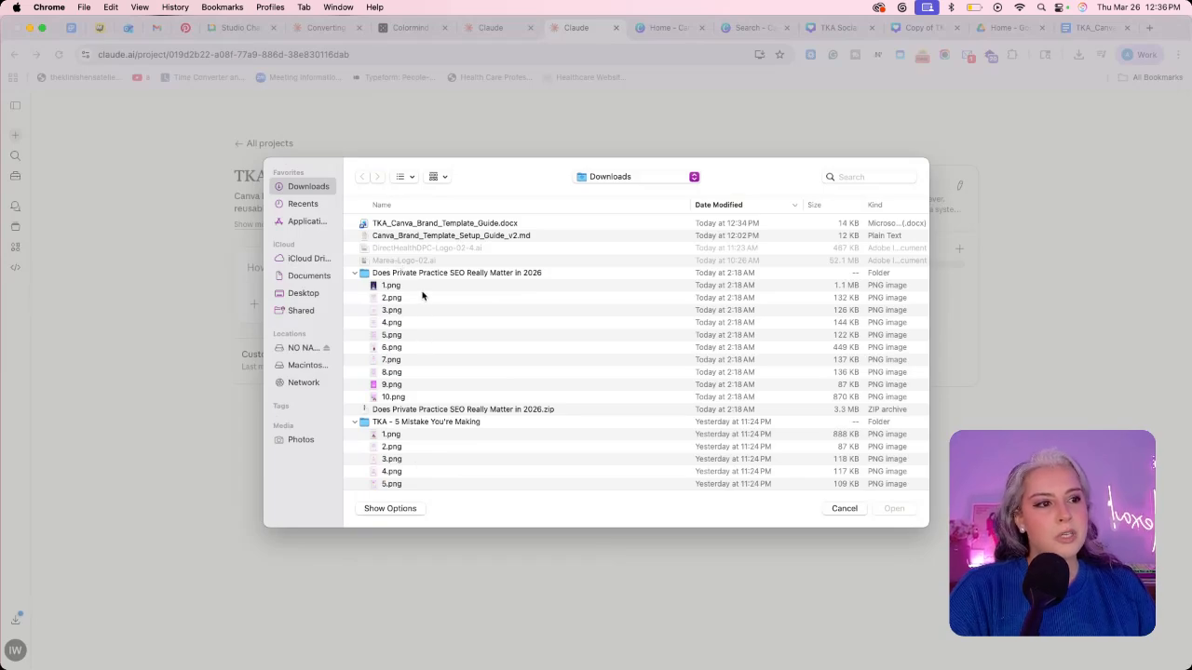
left_click(419, 286)
left_click(427, 396, "shift")
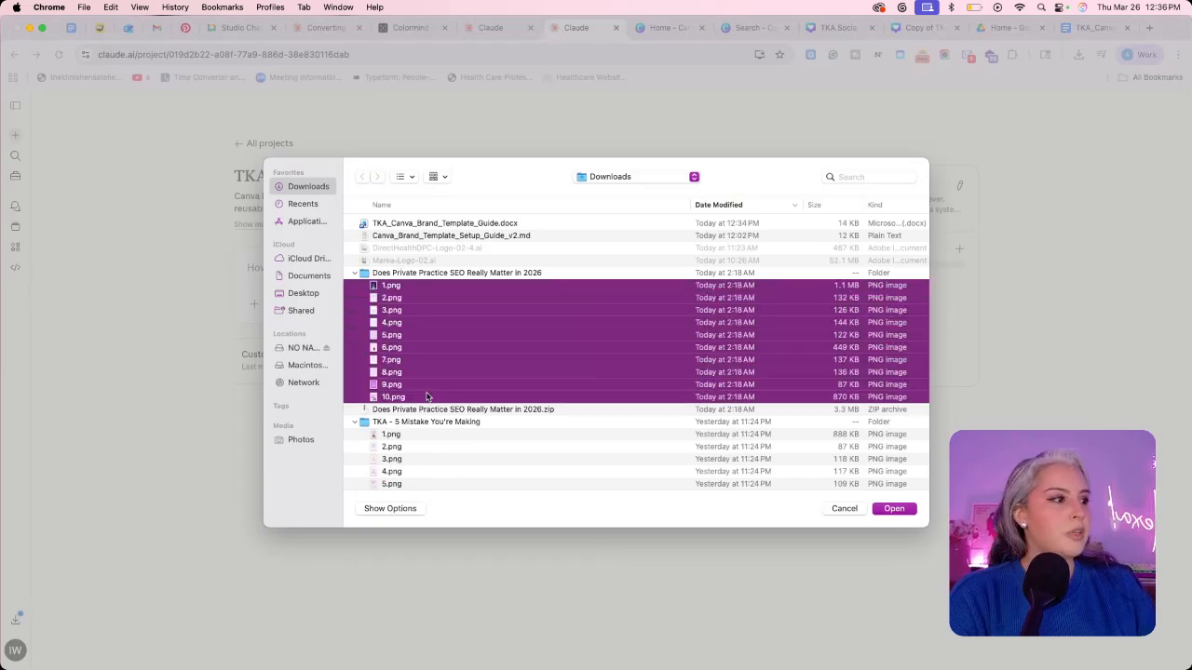
left_click(893, 509)
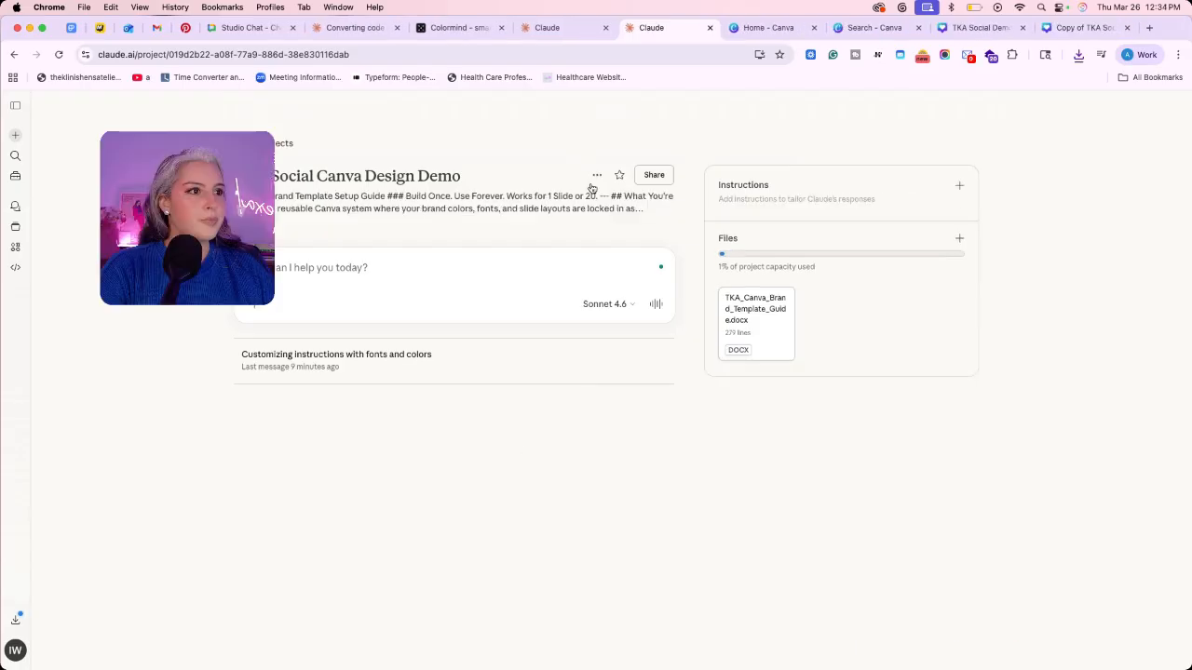
Edit the project description, removing the hash marks and divider around the guide title, tagline and "What You're Building" heading.
left_click(597, 175)
left_click(556, 201)
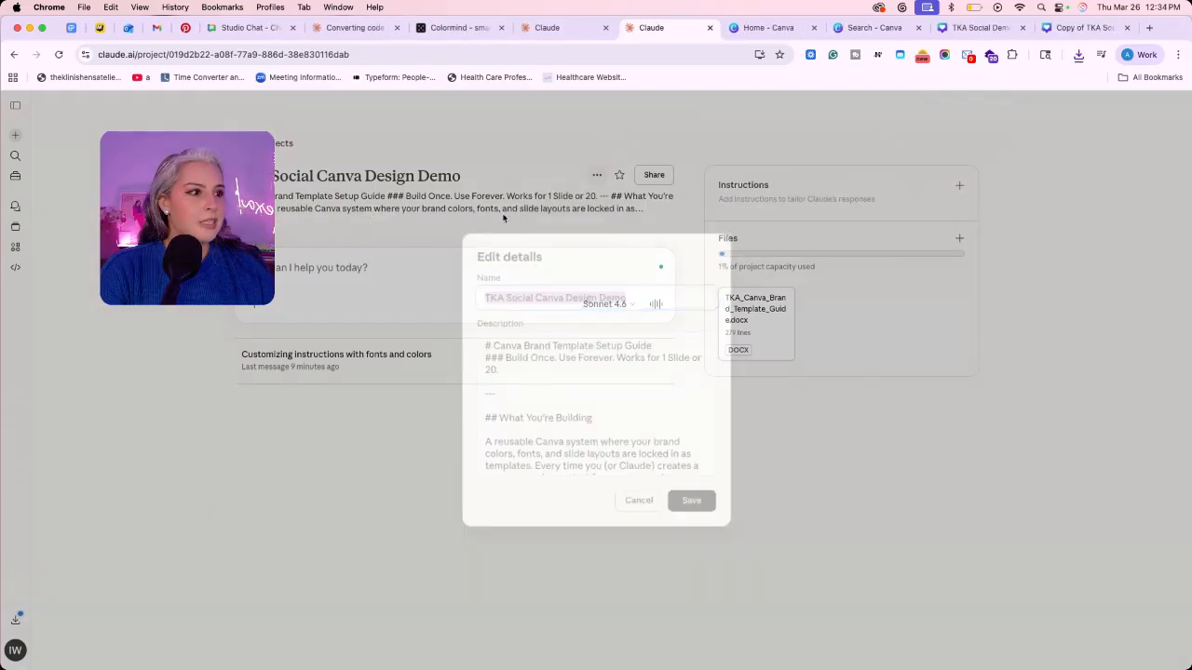
left_click(579, 371)
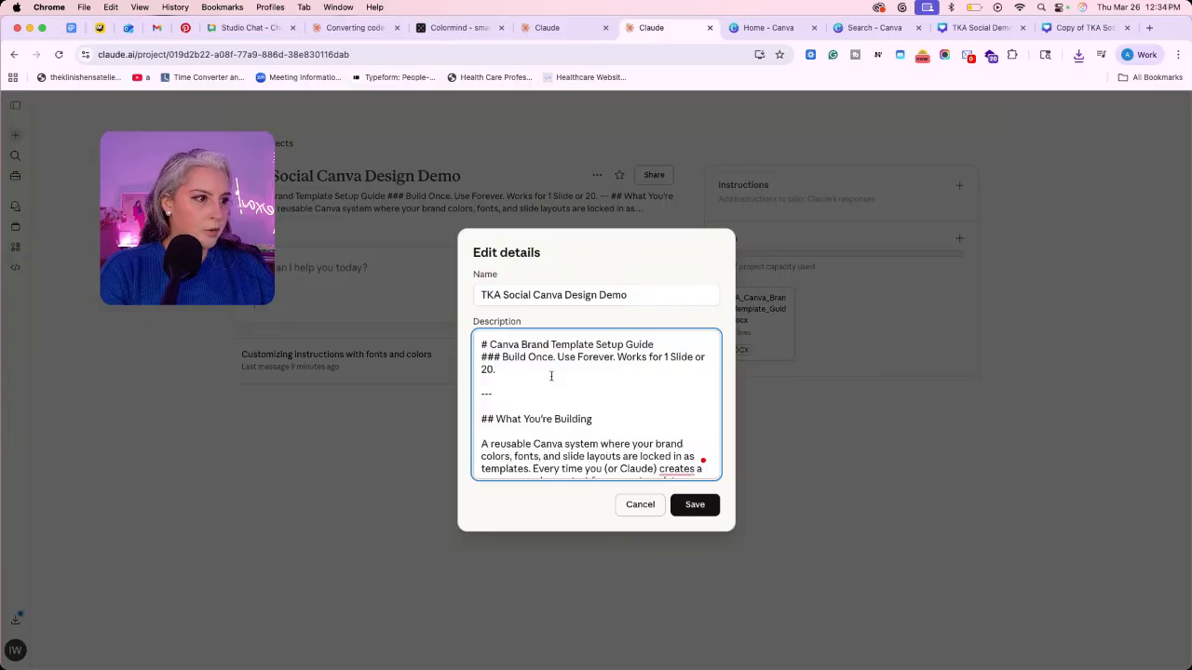
left_click_drag(513, 372, 481, 357)
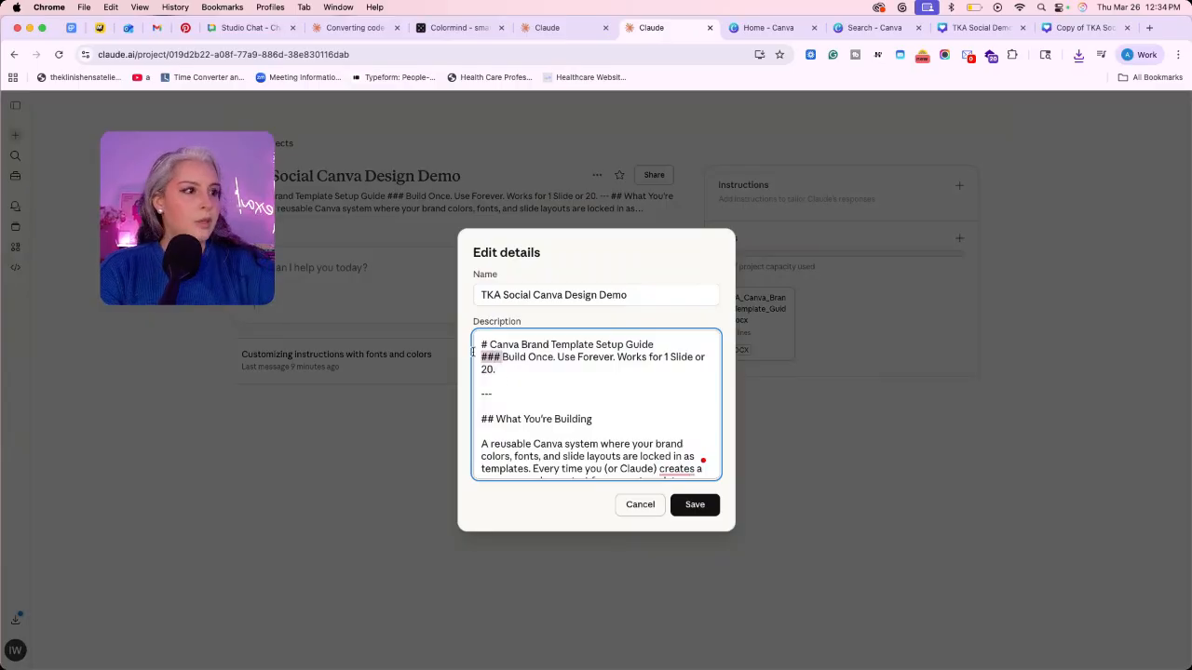
key("BackSpace")
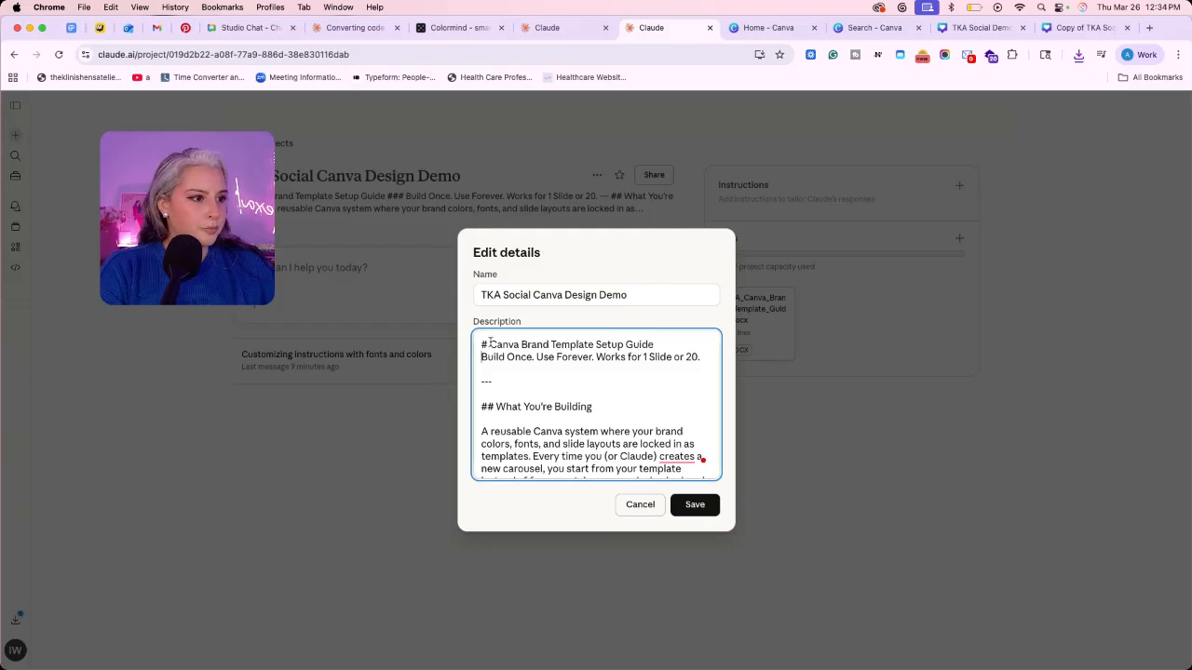
left_click_drag(492, 345, 481, 345)
key("BackSpace")
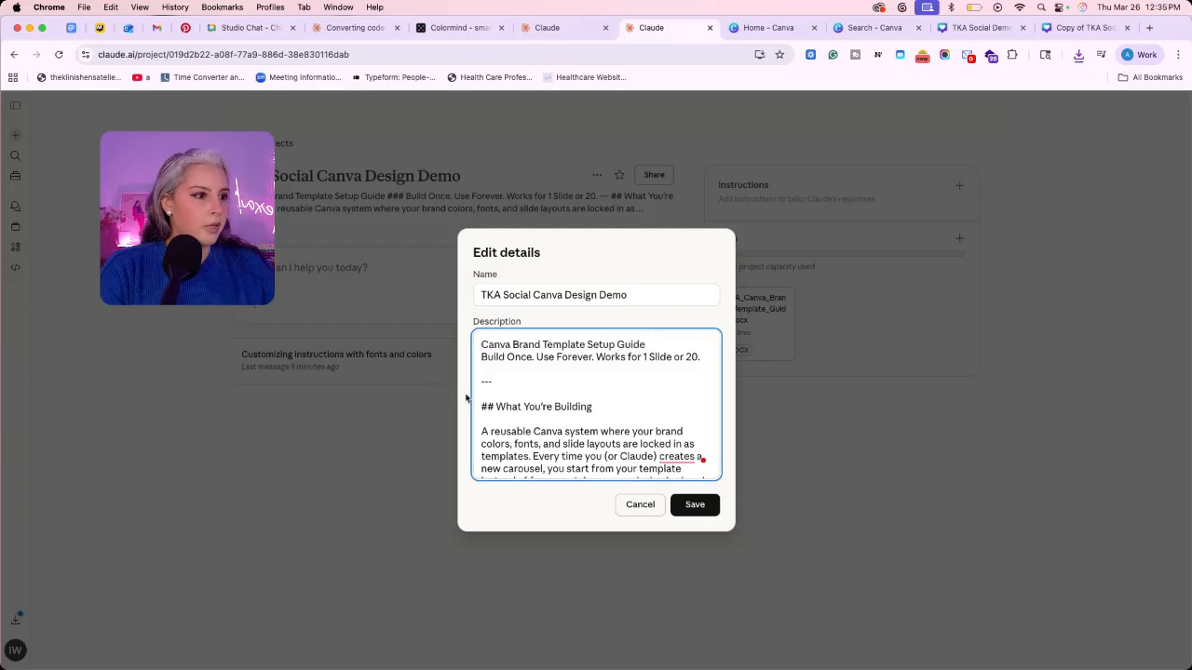
left_click_drag(494, 407, 476, 381)
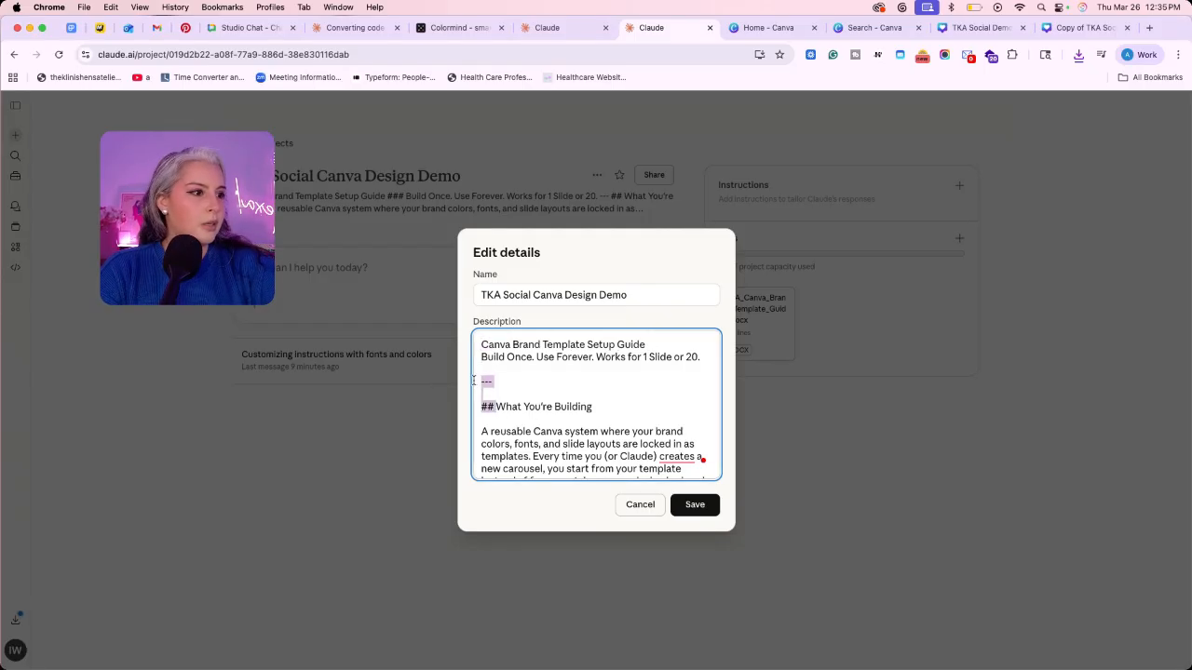
key("BackSpace")
Delete everything after the "What You're Building" paragraph from the project description and save the details.
scroll(645, 410, "down", 2)
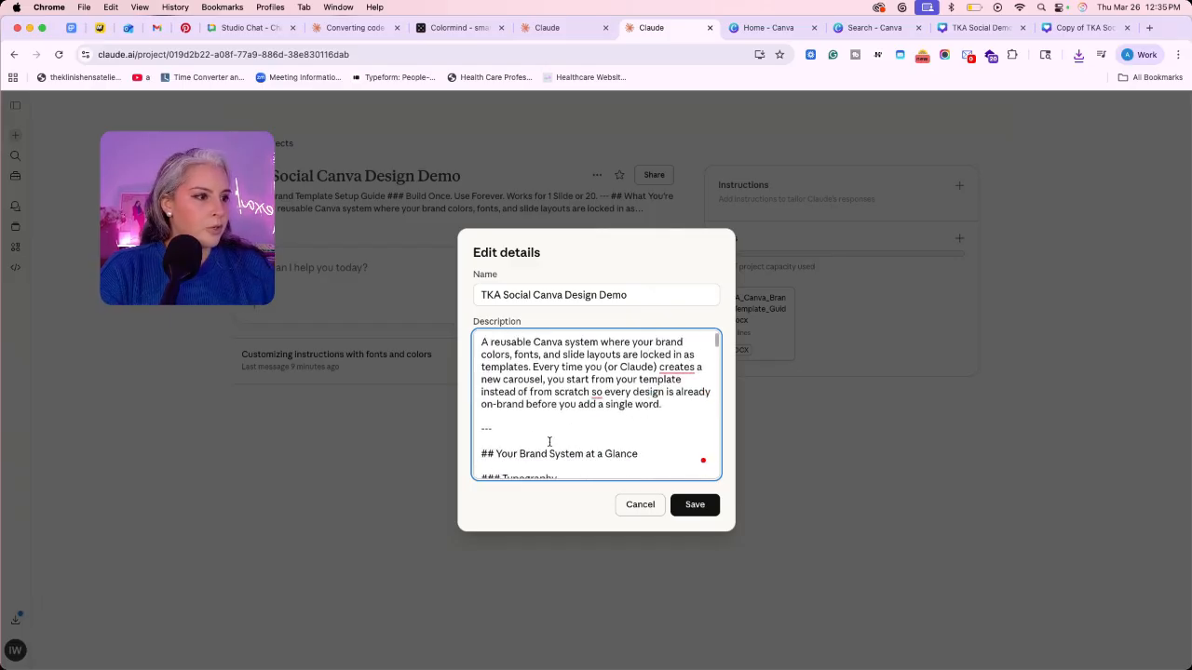
key("super+a")
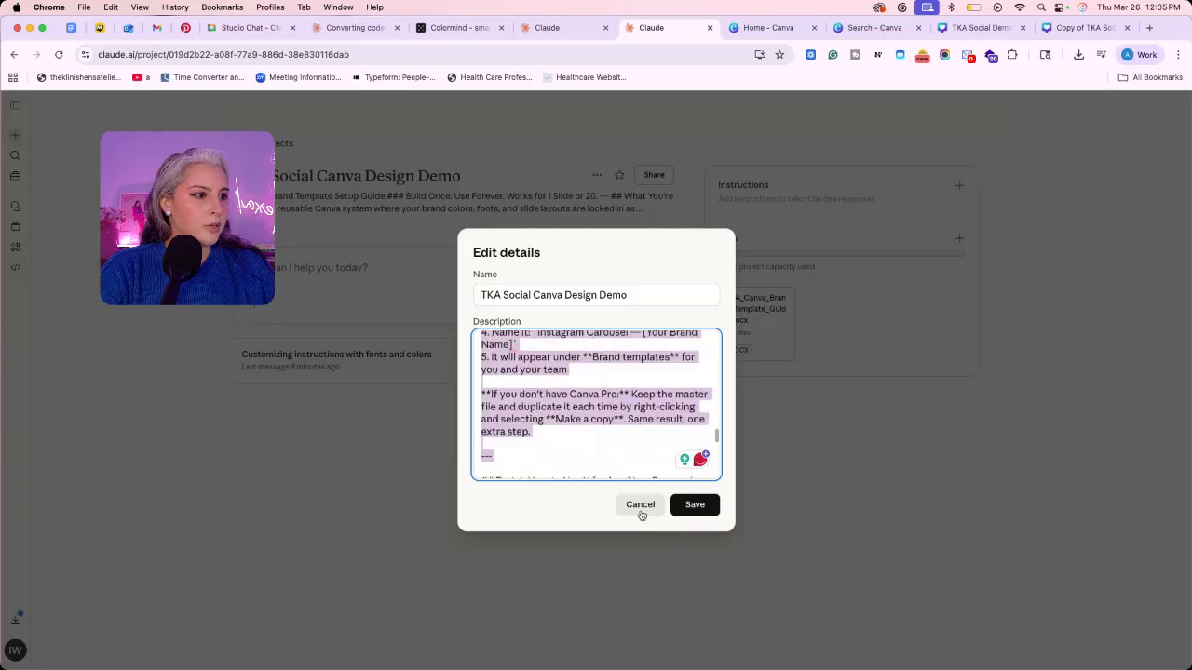
key("super+v")
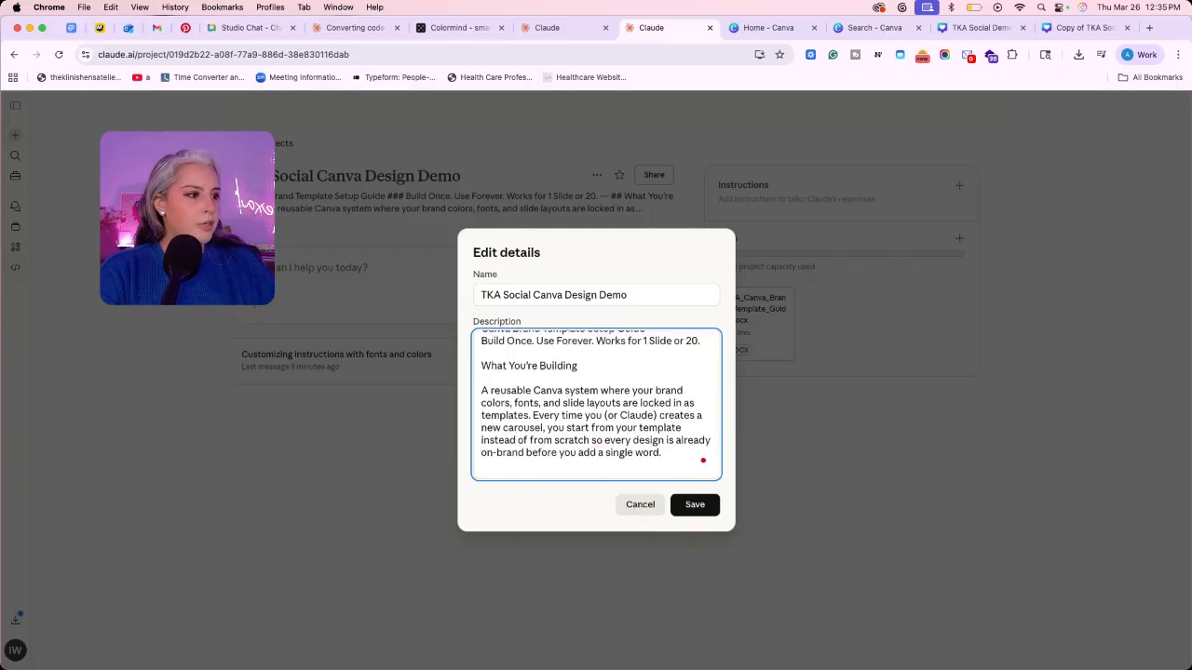
left_click(697, 505)
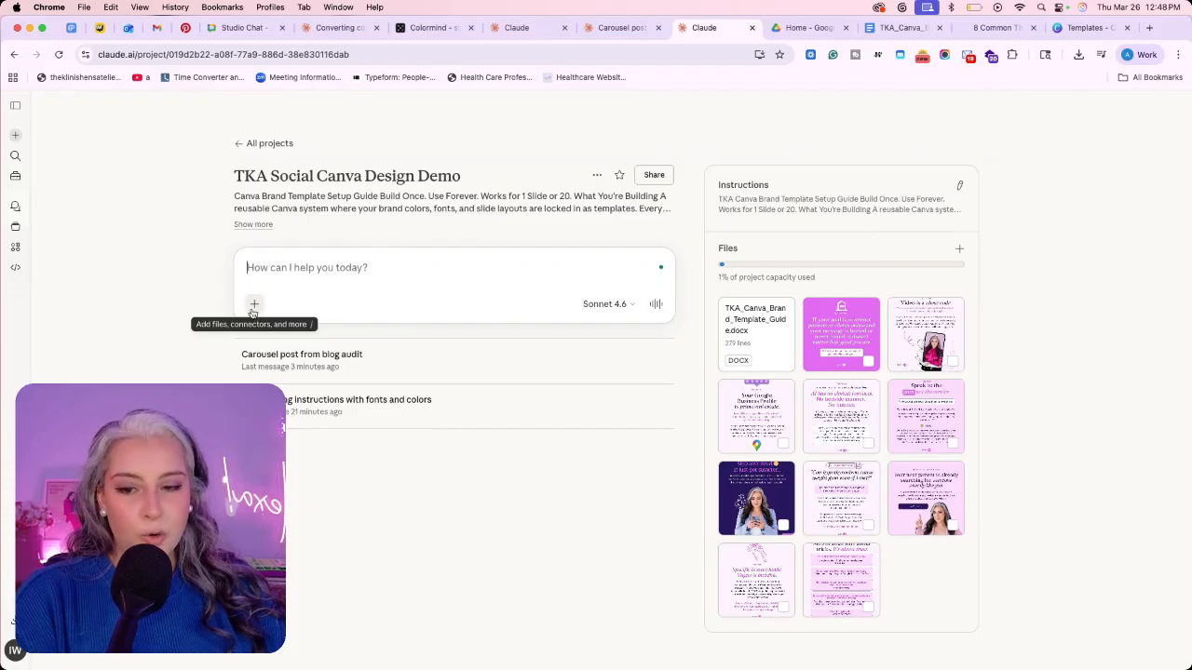
Review the Canva connector's tool permissions and check the connector directory for Canva, then leave the connector settings.
left_click(253, 307)
mouse_move(312, 398)
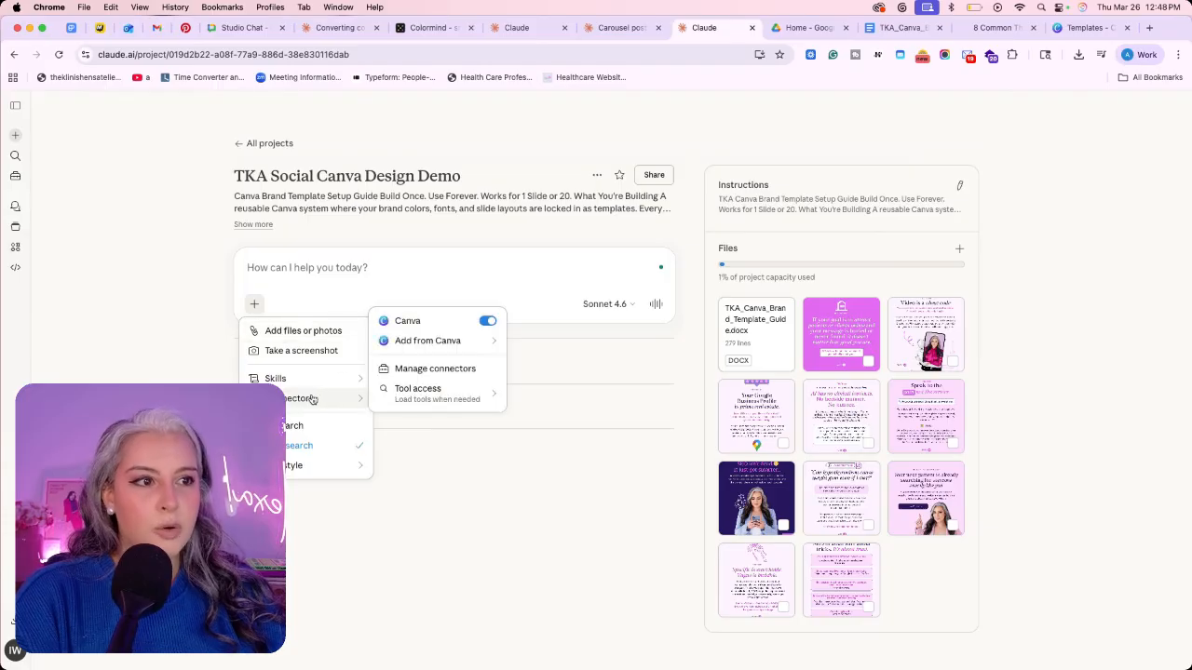
left_click(438, 370)
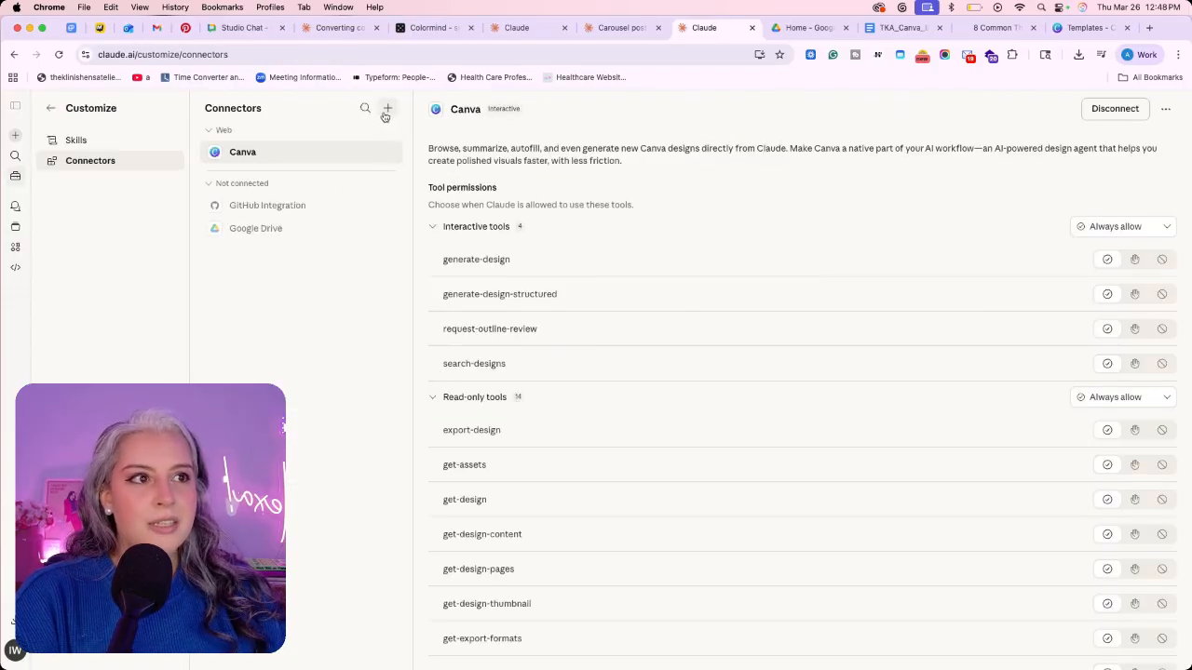
left_click(386, 110)
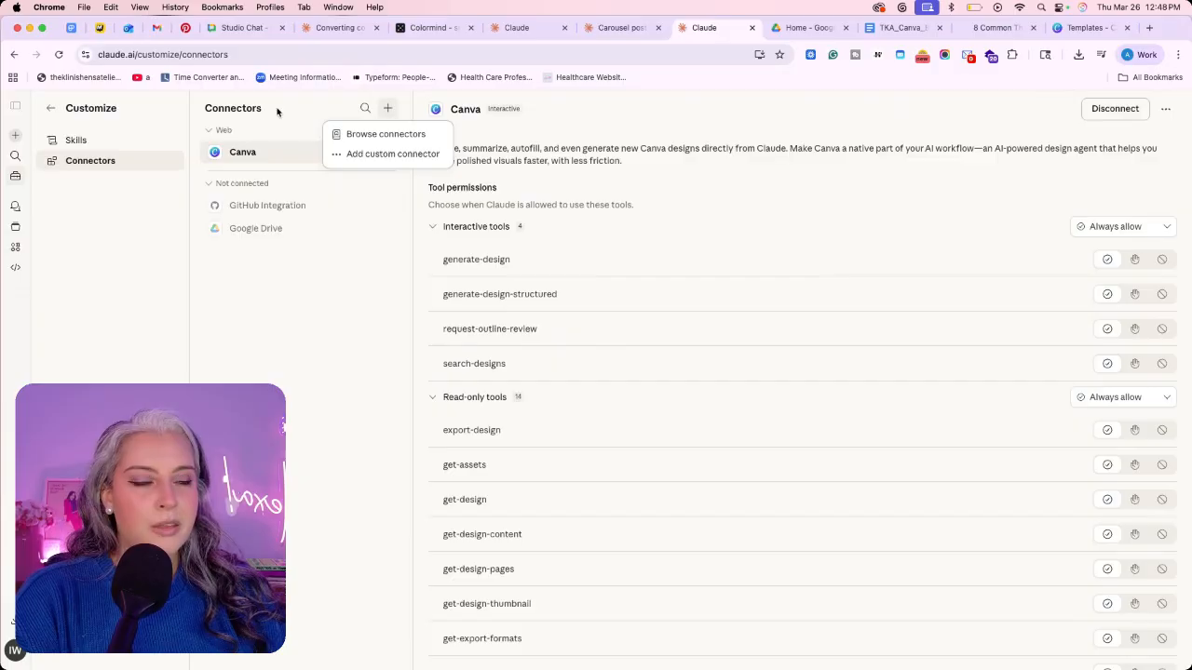
left_click(400, 140)
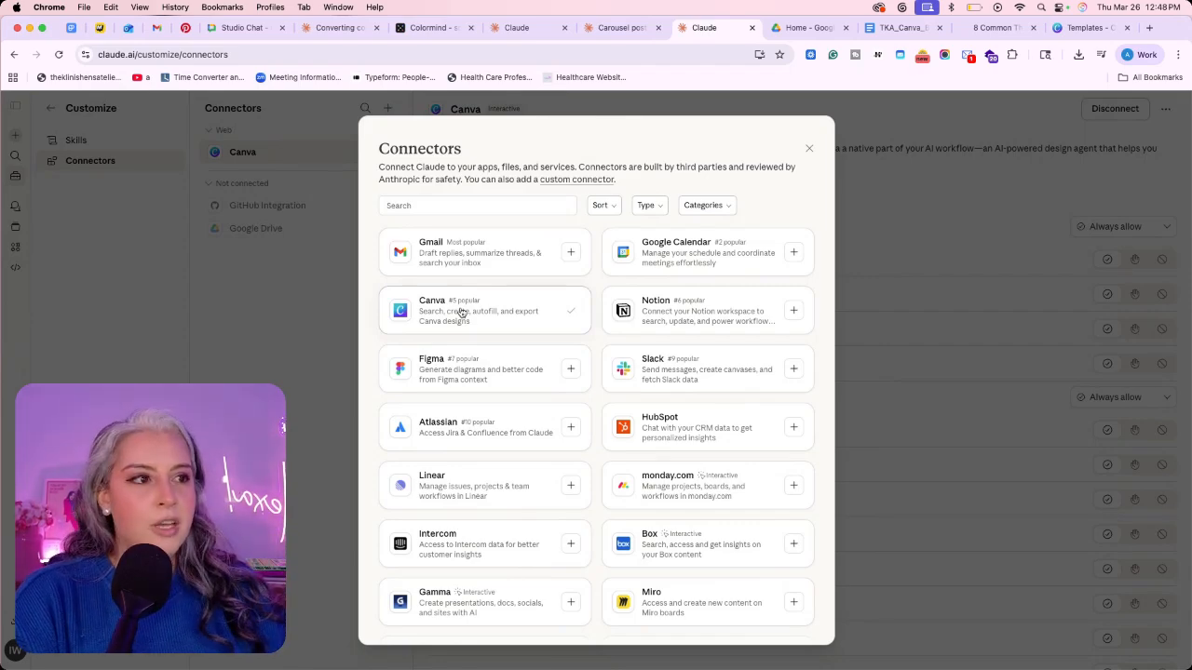
left_click(811, 149)
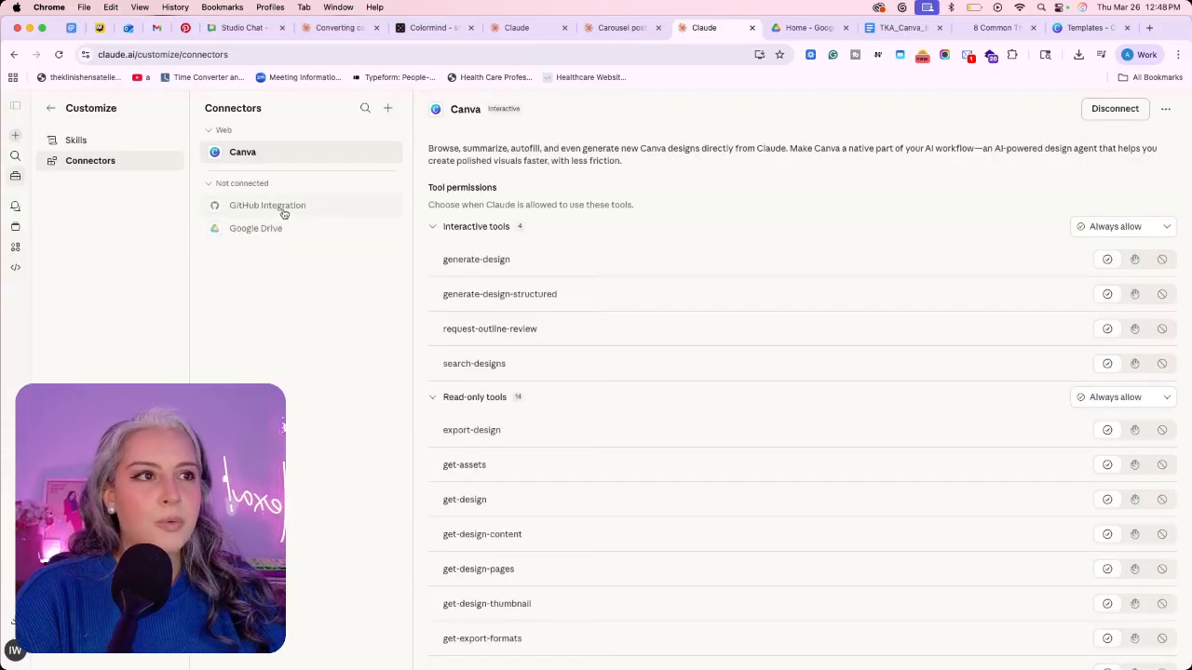
left_click(50, 111)
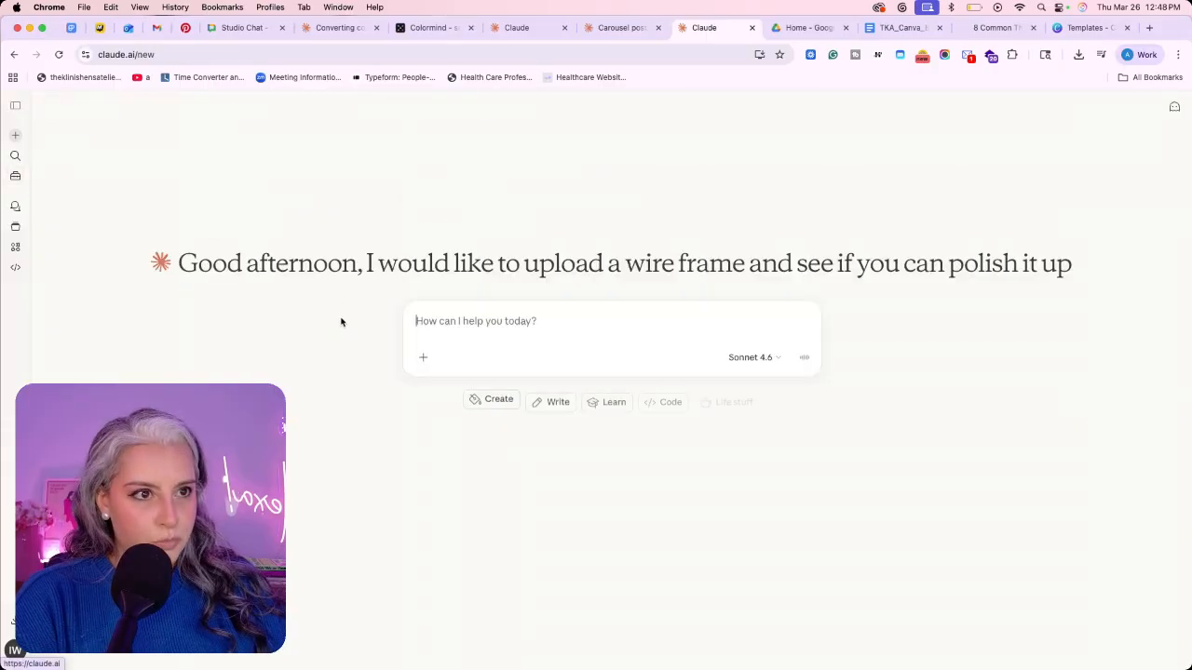
Open the TKA Social Canva Design Demo project and close the Canva home and template search tabs.
left_click(15, 232)
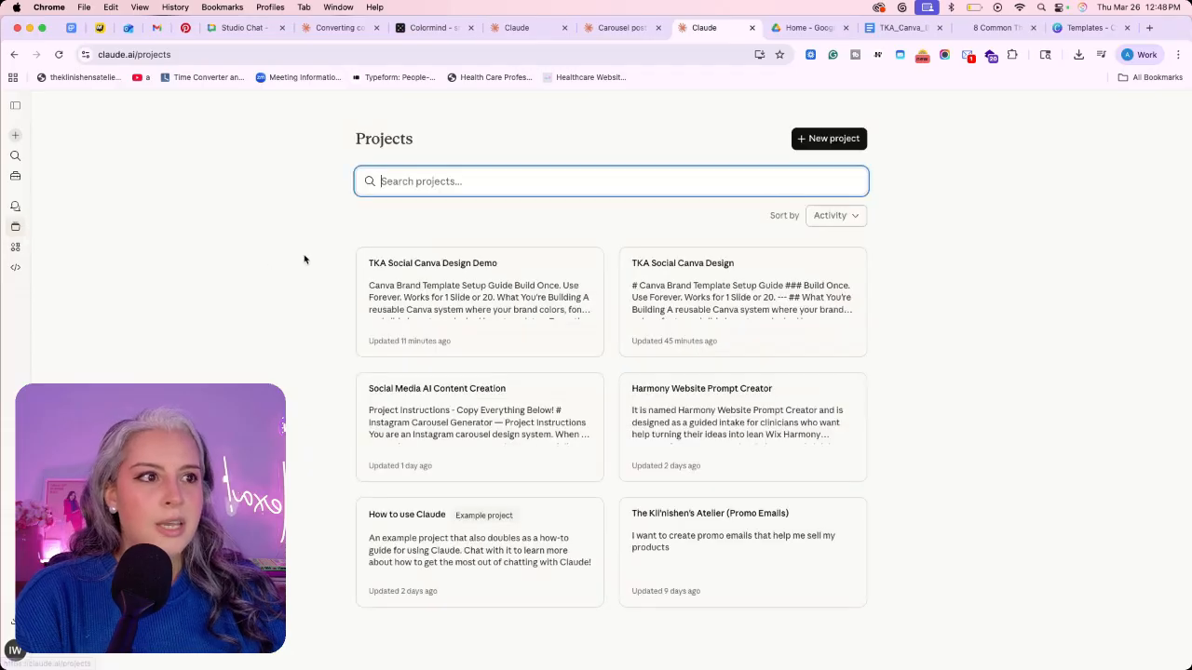
left_click(409, 312)
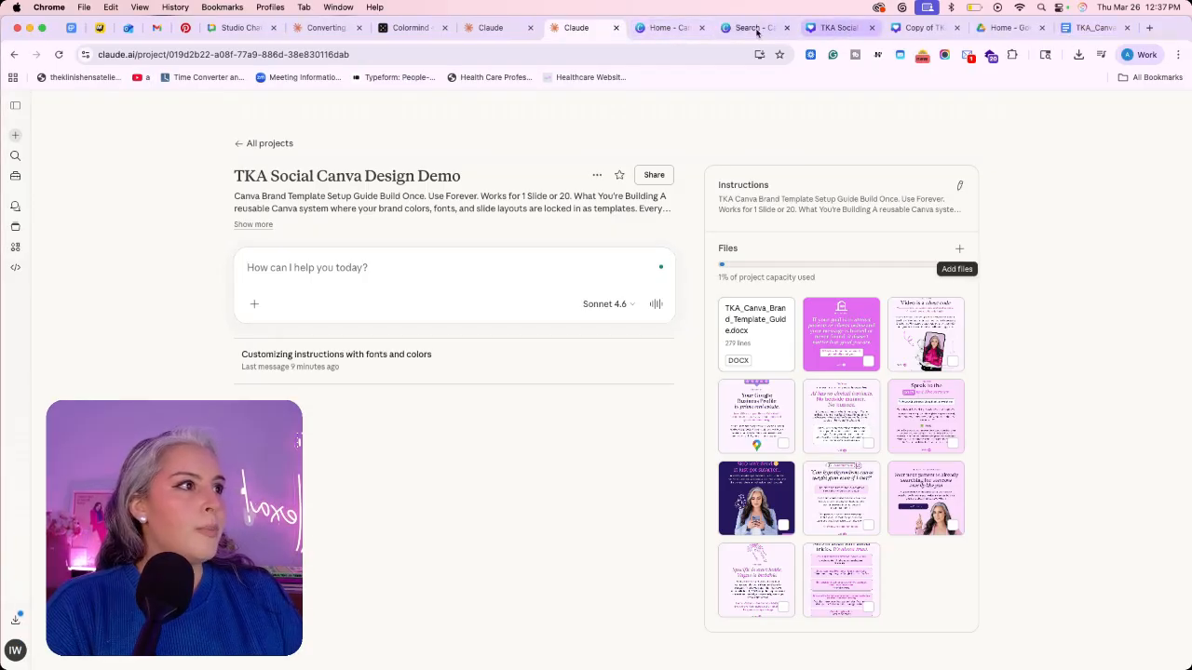
left_click(677, 34)
left_click(700, 28)
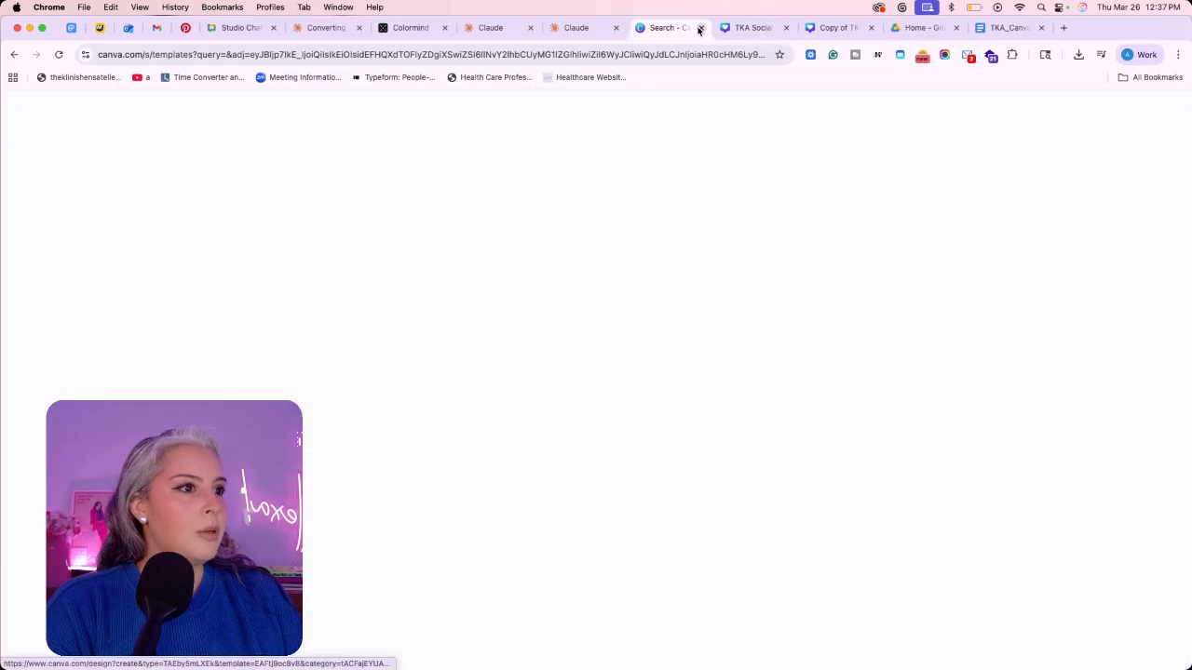
left_click(700, 28)
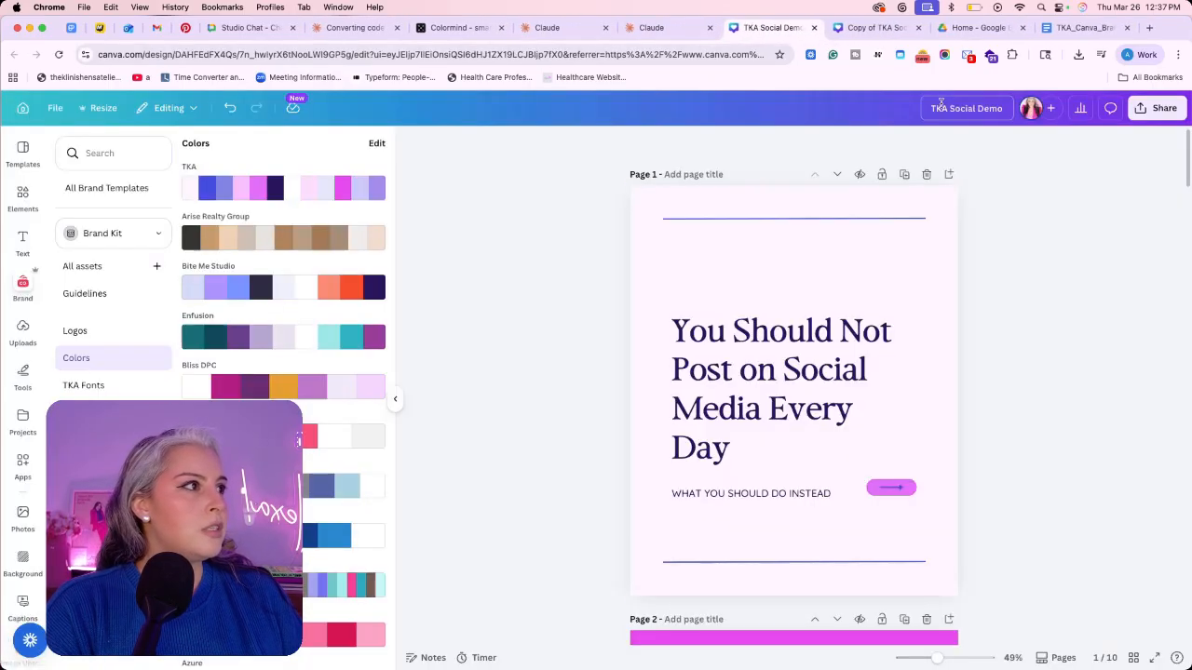
Create a public template link for the Copy of TKA Social Demo design in Canva and copy it.
left_click(843, 33)
left_click_drag(843, 32, 768, 31)
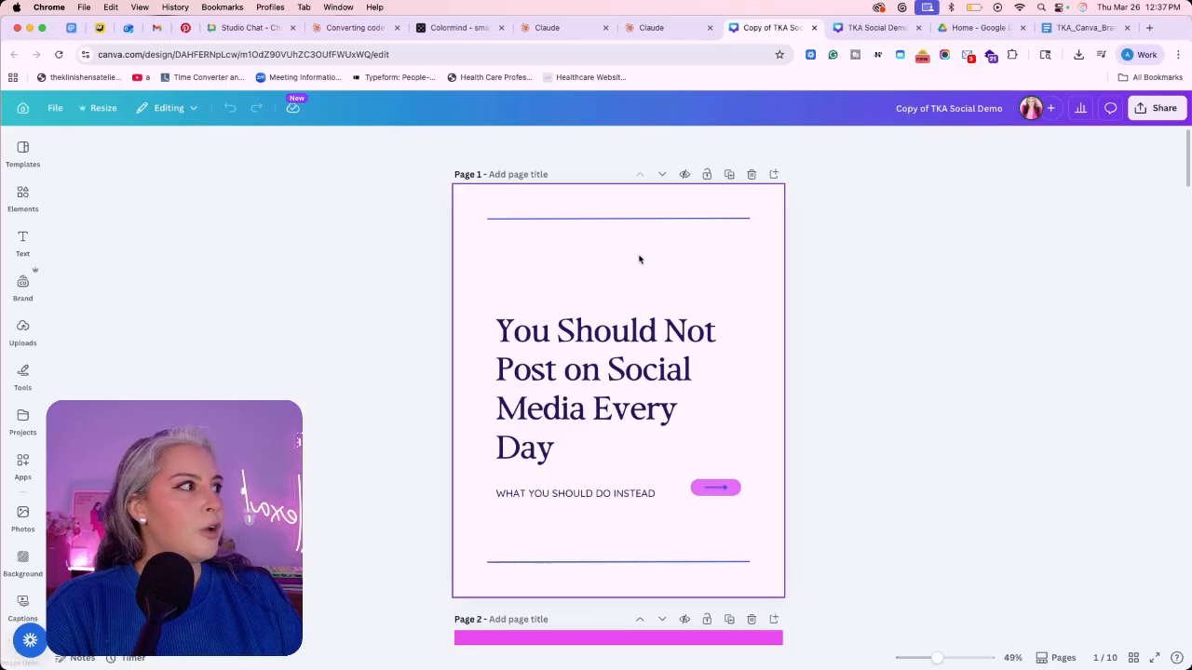
left_click(1157, 108)
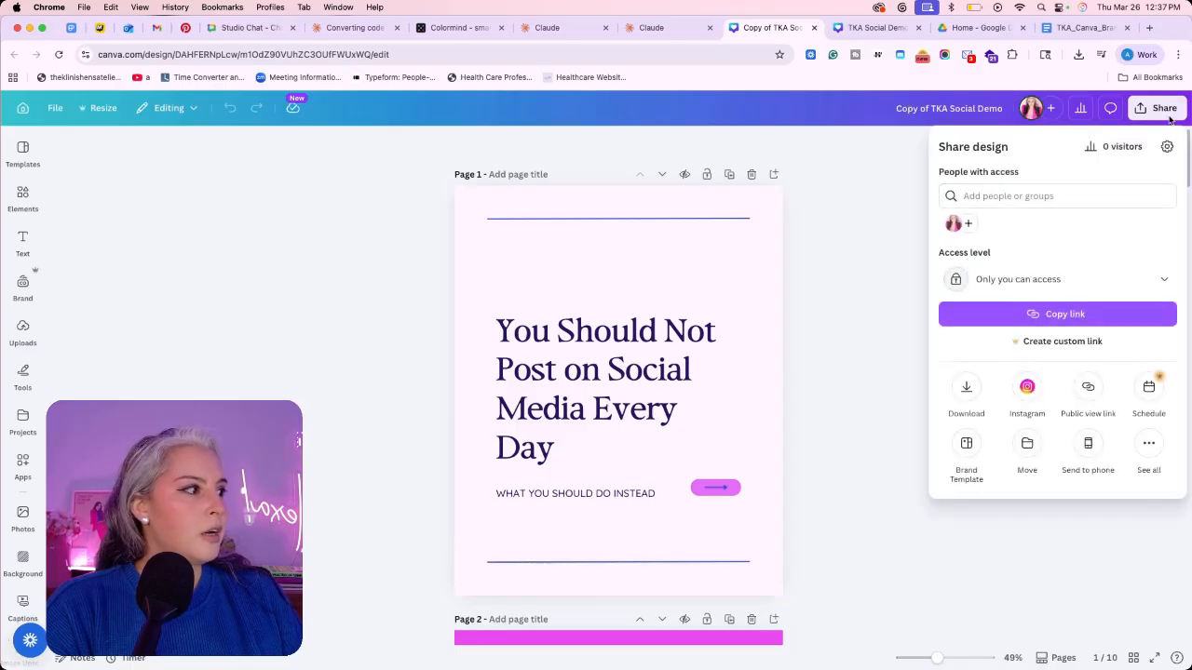
left_click(1148, 453)
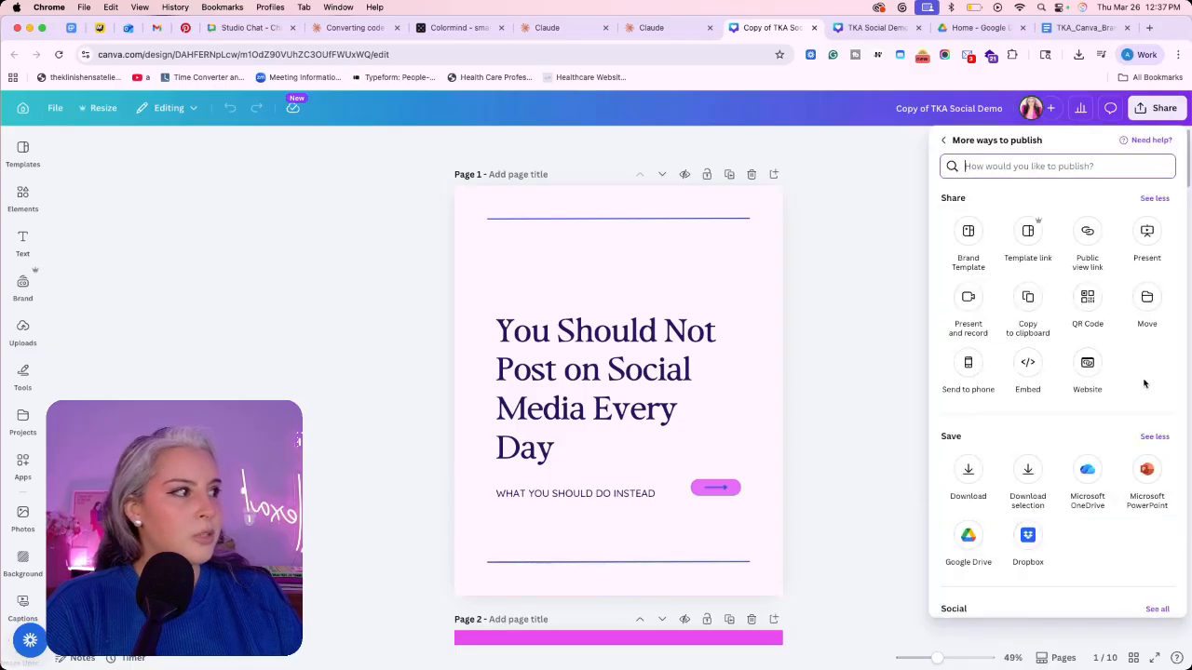
left_click(1028, 233)
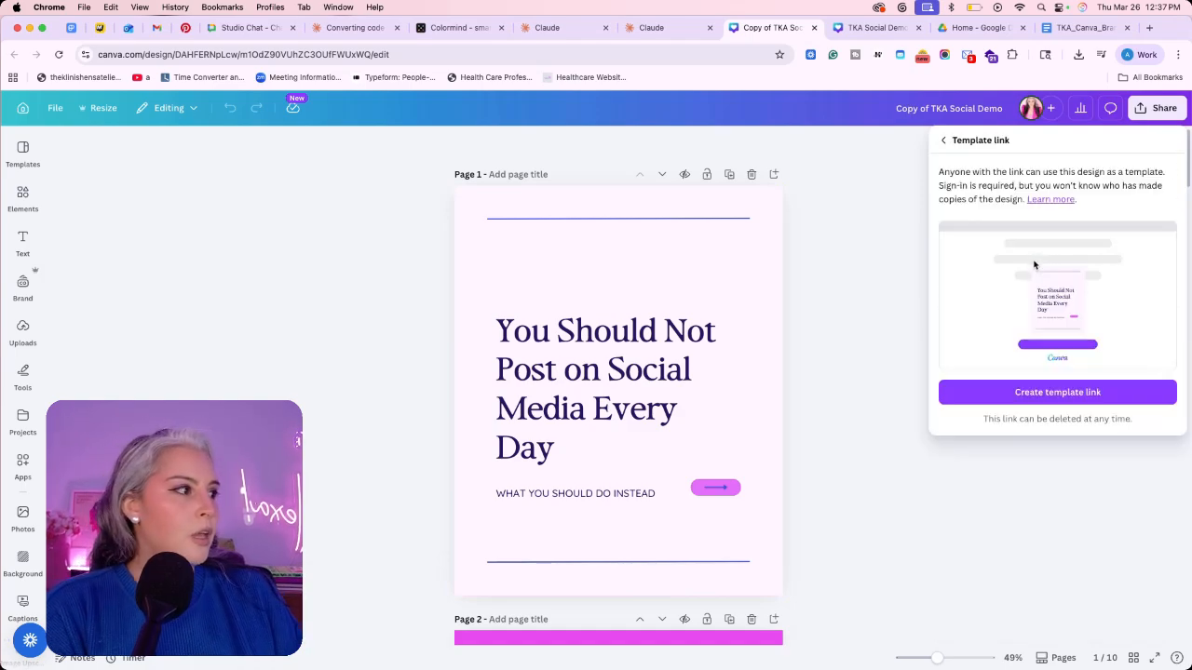
left_click(1040, 400)
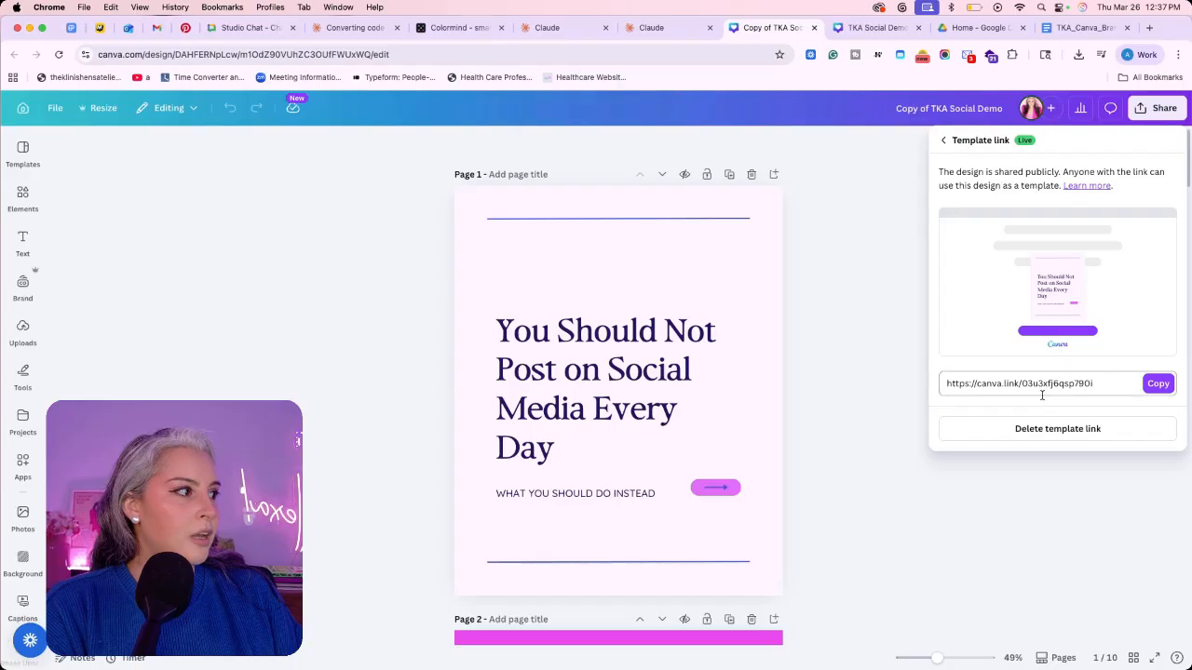
left_click(1152, 383)
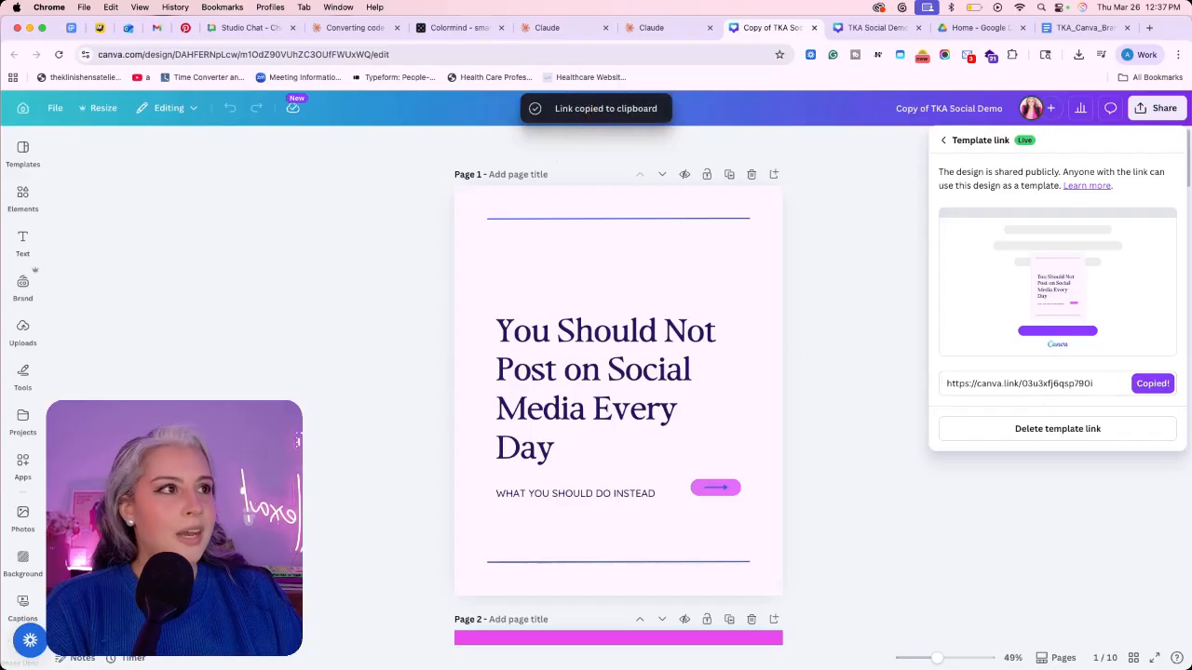
Begin a prompt in the Claude project with "Create a 10-slide carousel post", correcting the spelling of carousel.
left_click(652, 28)
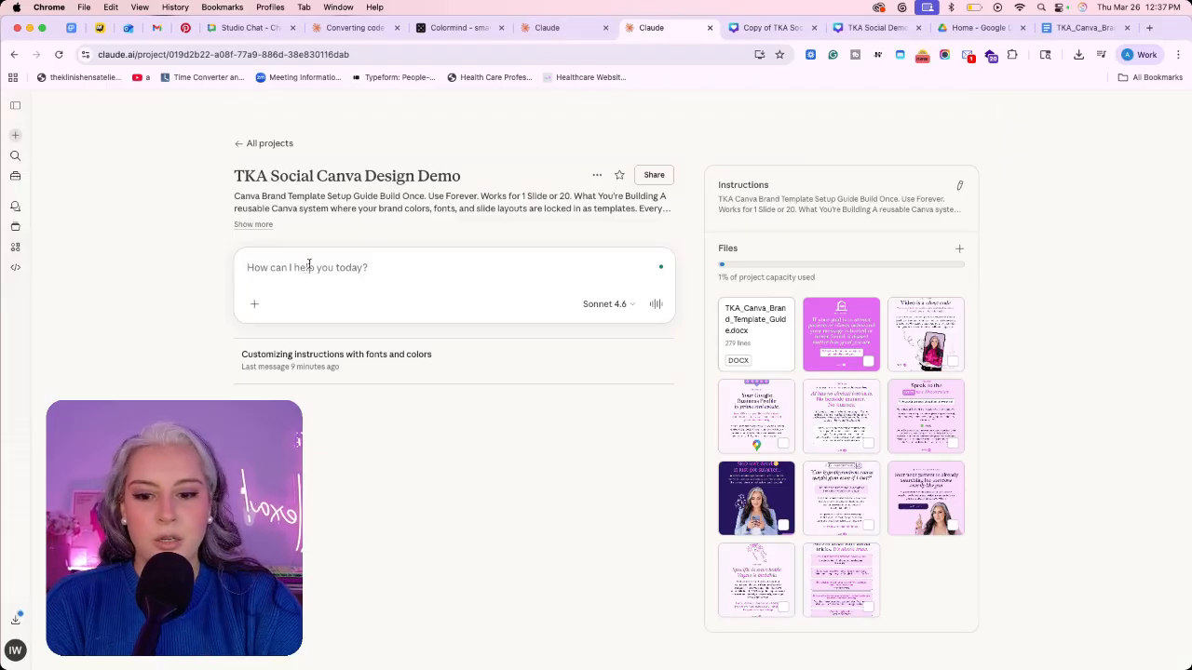
type("Create a")
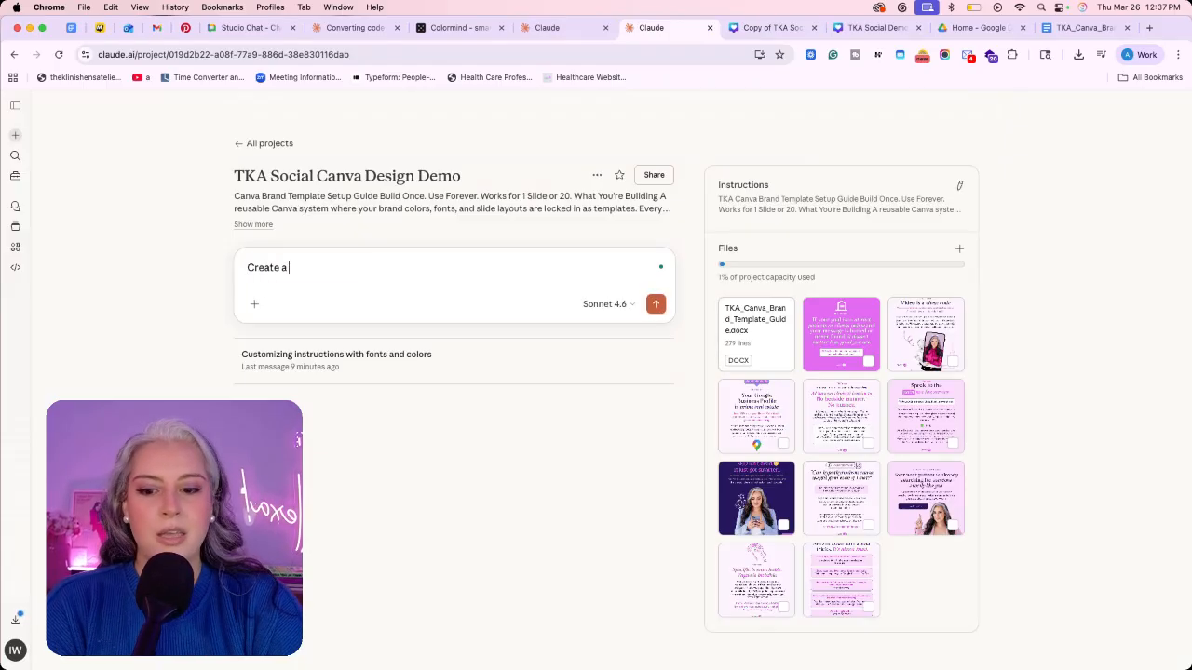
type(" 10-slide ")
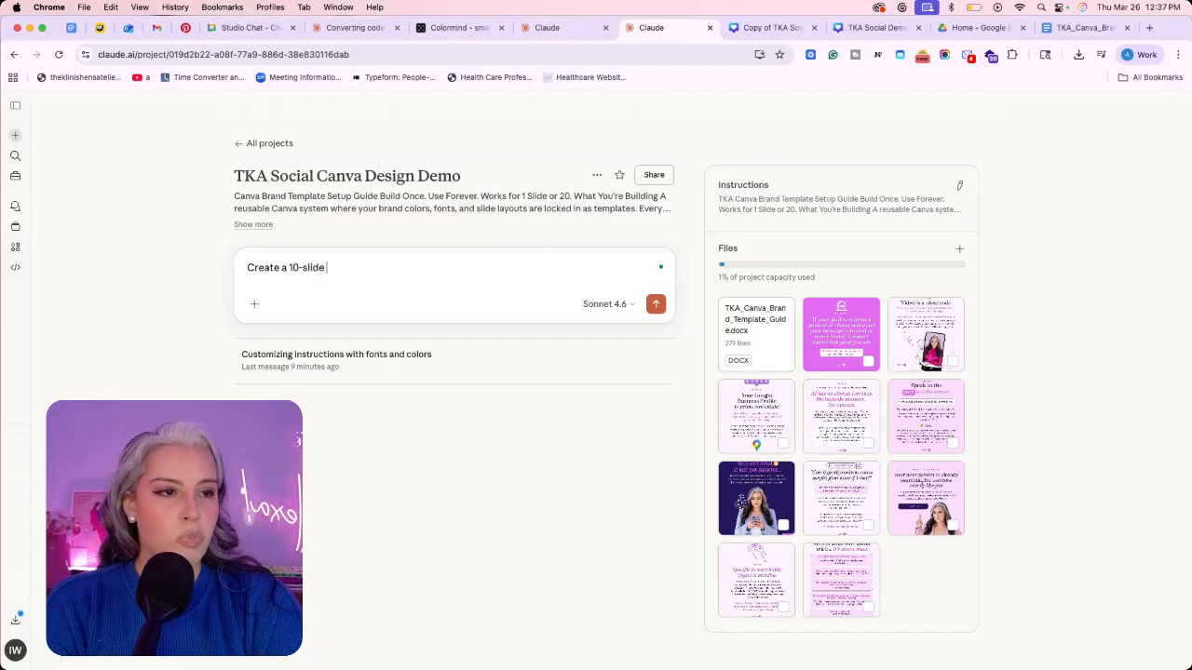
type("carasoul")
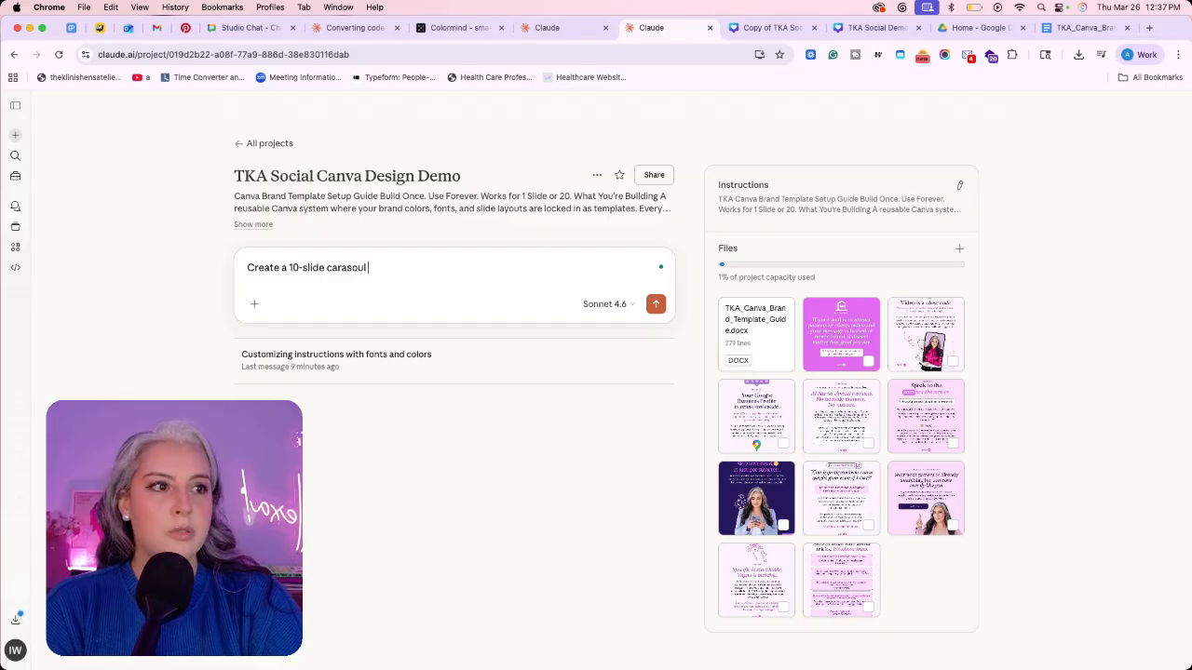
type(" post")
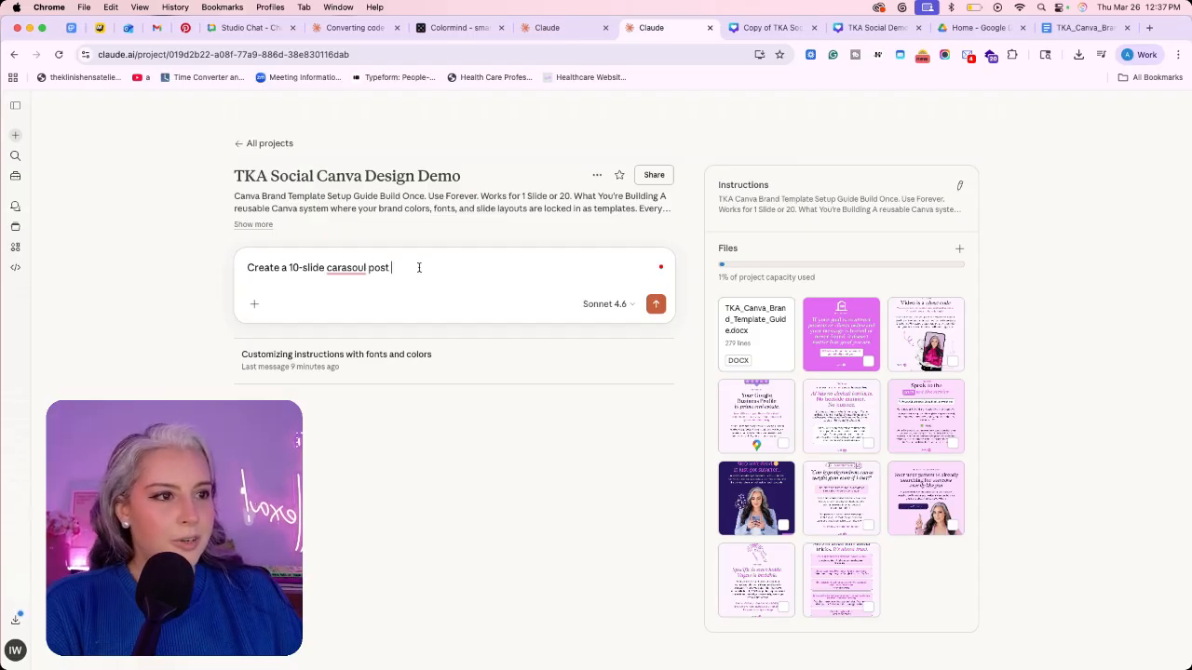
right_click(321, 272)
left_click(352, 302)
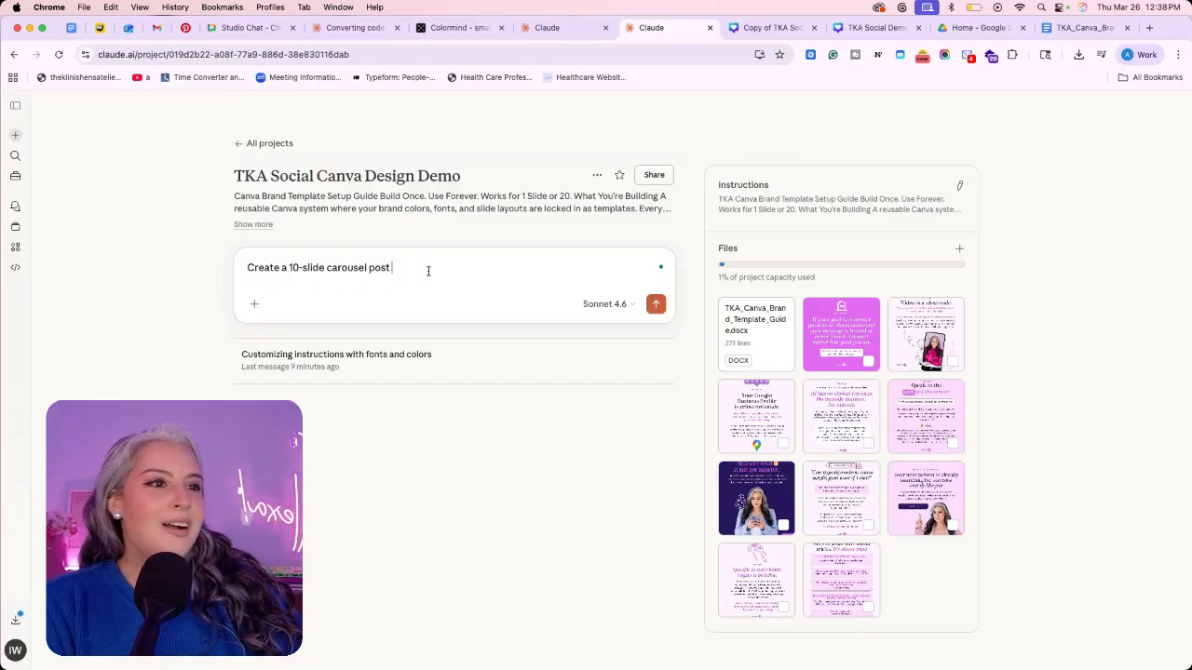
left_click_drag(279, 268, 392, 268)
left_click(423, 268)
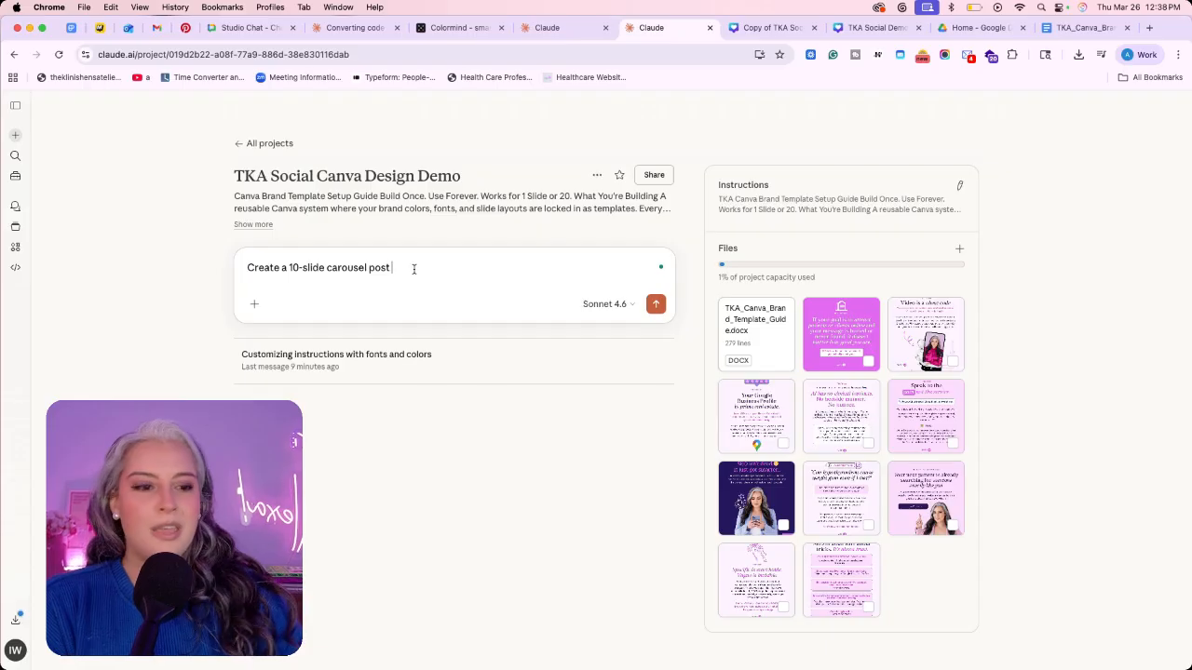
Add "using this template" with the copied Canva template link in a new paragraph, leaving an empty line above it.
key("shift+Return")
key("shift+Return")
type("using this")
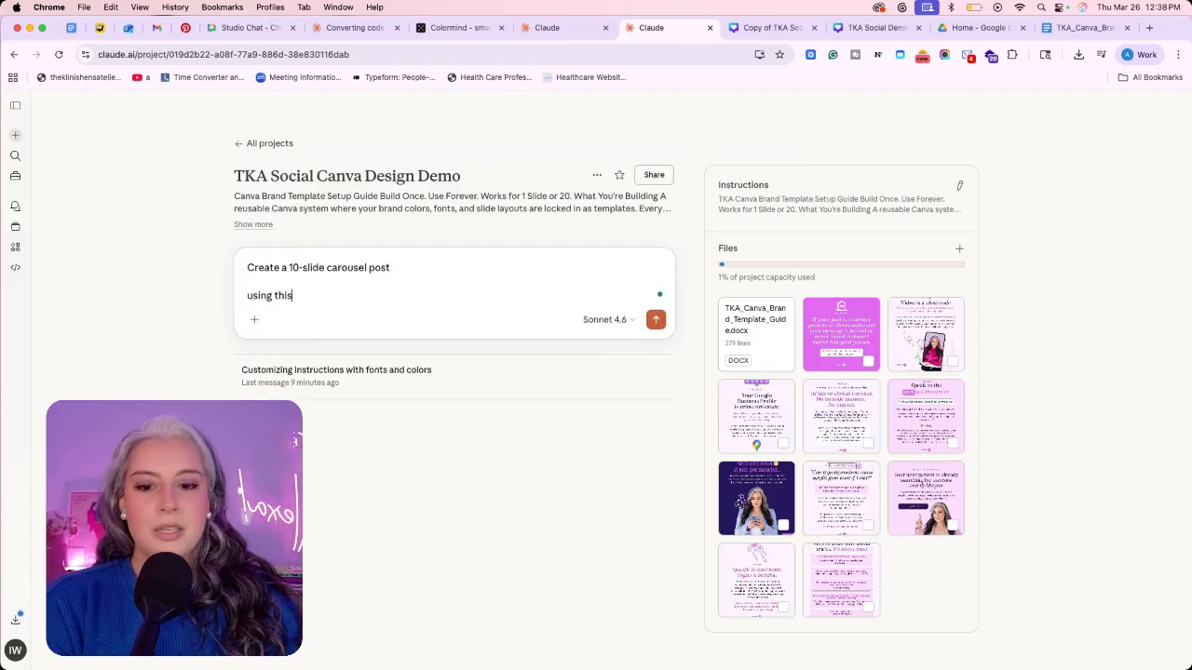
type(" teamplte")
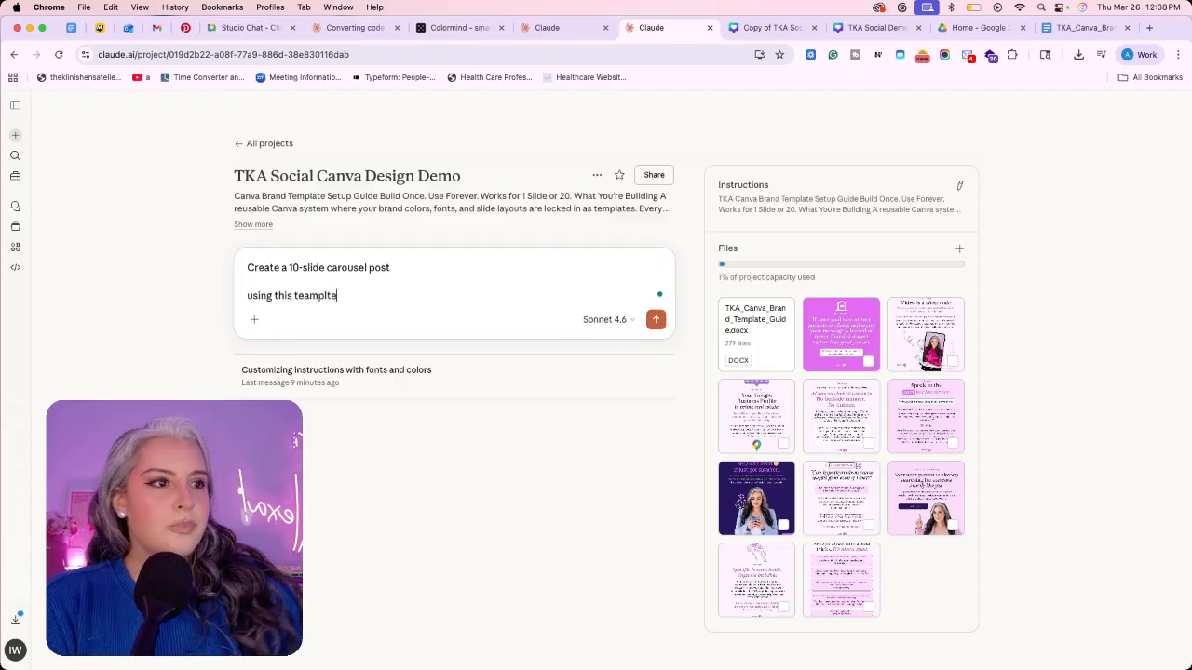
key("super+v")
left_click_drag(337, 295, 296, 294)
type("template")
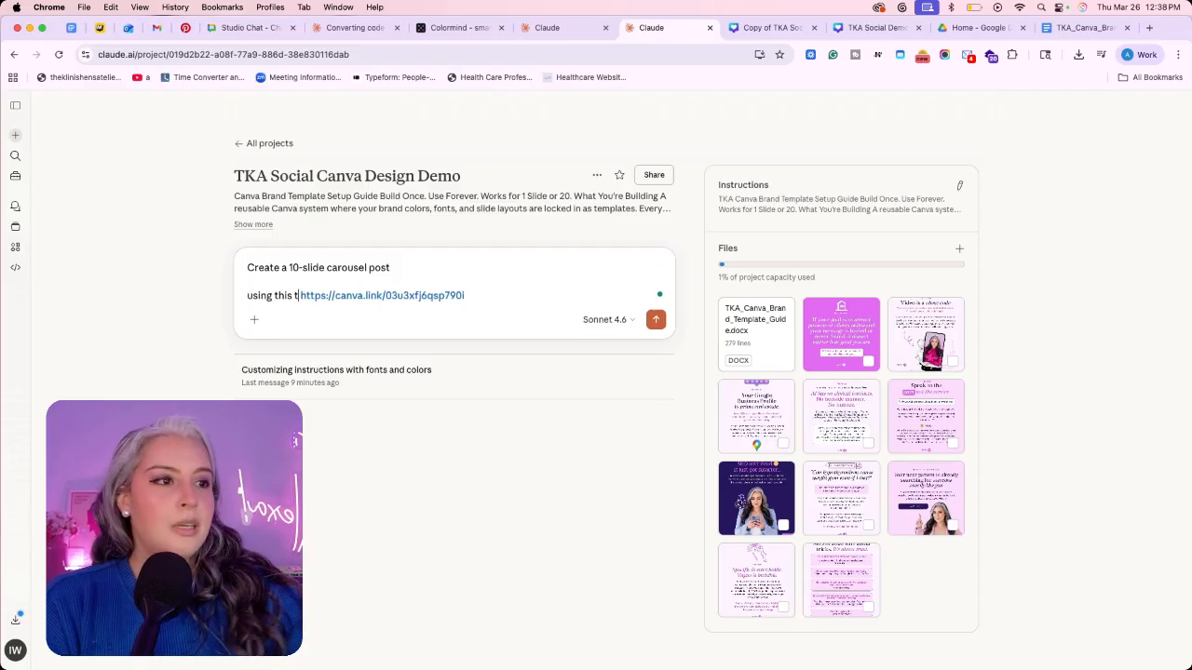
left_click(419, 270)
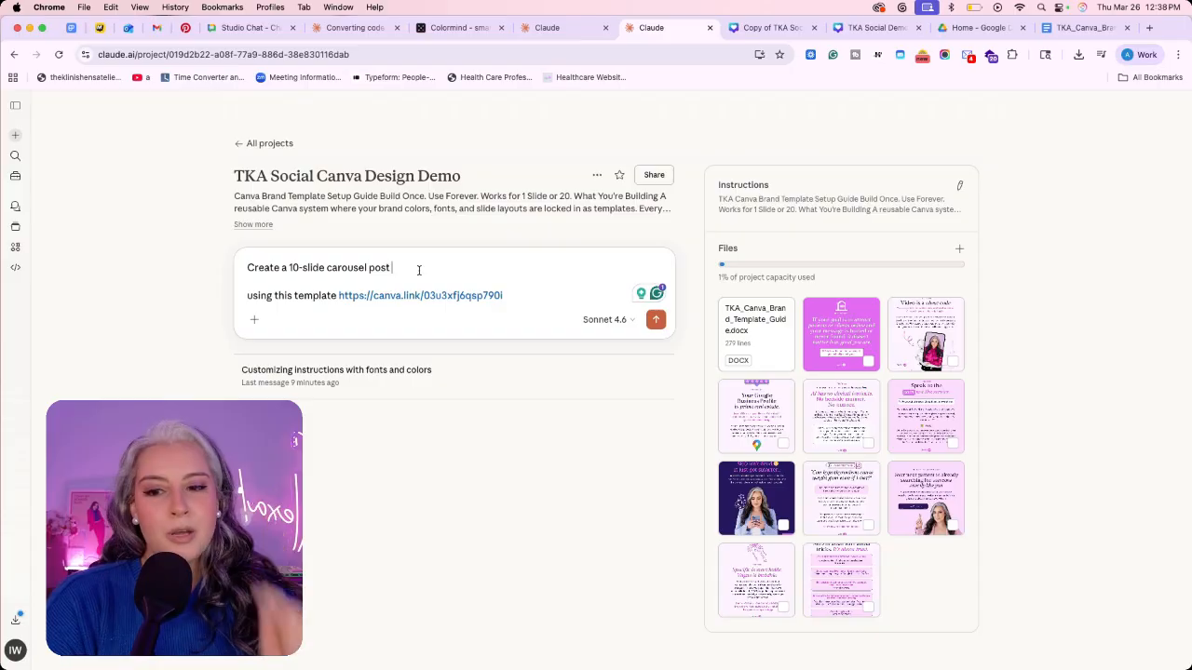
key("shift+Return")
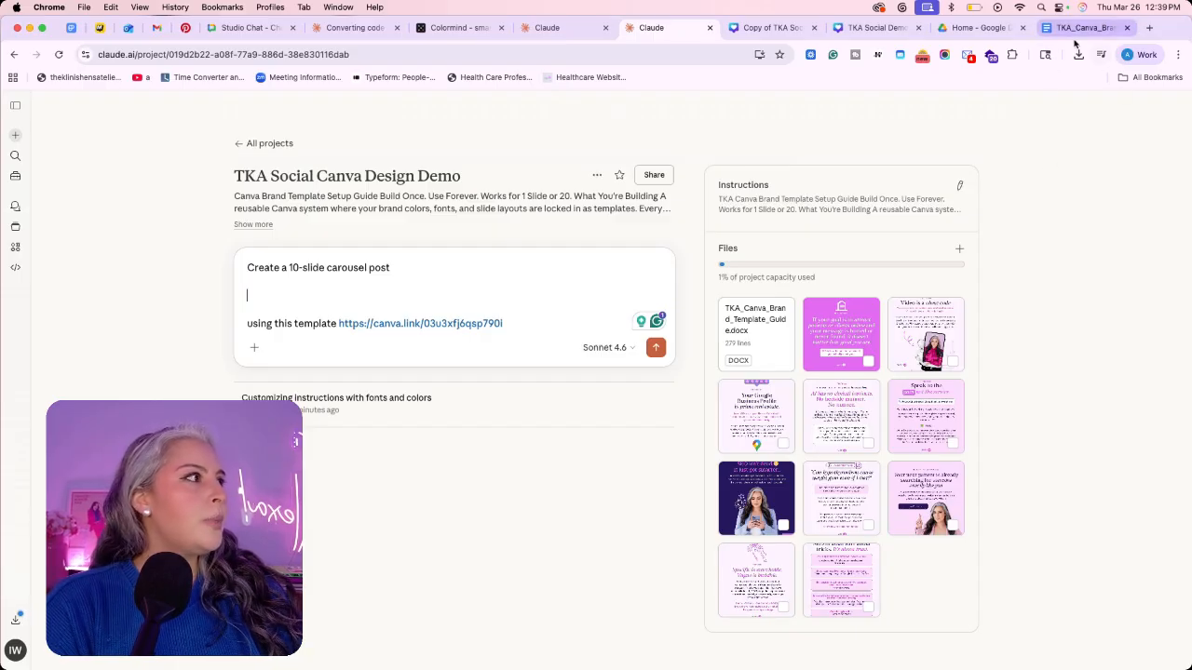
Open theklinishensatelier.com/blog in a new browser tab.
left_click(1149, 28)
type("th")
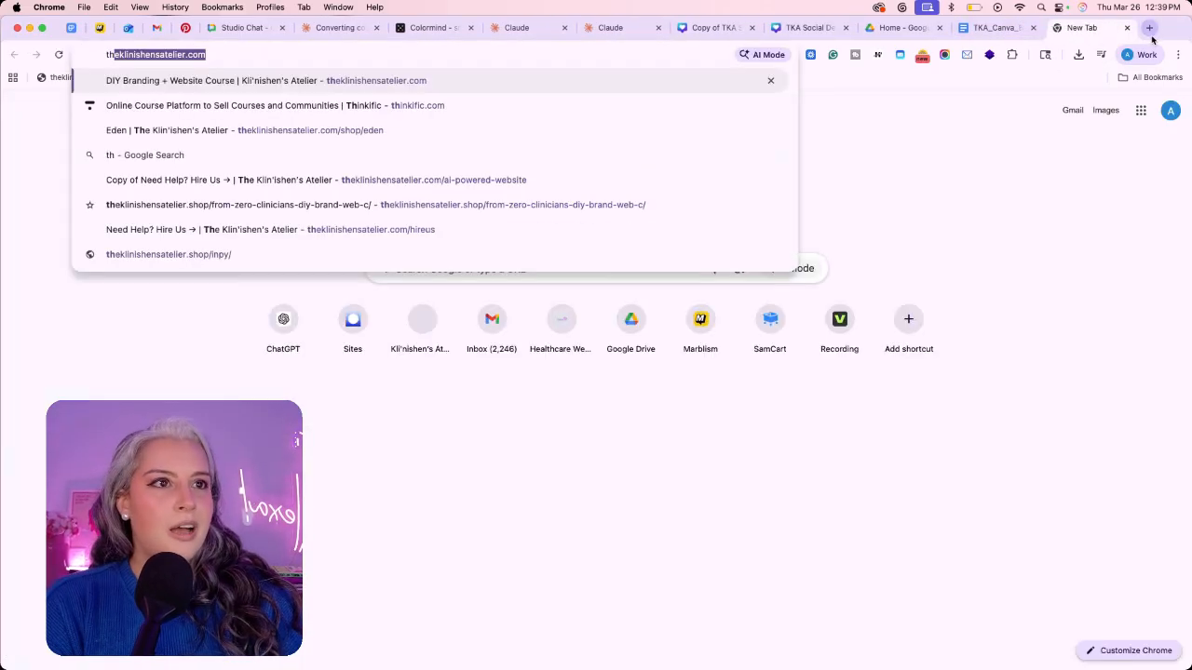
key("Right")
type("/")
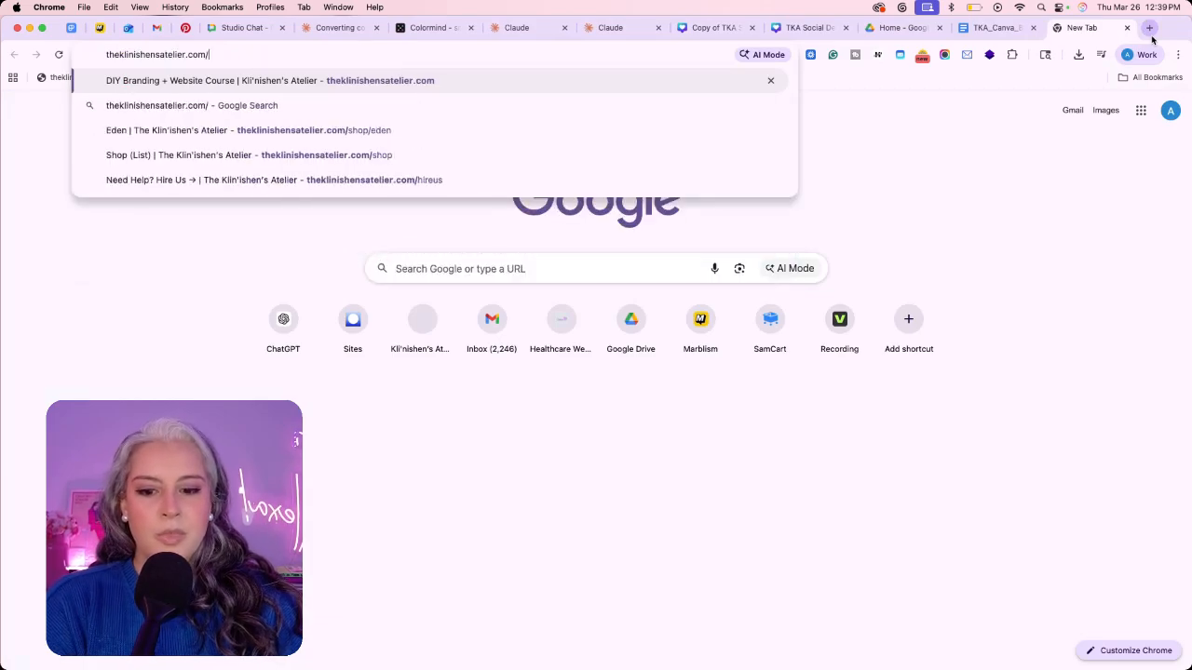
type("blog")
key("Return")
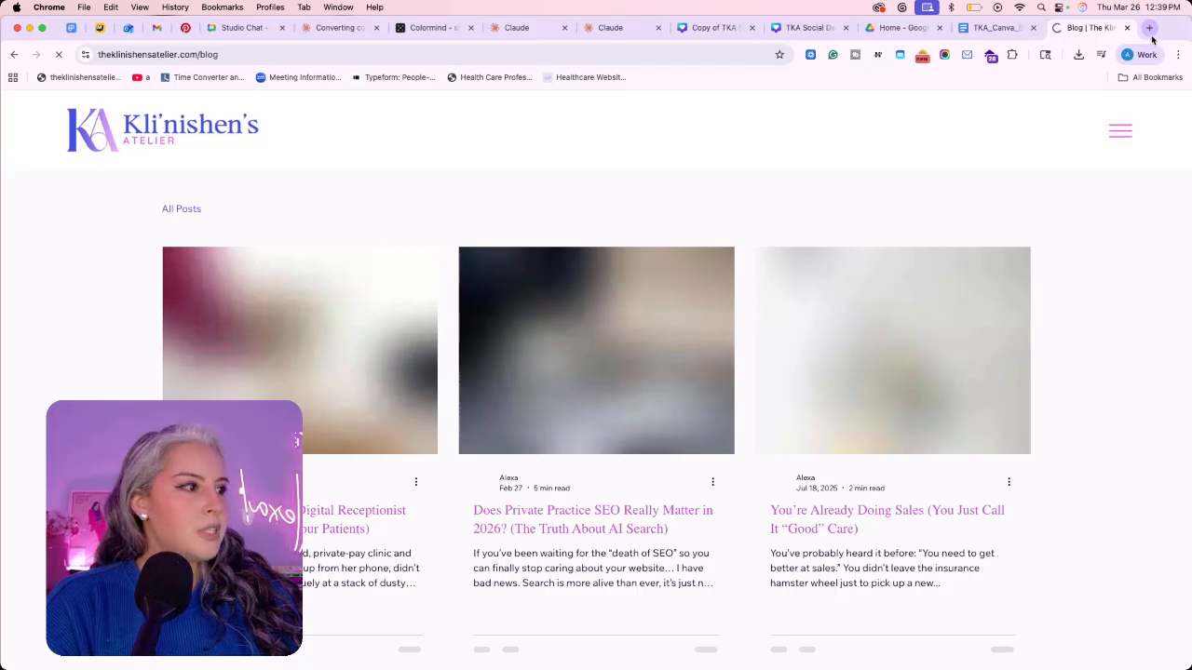
Open the blog post "8 Common Themes I Found Across the Websites I Reviewed" and copy its web address.
scroll(838, 429, "down", 10)
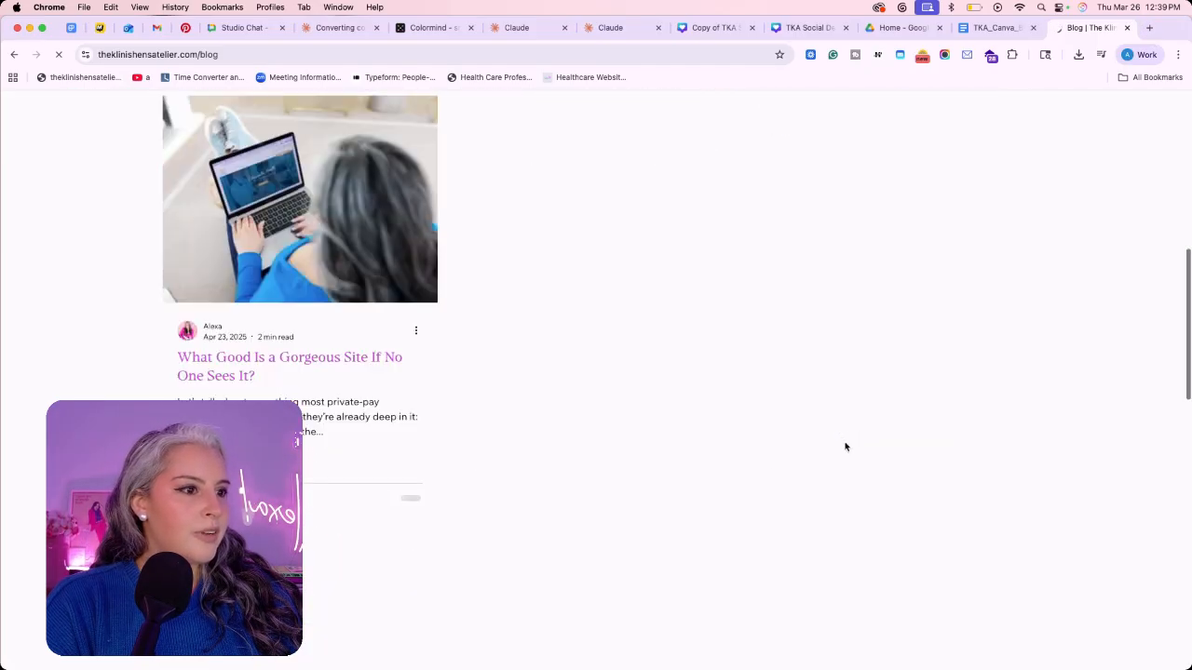
scroll(846, 447, "up", 5)
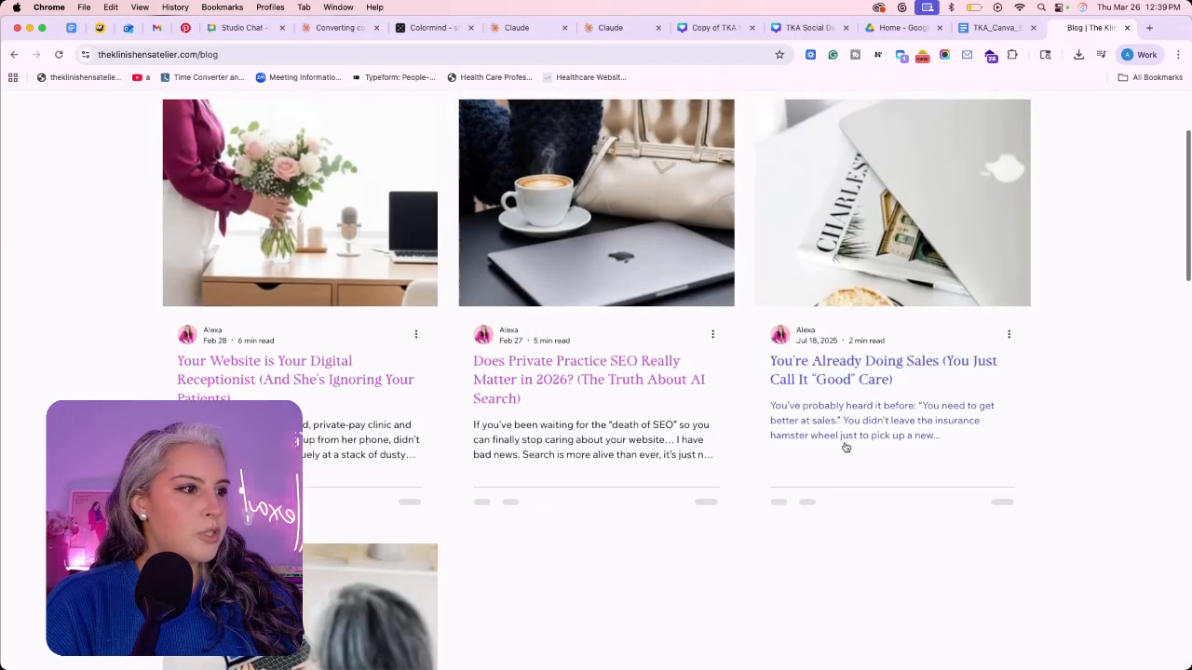
scroll(845, 447, "down", 8)
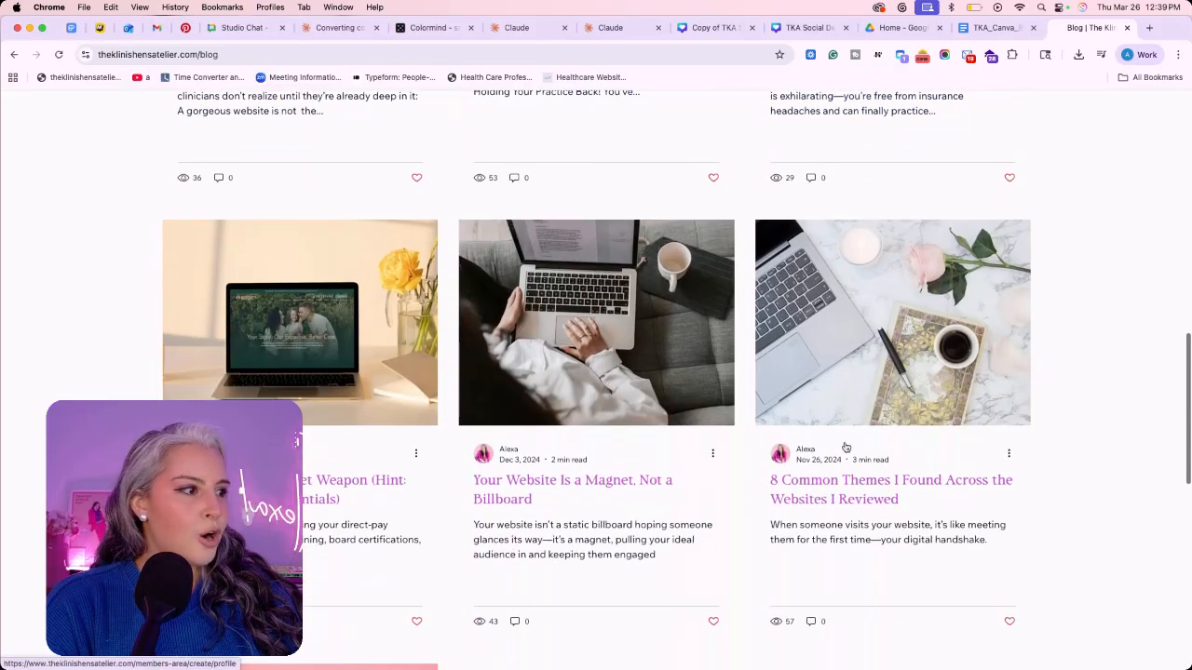
scroll(846, 447, "down", 3)
left_click(1008, 365)
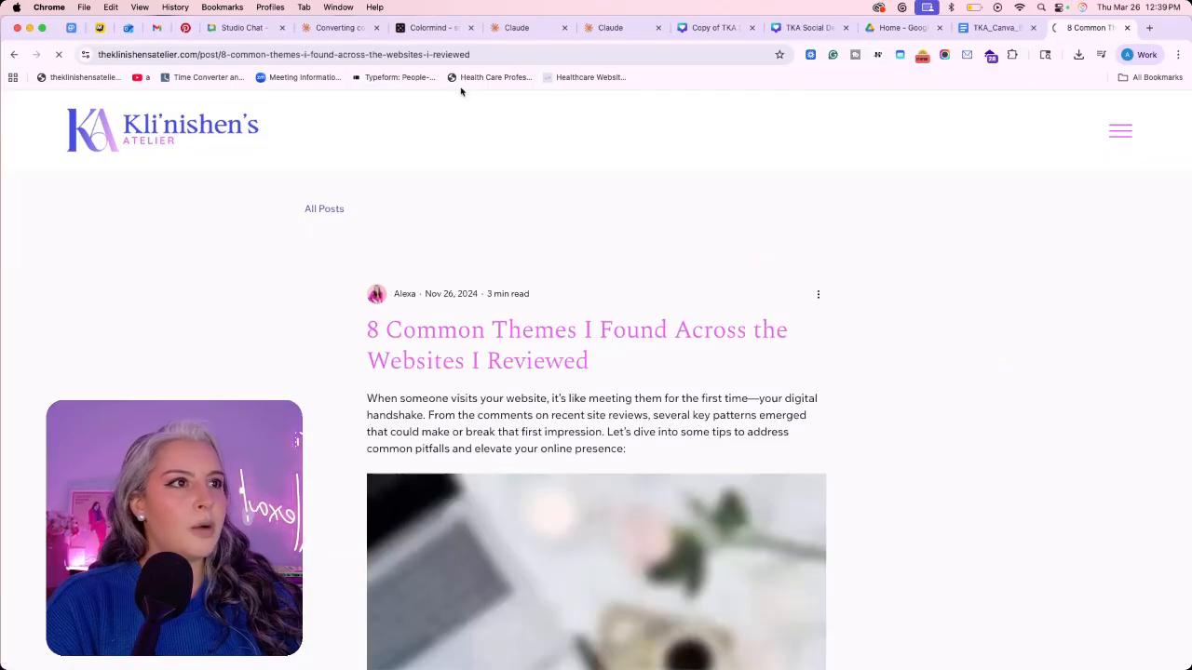
left_click(386, 58)
key("super+c")
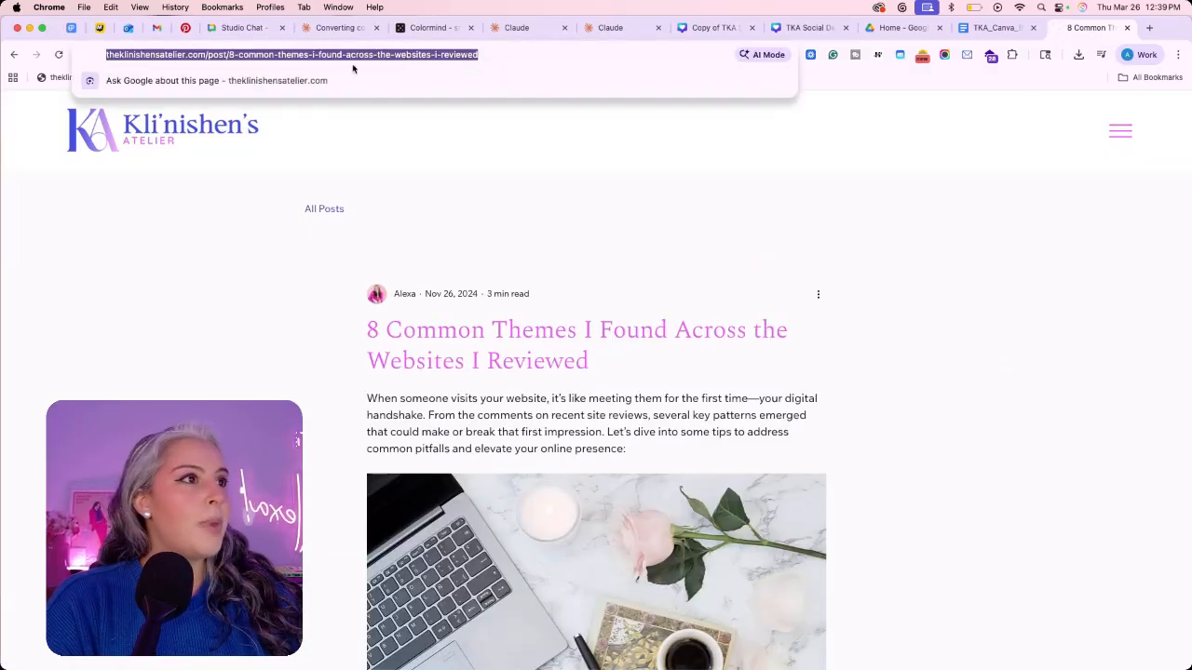
Paste the blog post link into the Claude prompt above the template line and add "from this blog" to the first line.
left_click(610, 27)
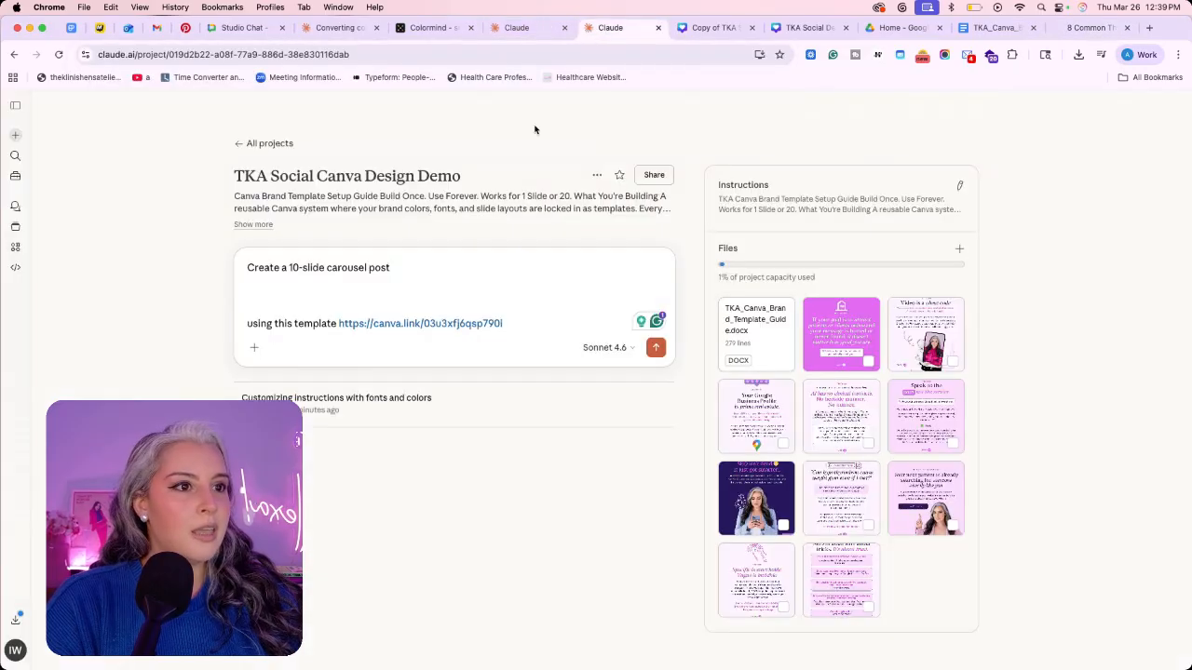
key("super+v")
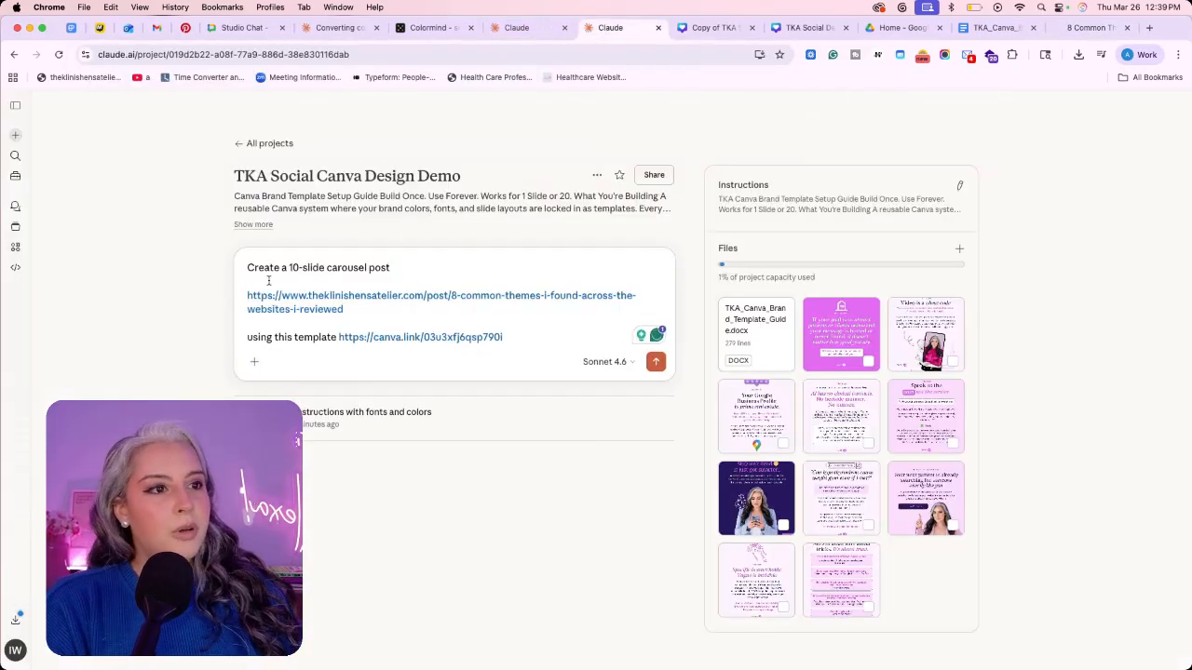
left_click(396, 267)
type("from t")
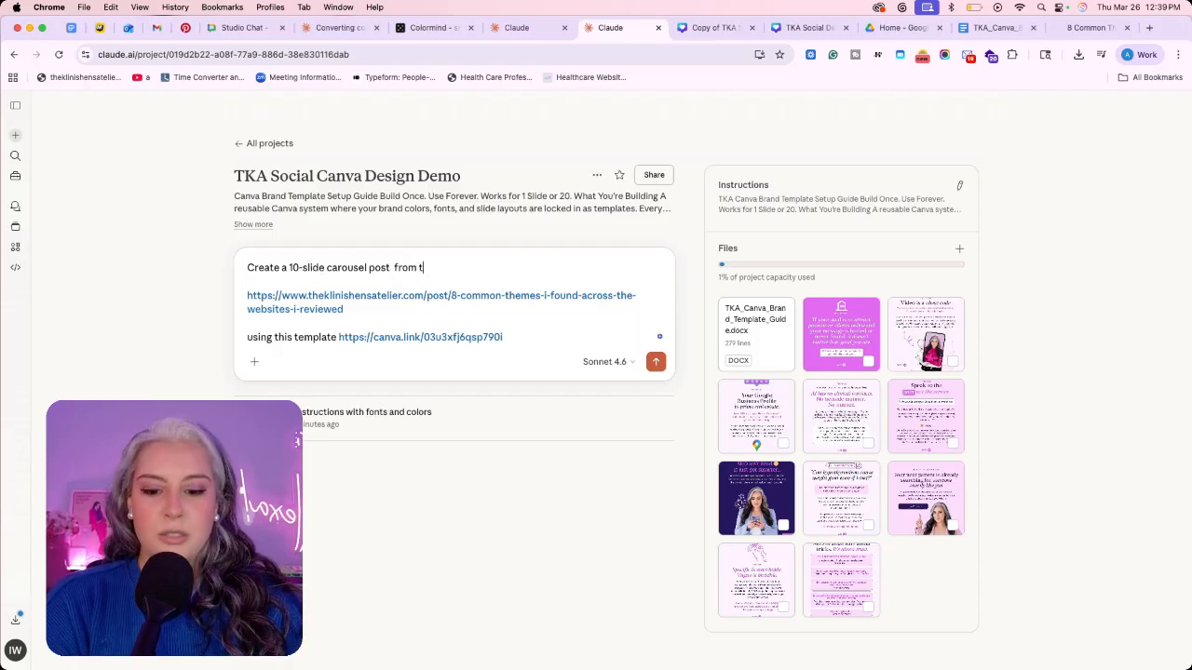
type("his blog")
Begin a new paragraph starting with "omm" between the blog link and the template line of the prompt.
left_click(501, 338)
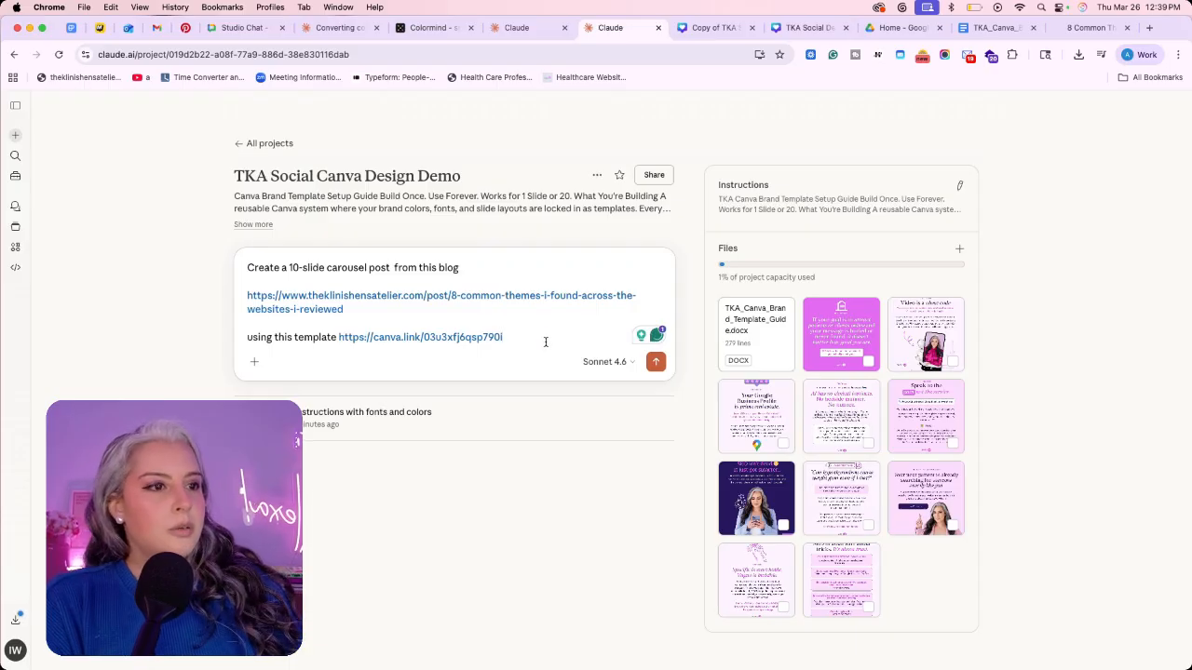
left_click(398, 322)
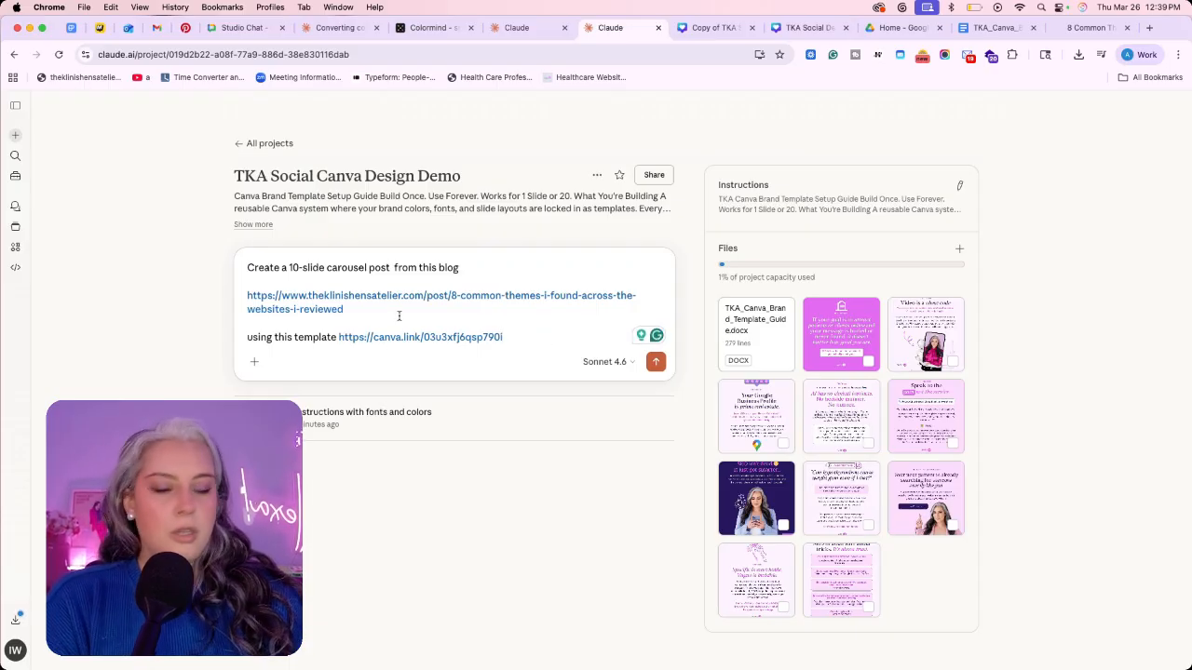
key("shift+Return")
key("shift+Return")
type("Use")
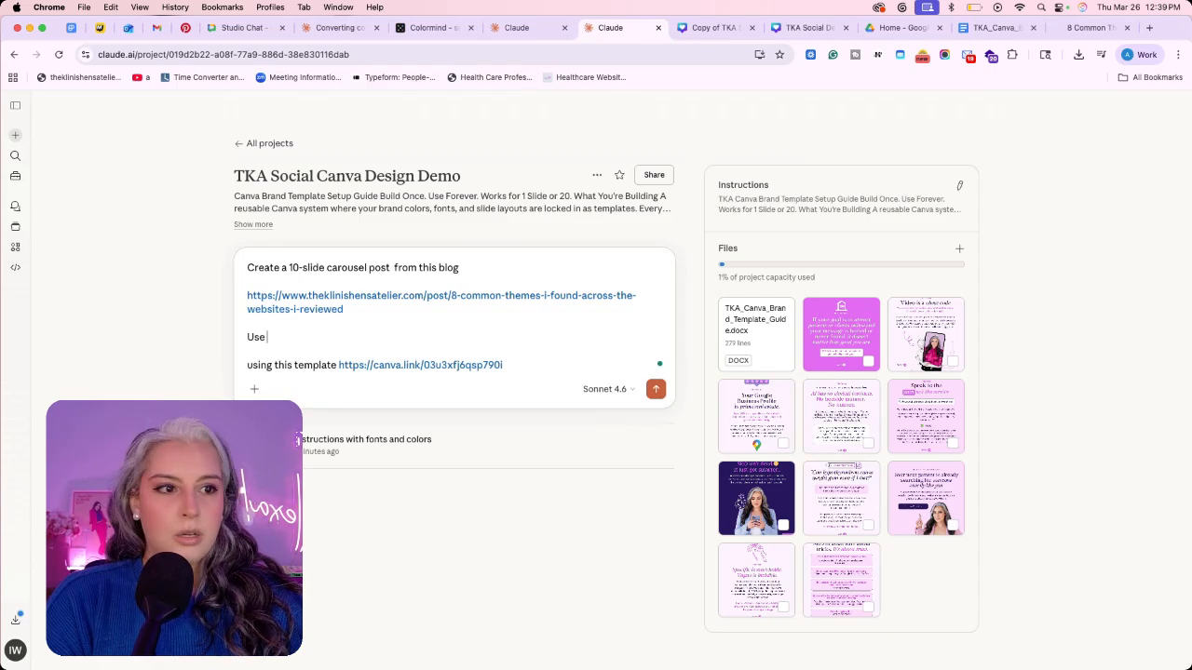
key("BackSpace")
key("BackSpace")
key("BackSpace")
key("BackSpace")
type("omment")
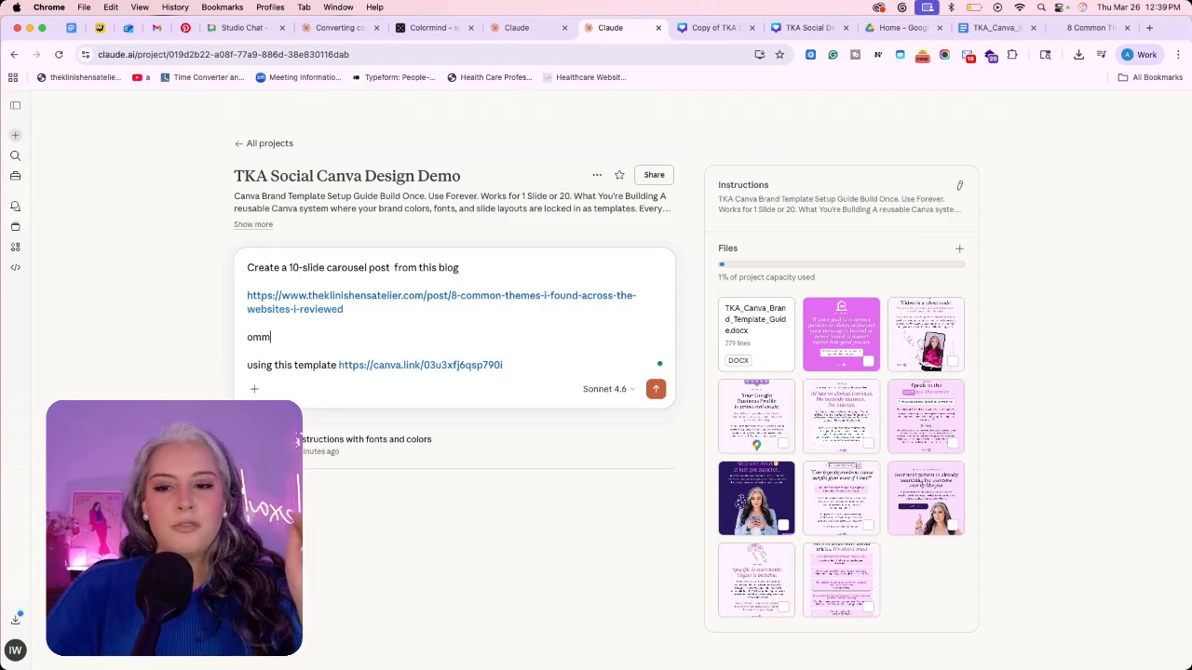
Add the line 'Comment "Audit" as my CTA to offer a free audit' between the blog link and the template link in the prompt.
key("BackSpace")
key("BackSpace")
key("BackSpace")
key("BackSpace")
key("BackSpace")
key("BackSpace")
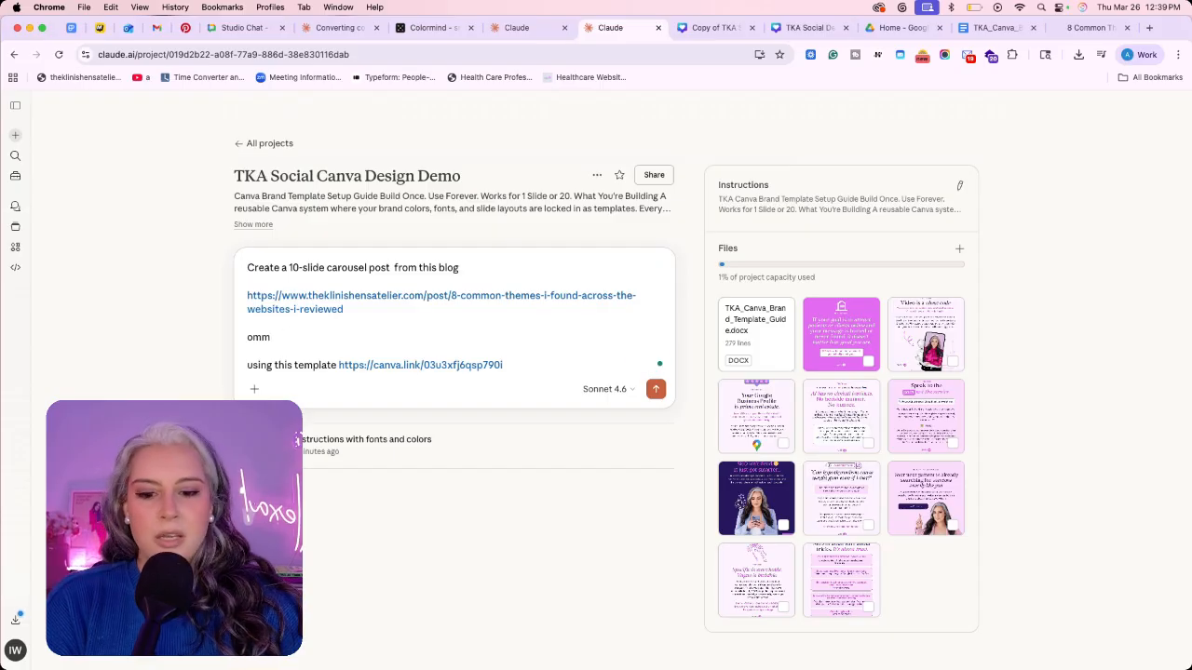
type("Comment")
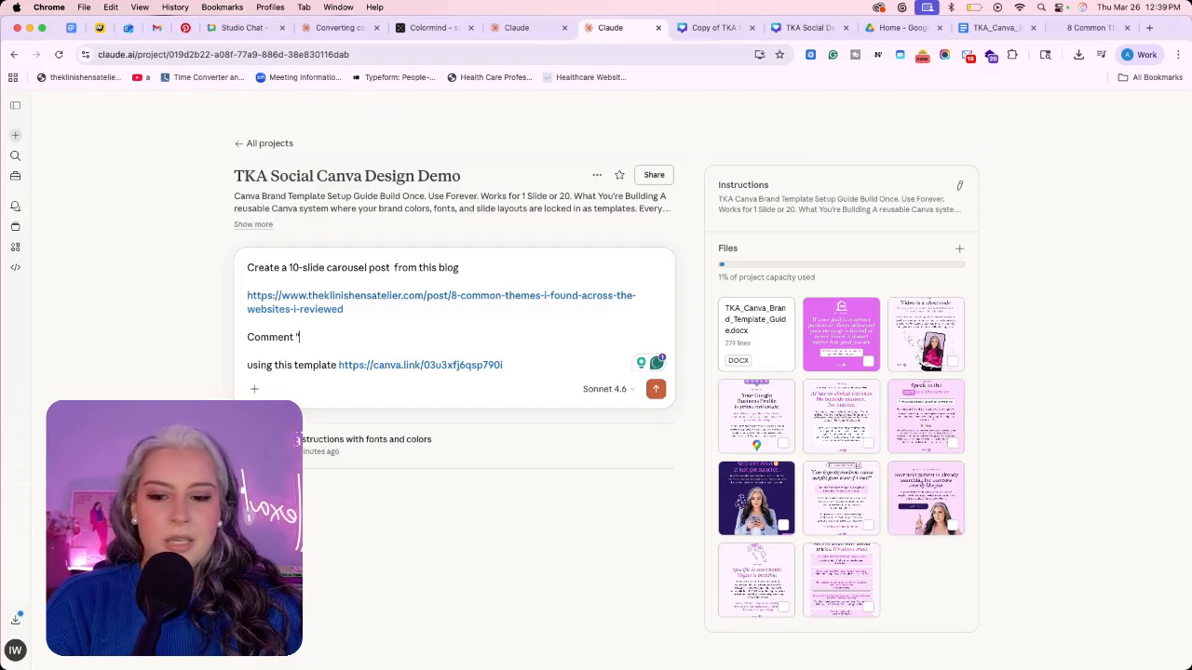
type("Audit\"")
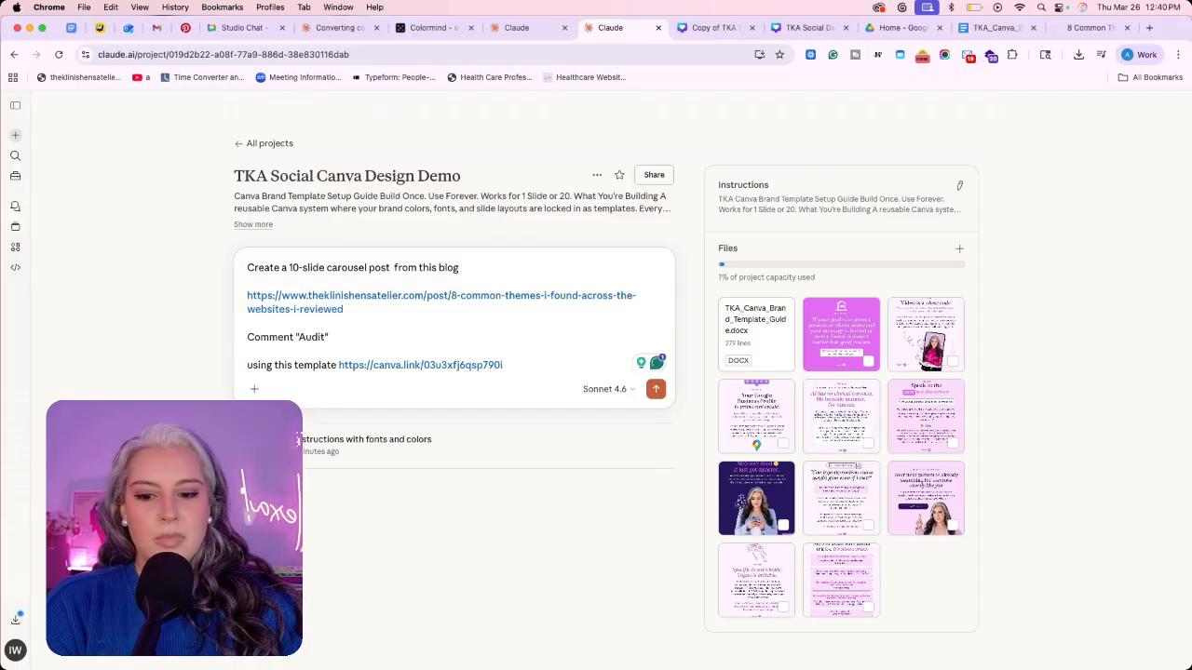
type(" as my CTA")
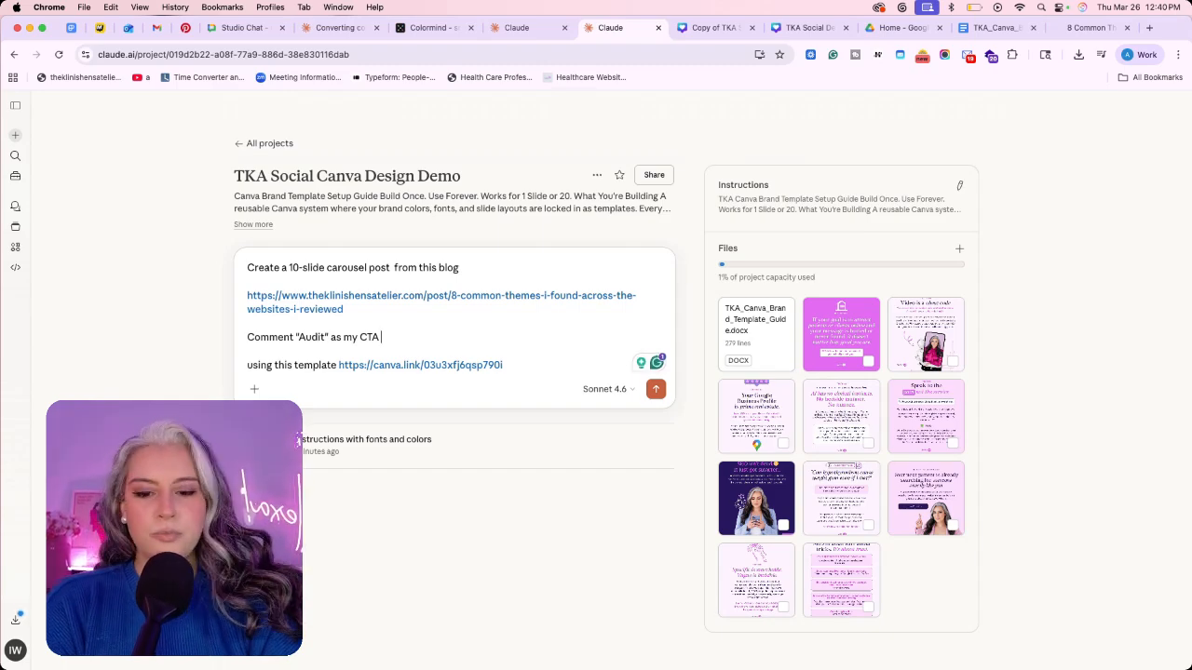
type("to offer a")
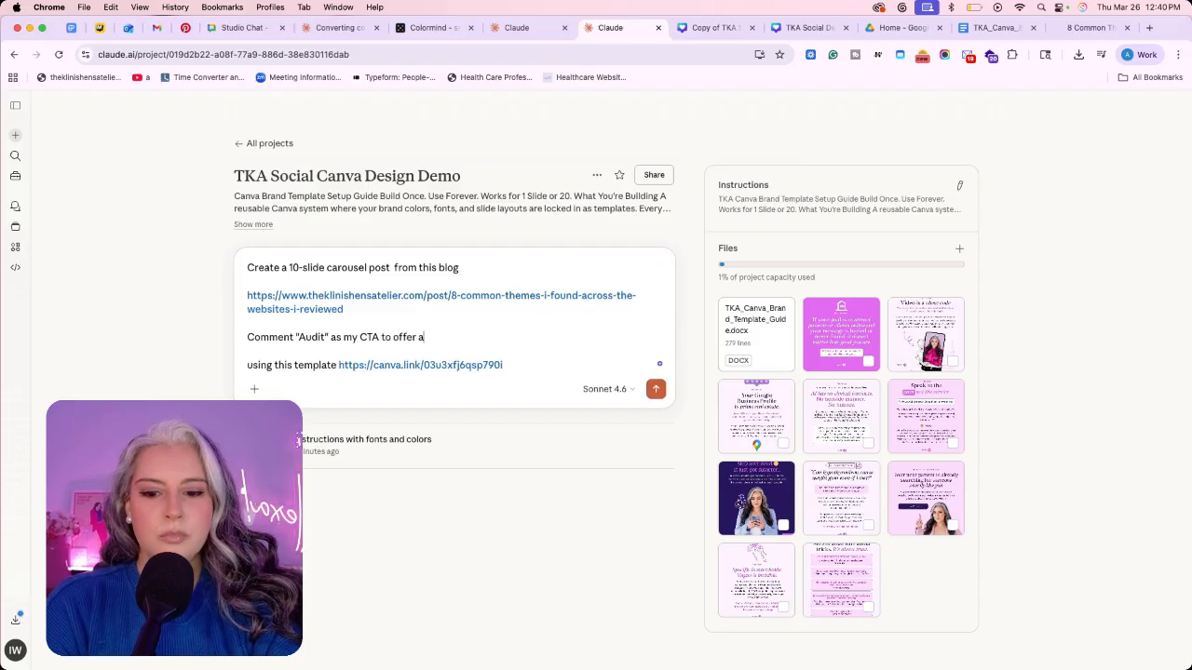
type(" free audit")
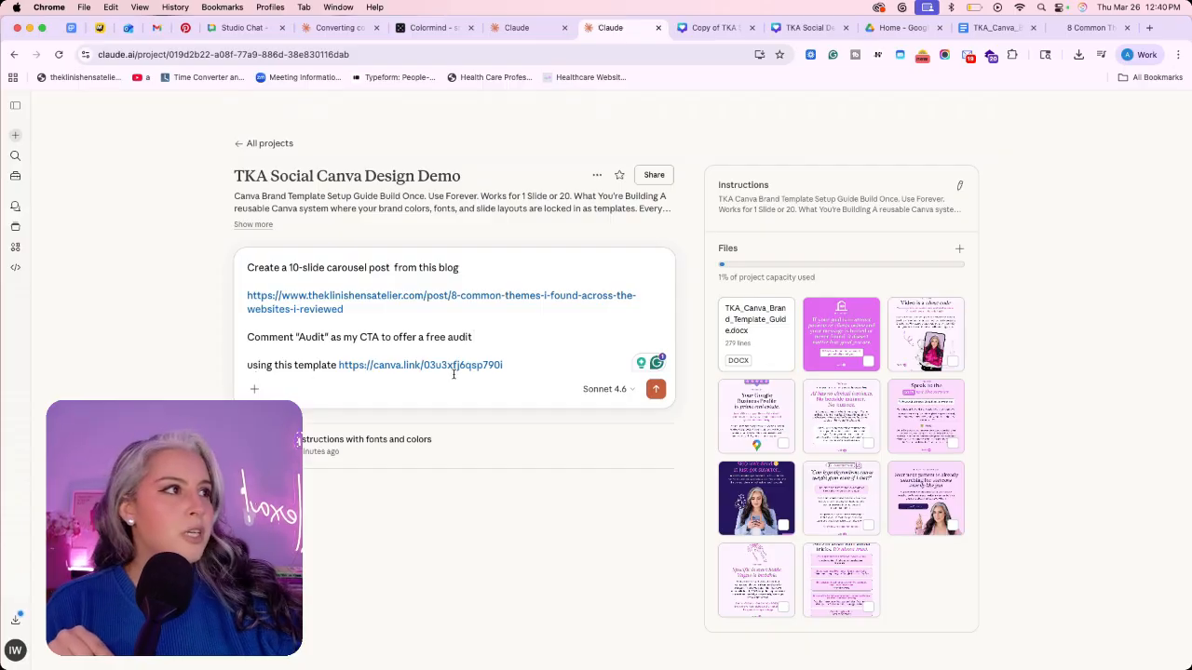
Check the shared Canva template's link, return to Claude and submit the 10-slide carousel prompt.
left_click(713, 28)
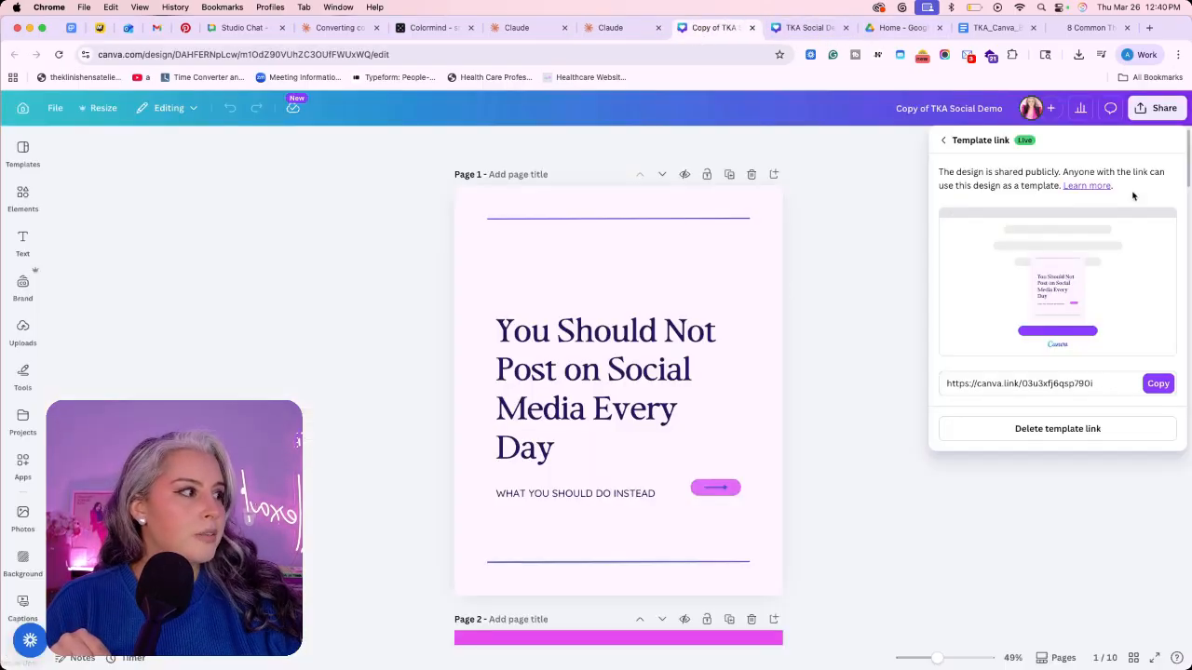
left_click(607, 28)
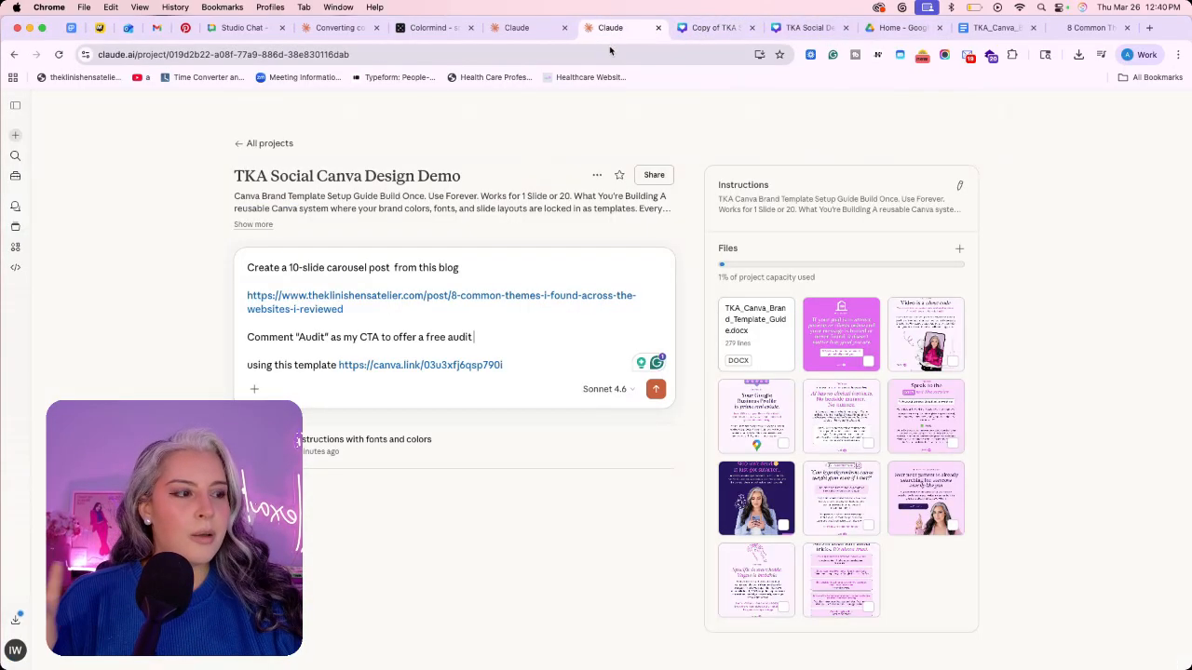
left_click(655, 391)
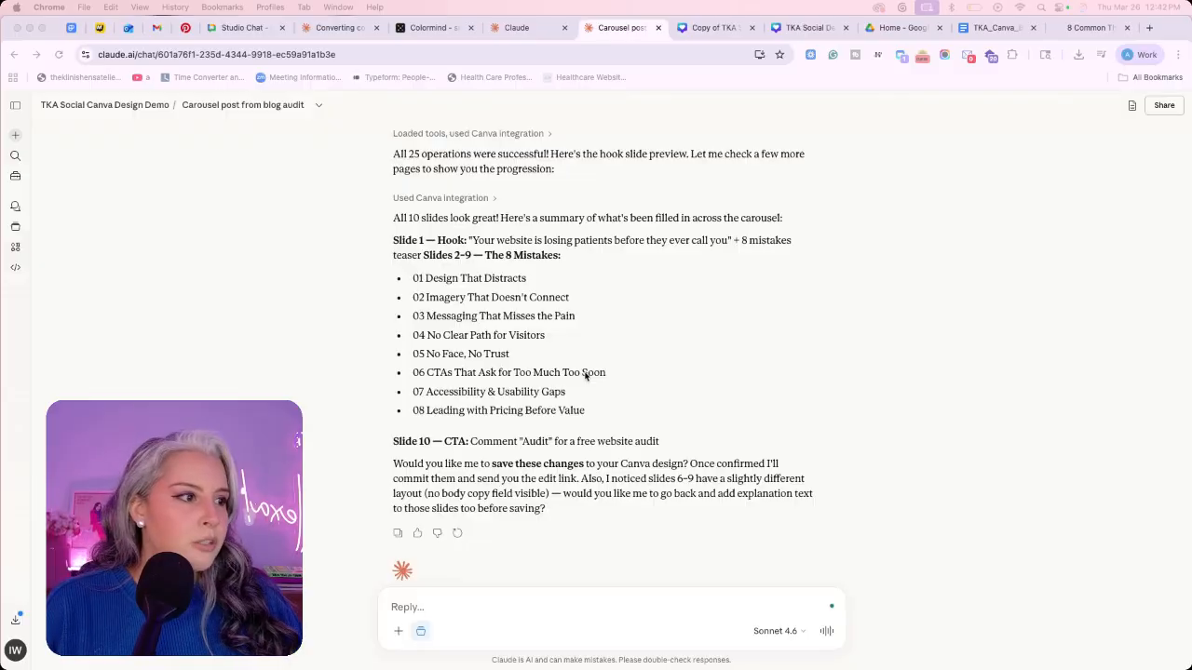
Read the carousel summary and reply "yes save" to have the changes committed to the Canva design.
scroll(584, 375, "down", 1)
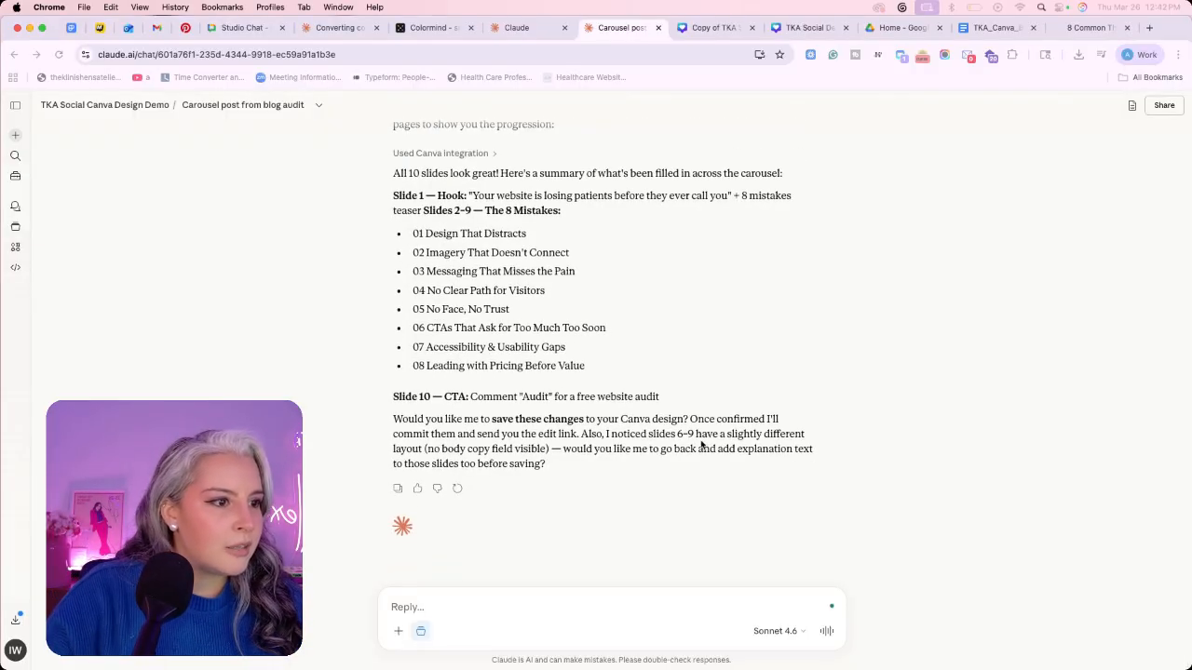
left_click_drag(585, 470, 390, 465)
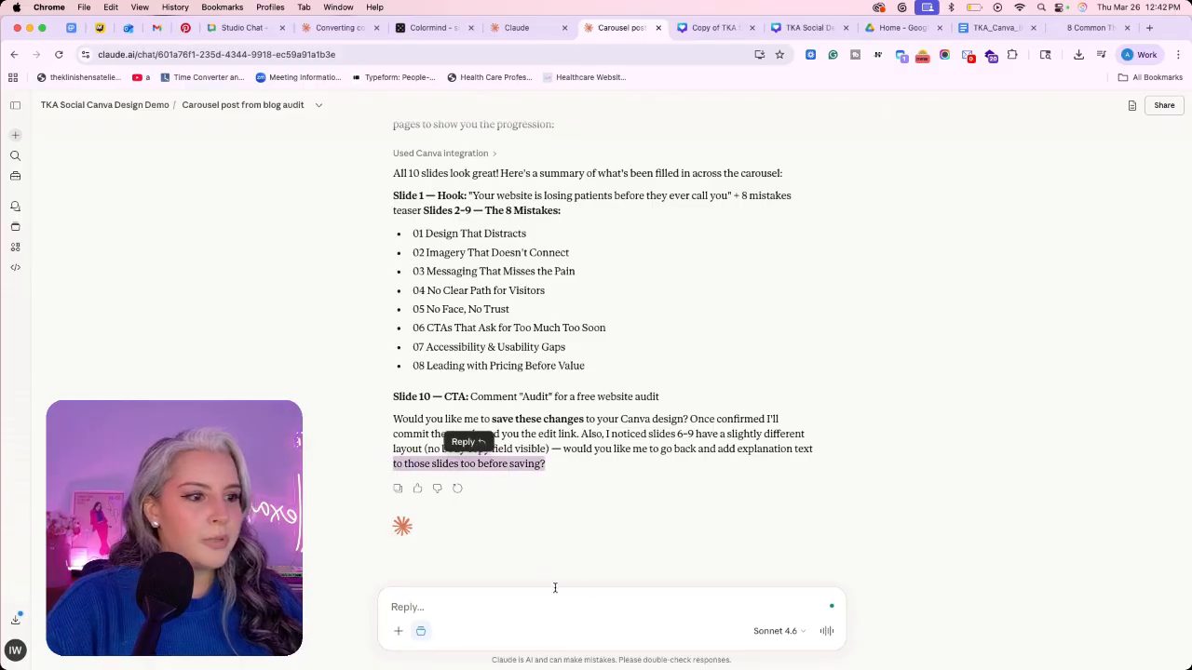
left_click(503, 594)
type("yes s")
type("ave")
key("Return")
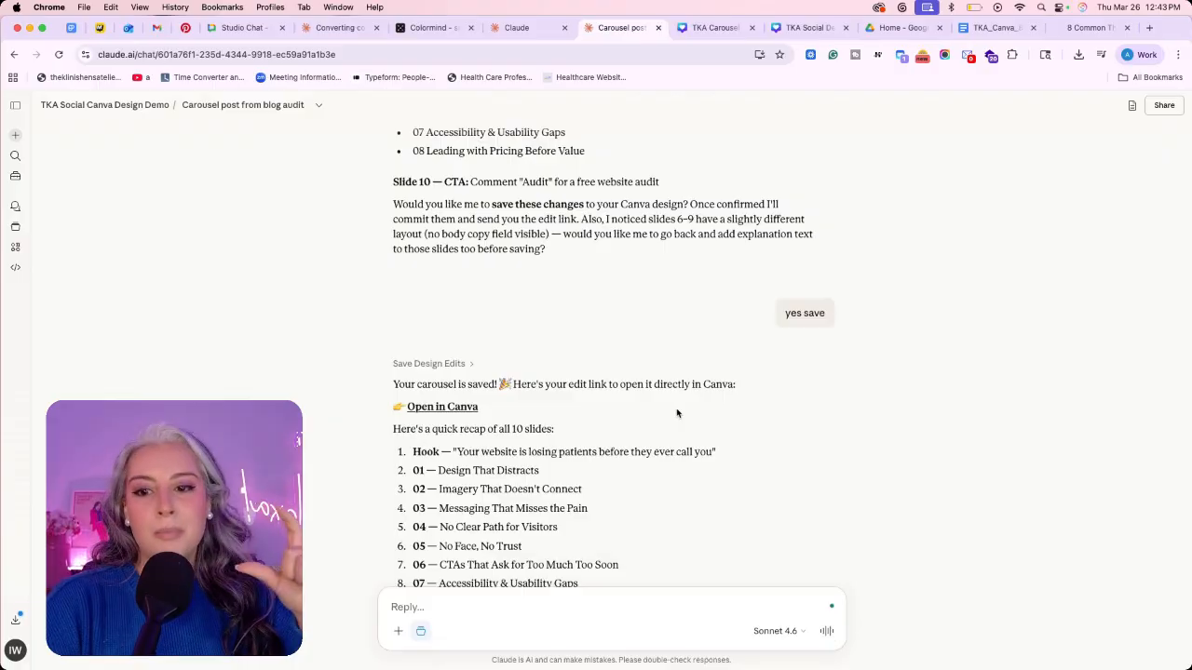
Open the saved carousel in Canva and move page 1's heading and subtitle block up, clear of the arrow.
scroll(617, 500, "down", 3)
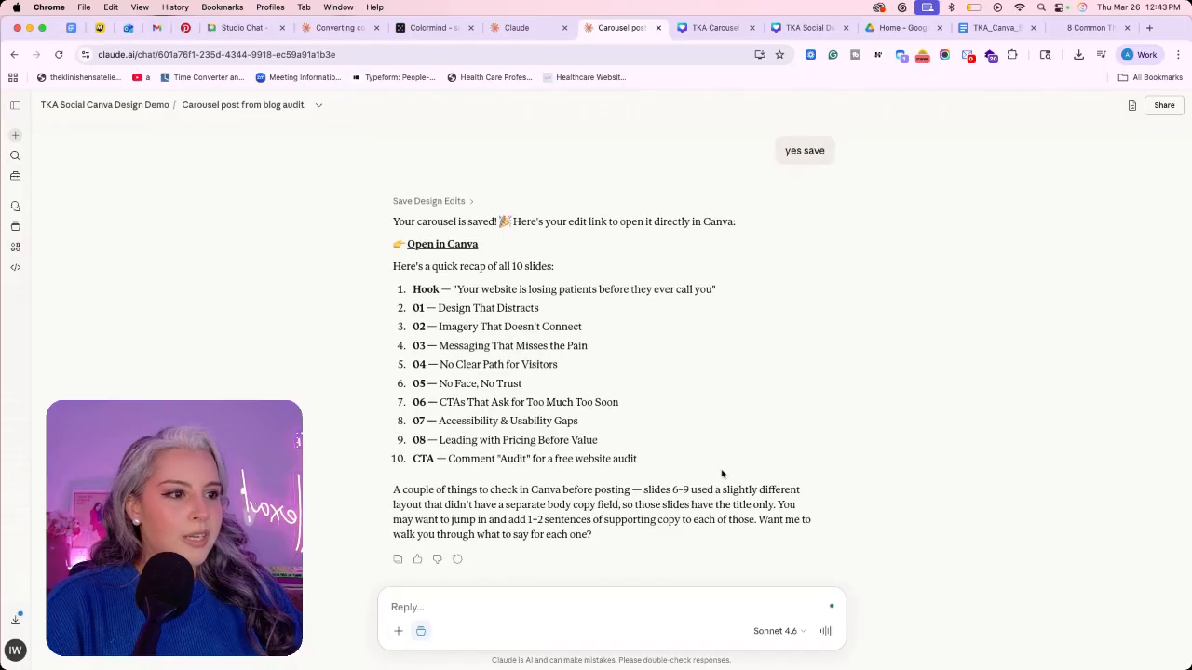
left_click(442, 245)
left_click(690, 425)
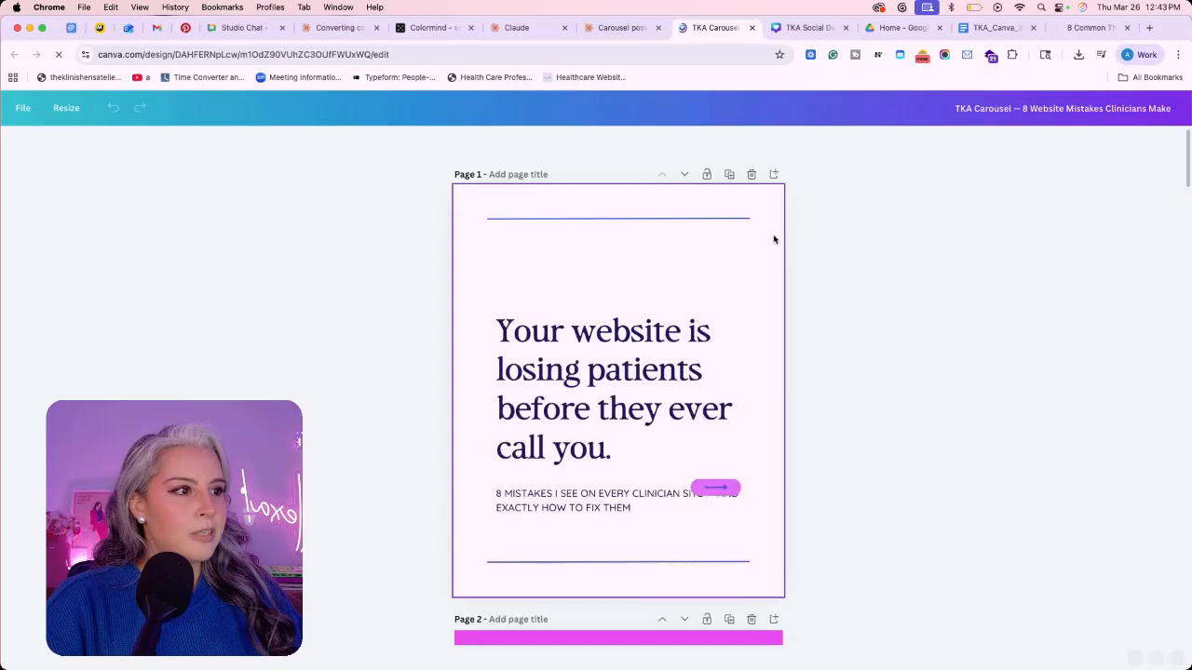
left_click(588, 397)
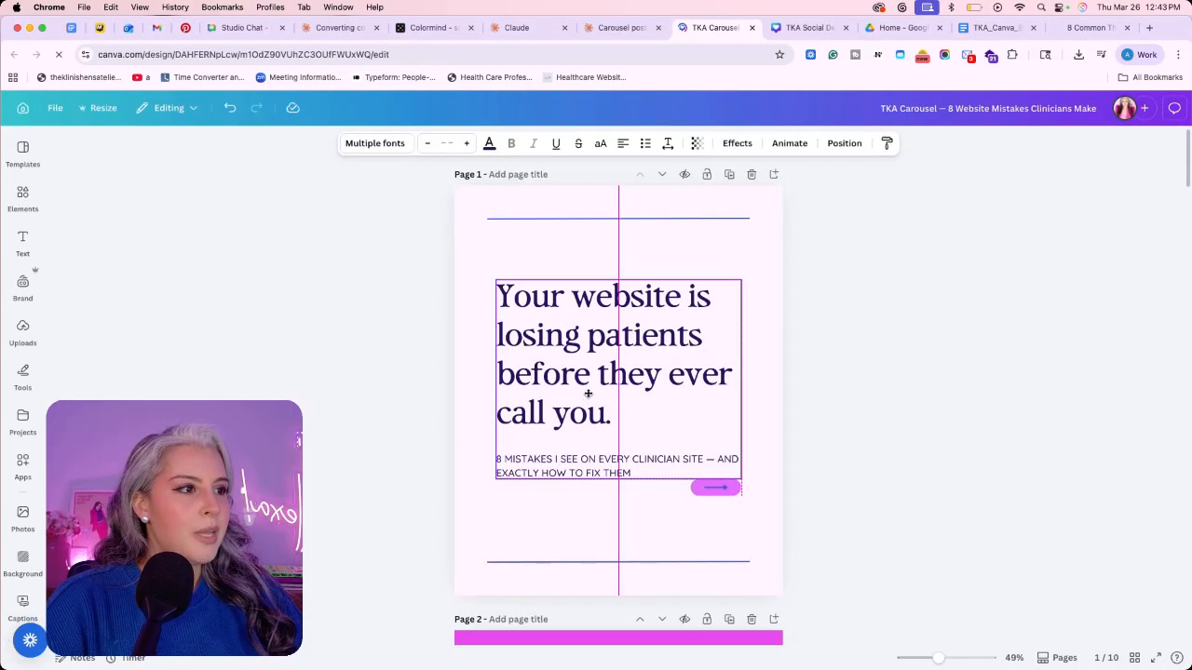
Review the carousel's pages through page 10, checking headings, body copy and arrow placement, and re-examine the layouts of pages 6 and 7.
scroll(710, 403, "down", 15)
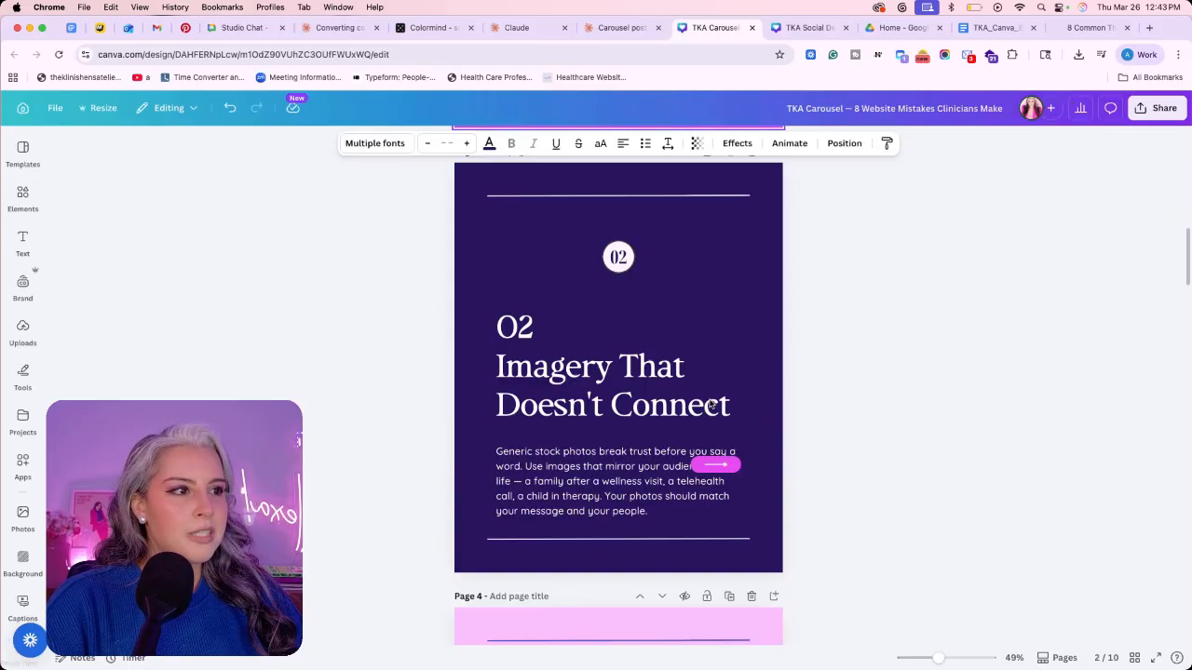
scroll(710, 403, "up", 3)
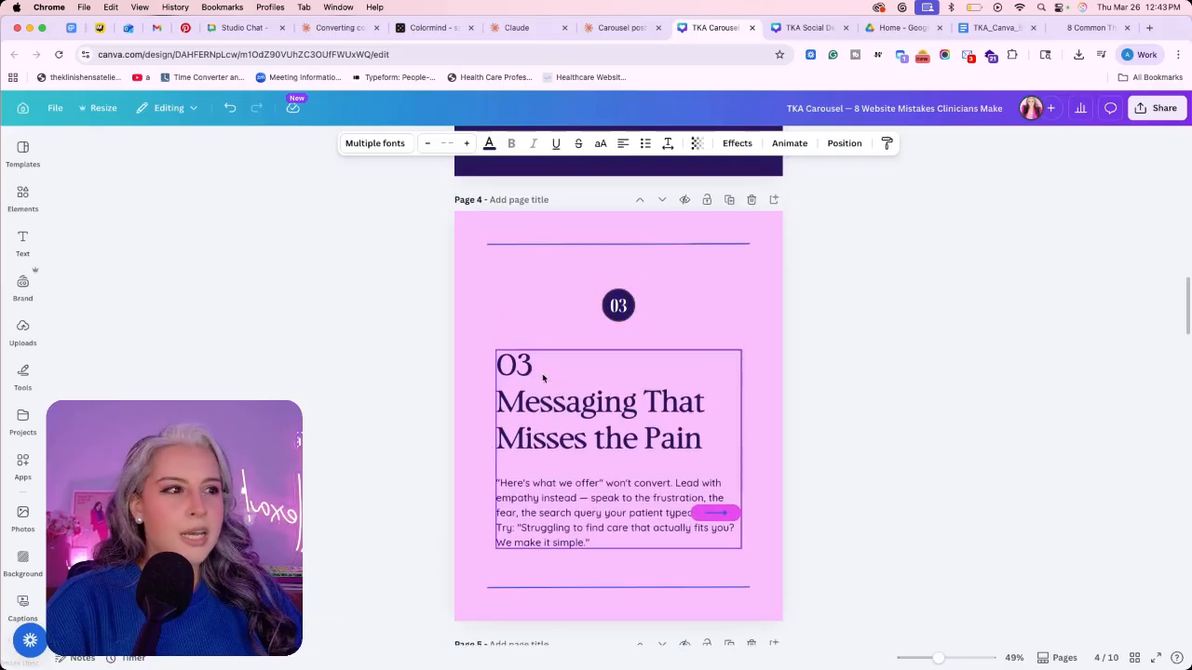
scroll(544, 377, "down", 7)
scroll(544, 377, "down", 13)
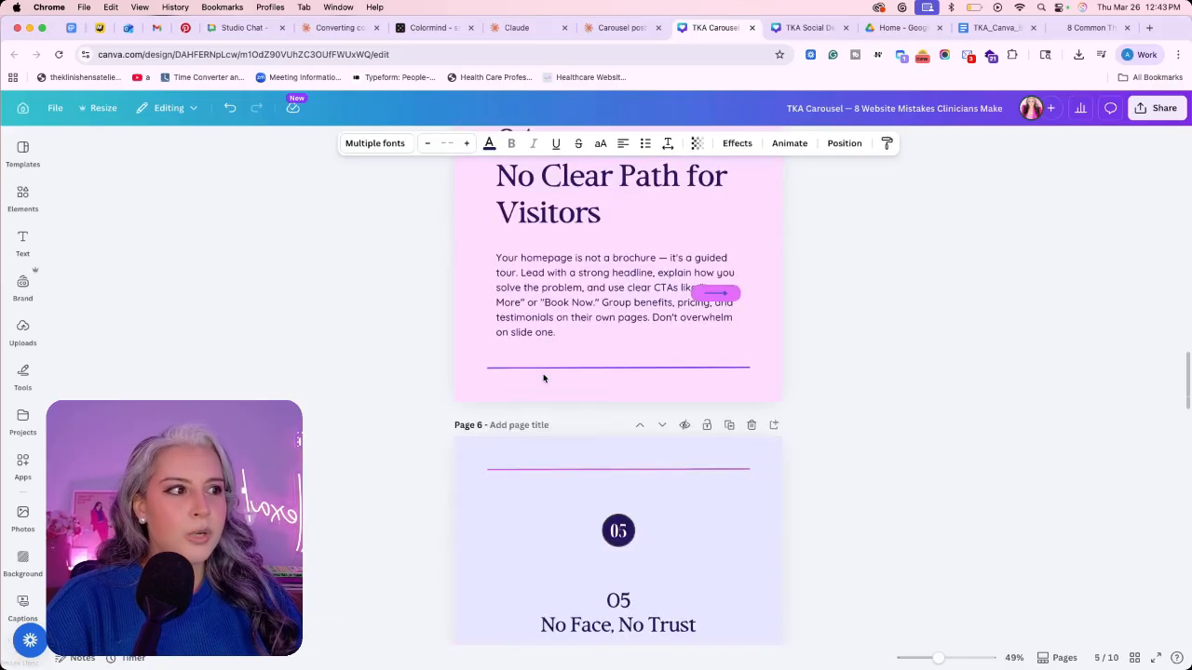
scroll(543, 377, "down", 14)
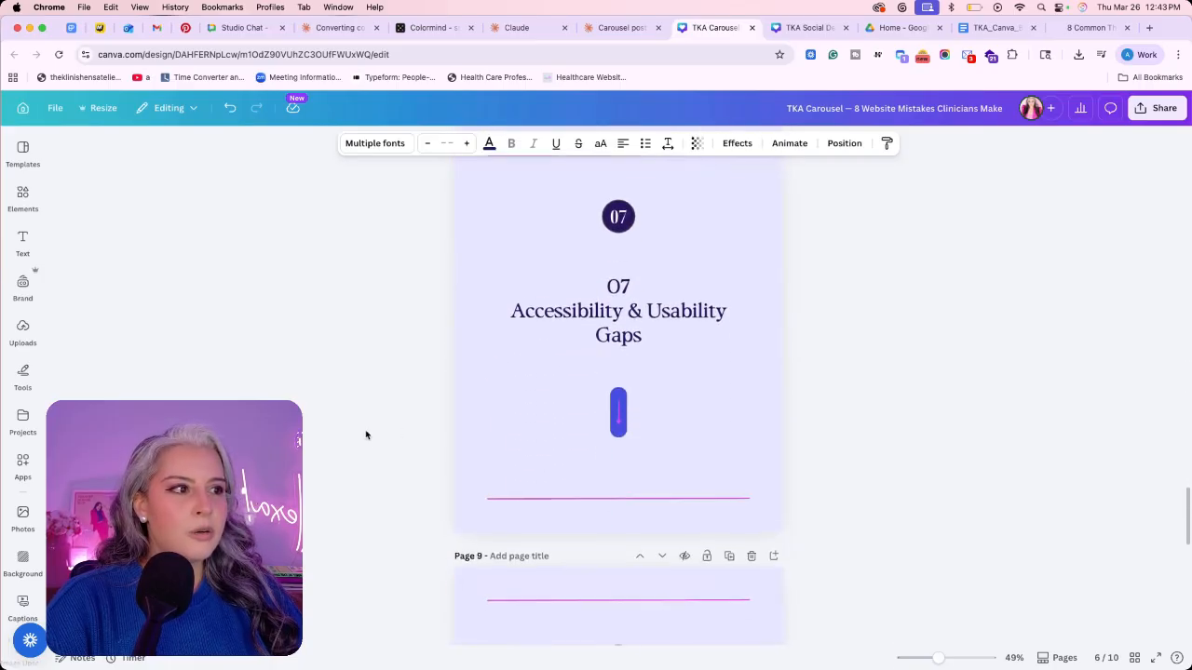
scroll(374, 431, "down", 7)
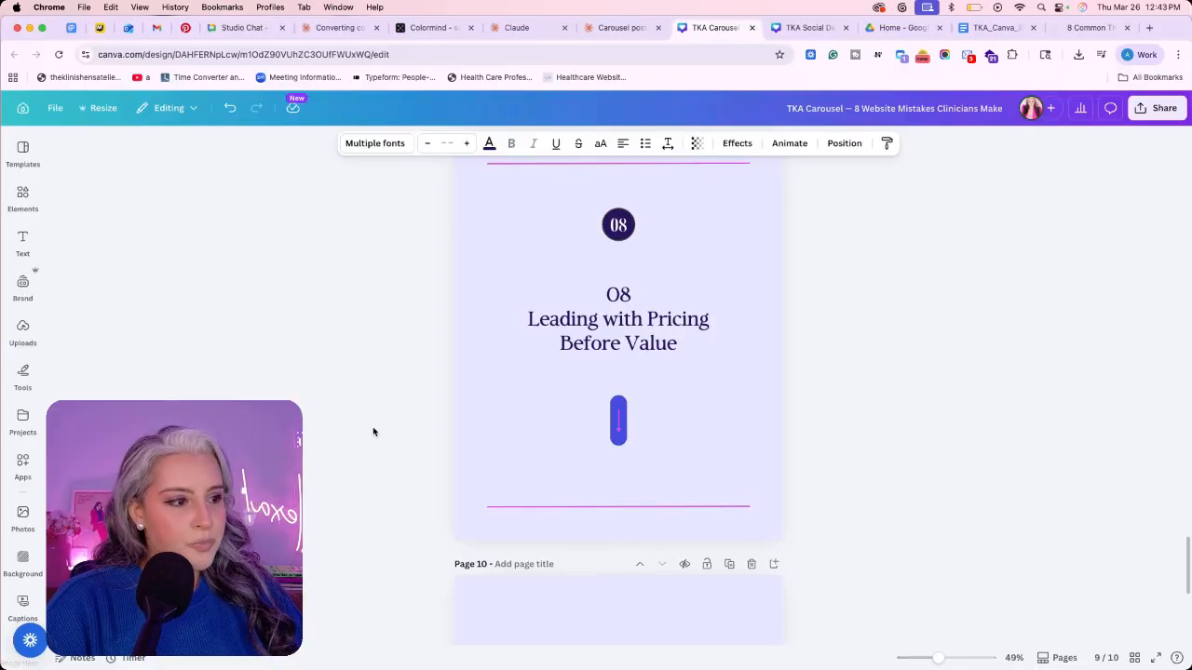
scroll(373, 431, "down", 6)
scroll(374, 431, "up", 6)
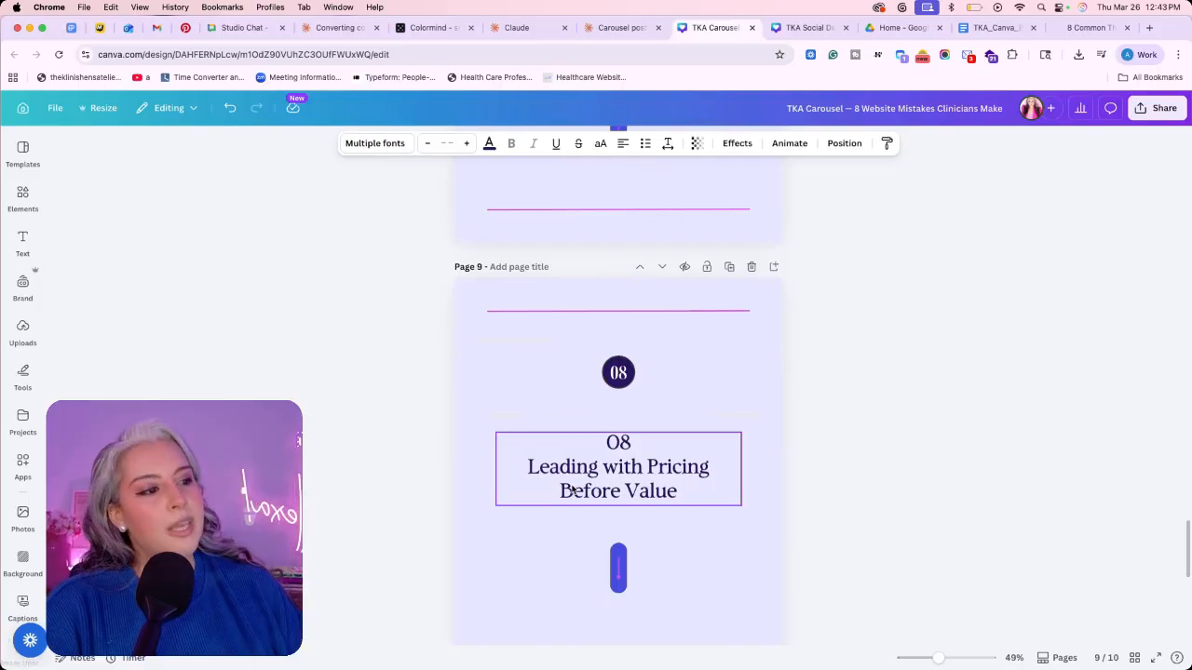
scroll(665, 438, "up", 20)
left_click(603, 323)
left_click(603, 323)
scroll(540, 466, "down", 10)
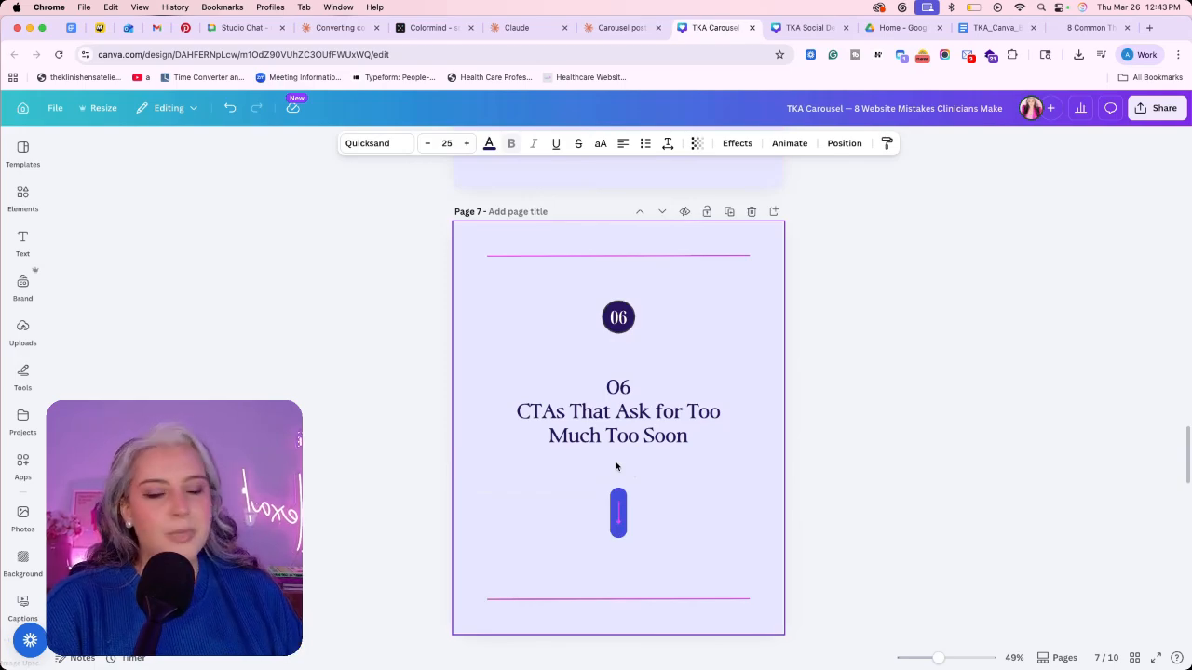
scroll(616, 465, "up", 1)
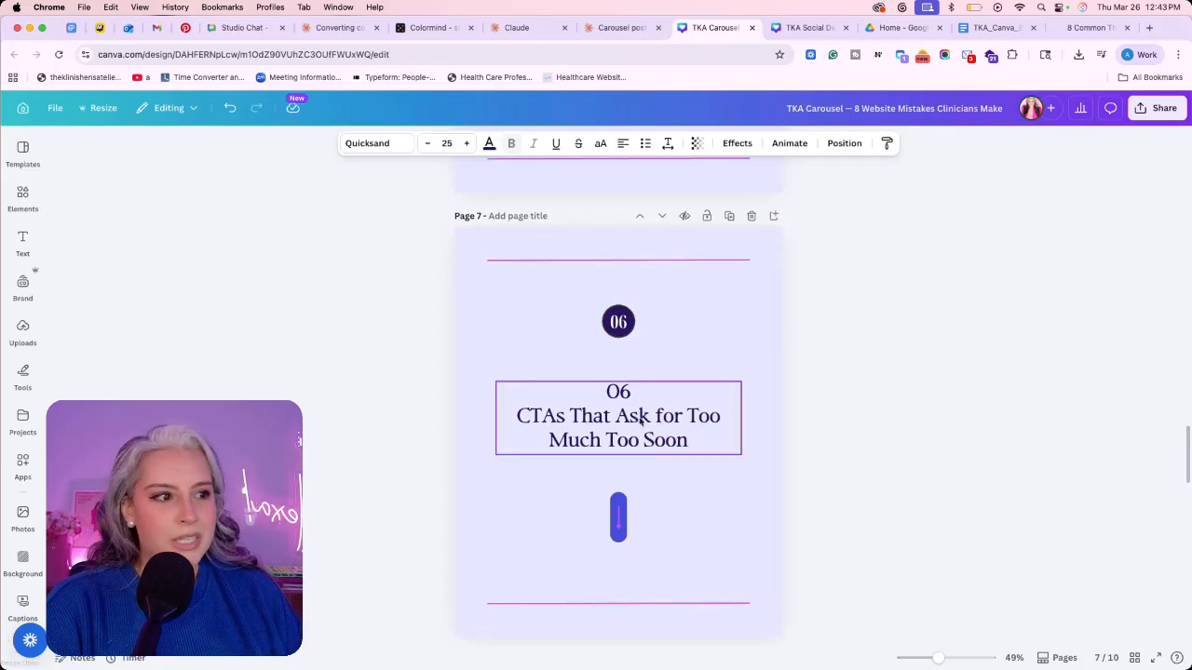
Go through the carousel again from page 1, comparing the text layout of the early slides with the later ones.
scroll(628, 465, "up", 10)
scroll(627, 471, "up", 20)
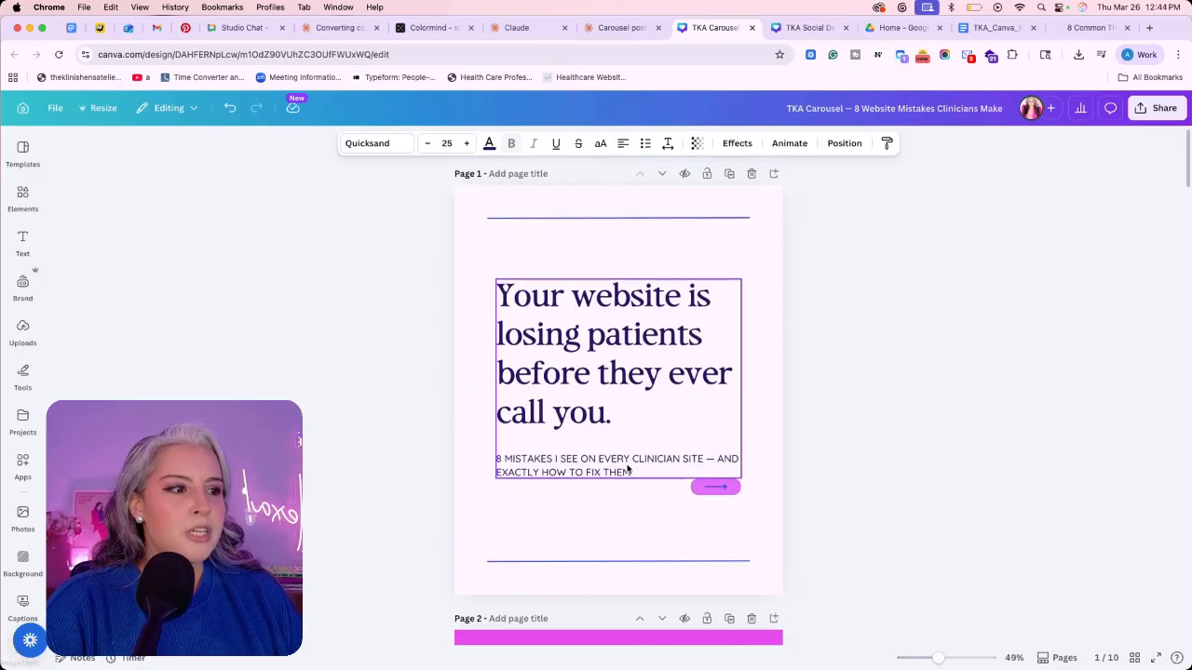
scroll(628, 470, "down", 10)
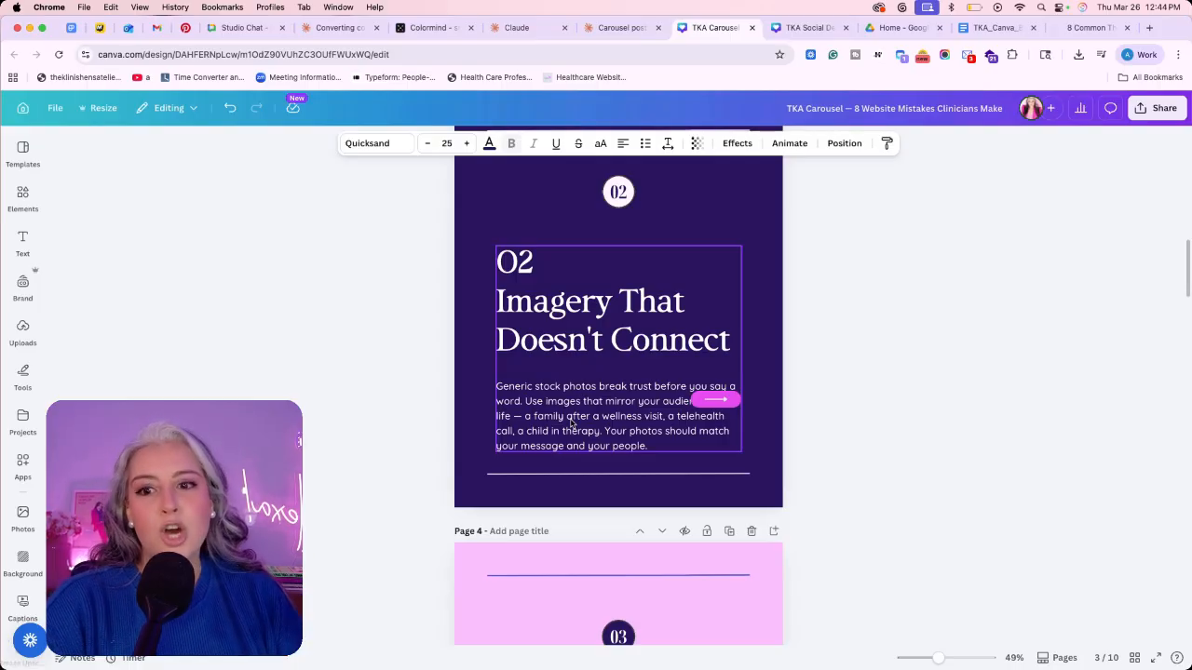
scroll(572, 424, "down", 5)
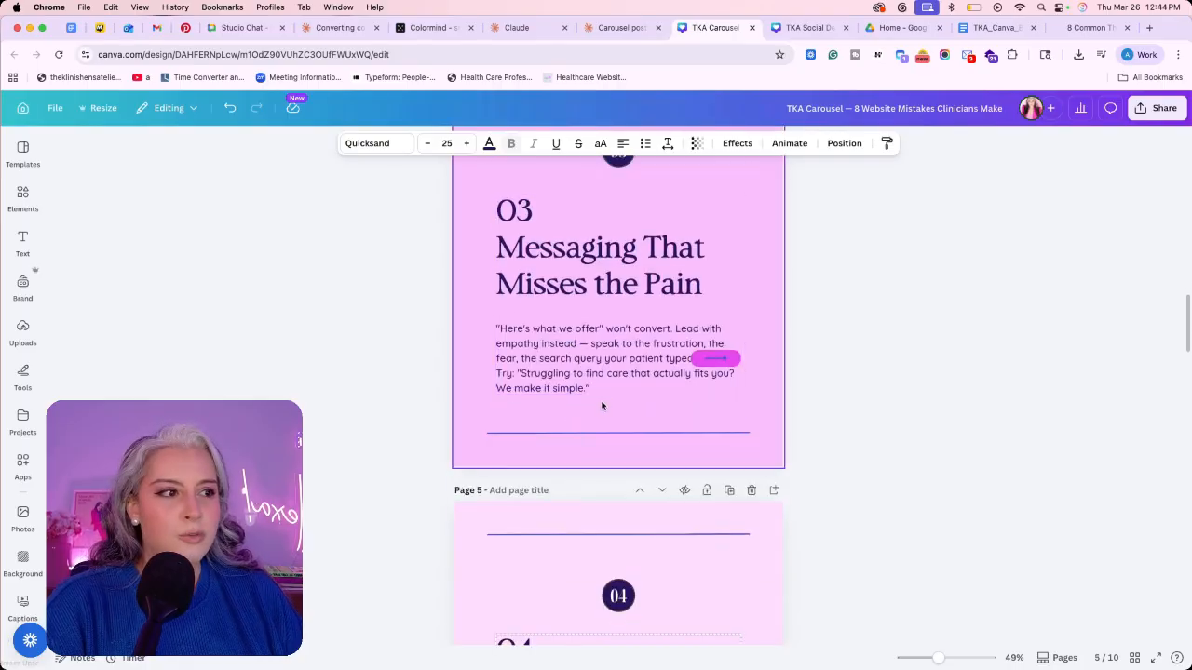
scroll(601, 400, "down", 12)
scroll(602, 402, "down", 4)
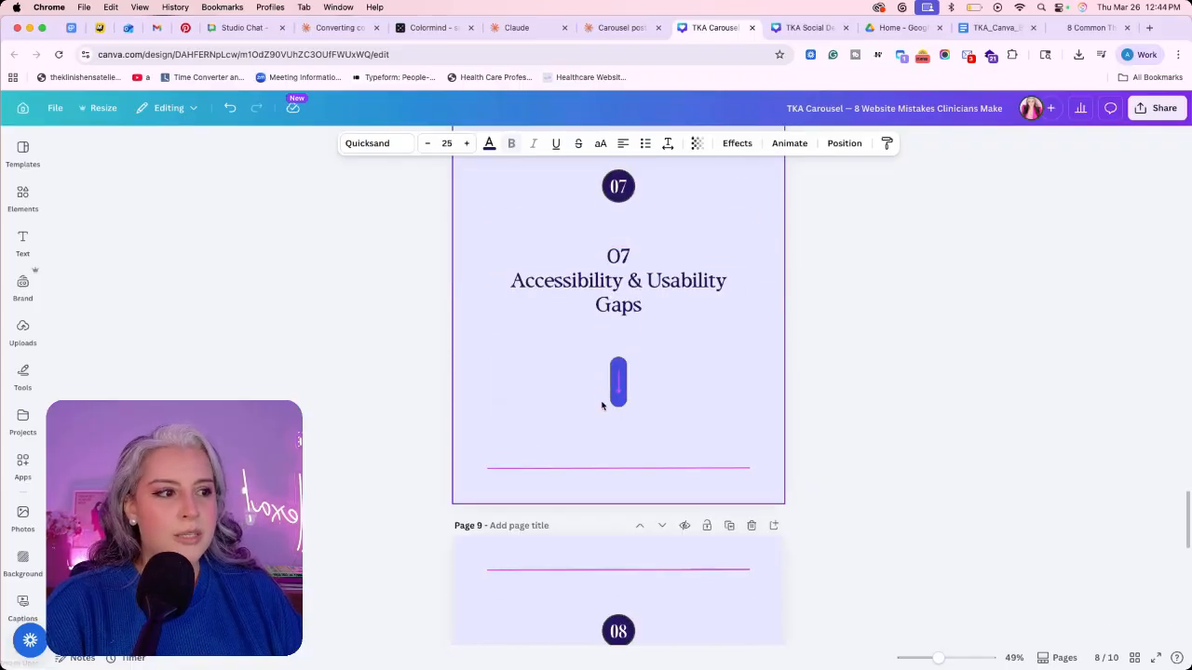
scroll(601, 405, "down", 8)
scroll(601, 403, "up", 20)
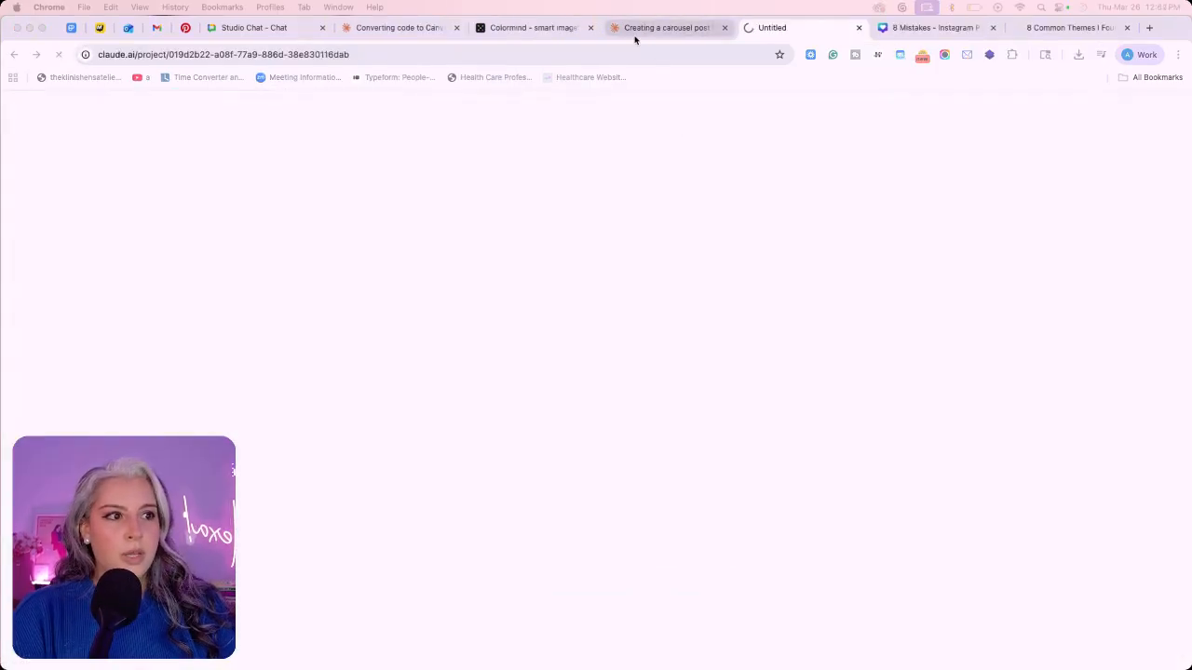
Switch to the "8 Mistakes" Canva design and examine the text and image layouts across its pages.
left_click(637, 35)
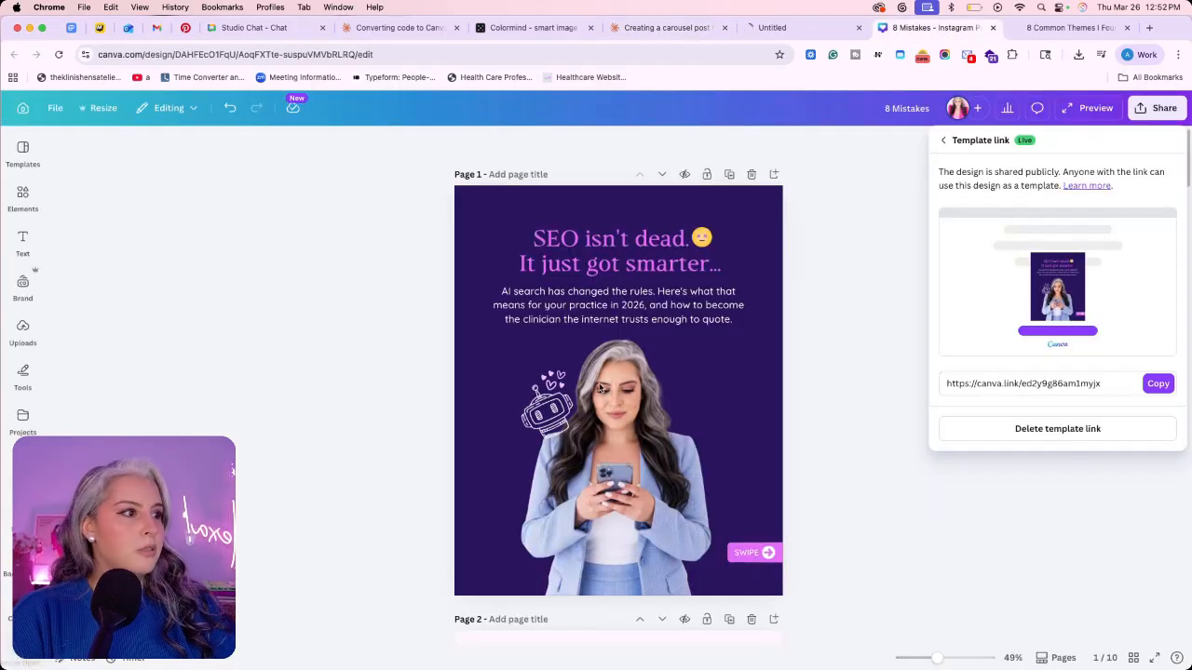
scroll(843, 315, "down", 20)
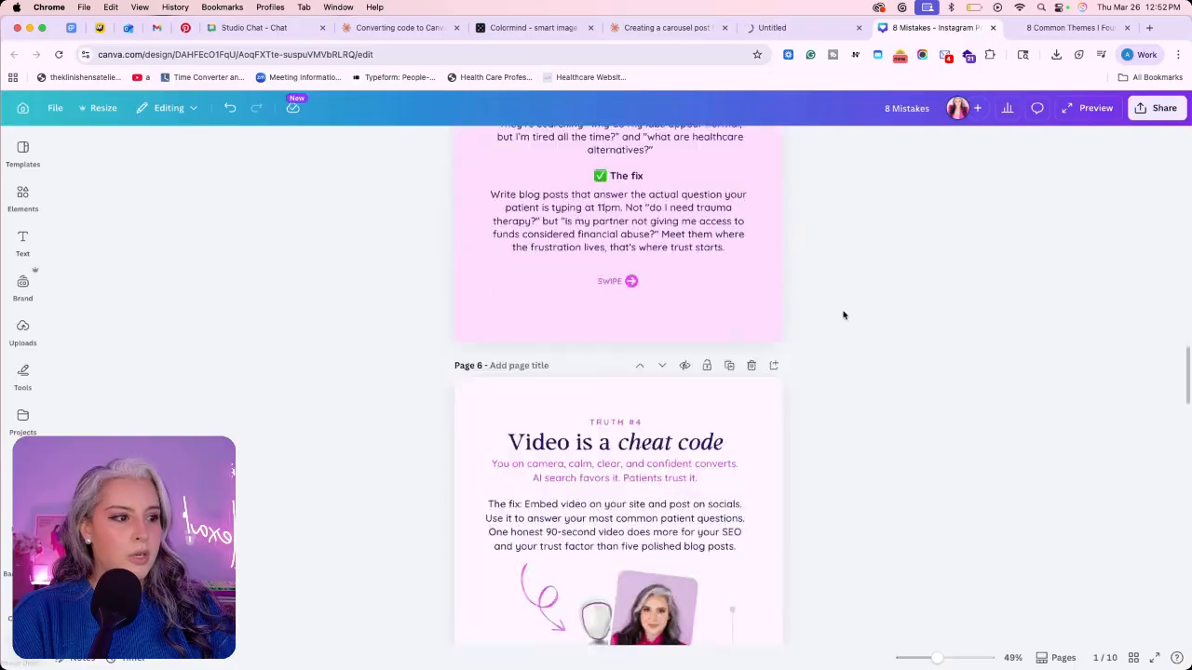
scroll(844, 315, "down", 15)
scroll(844, 315, "up", 20)
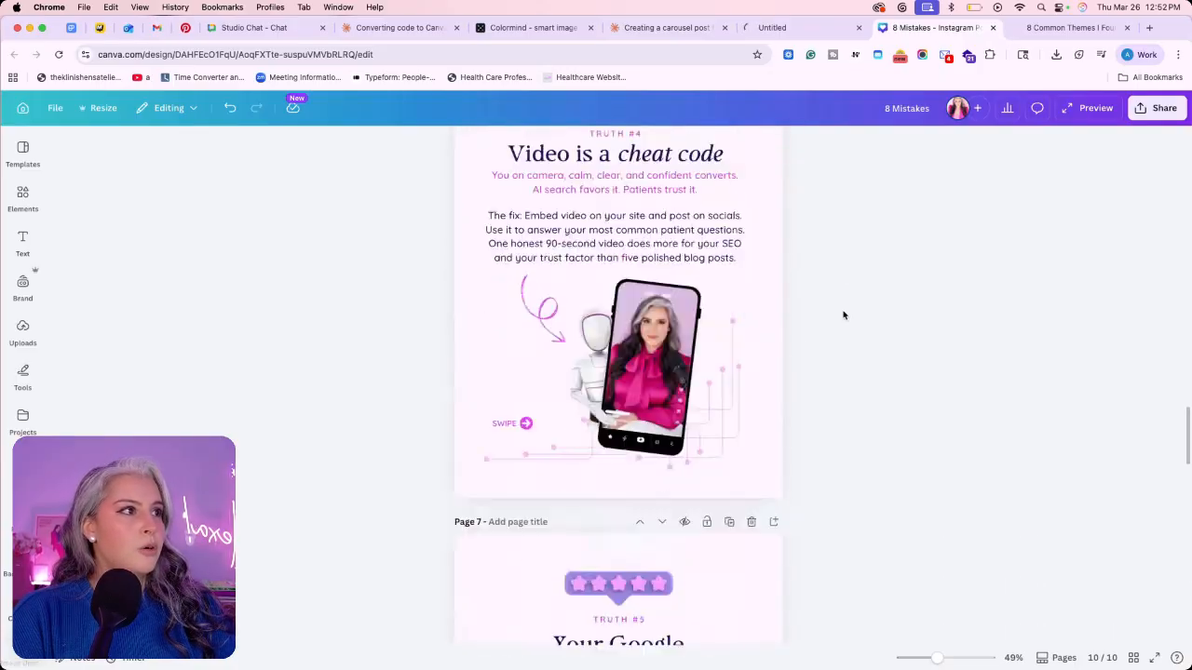
Switch to Claude and open the TKA Social Canva Design Demo project, ready for a new prompt.
left_click(667, 28)
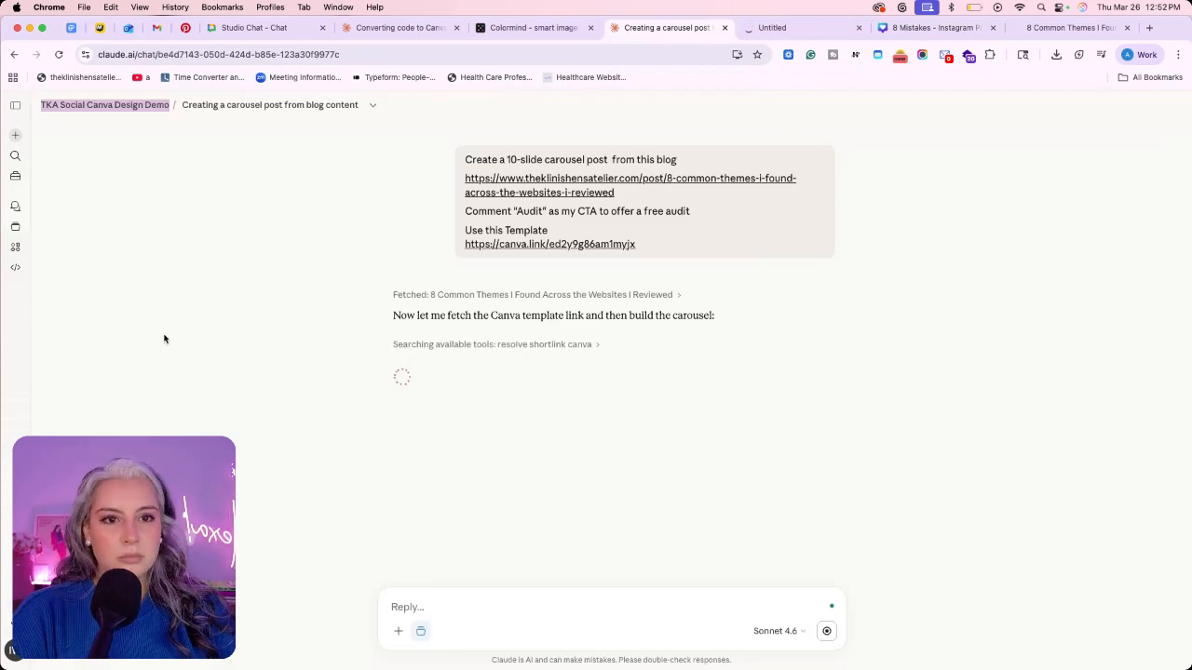
left_click(104, 104)
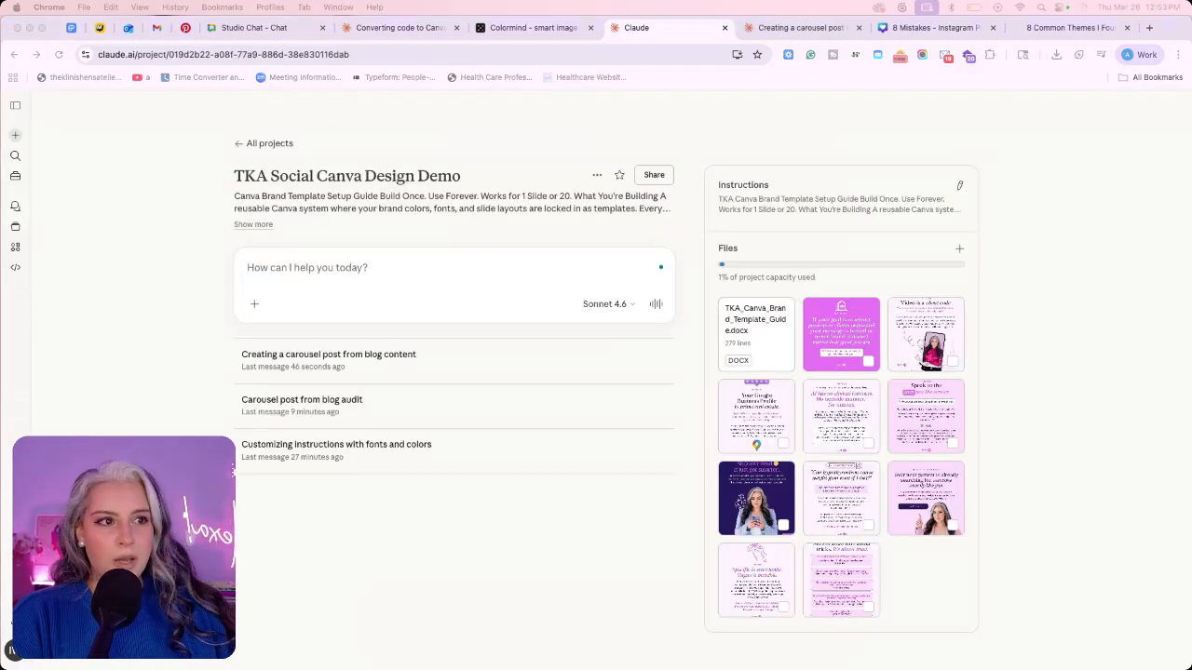
left_click(398, 267)
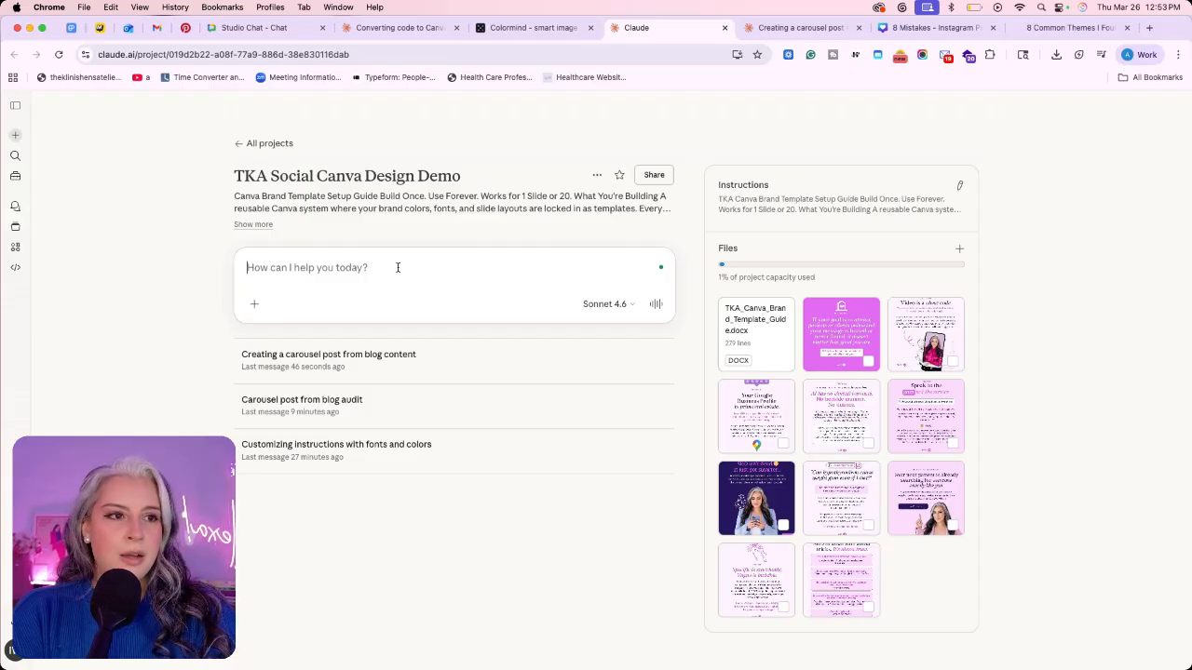
type("I")
key("BackSpace")
type("I wat ot create a po")
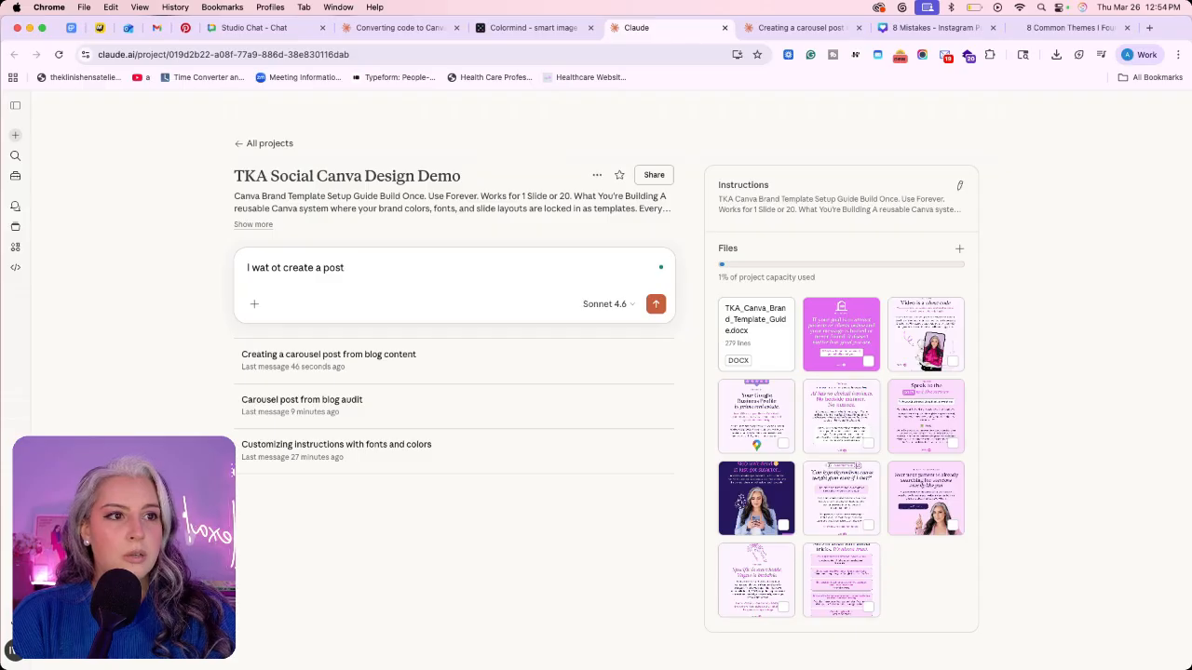
type("st")
key("super+a")
key("BackSpace")
Begin the prompt with "I want to create a post about busy professionals with ADHD".
type("I want ")
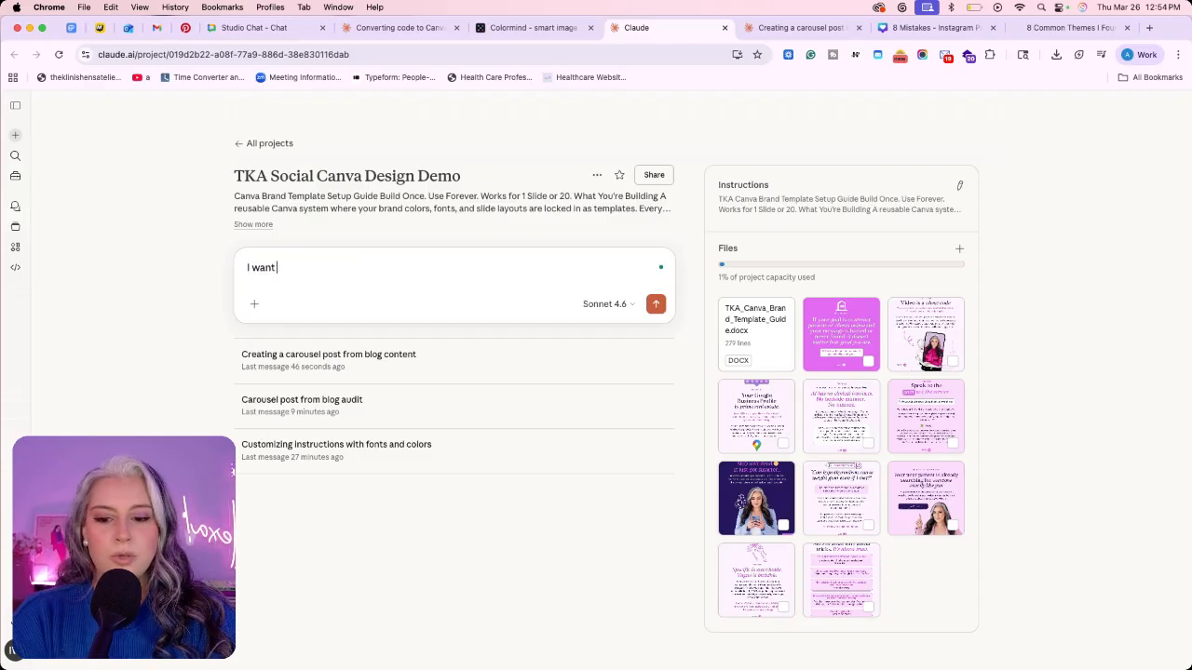
type("to create a post and")
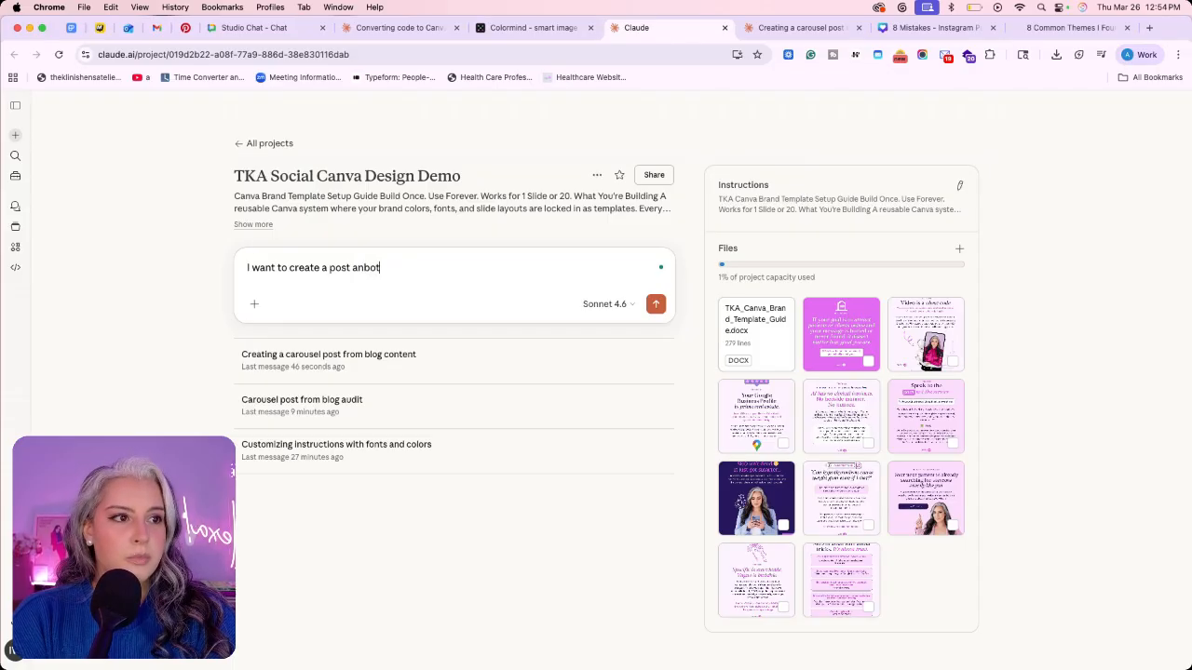
type("bout")
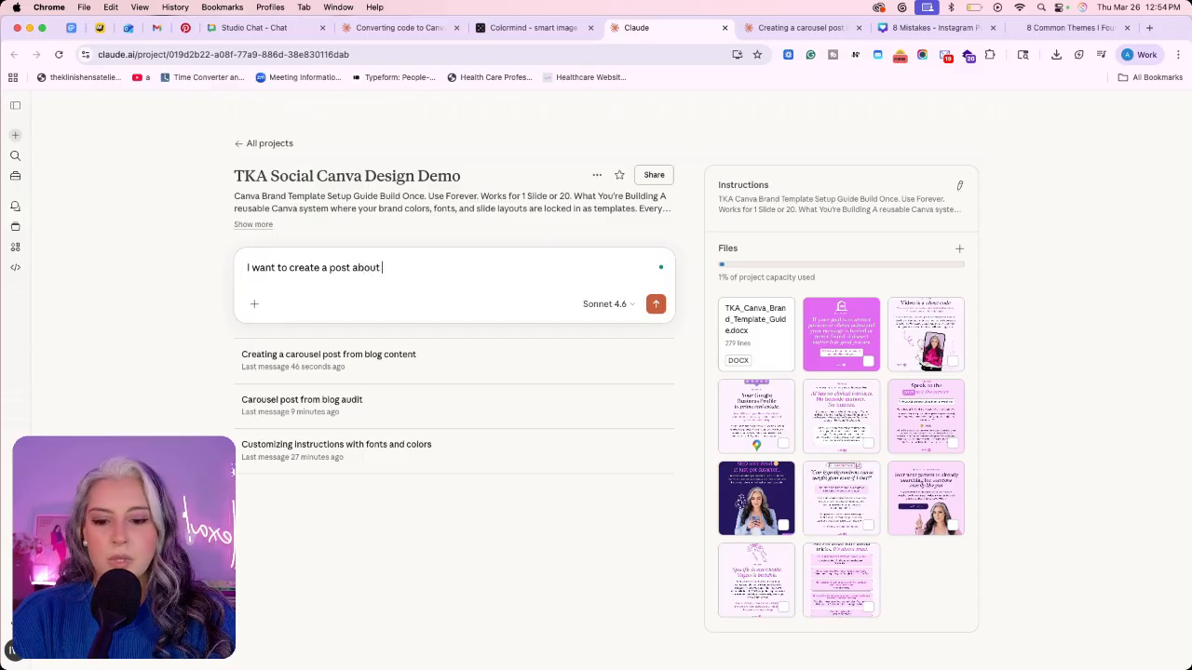
type(" busy")
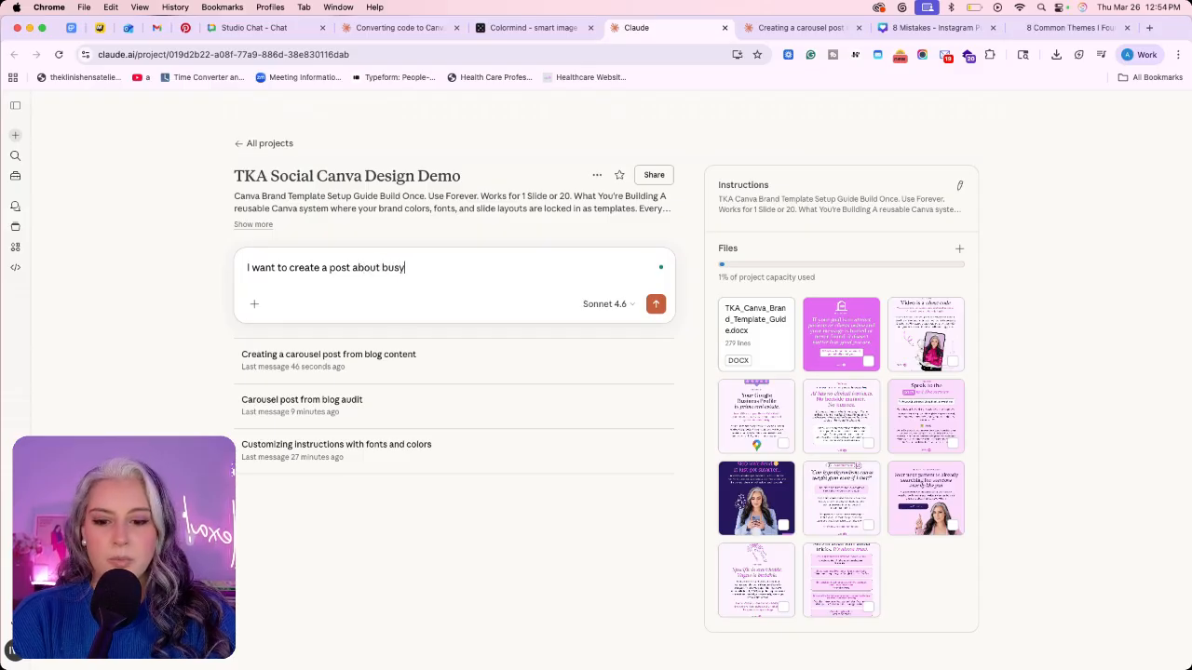
type(" professionalsw")
key("BackSpace")
type("with")
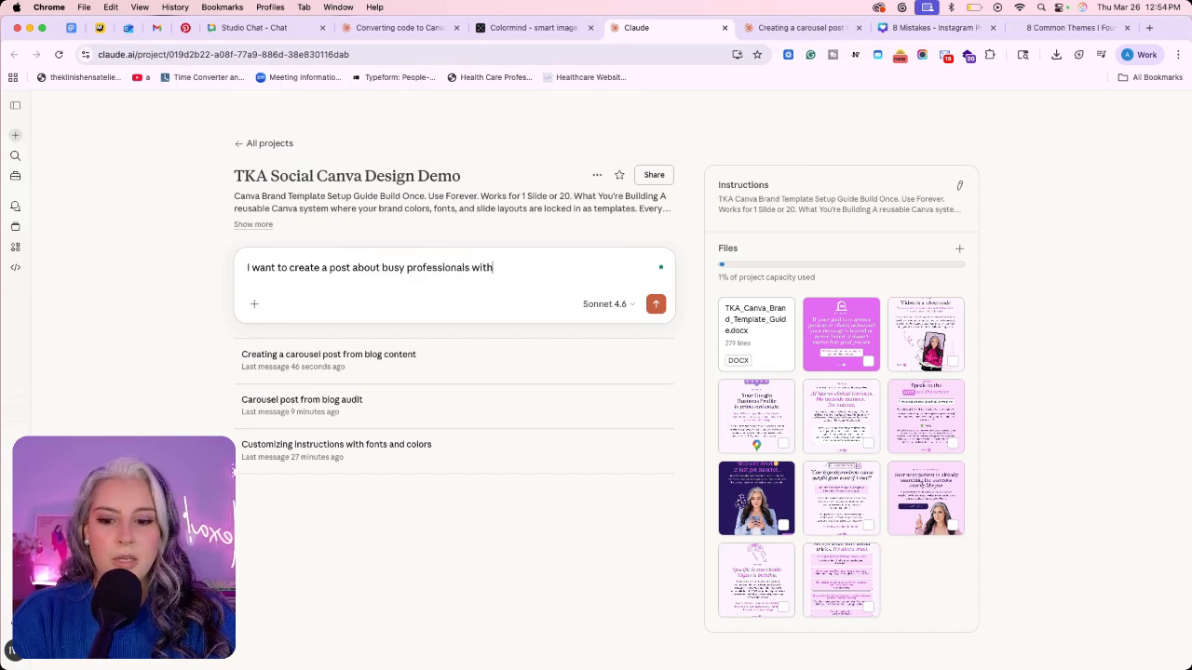
type(" ADH")
key("BackSpace")
type("HD")
Complete the topic sentence with "who need help with quick wants to stay on task and organized." and leave a blank line beneath it.
type(" who need")
type("with quick ")
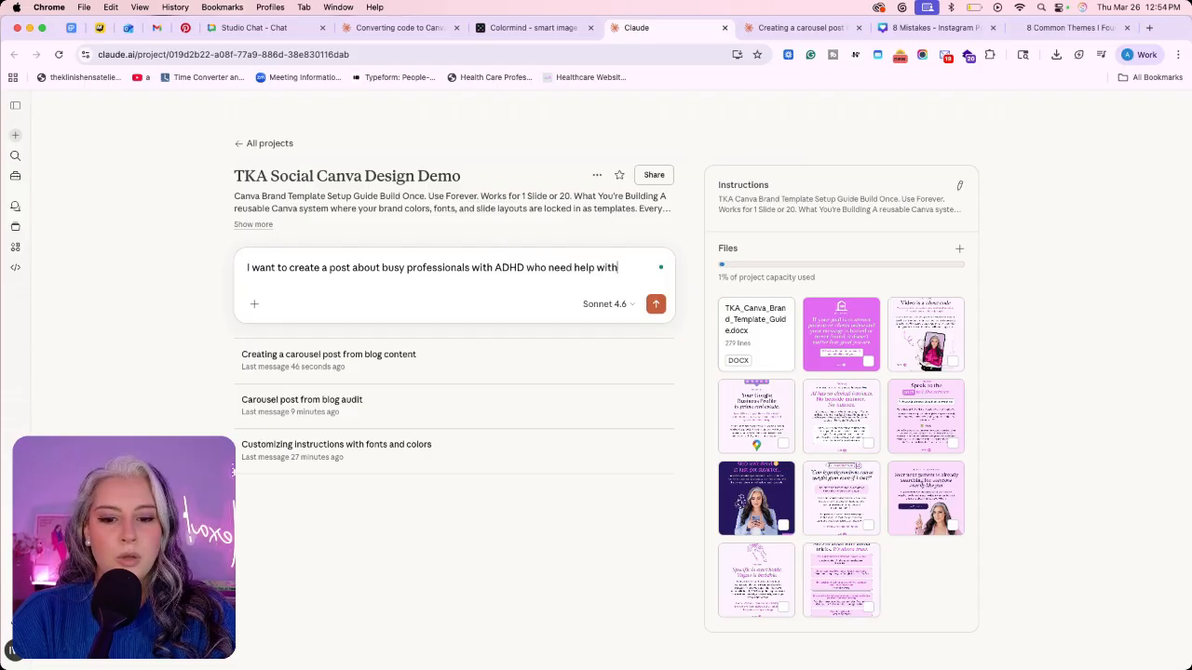
type("want")
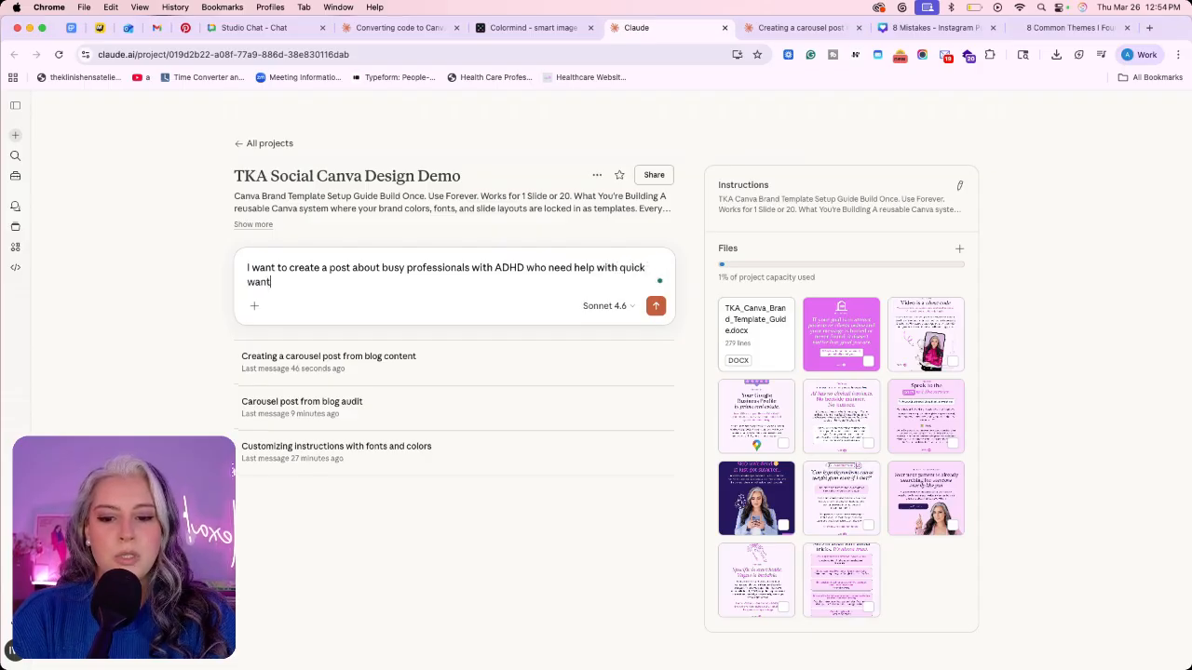
type("s to stay on ta")
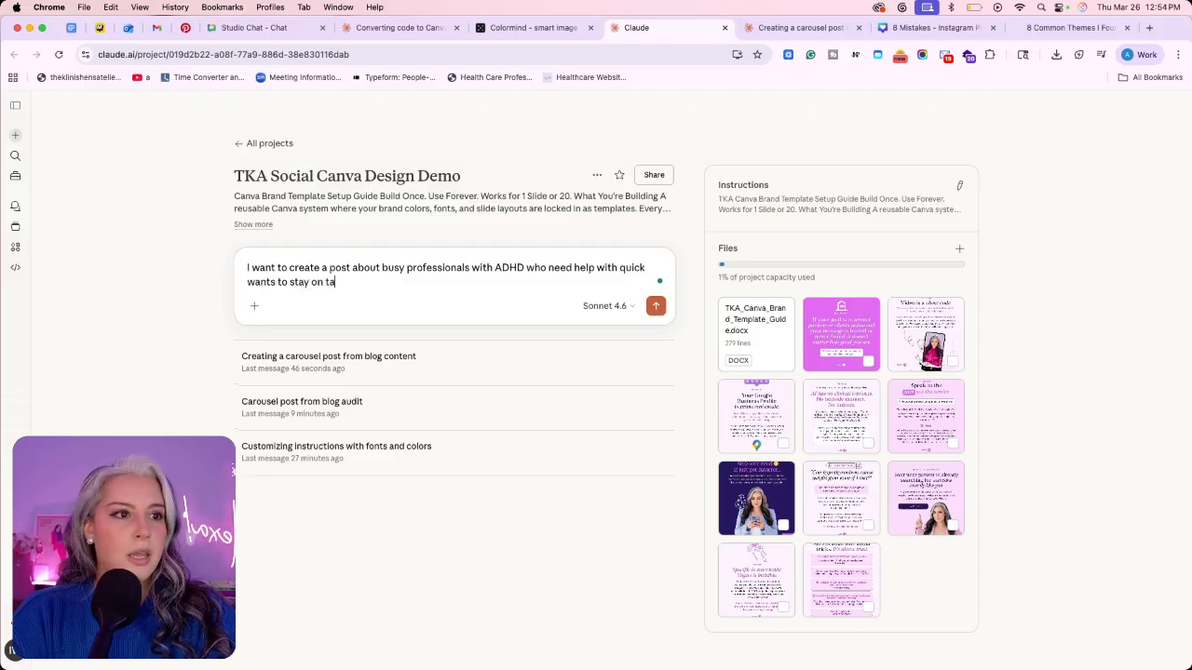
type("sk and organized")
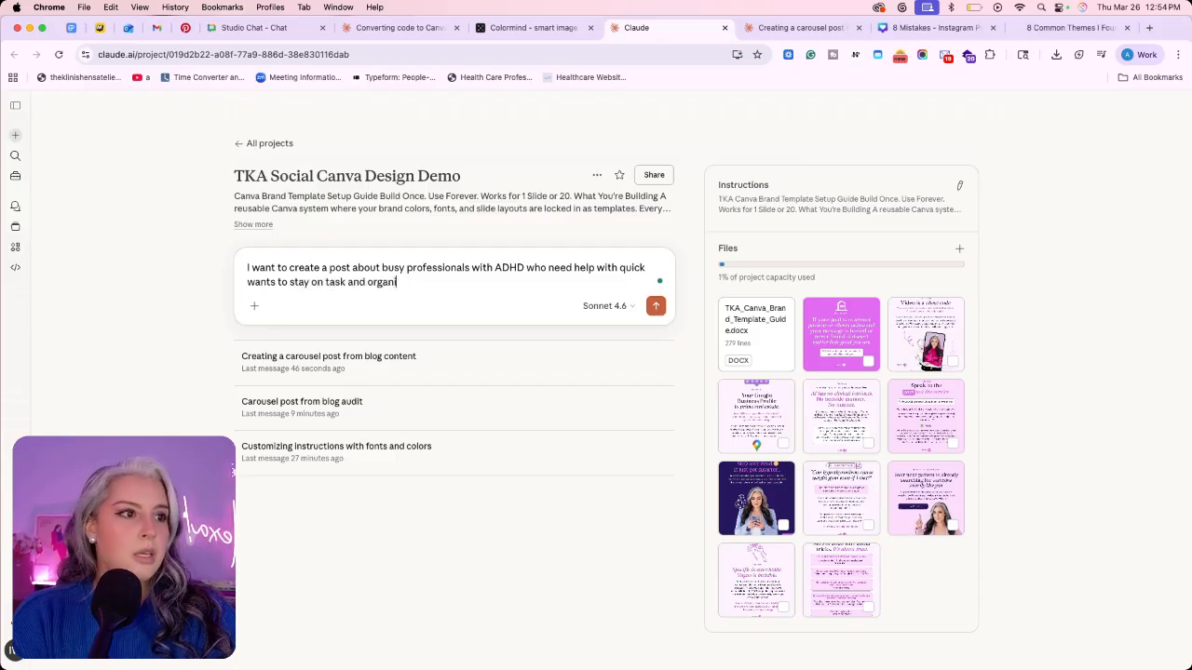
key("shift+Return")
key("BackSpace")
key("shift+Return")
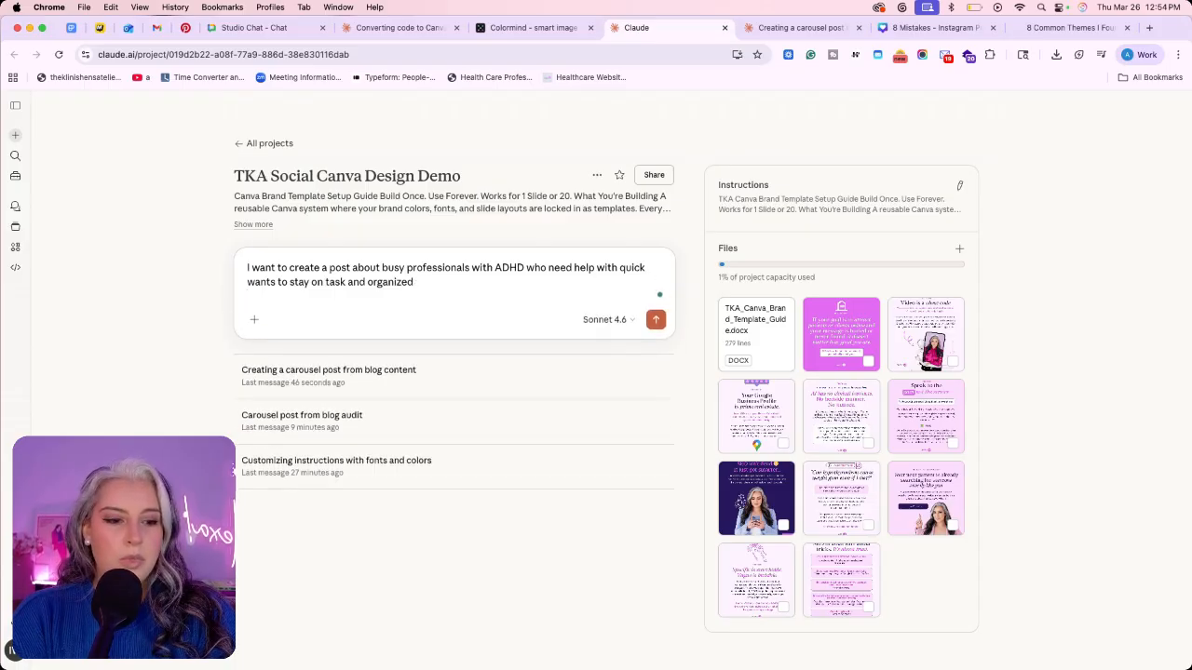
key("BackSpace")
type(".")
key("shift+Return")
key("shift+Return")
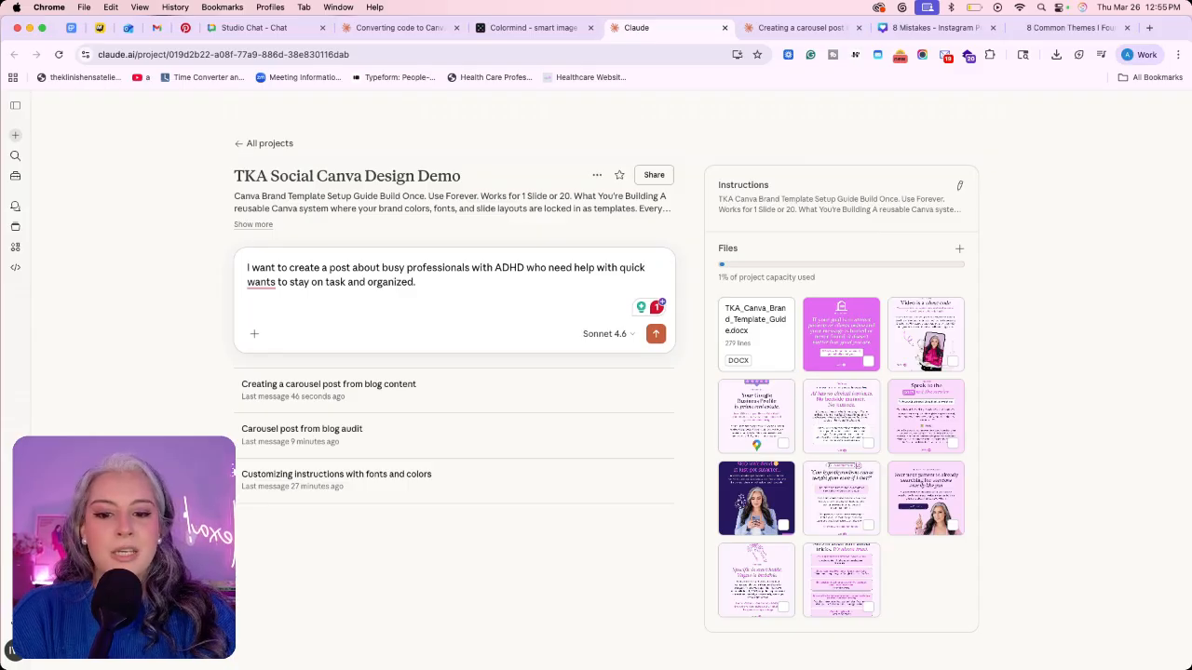
Add the tone line "MY tone is playful but direct I want to incoporte this into my voice." to the prompt.
type("MY tone is ")
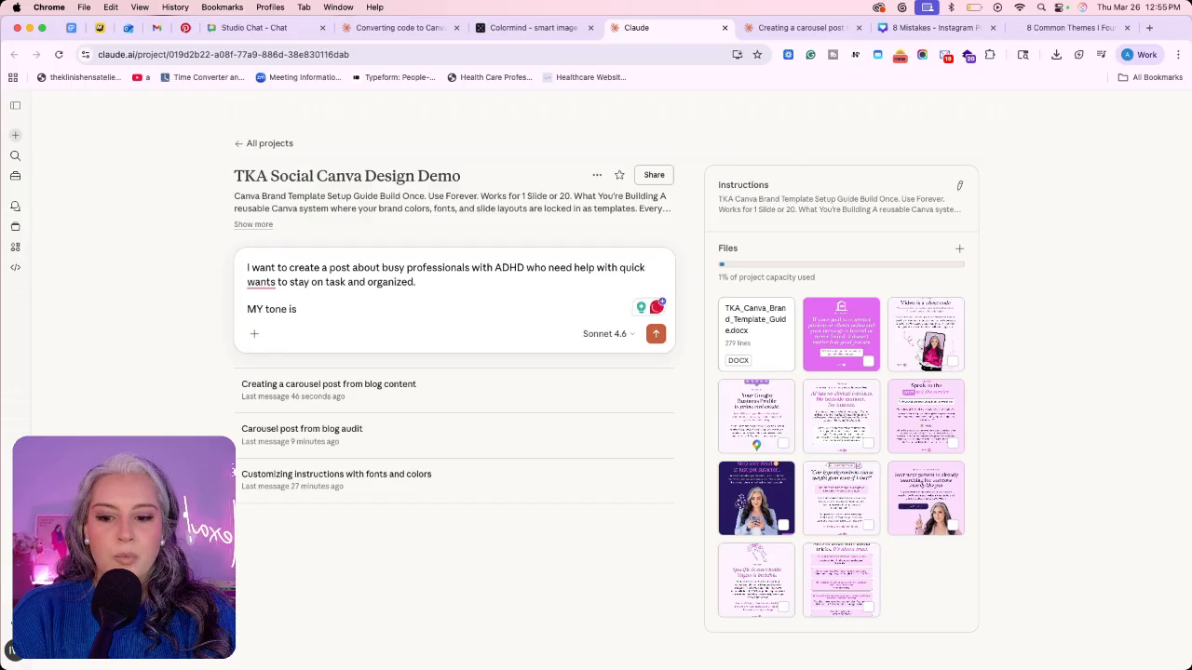
type("pla")
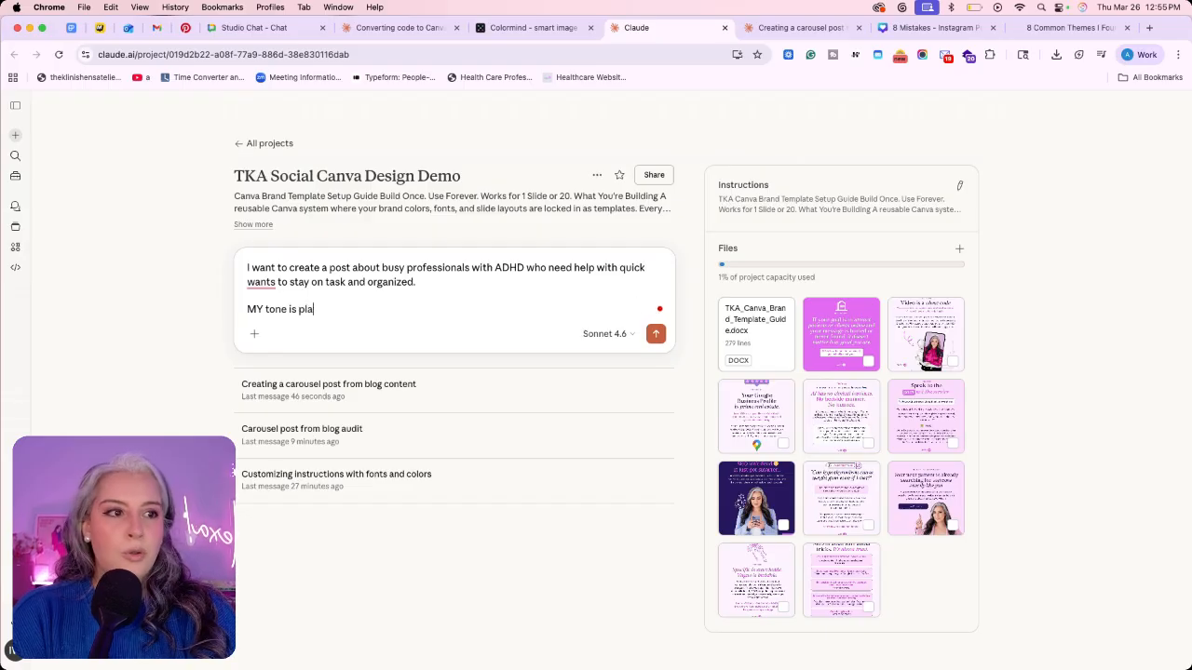
type("yful but direct")
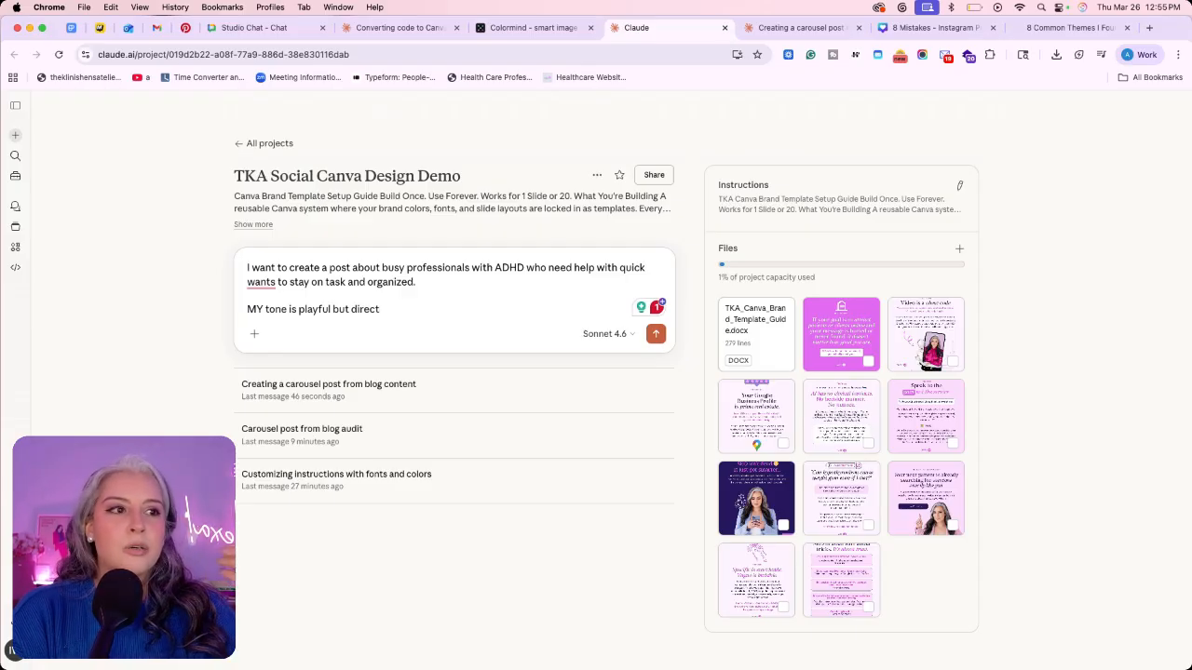
type("I want to ")
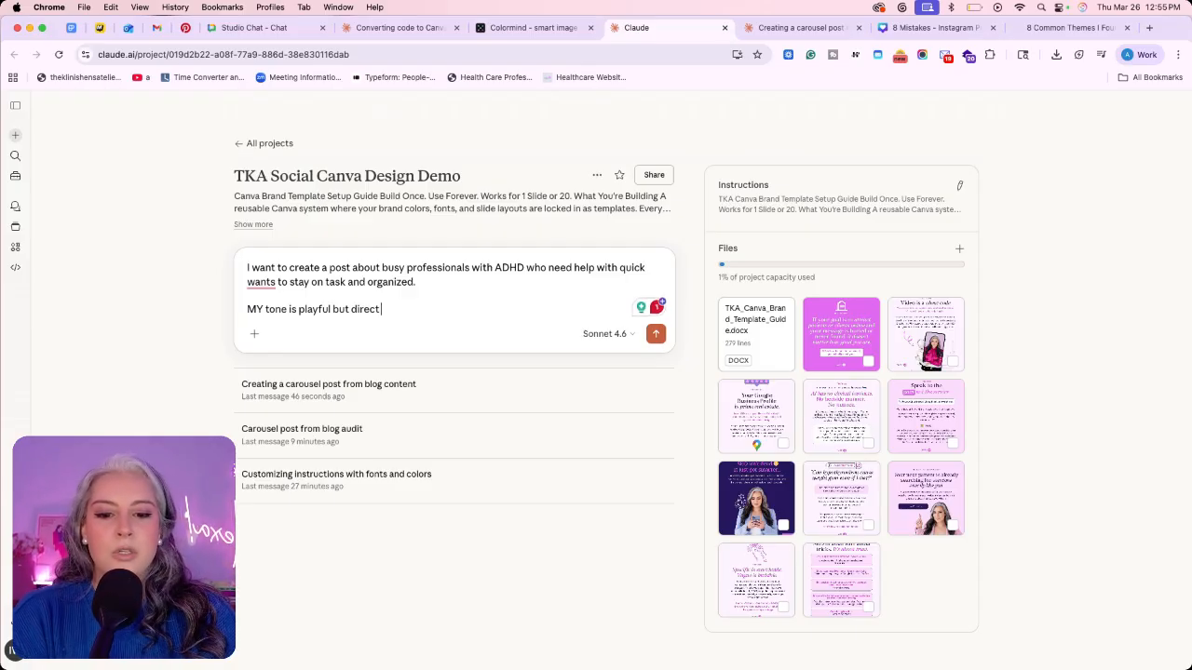
type("inco")
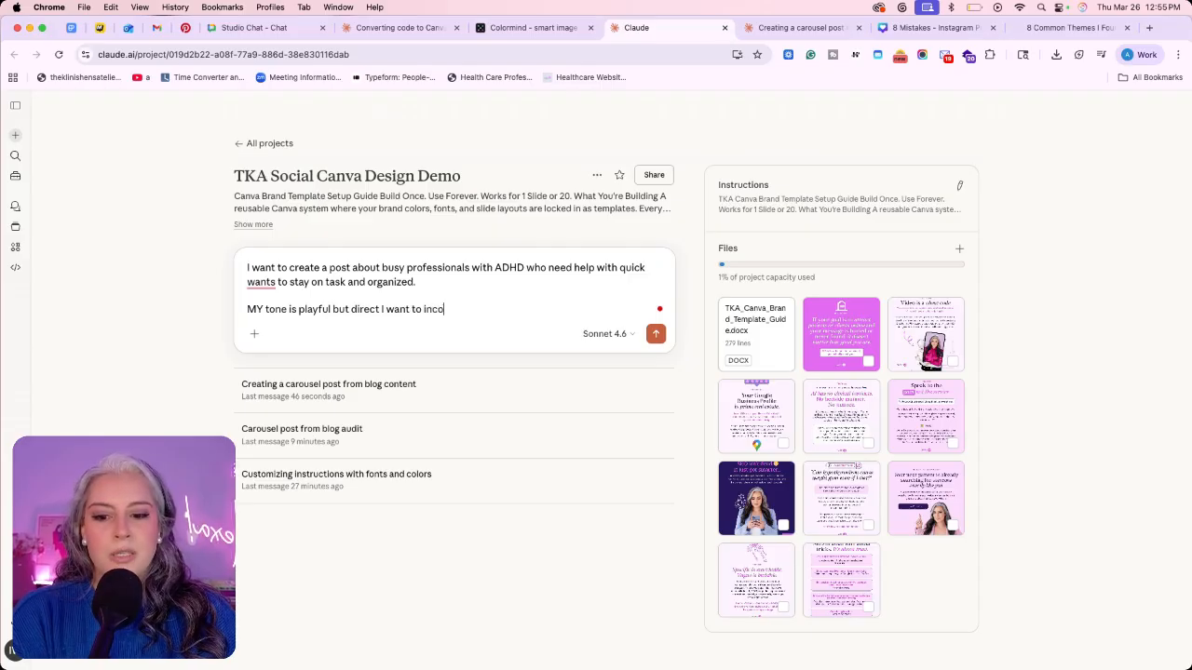
type("porte this into")
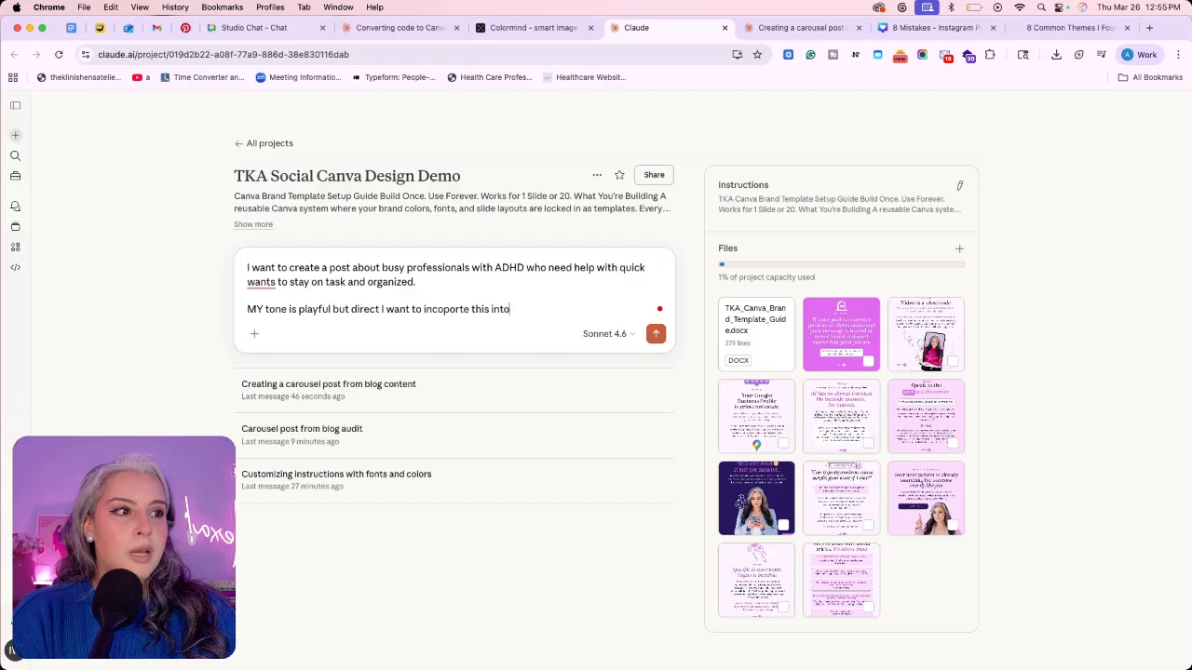
type(" my voice.")
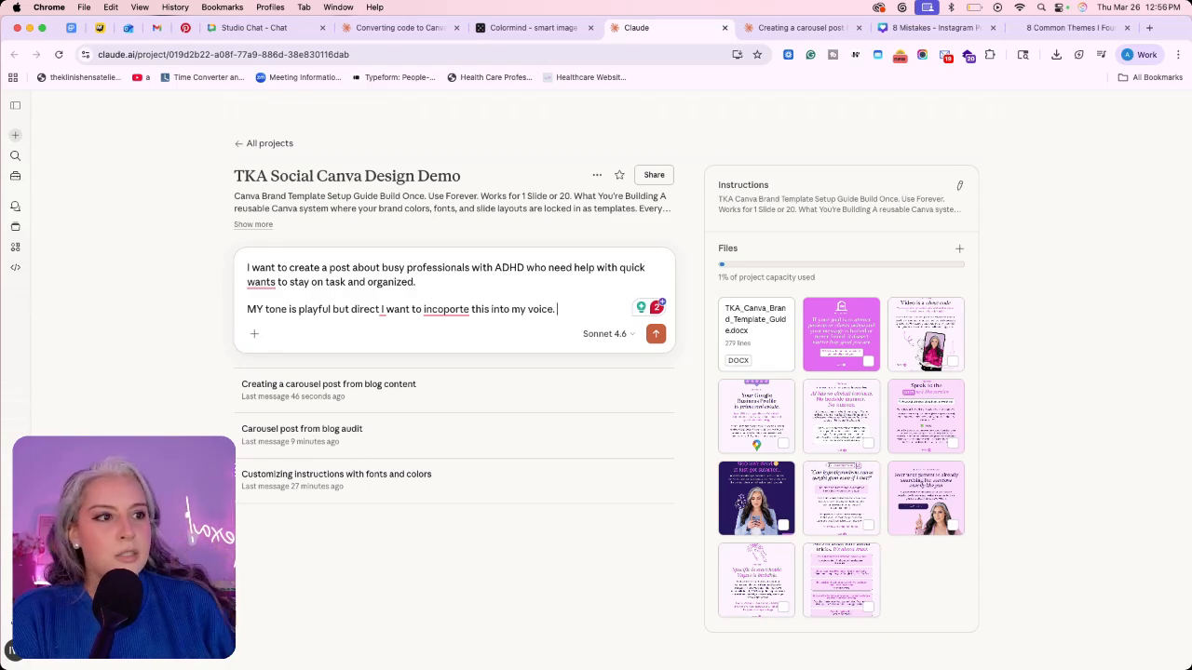
Correct the prompt's wording by ending the sentence after "direct", fixing the spelling of "incorporate" and changing "wants" to "ways".
mouse_move(385, 312)
left_click(419, 354)
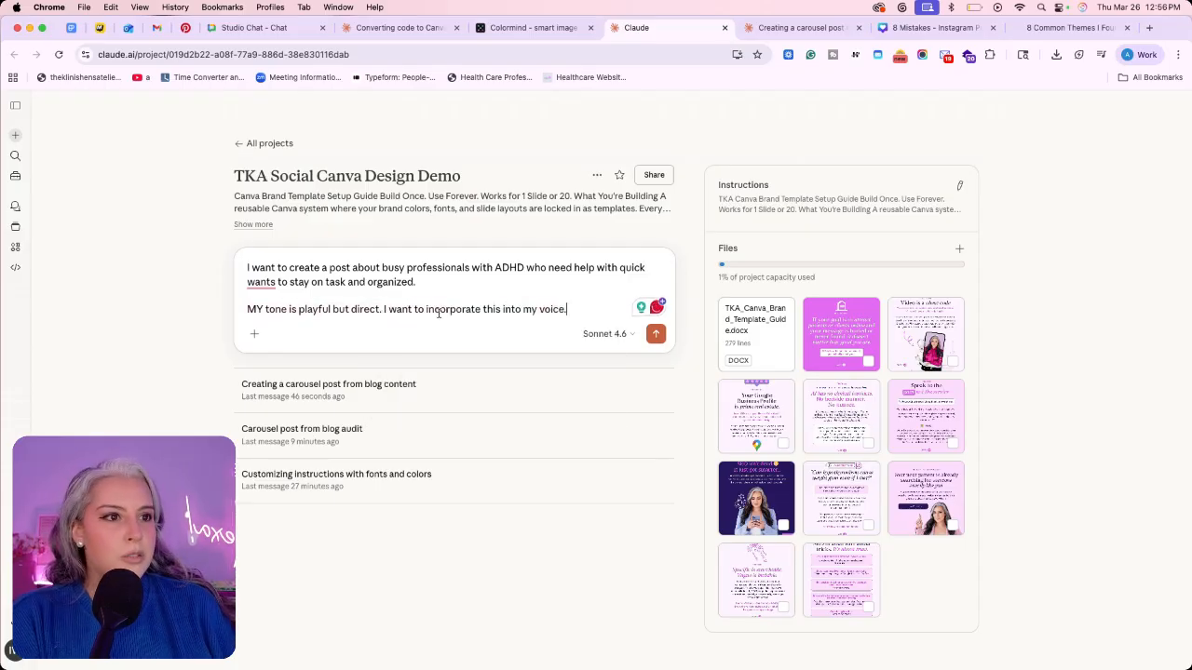
mouse_move(262, 284)
left_click(335, 309)
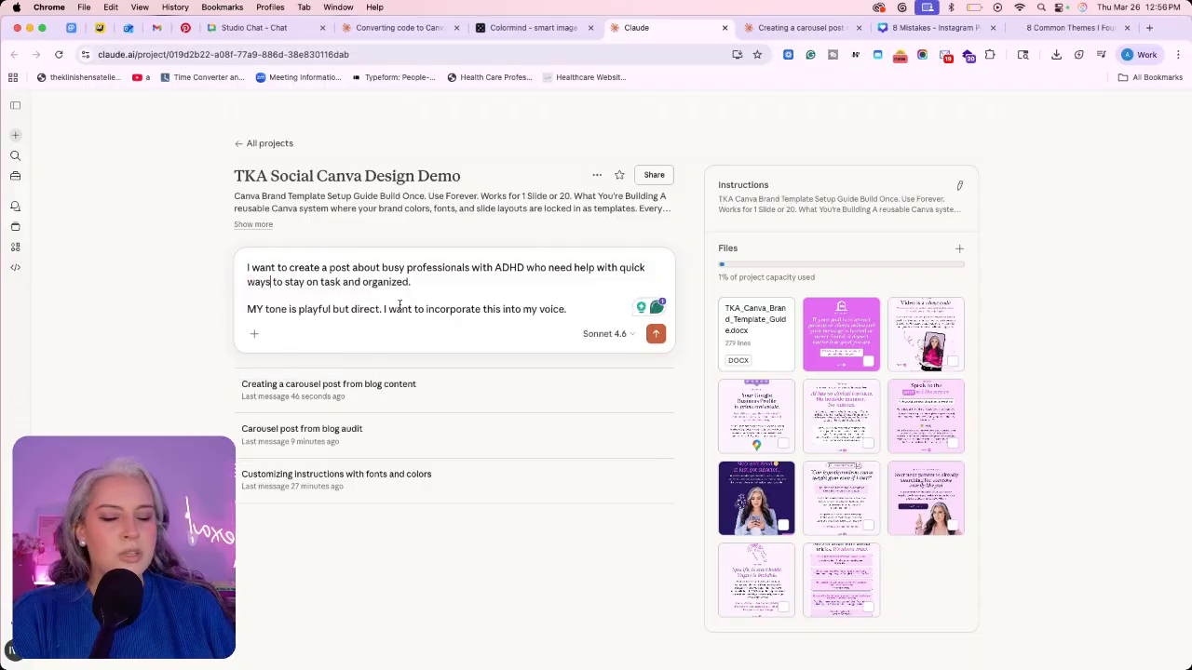
Copy the earlier carousel request from its chat and paste it below the tone line of the new prompt.
left_click(590, 311)
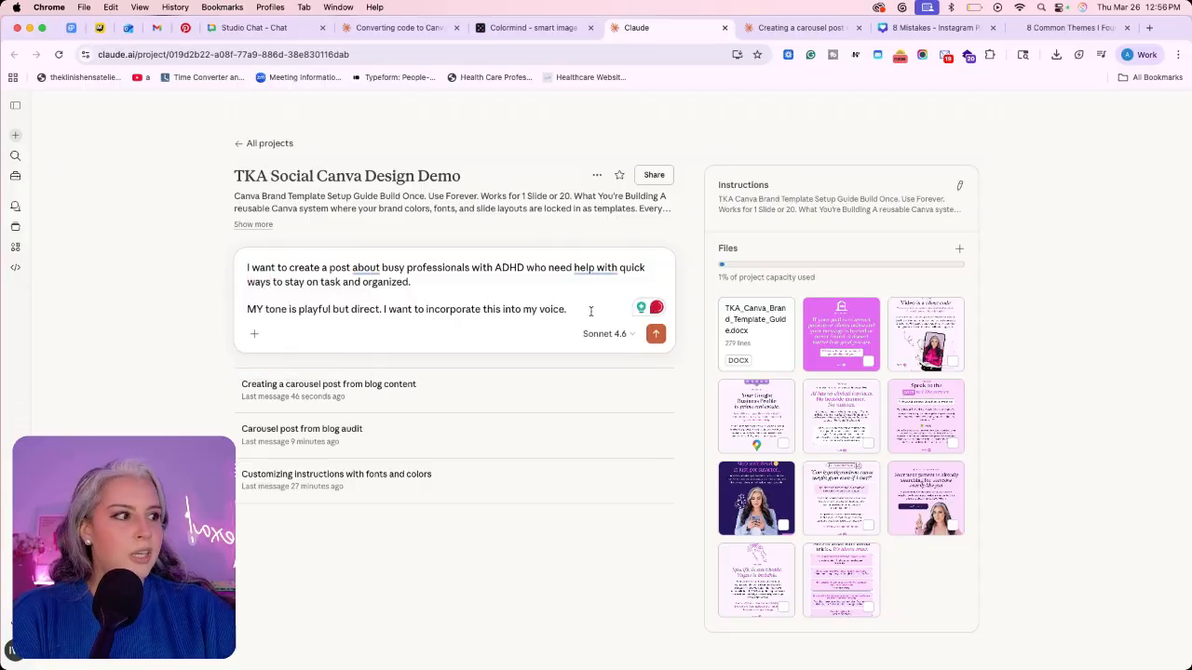
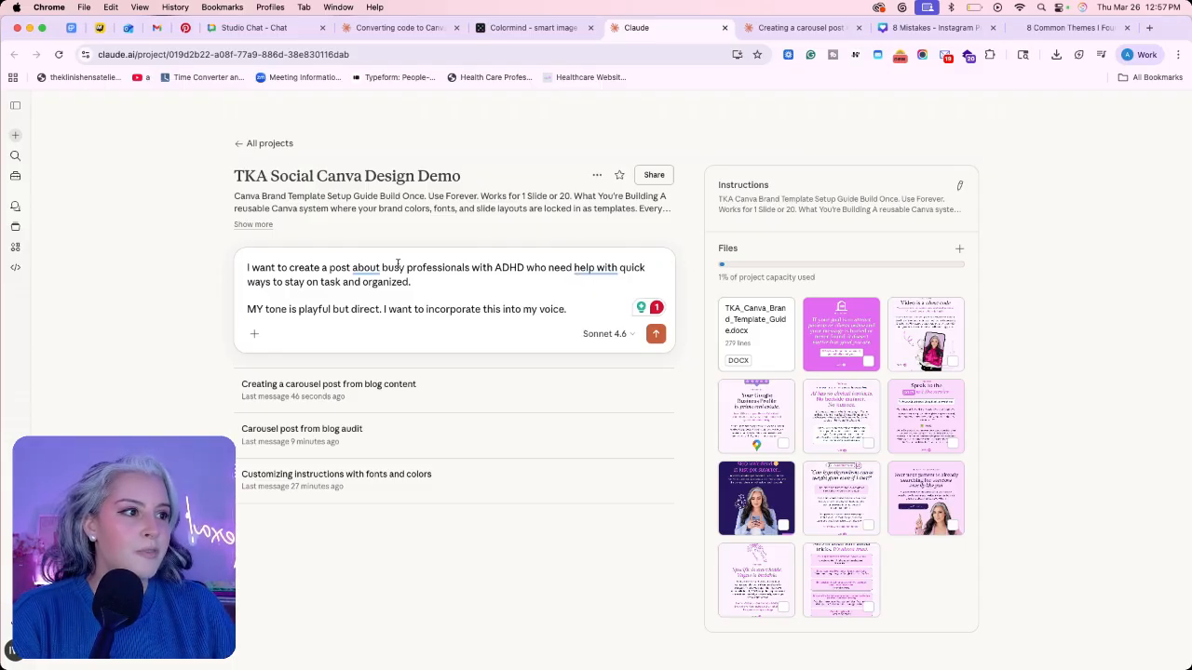
key("shift+Return")
key("shift+Return")
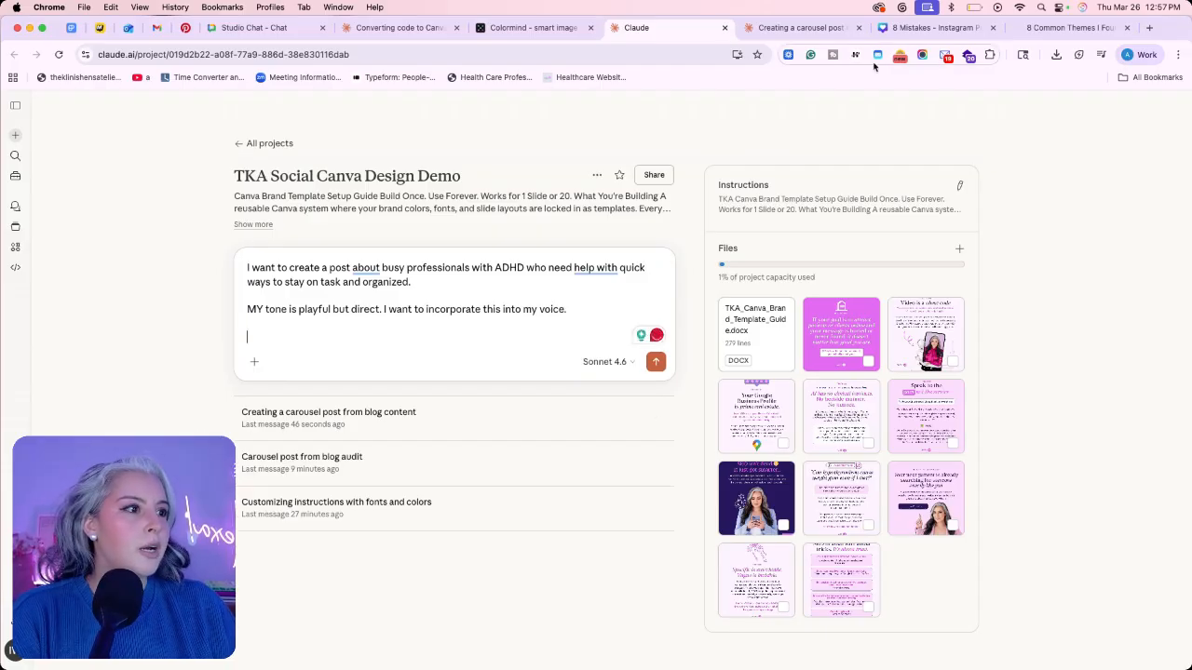
left_click(798, 28)
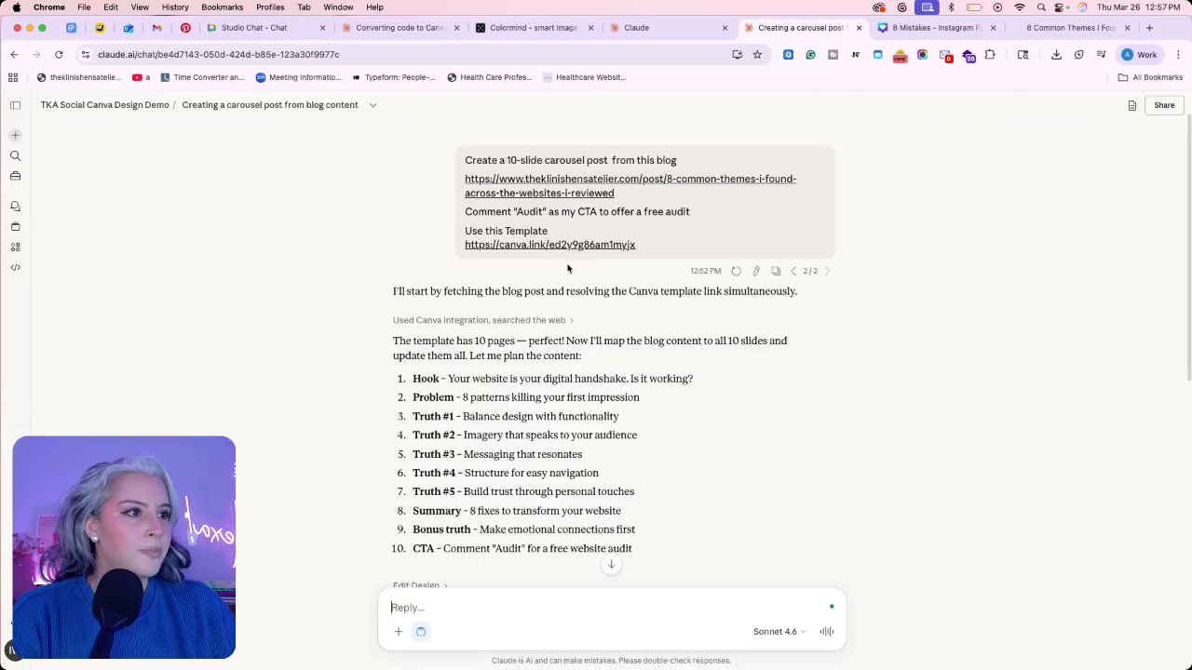
left_click_drag(671, 249, 463, 169)
key("super+c")
left_click(651, 31)
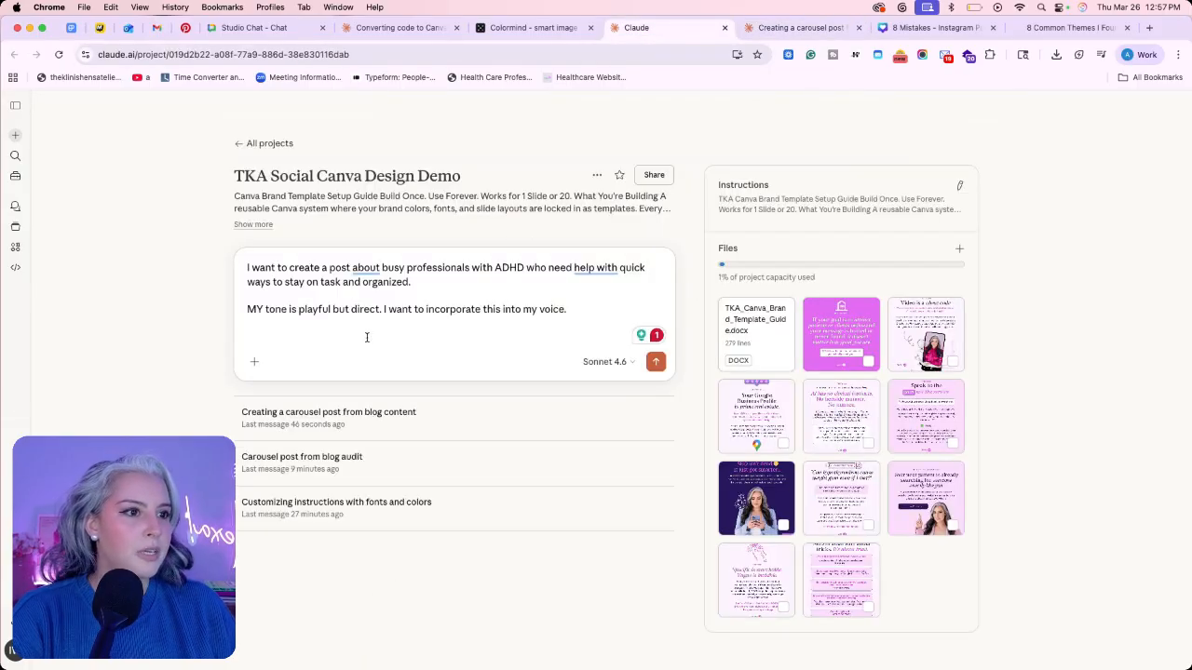
key("super+v")
Remove the pasted blog link and move the "Create a 10-slide carousel post from this blog" line to the start of the prompt.
left_click_drag(344, 365, 236, 353)
key("BackSpace")
left_click_drag(502, 338, 235, 332)
key("BackSpace")
left_click(249, 273)
key("Return")
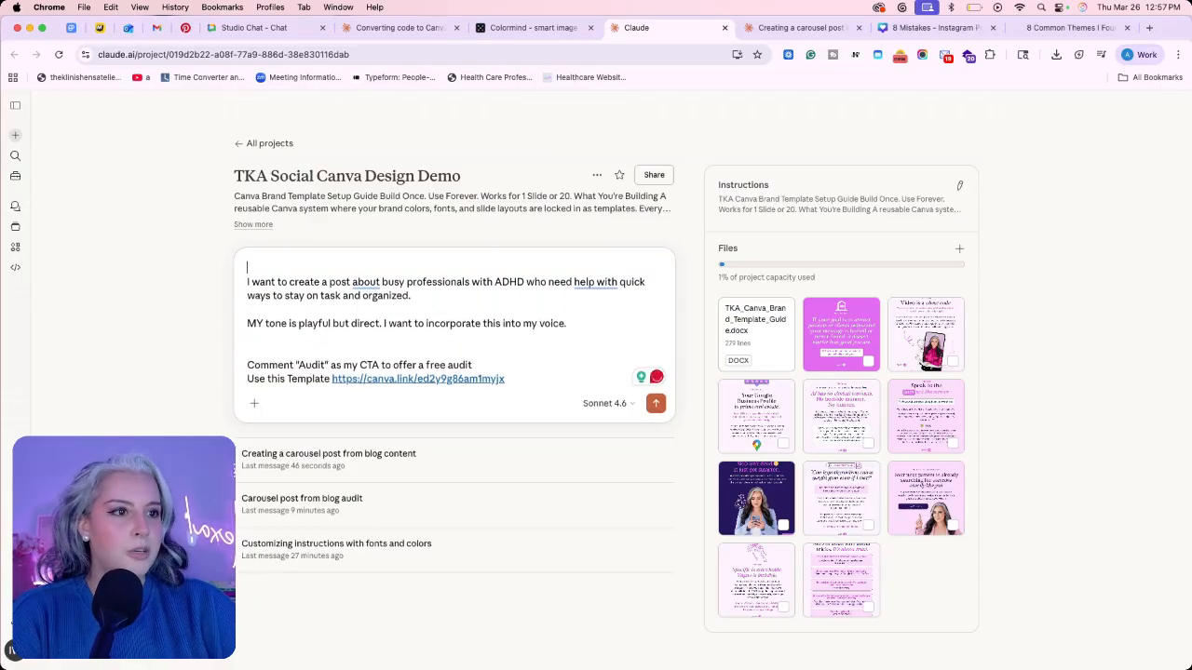
key("super+v")
key("Return")
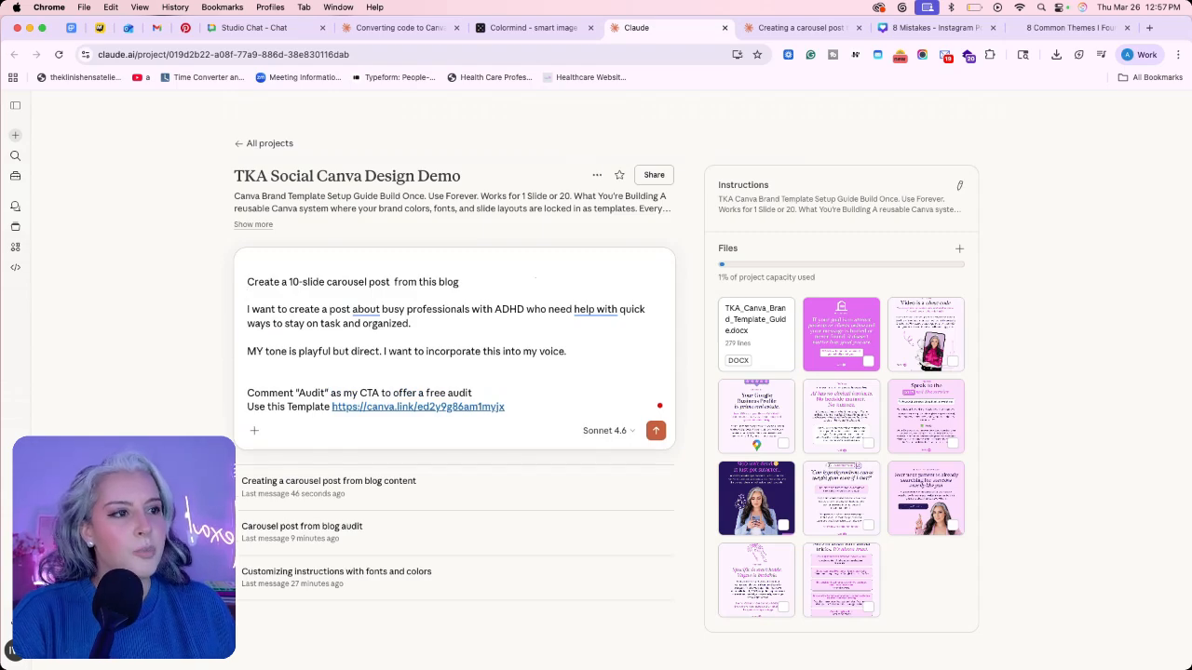
Replace "from this blog" with "based on this topic" and delete "I want to create a post about" from the topic sentence.
left_click_drag(480, 281, 394, 281)
type("based on this topic")
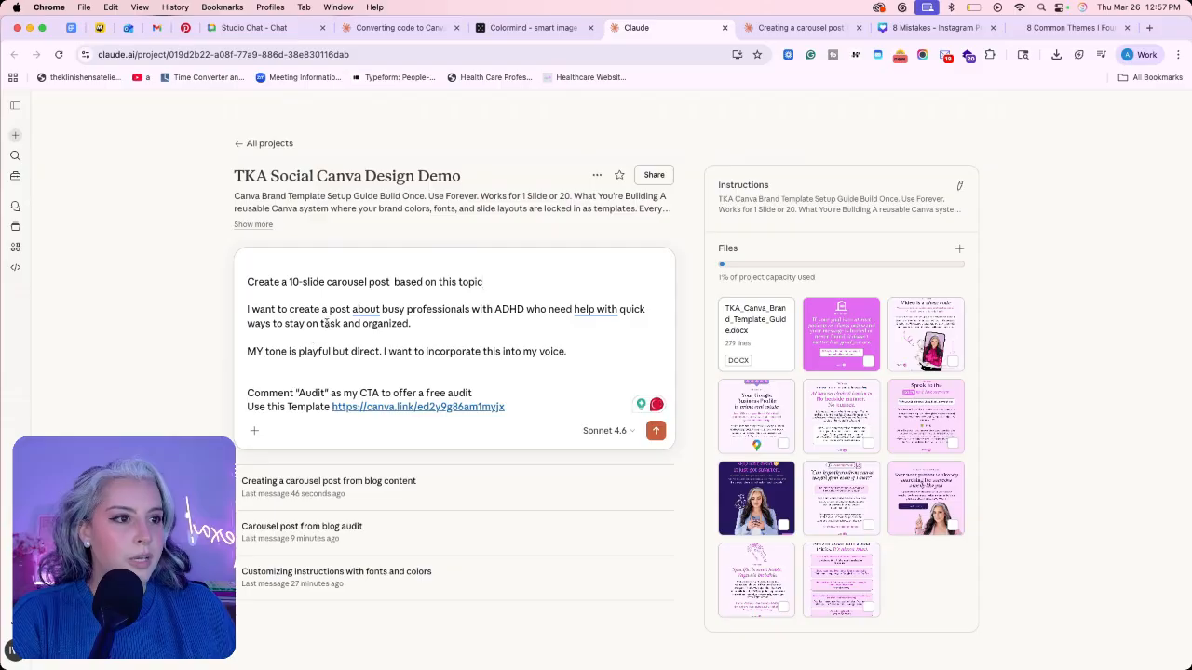
left_click_drag(382, 310, 238, 311)
key("BackSpace")
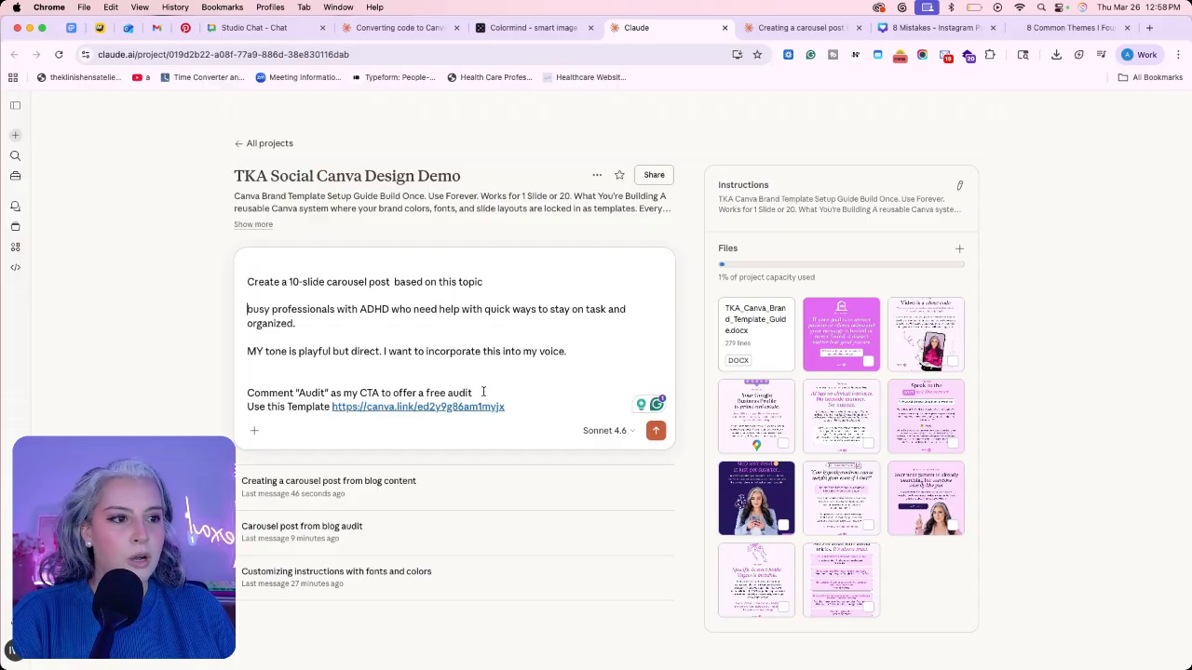
Change the call-to-action comment keyword in the prompt to "Discovery".
left_click_drag(325, 391, 296, 393)
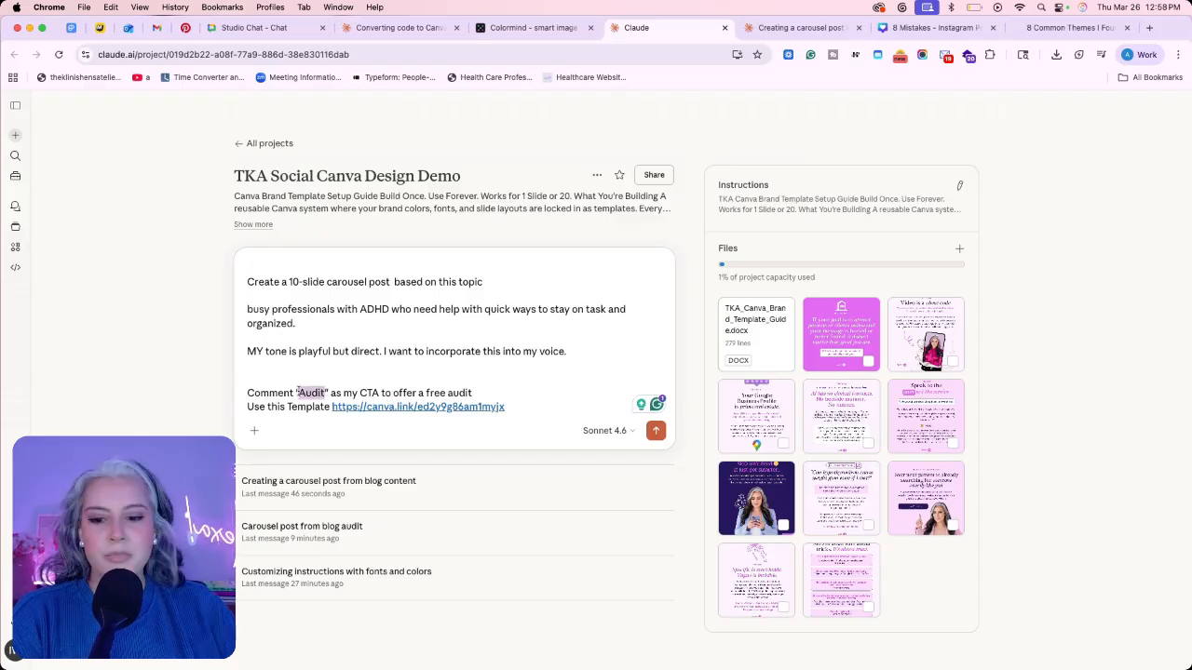
type("Discovery")
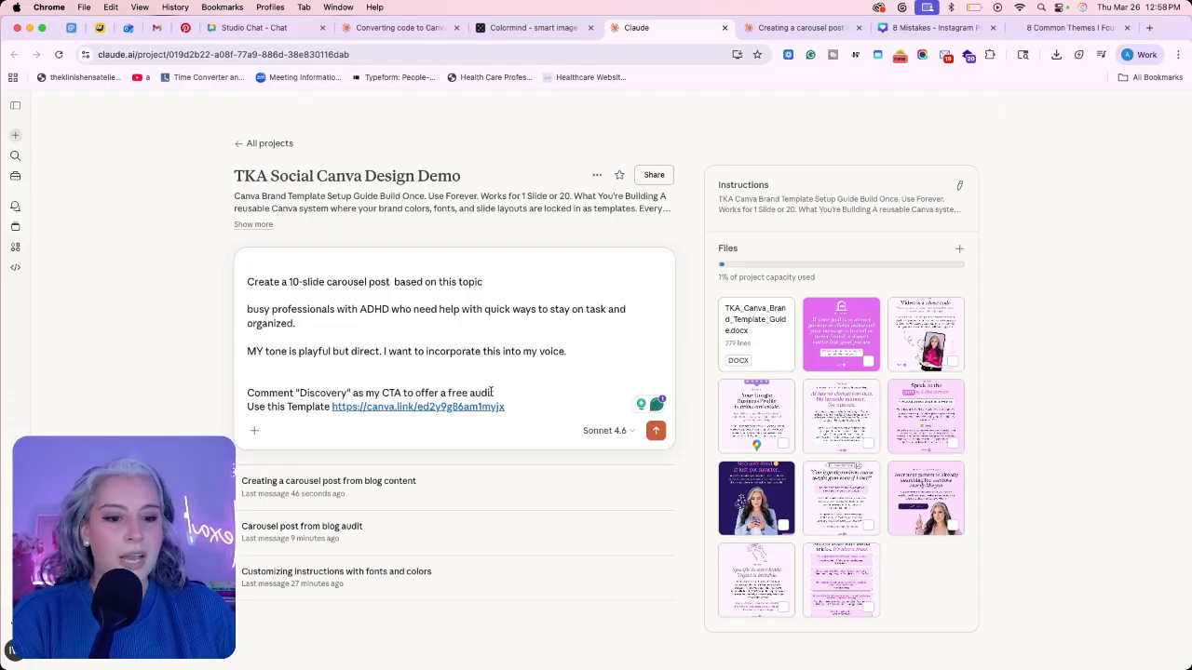
Change the call-to-action comment keyword in the prompt from "Discovery" to "Guide".
key("BackSpace")
key("BackSpace")
key("BackSpace")
key("BackSpace")
key("BackSpace")
key("BackSpace")
key("BackSpace")
key("BackSpace")
key("BackSpace")
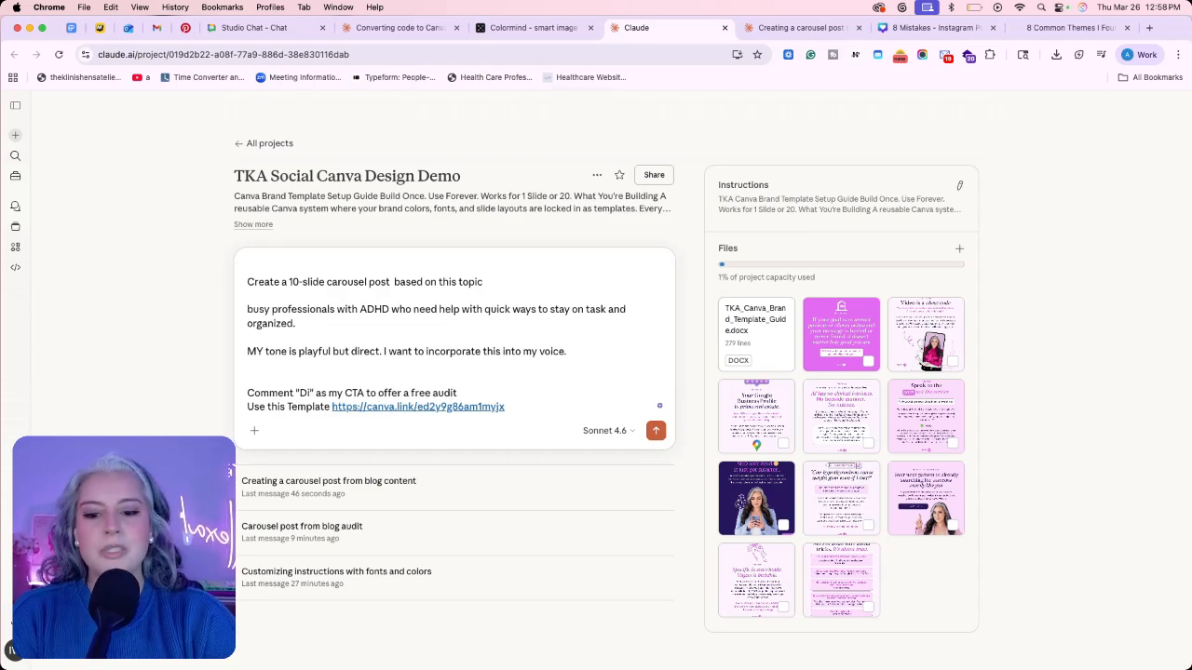
type("Guide")
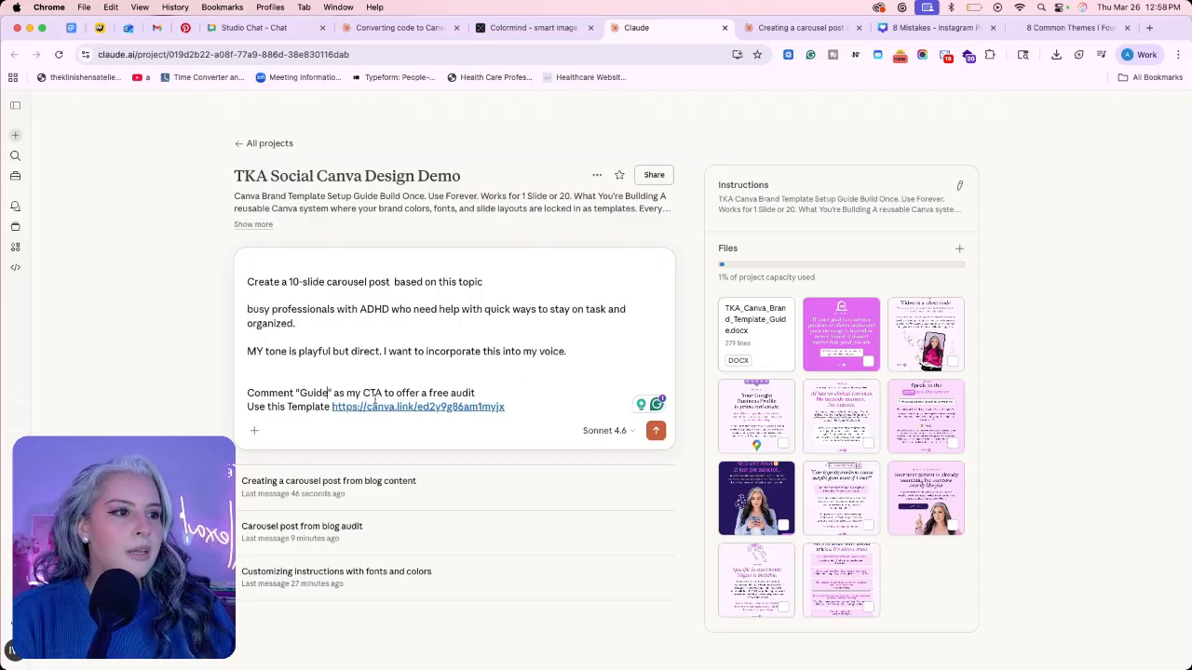
Delete "to offer a free audit" from the call-to-action line, remove the extra blank line above it and add one below.
left_click_drag(475, 393, 389, 393)
key("BackSpace")
key("BackSpace")
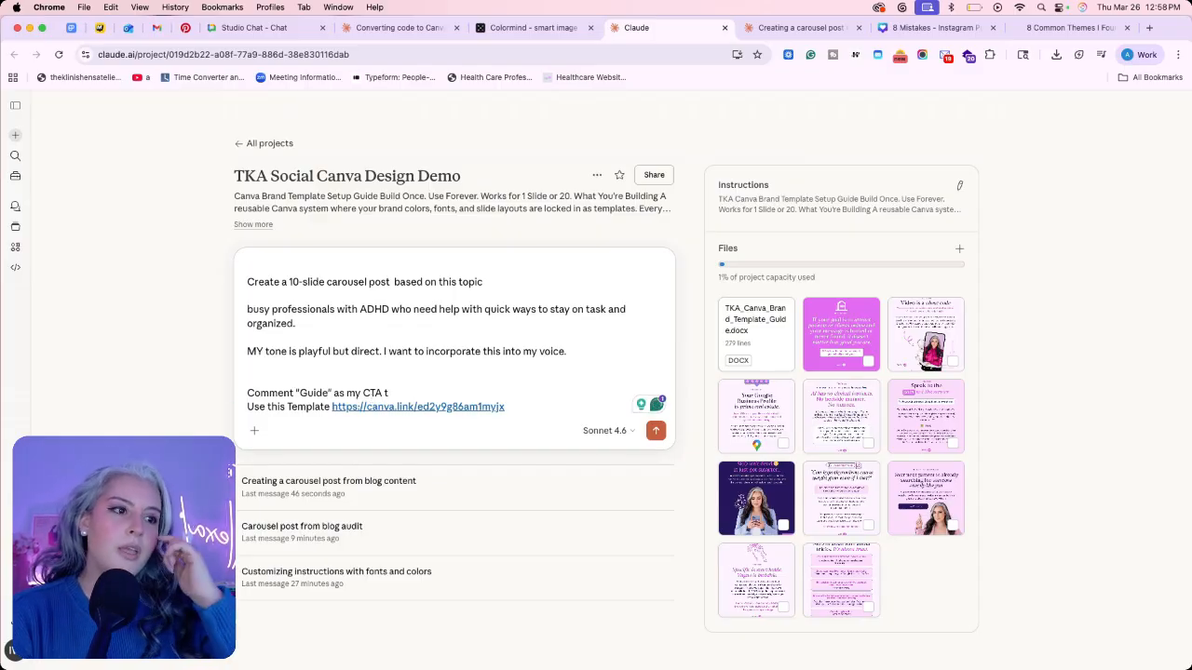
left_click(335, 377)
key("BackSpace")
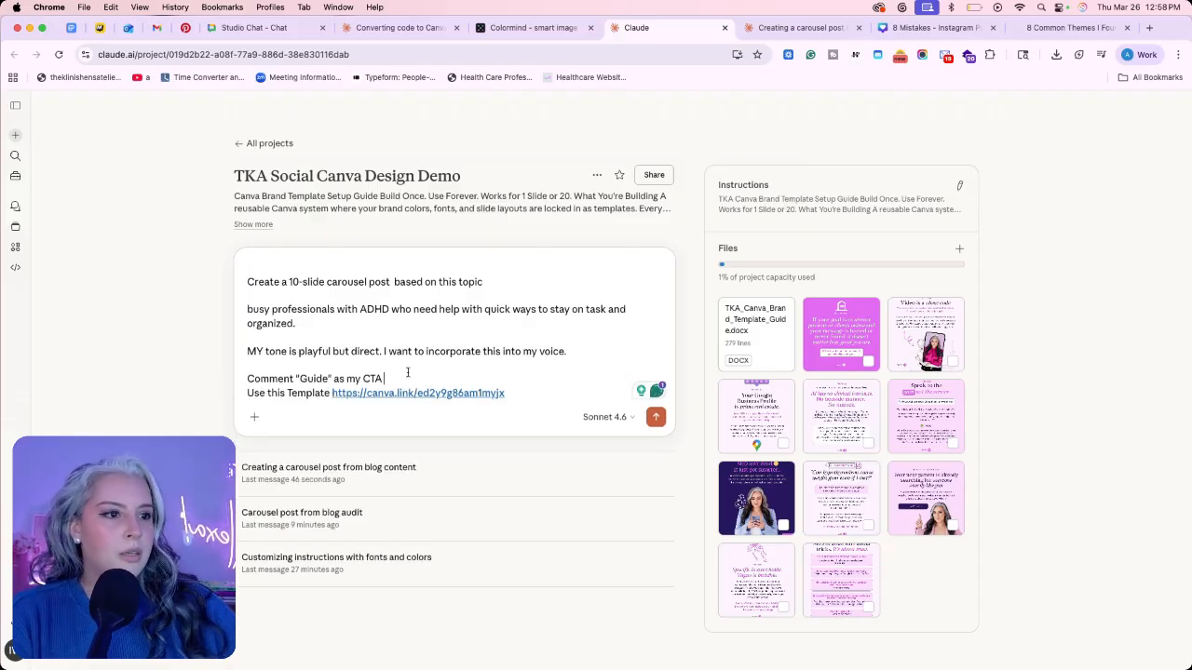
key("Return")
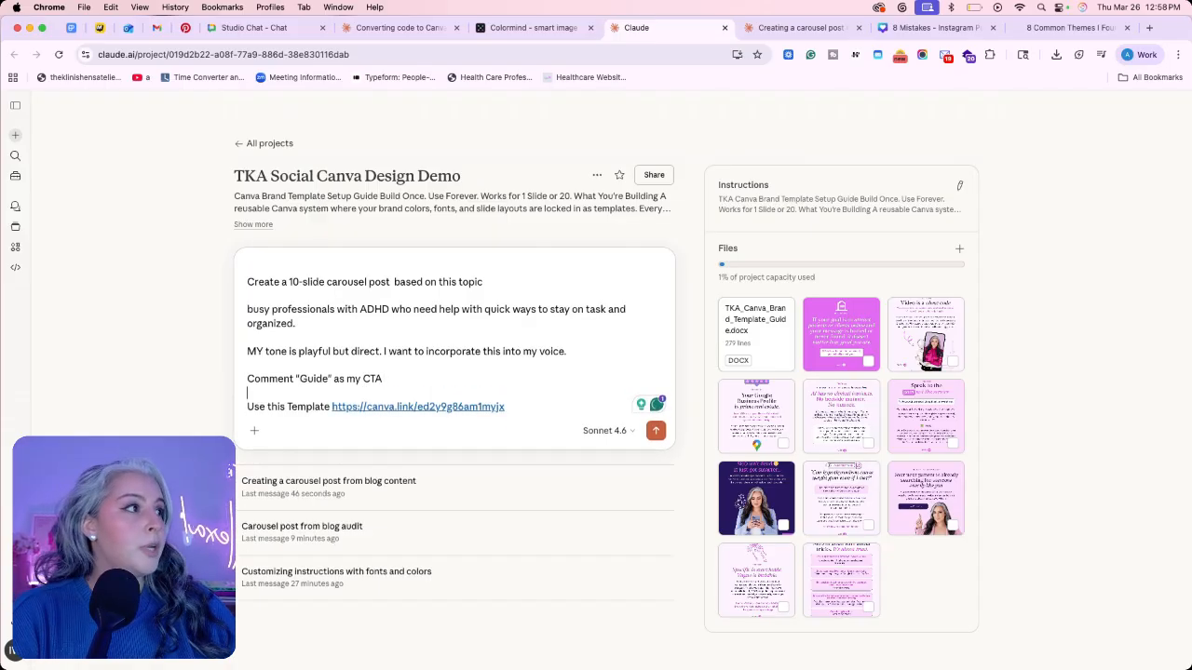
Switch to the 8 Mistakes design in Canva, make a copy of it and name the copy ADHD.
left_click(904, 27)
left_click(869, 161)
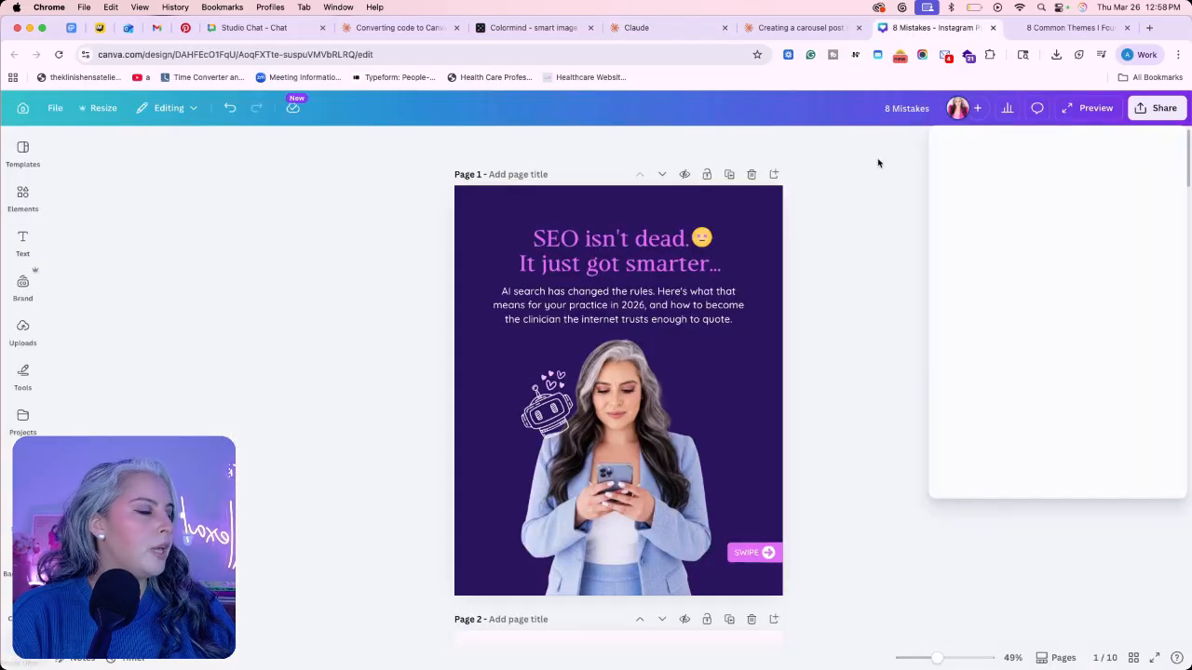
left_click(56, 109)
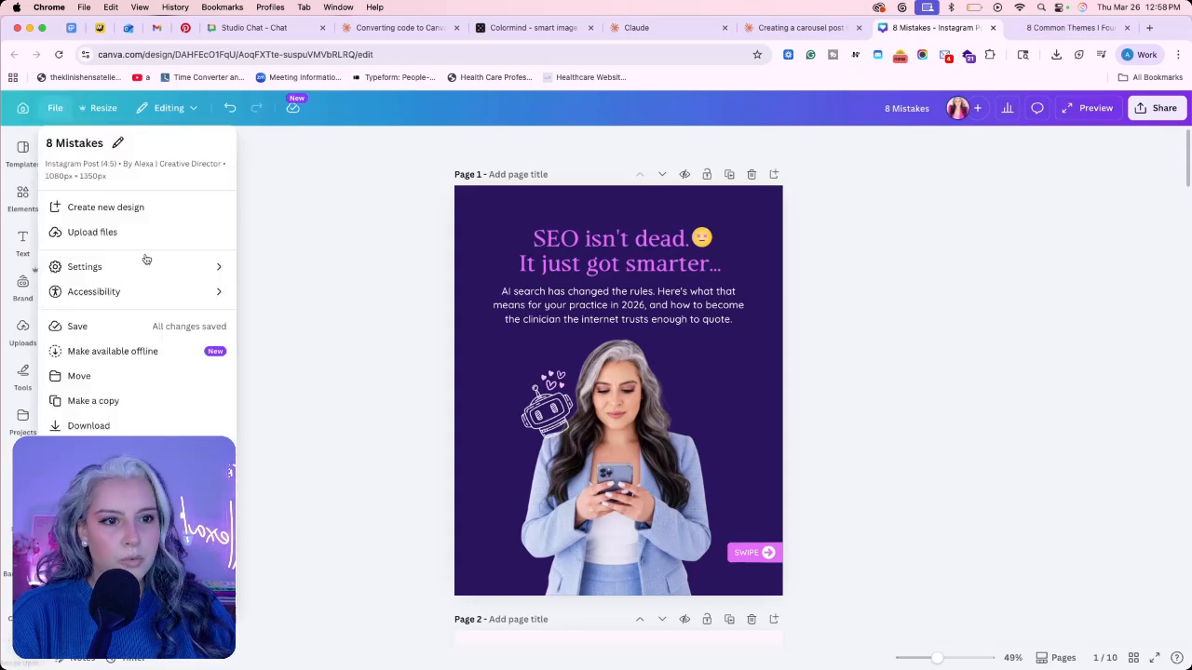
left_click(135, 400)
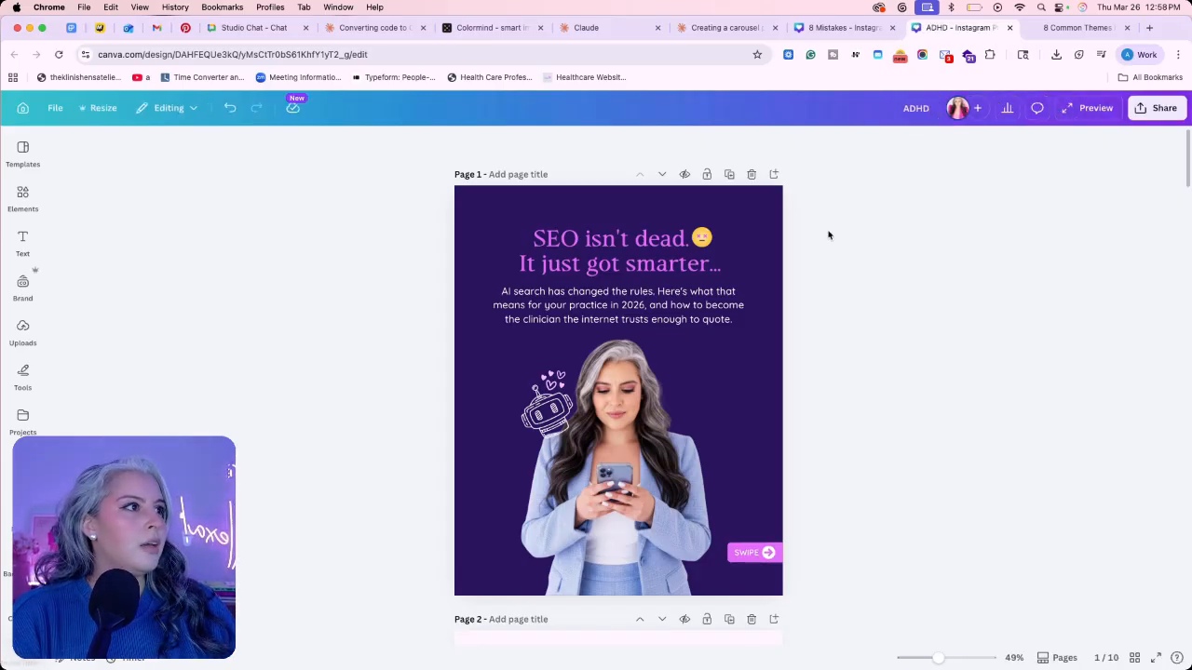
Return to the blog carousel chat in Claude and reply "yes save" to commit the edits to the Canva design.
left_click(838, 27)
left_click(716, 28)
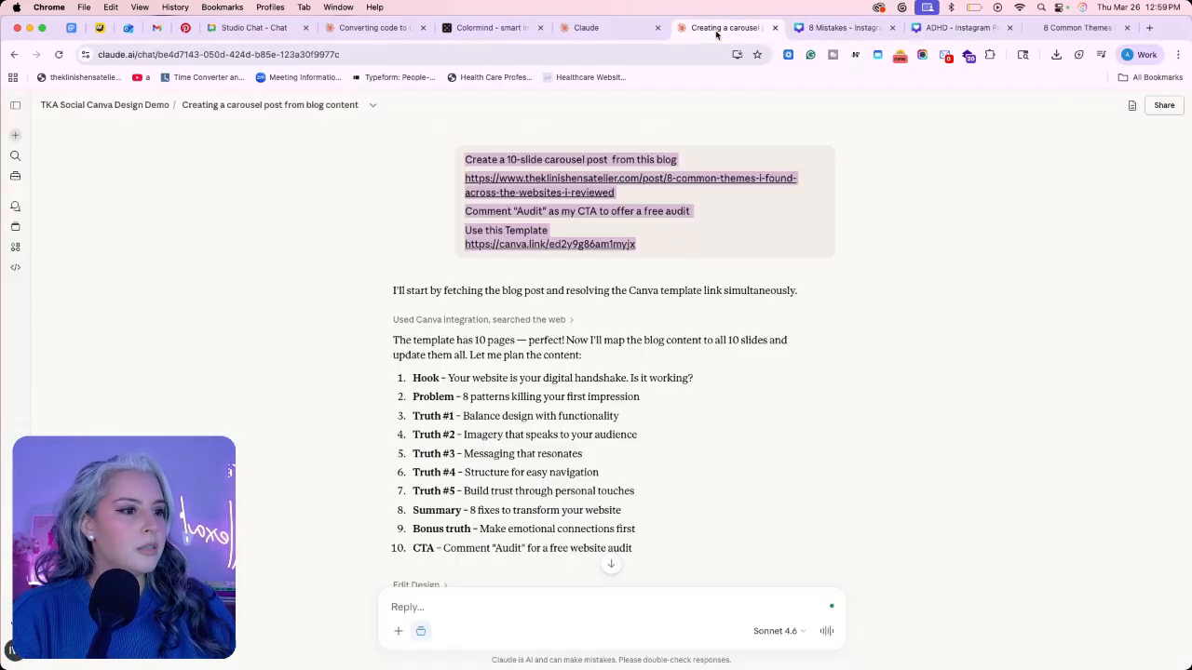
scroll(467, 416, "down", 15)
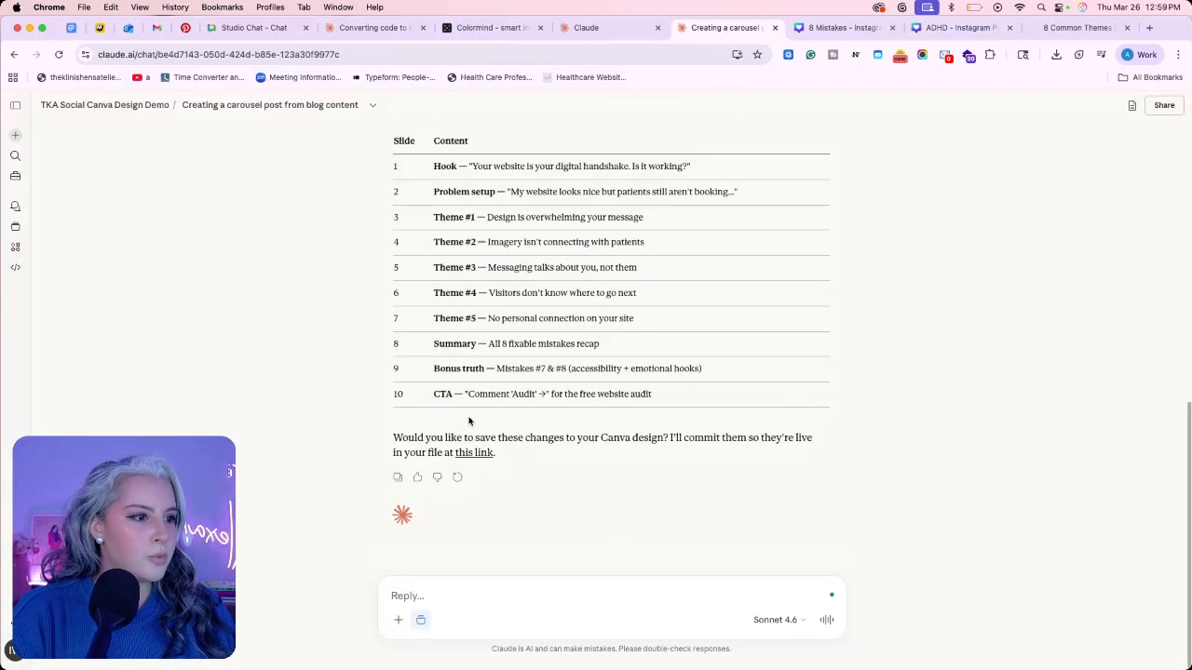
left_click(486, 608)
type("yes save")
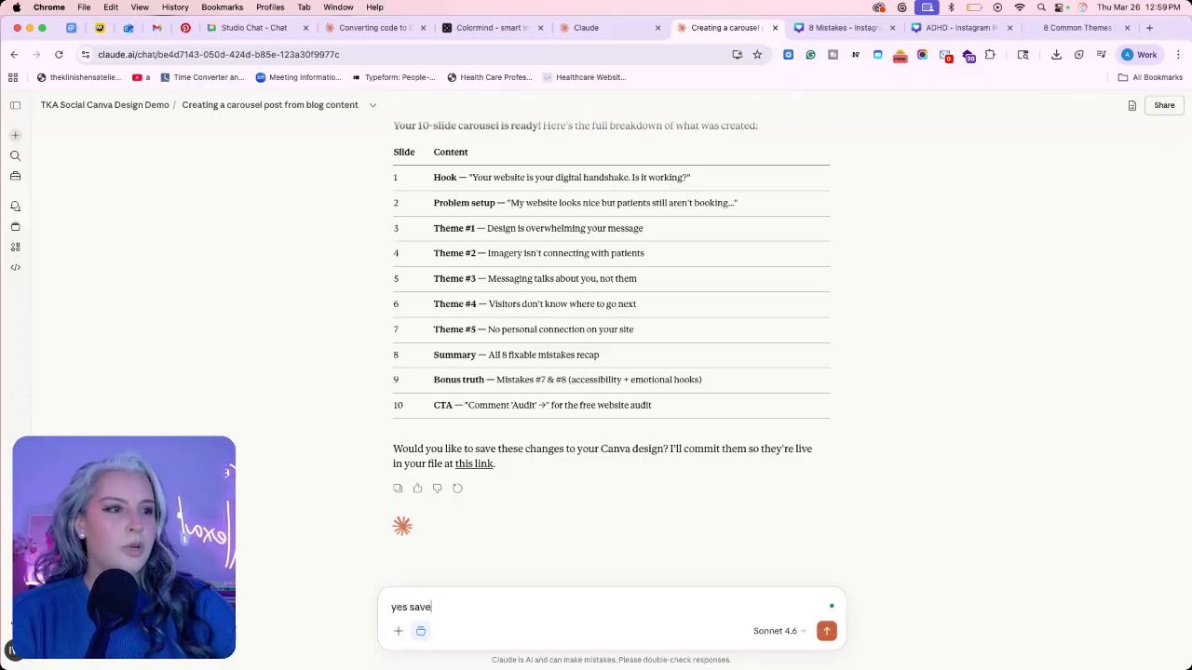
key("Return")
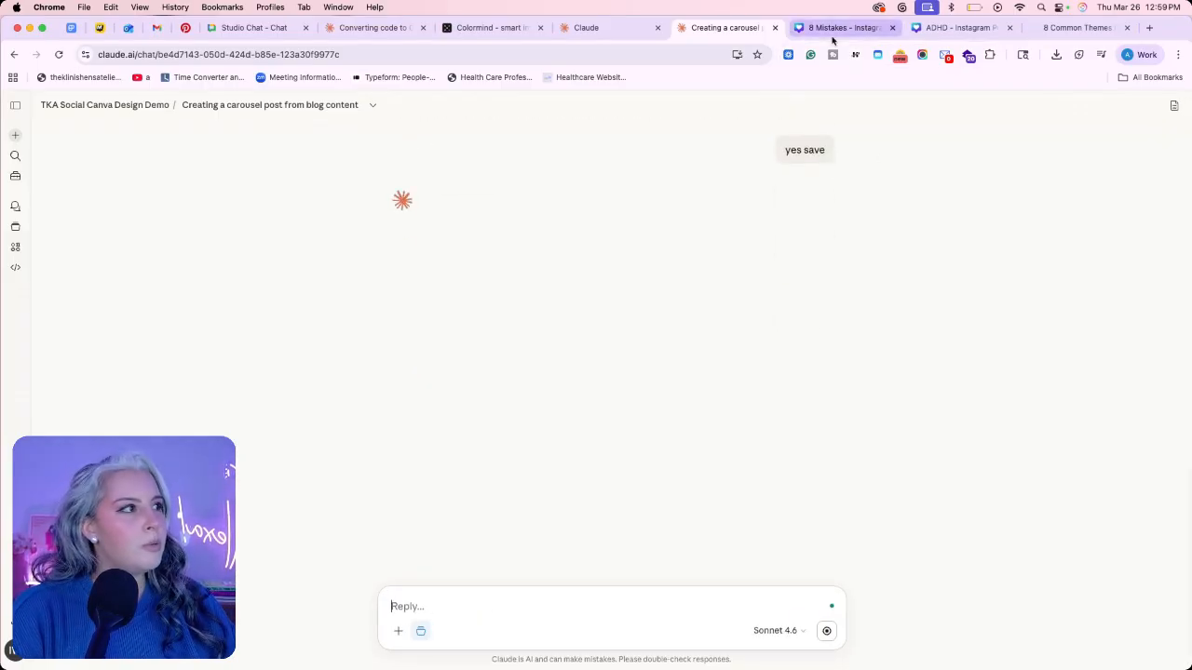
Switch to the ADHD design in Canva, create a template link for it and copy the link.
left_click_drag(930, 33, 826, 35)
left_click(1160, 109)
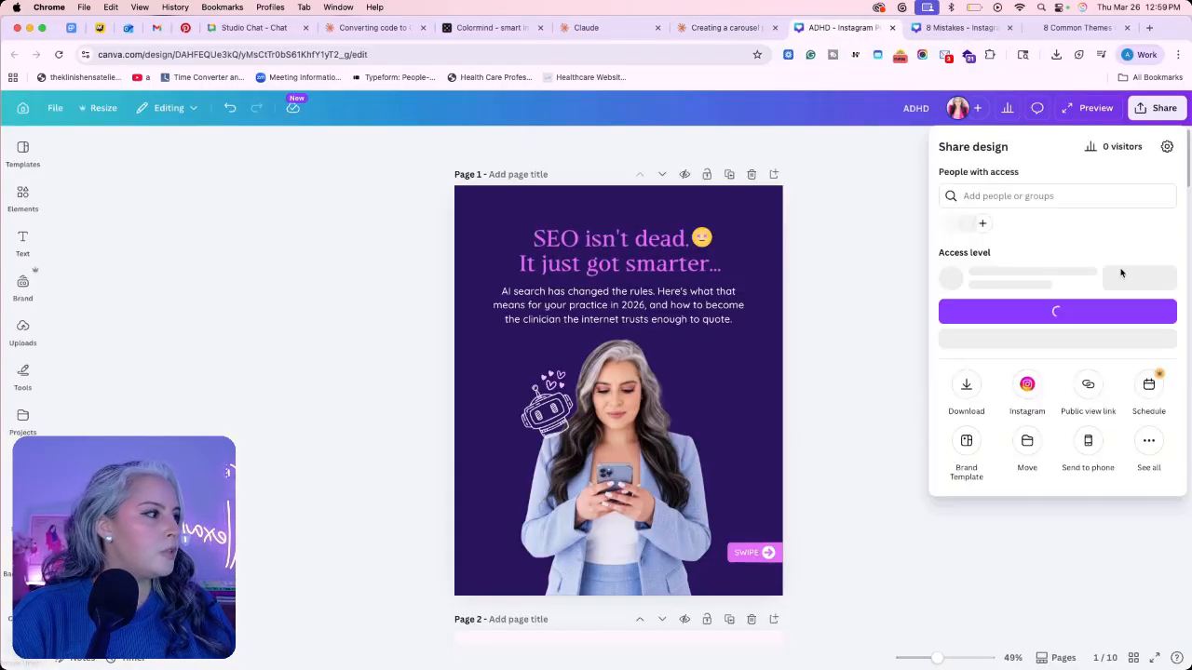
left_click(1151, 447)
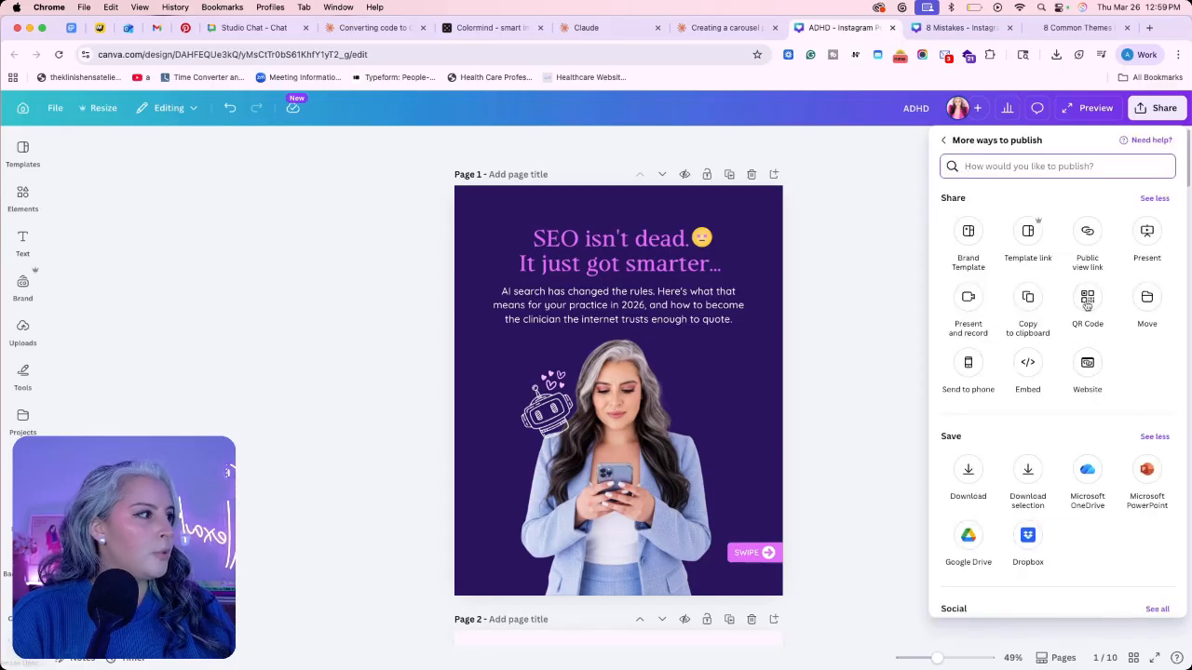
left_click(1028, 237)
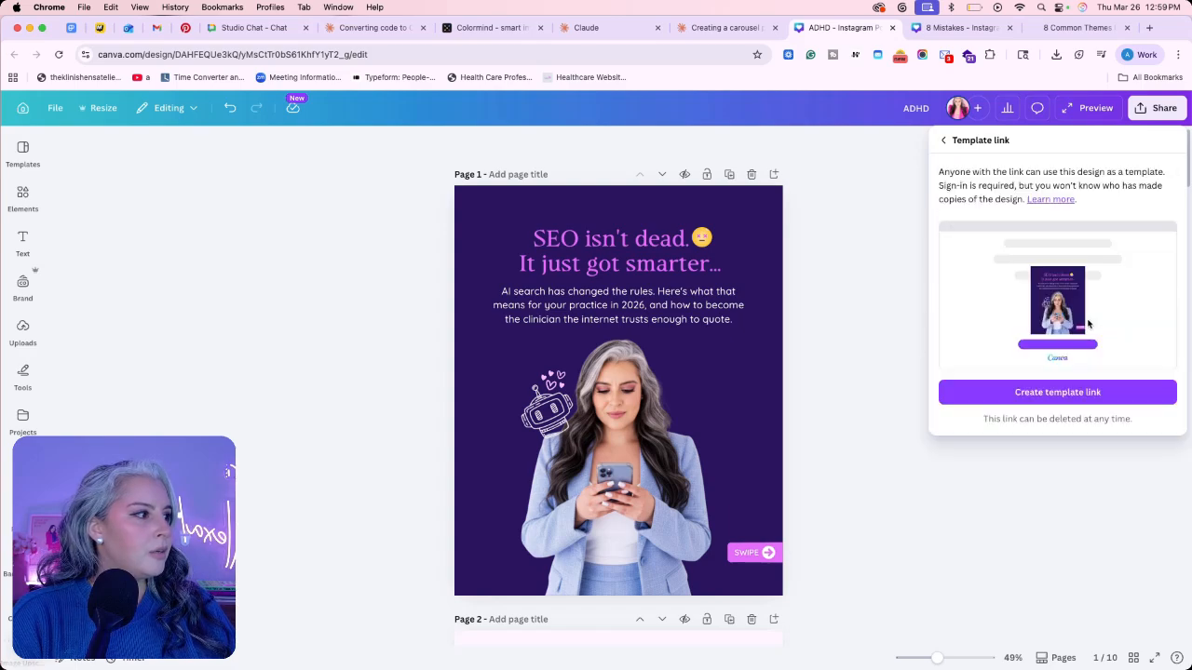
left_click(1075, 398)
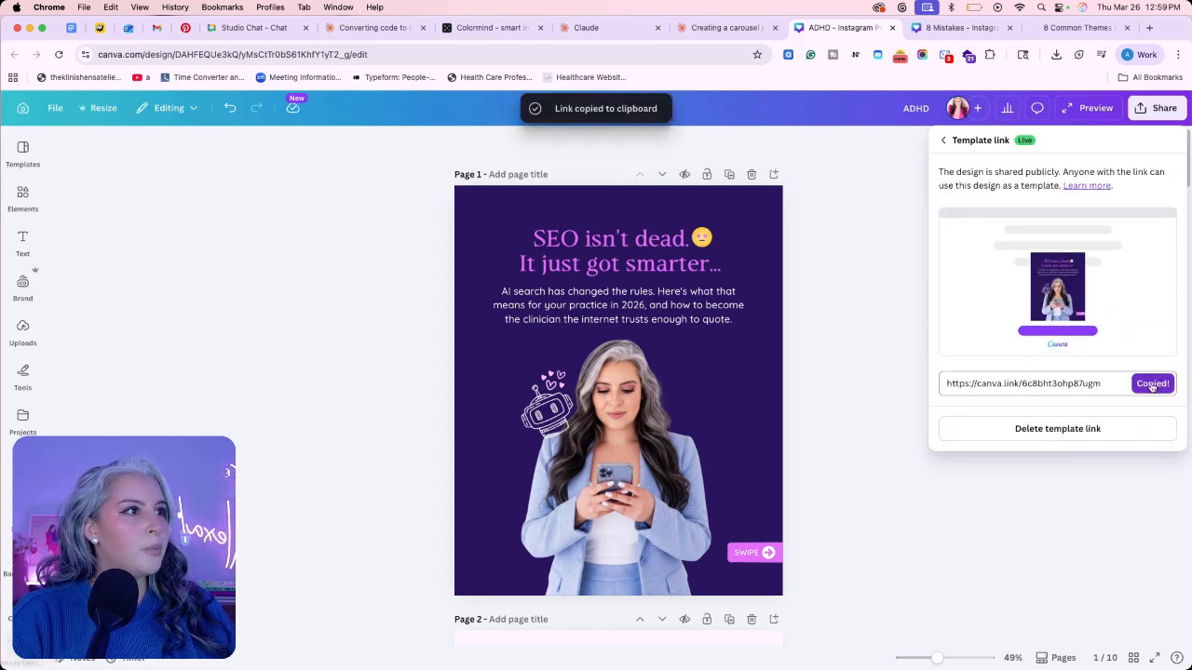
Replace the template link in the Claude prompt with the copied ADHD link, check the saved carousel chat, and submit the prompt.
left_click(582, 27)
left_click_drag(542, 406, 332, 408)
key("BackSpace")
key("super+v")
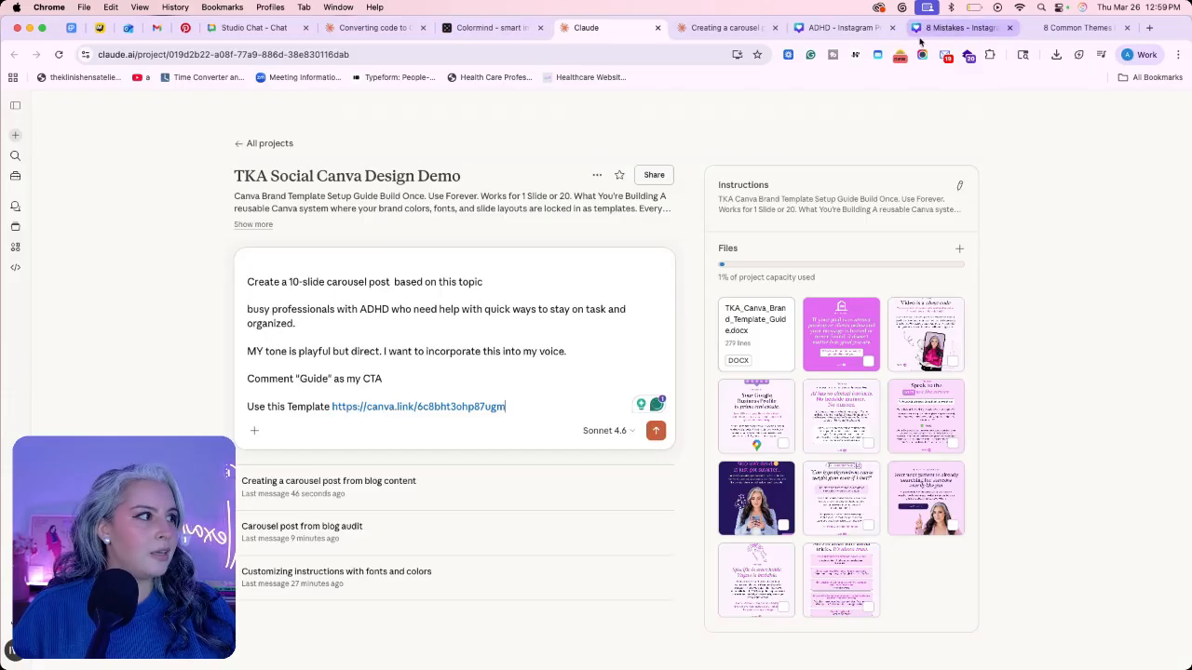
left_click(845, 28)
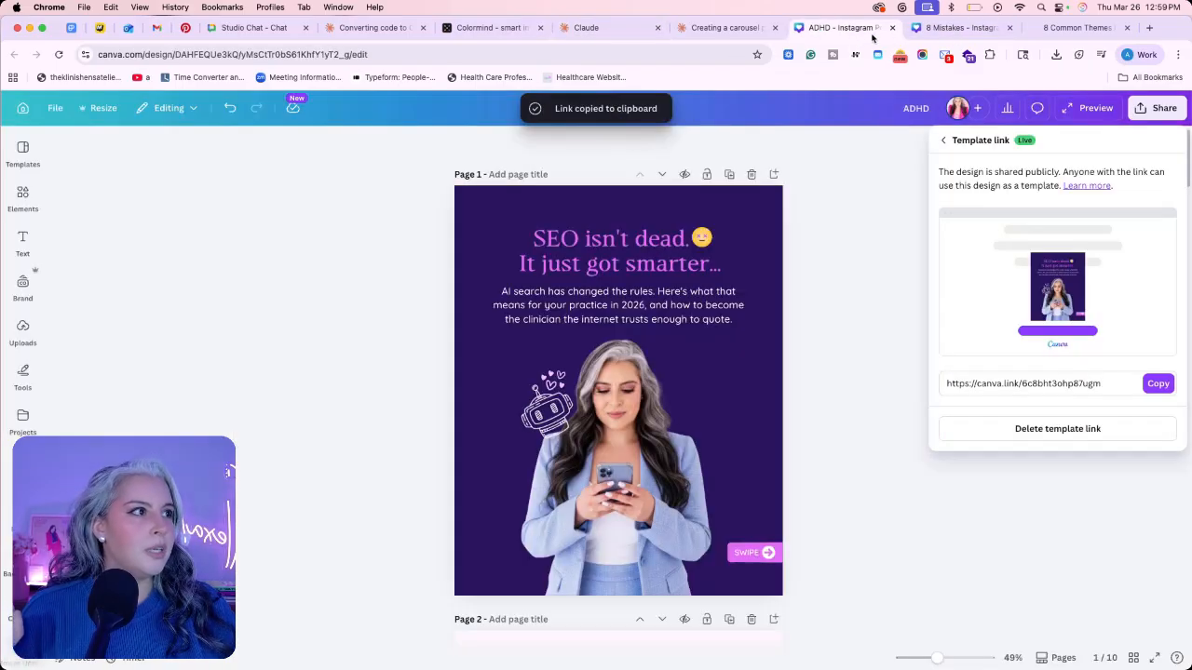
left_click(713, 29)
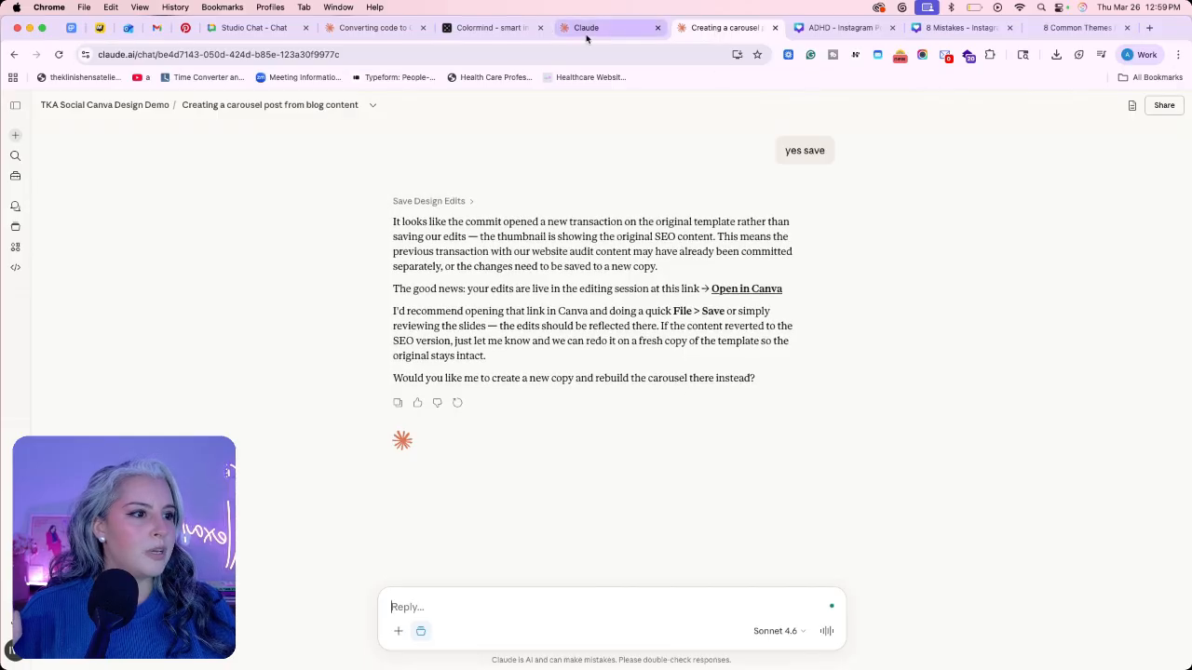
left_click(587, 37)
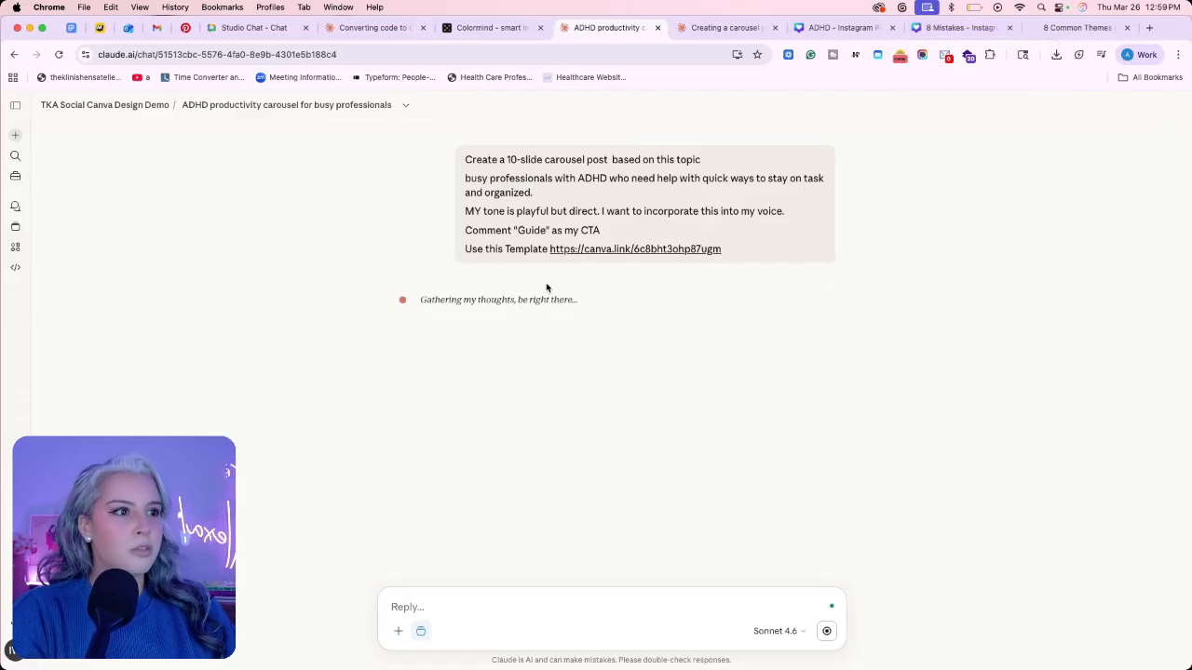
Open the 8 Mistakes design in Canva and delete the face emoji and the robot graphic from page 1.
left_click_drag(951, 41, 842, 30)
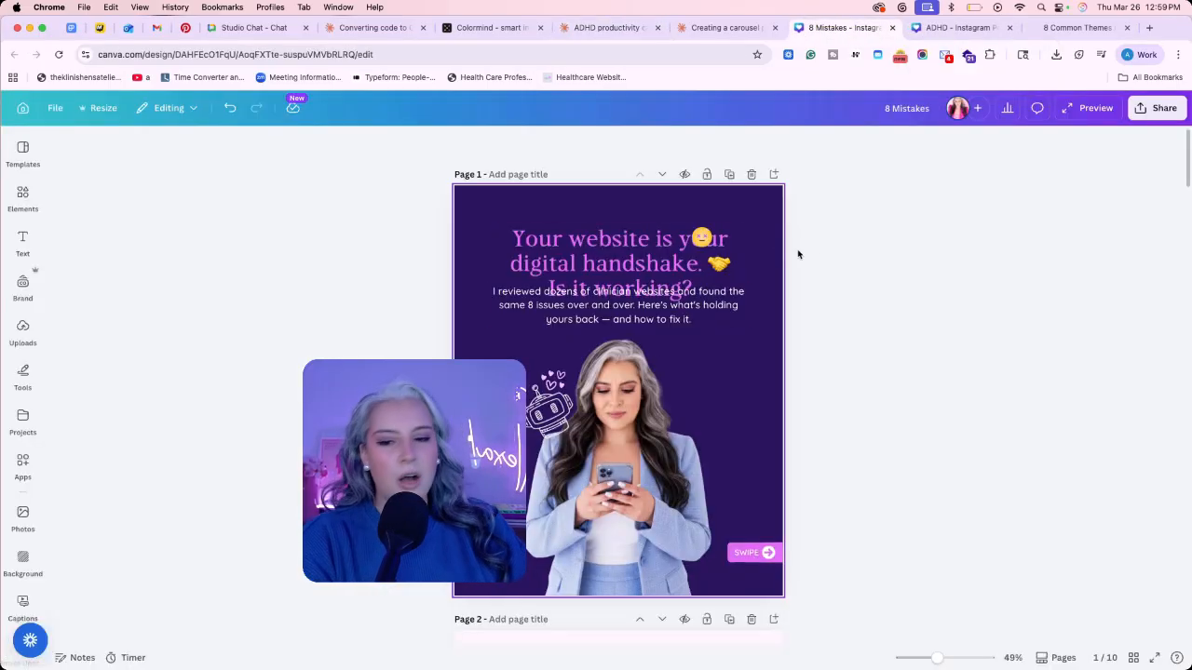
left_click(703, 241)
key("BackSpace")
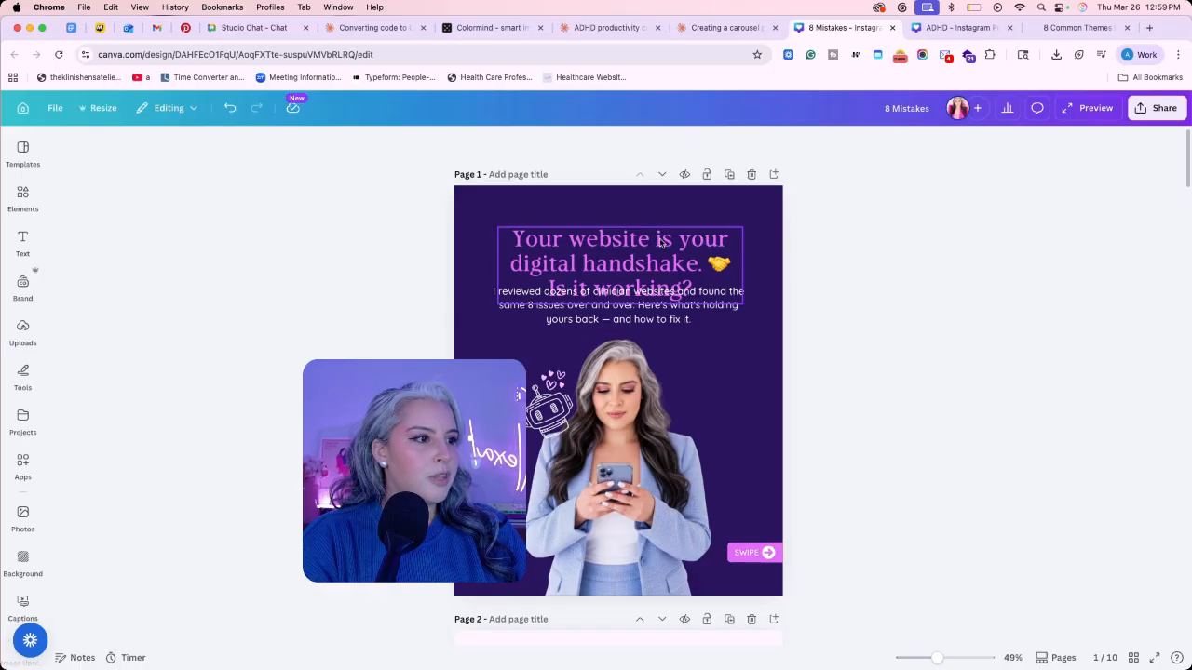
left_click_drag(662, 245, 660, 235)
left_click(564, 416)
key("BackSpace")
key("super+z")
key("BackSpace")
Move the page 1 photo and paragraph lower so the text clears the headline, and adjust the headline position slightly.
left_click(644, 348)
left_click_drag(644, 349, 644, 385)
left_click(644, 309)
left_click_drag(644, 309, 646, 334)
left_click_drag(651, 240, 652, 247)
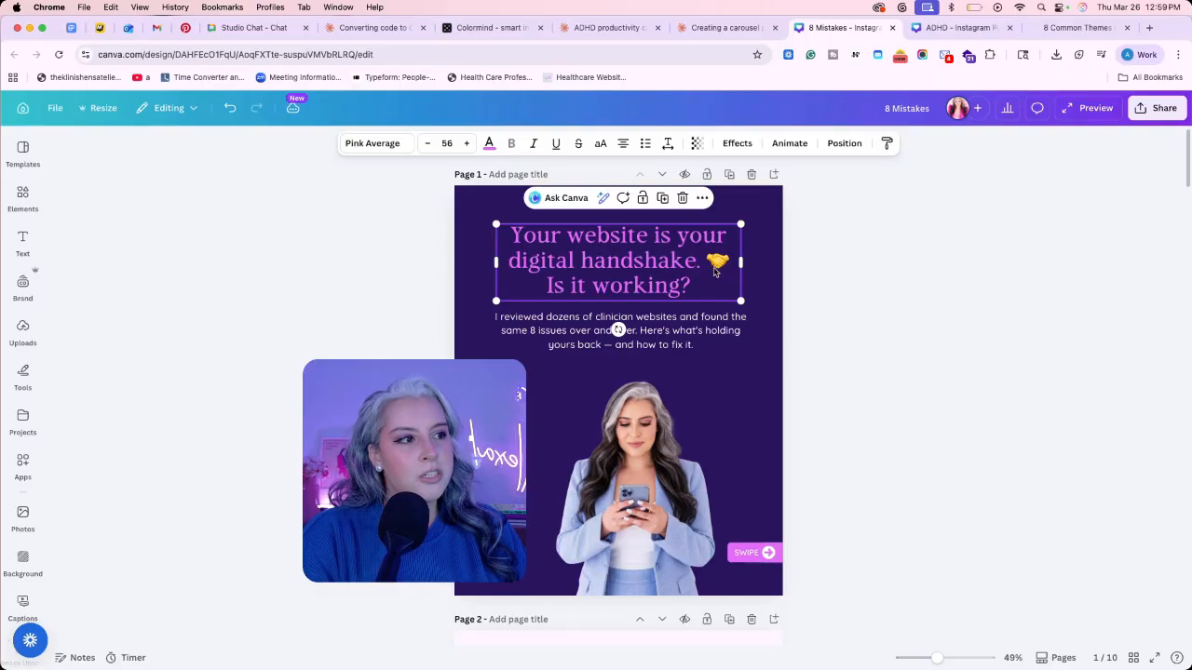
left_click(858, 270)
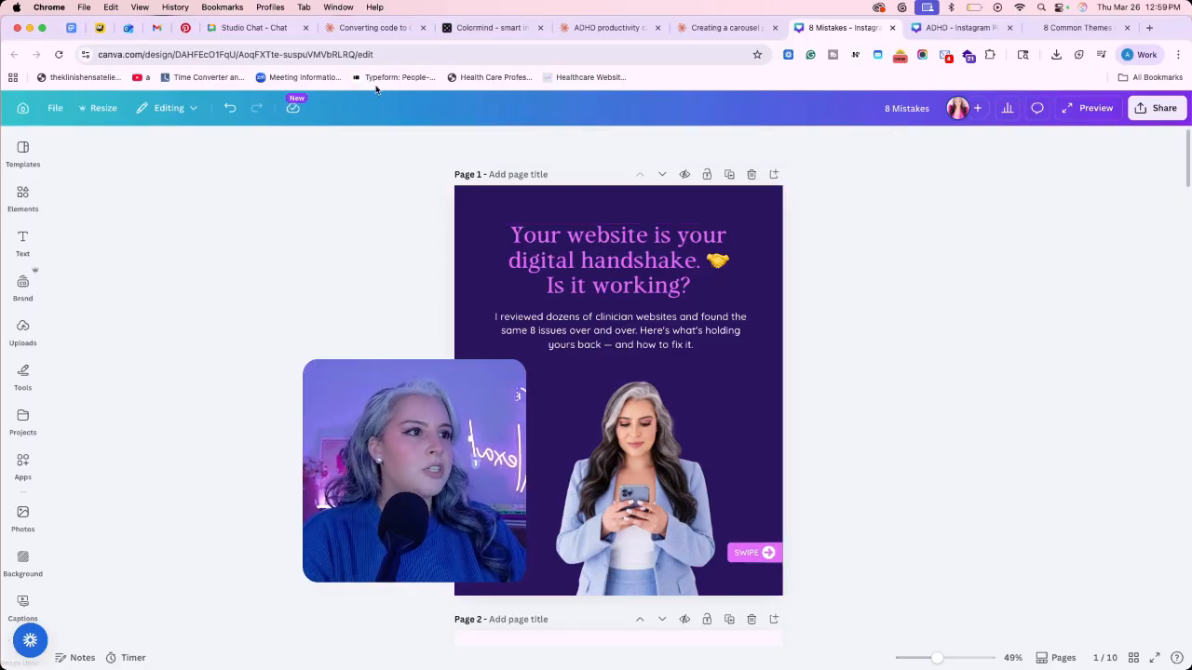
Apply the TKA brand colors to page 1 and shuffle them until the background is medium purple with a white headline.
left_click(510, 189)
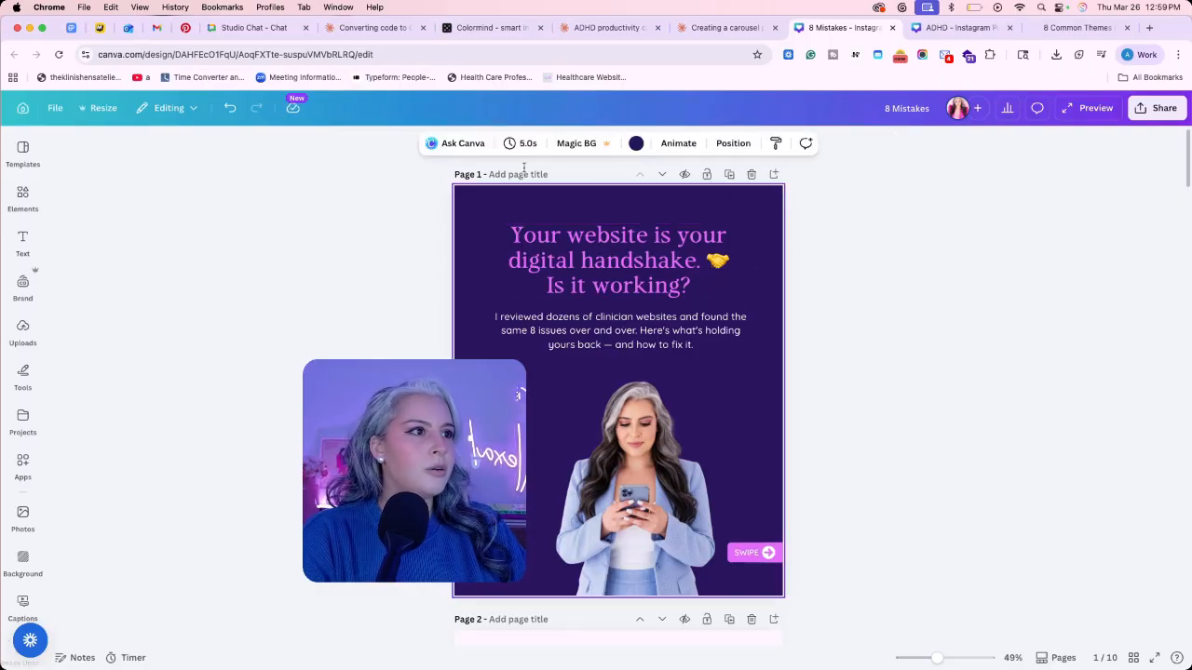
left_click(634, 145)
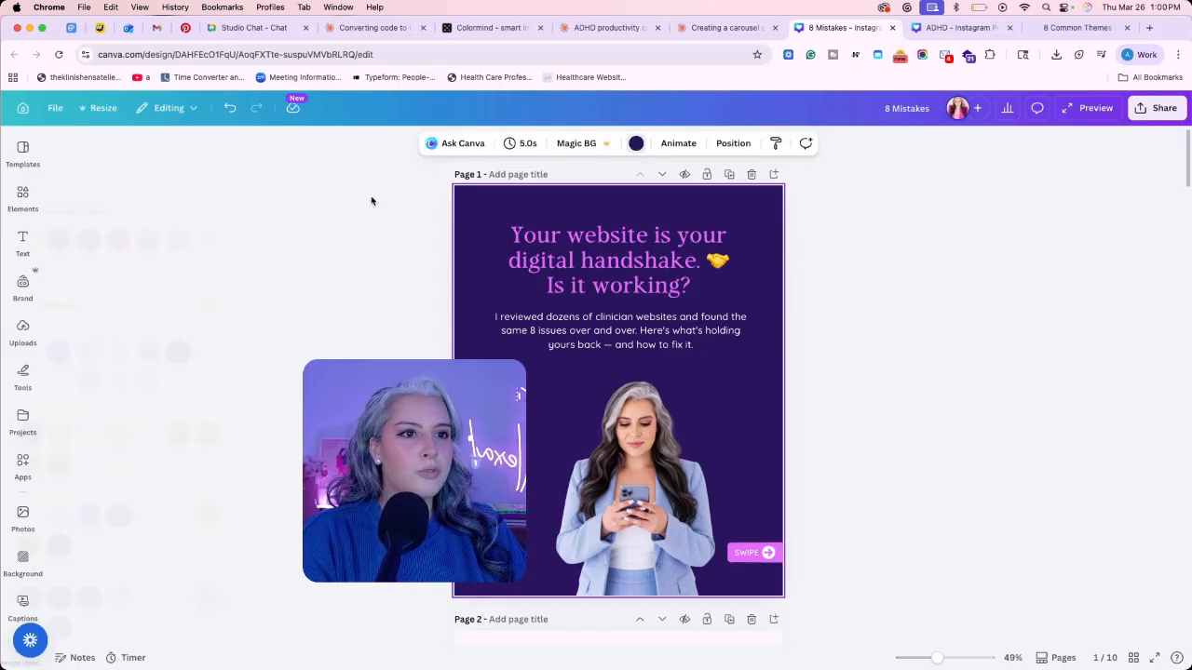
left_click(22, 287)
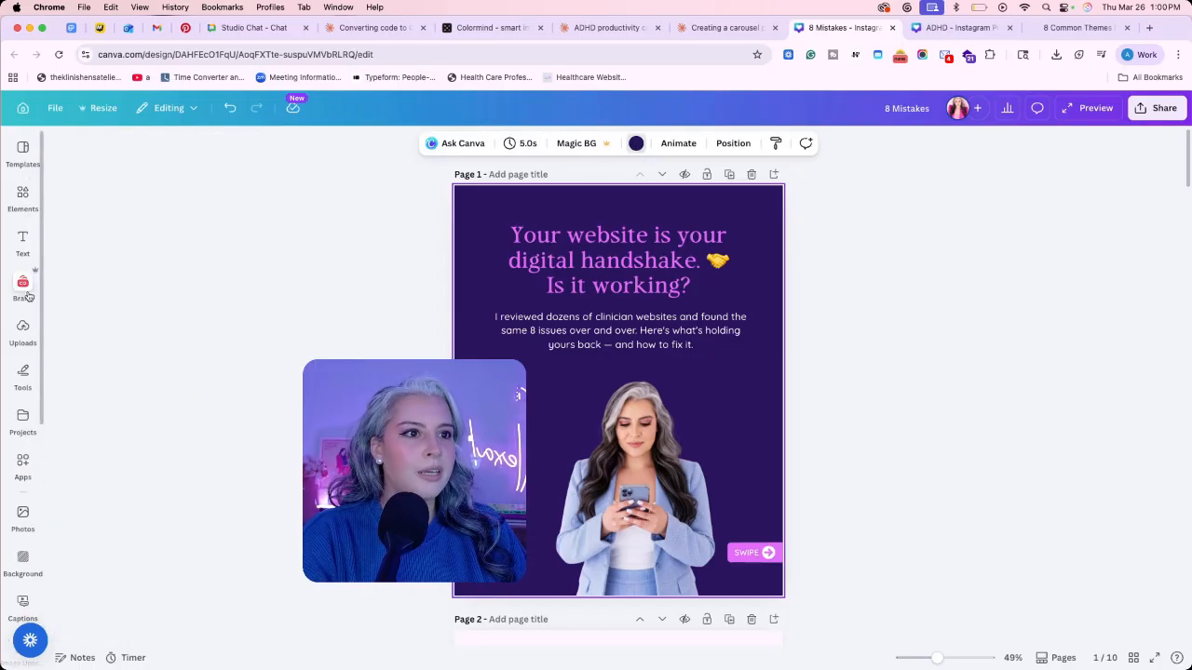
left_click(277, 348)
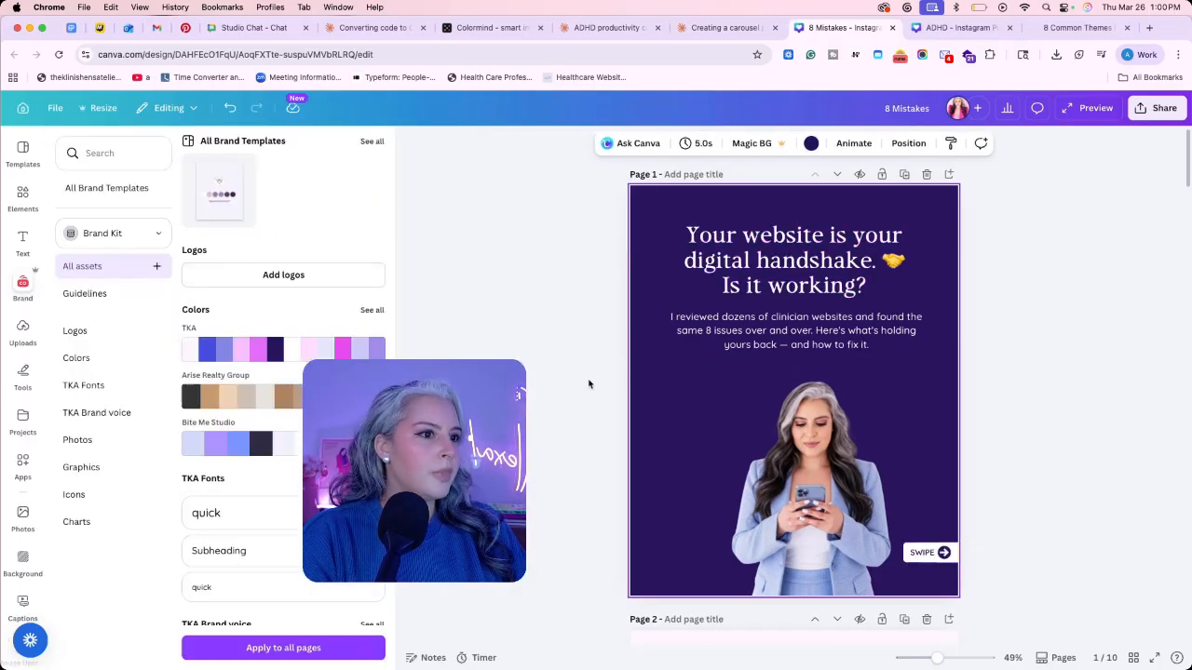
left_click(276, 350)
left_click(276, 350)
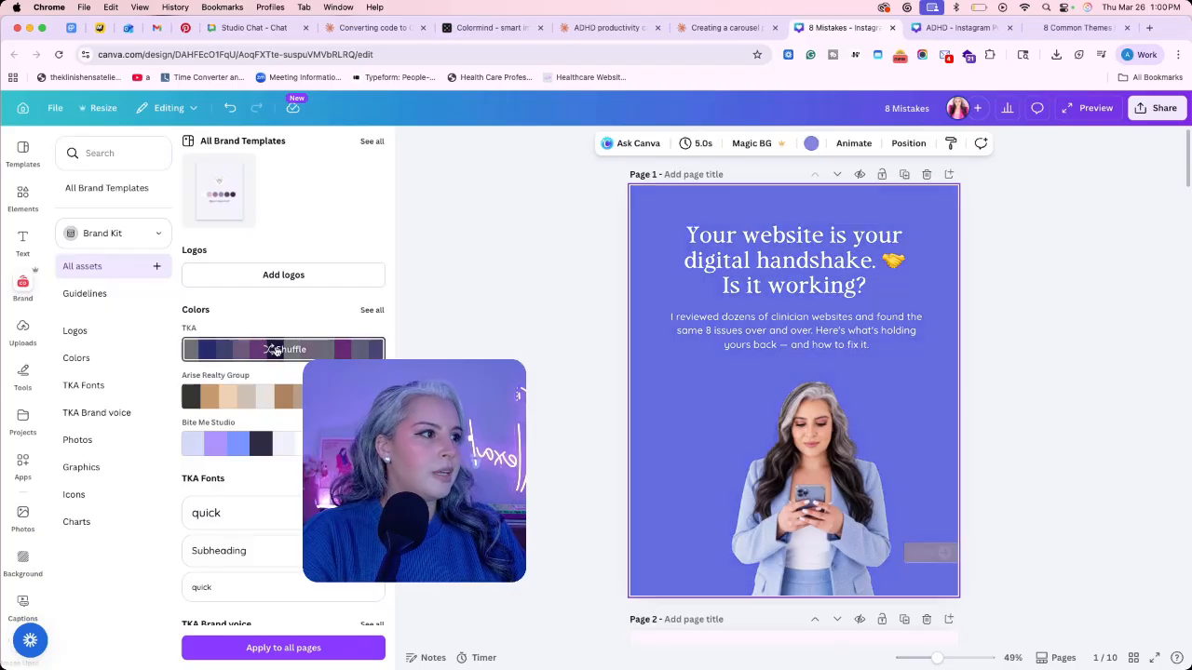
left_click(277, 350)
left_click(276, 350)
left_click(277, 350)
left_click(277, 350)
left_click(277, 350)
left_click(276, 350)
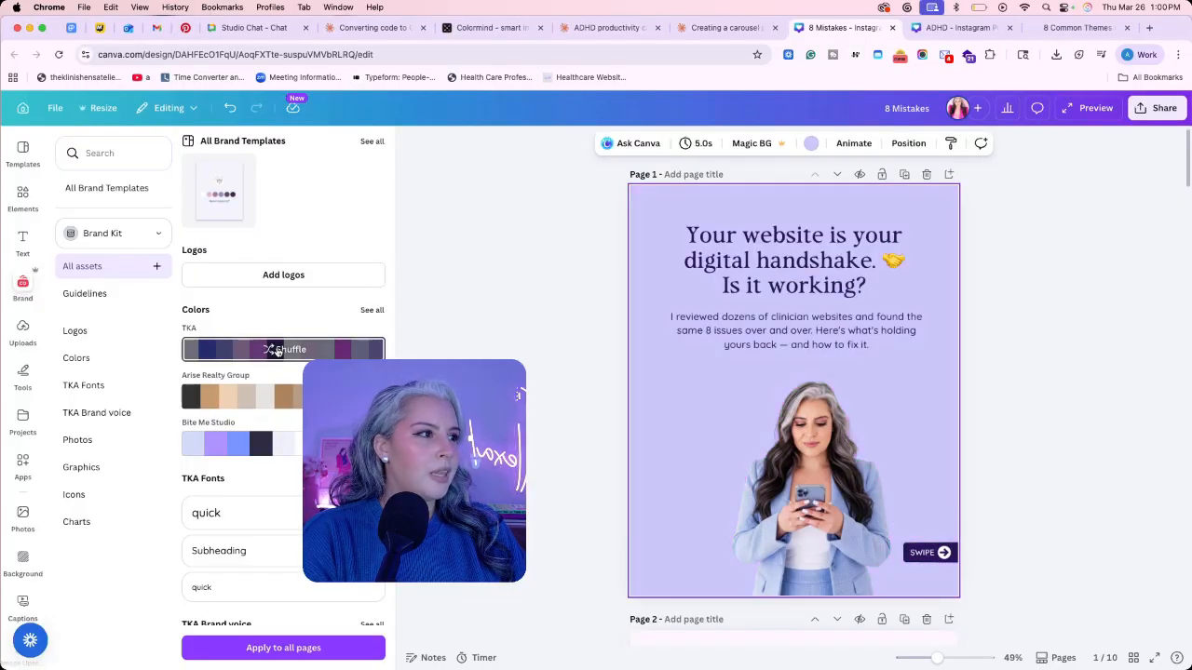
left_click(277, 350)
left_click(1070, 391)
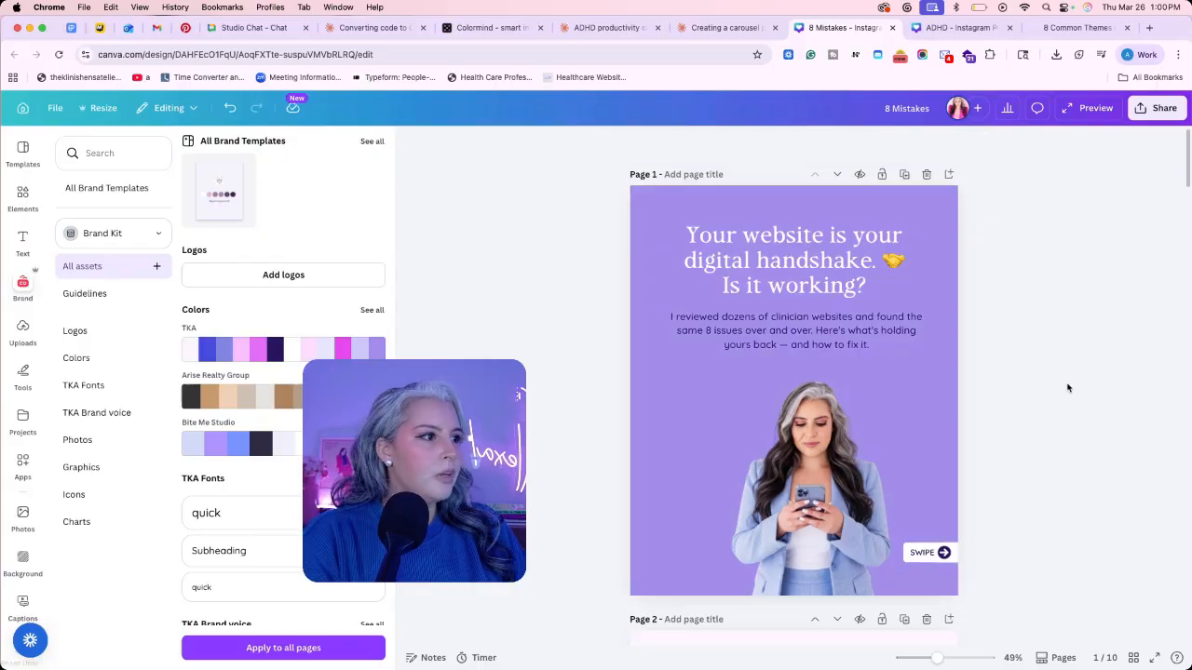
Change the text color of the paragraph below the page 1 headline to white.
left_click(719, 344)
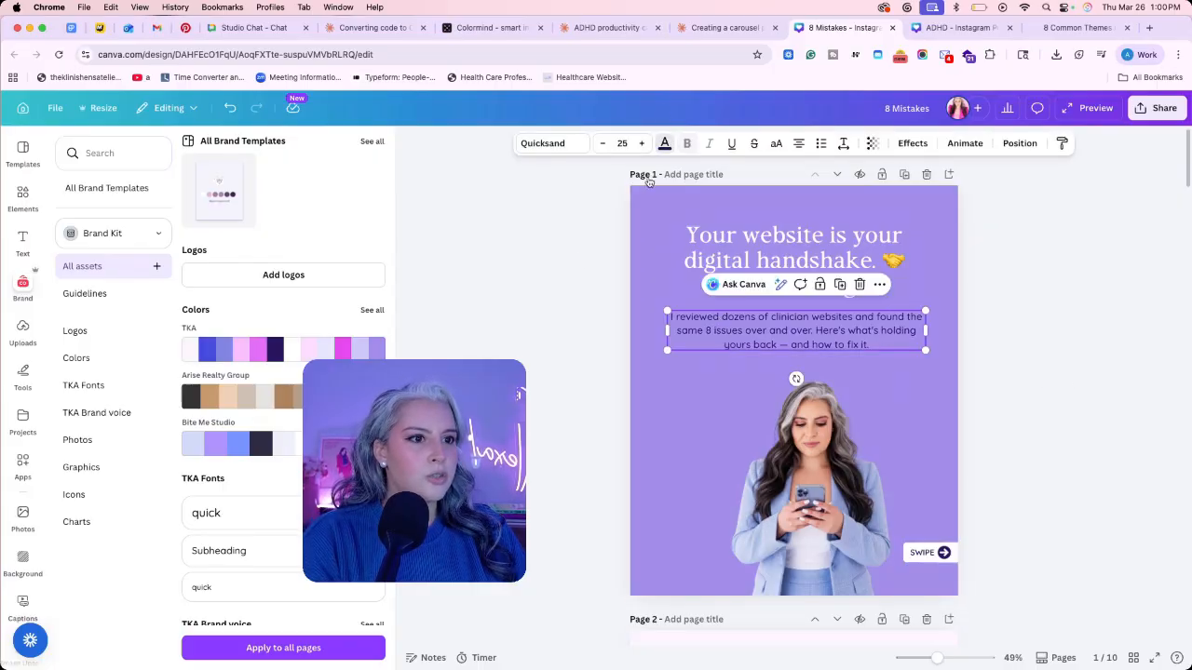
left_click(666, 142)
left_click(246, 346)
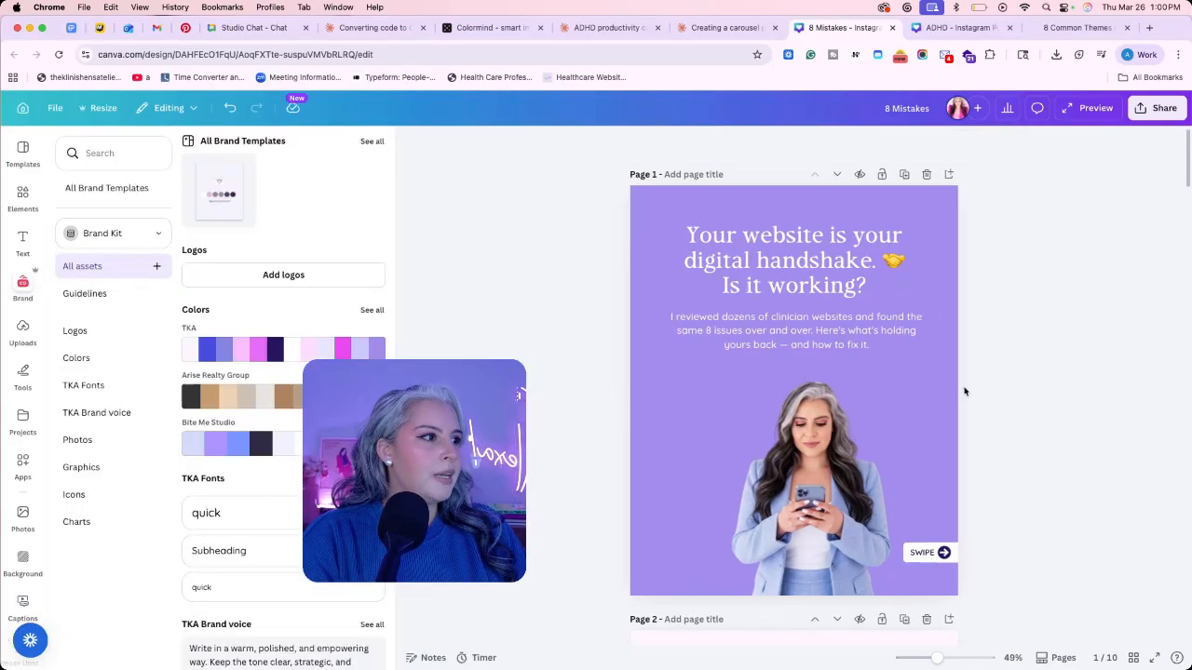
Replace the page 1 photo with the uploaded hands-over-mouth photo, scaled and placed below the paragraph.
left_click(810, 270)
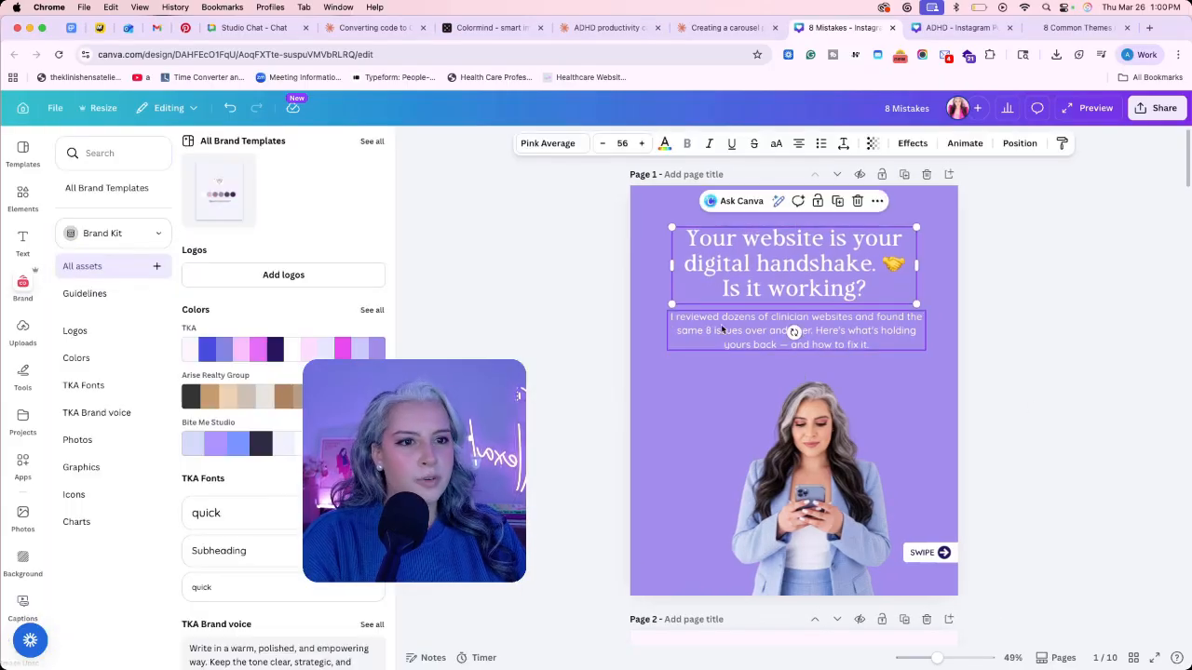
left_click(31, 344)
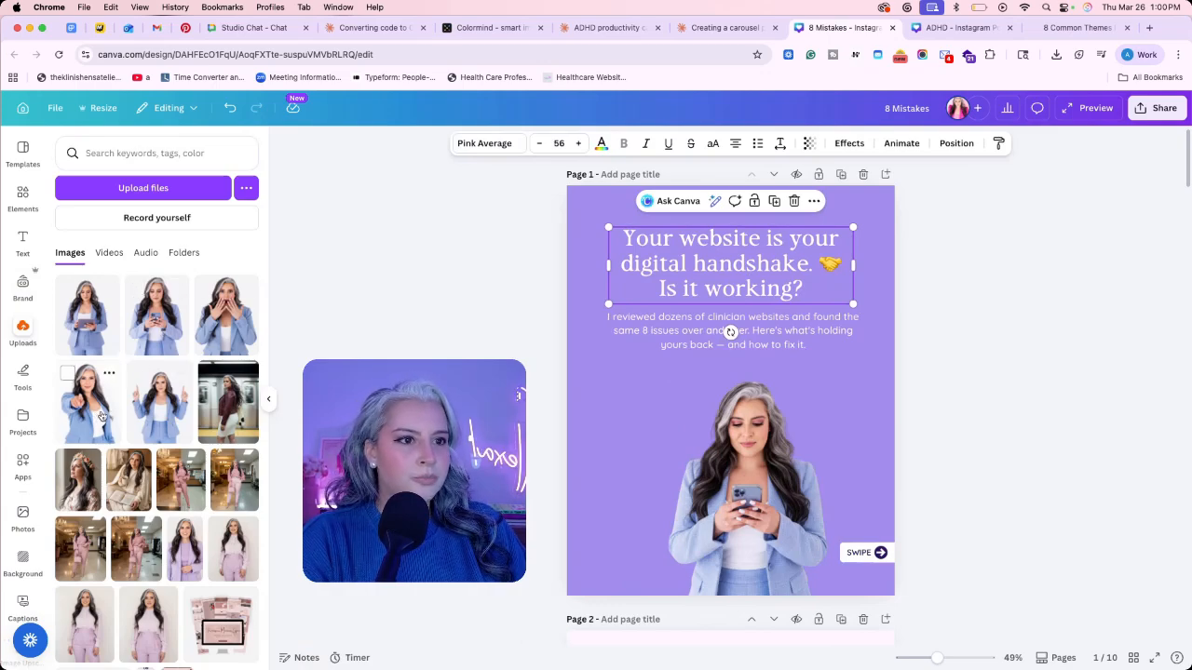
left_click_drag(230, 329, 585, 358)
left_click_drag(635, 354, 604, 359)
left_click_drag(695, 453, 699, 449)
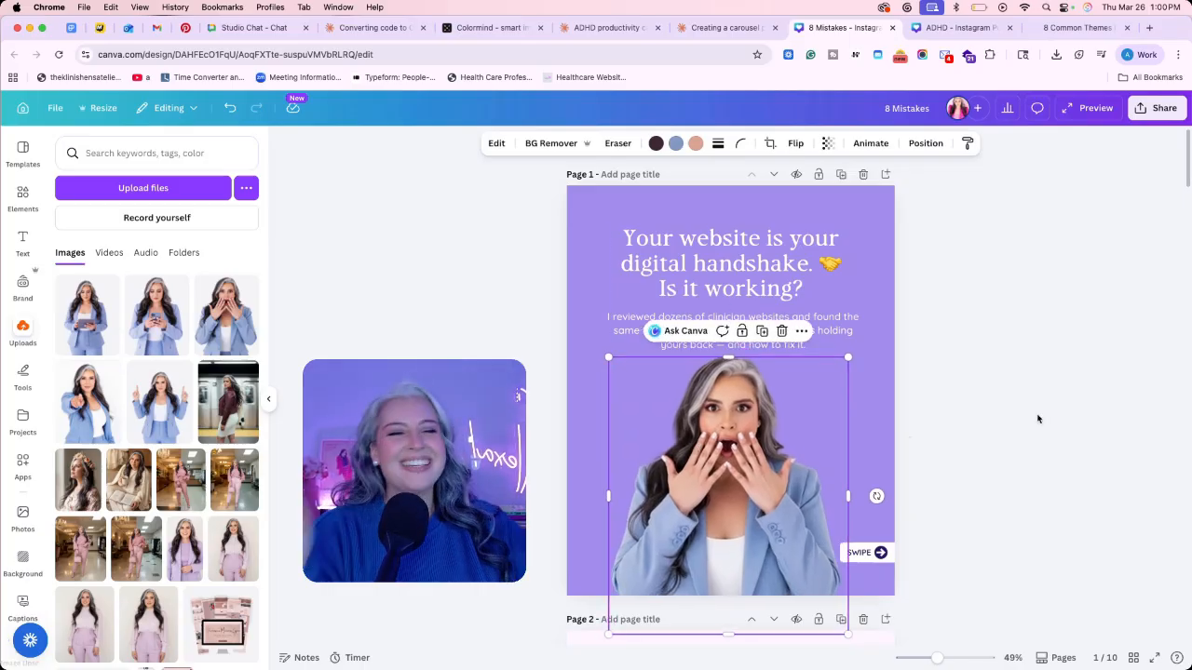
left_click(1002, 421)
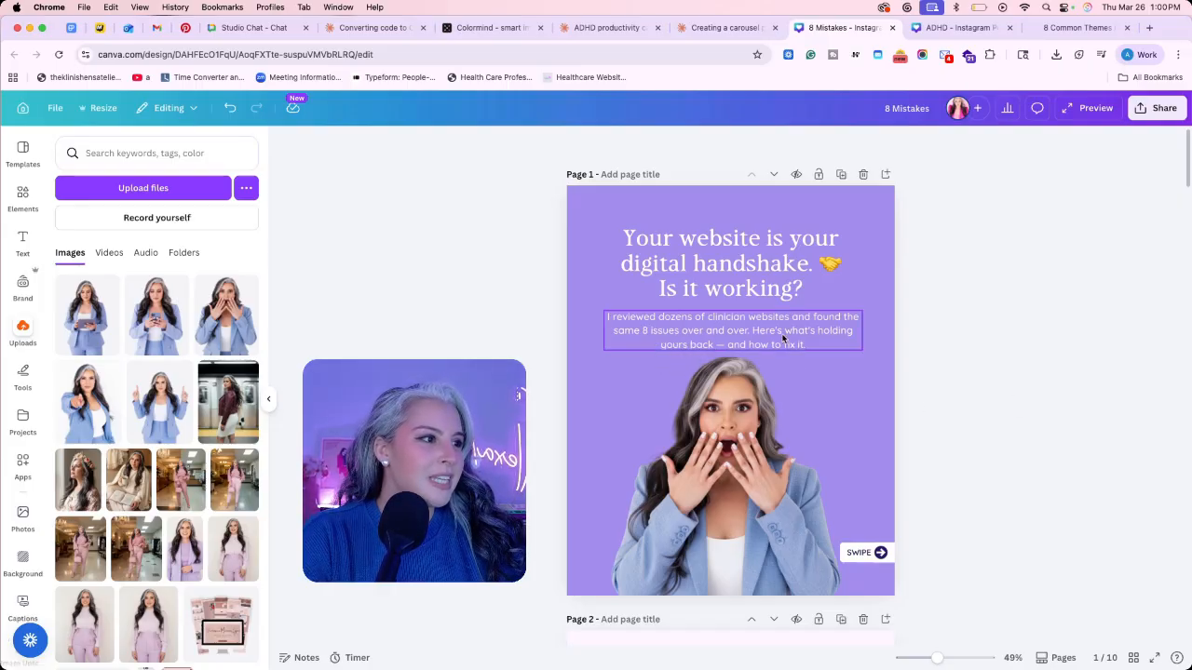
left_click(750, 348)
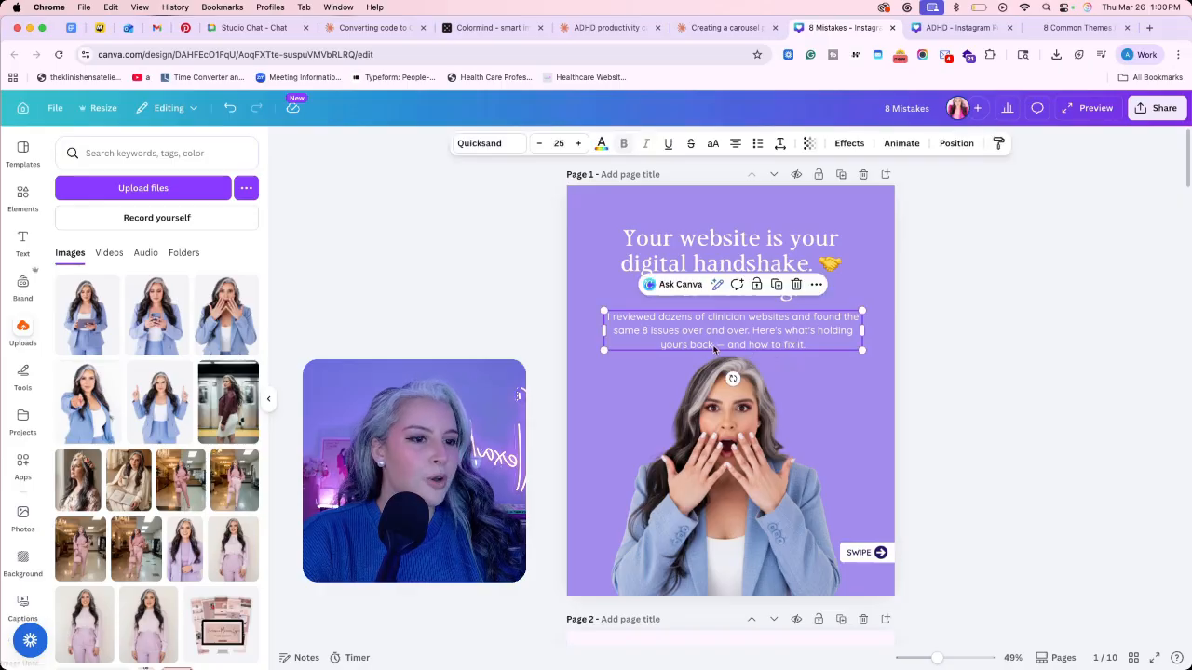
left_click(714, 349)
left_click(969, 386)
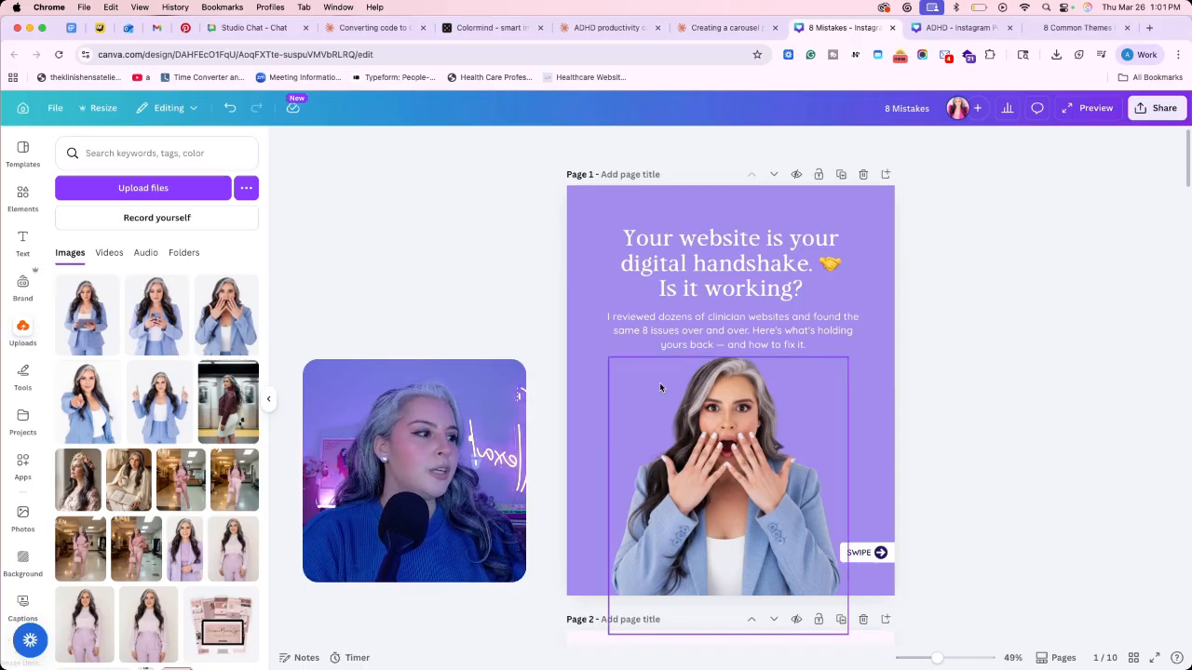
Delete the face emoji and search bar graphic from page 2 and place the "Website review findings" label just above the headline.
scroll(931, 382, "down", 5)
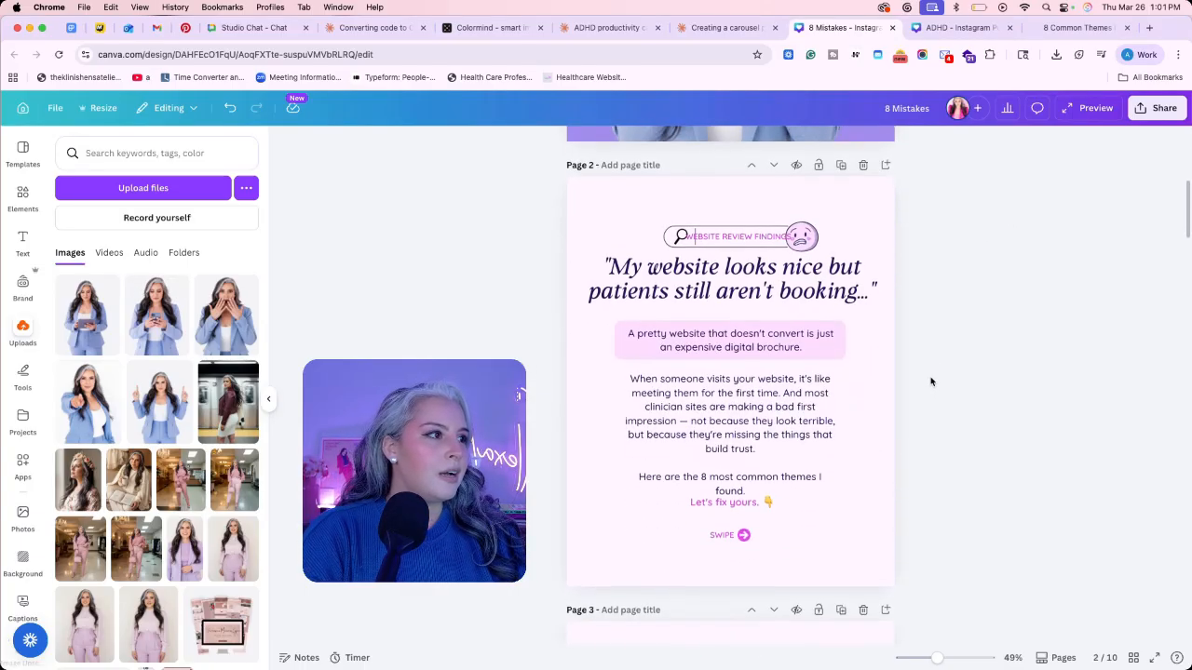
left_click(758, 233)
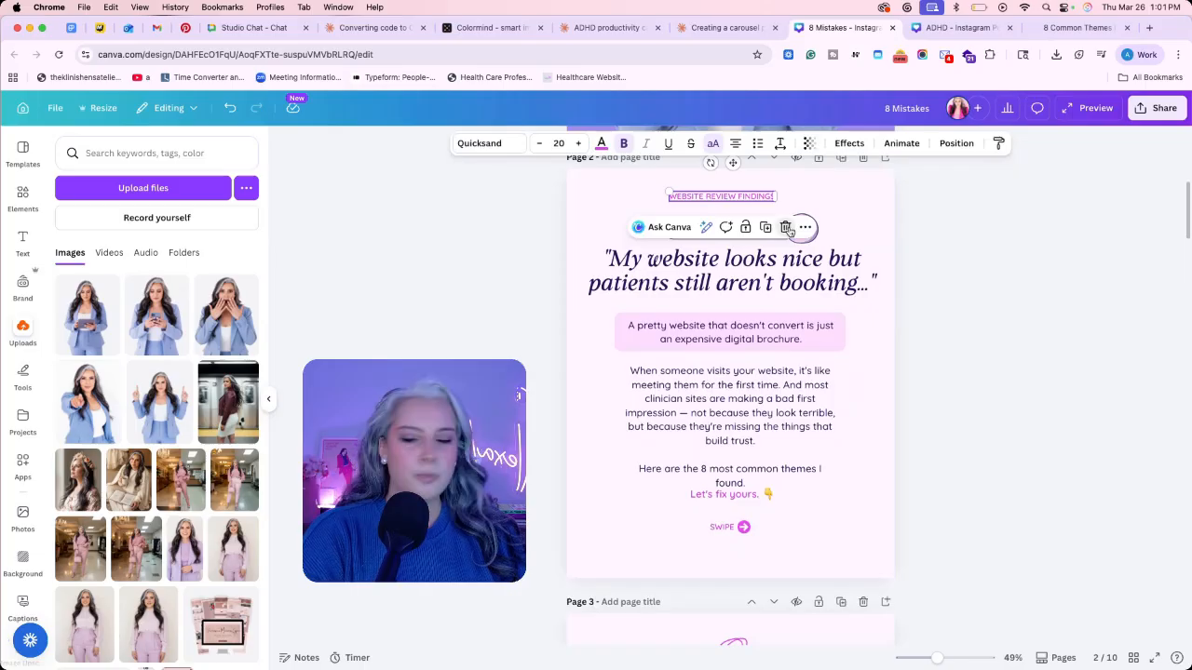
key("Delete")
left_click(849, 234)
key("super+z")
left_click(807, 238)
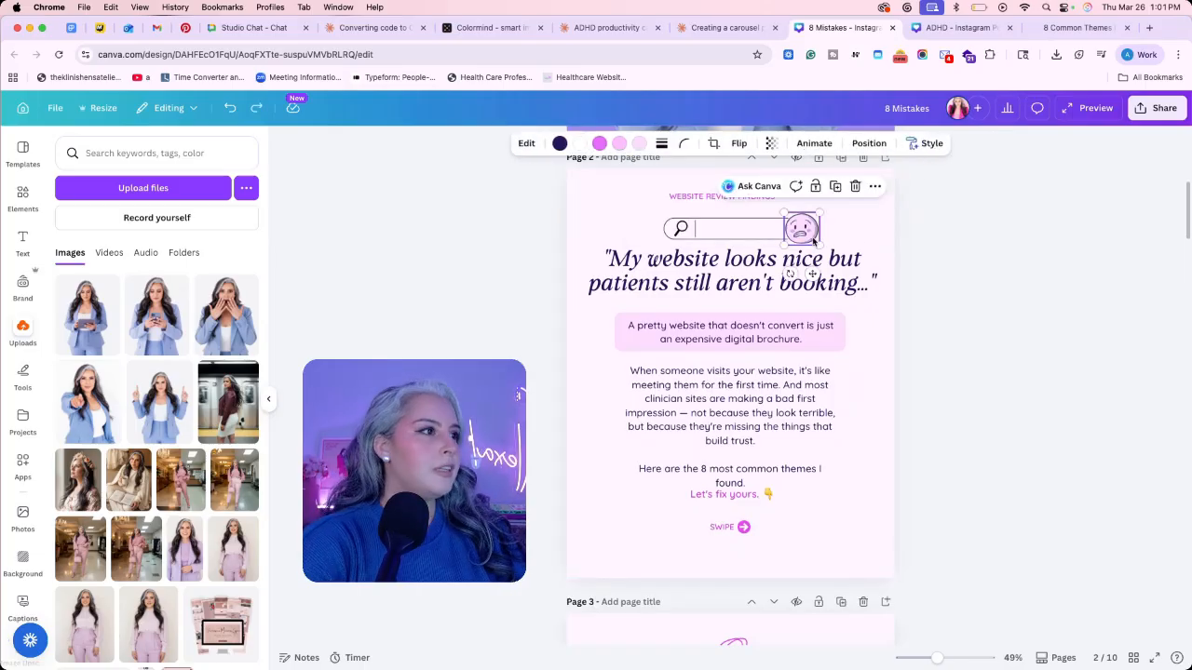
key("Delete")
left_click(766, 240)
key("Delete")
left_click_drag(751, 201, 752, 239)
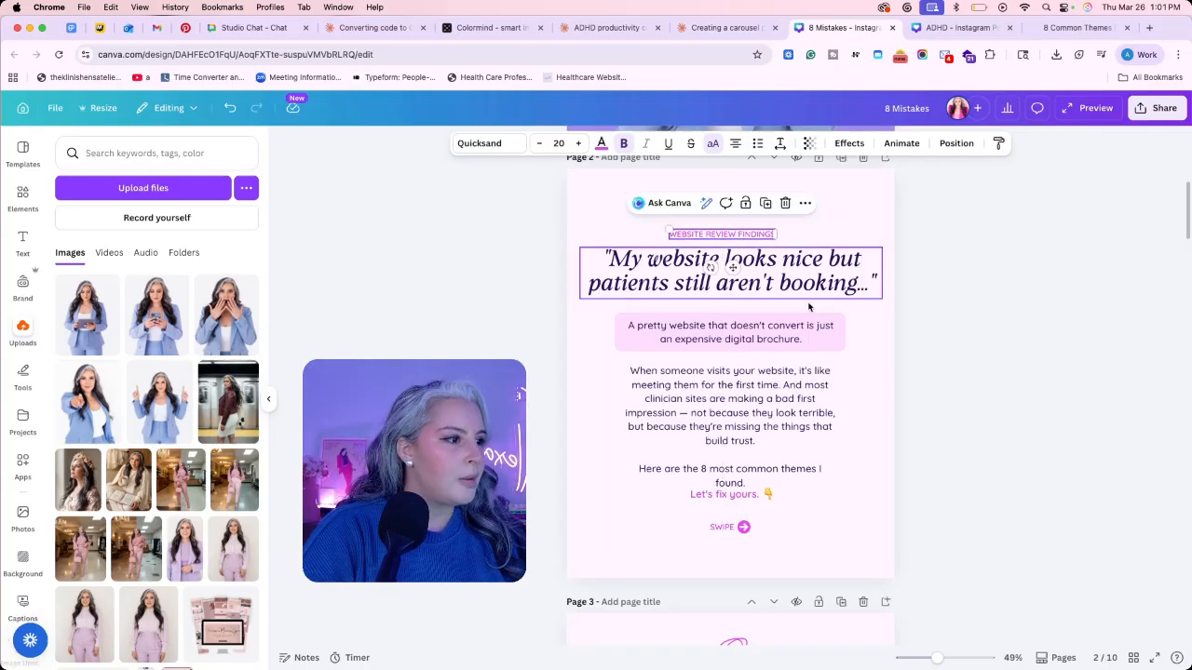
left_click(810, 308)
Move the page 2 "Let's fix yours." line slightly lower and widen the body paragraph so its closing sentence fits on one line.
left_click_drag(752, 494, 749, 504)
left_click(841, 506)
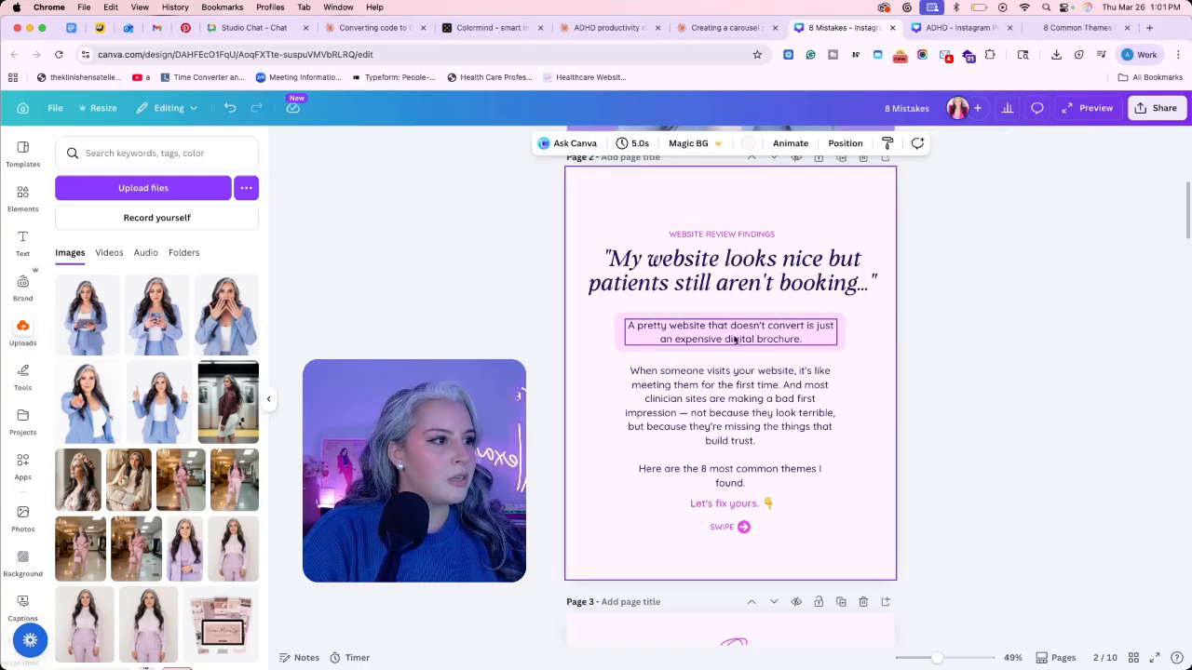
left_click(812, 344)
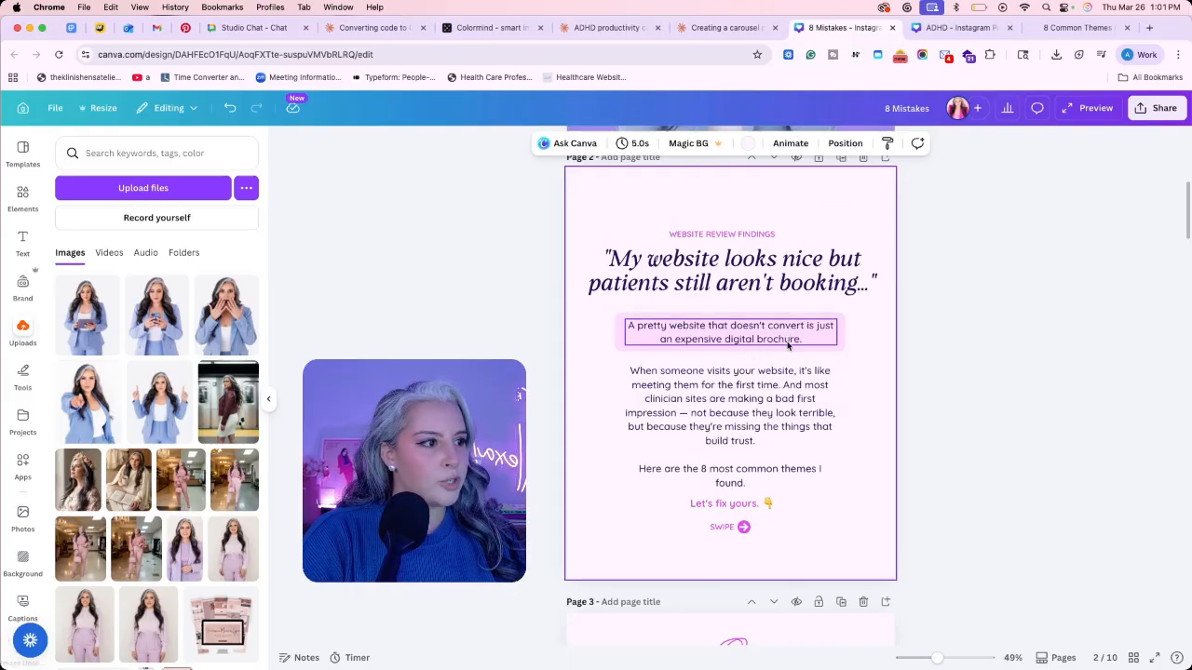
left_click(752, 410)
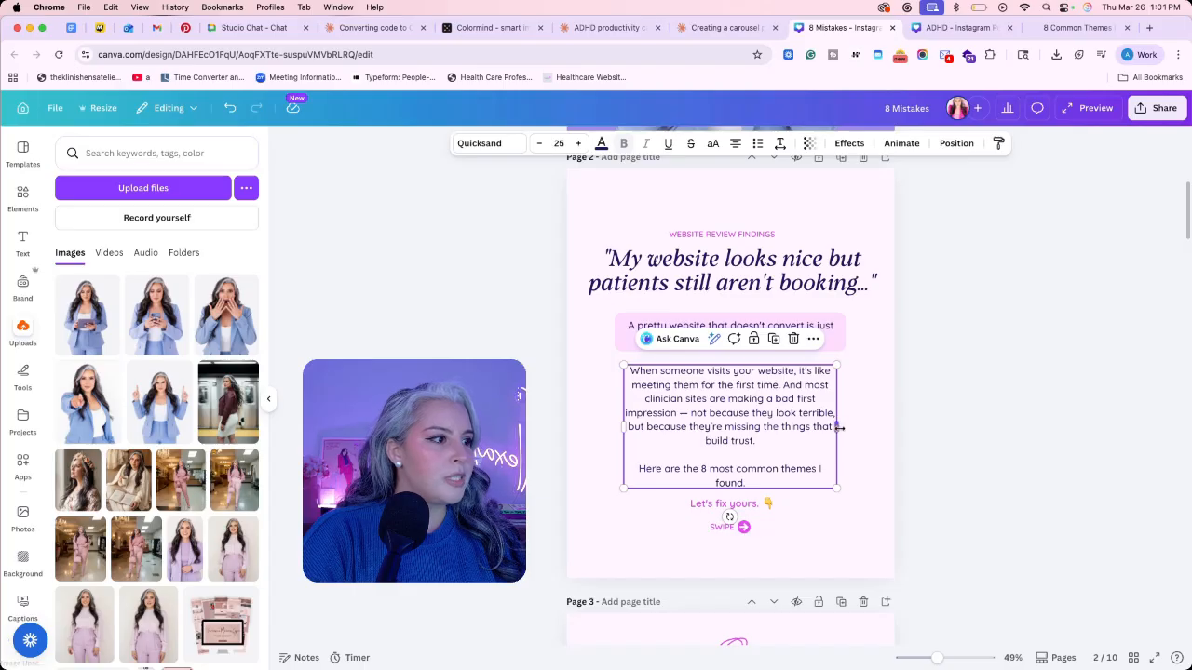
left_click_drag(839, 427, 847, 428)
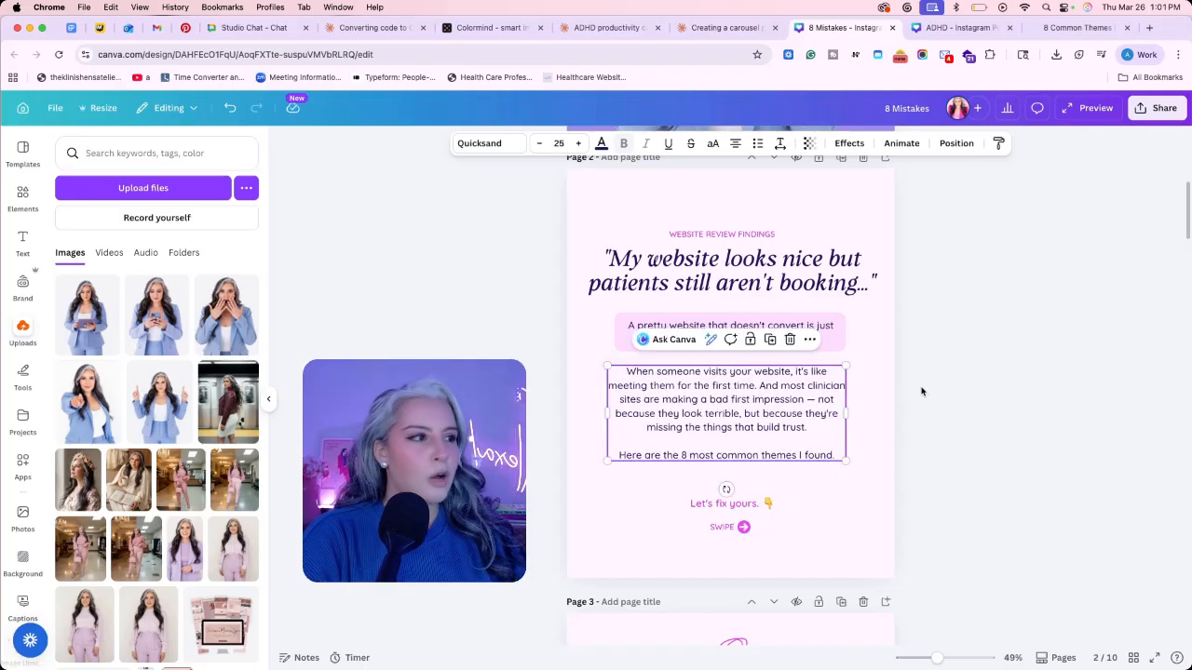
left_click(912, 392)
left_click(816, 298)
Delete the key and bow drawing from the top of page 3.
scroll(908, 314, "down", 3)
scroll(907, 313, "down", 6)
scroll(907, 312, "up", 3)
left_click_drag(915, 332, 660, 357)
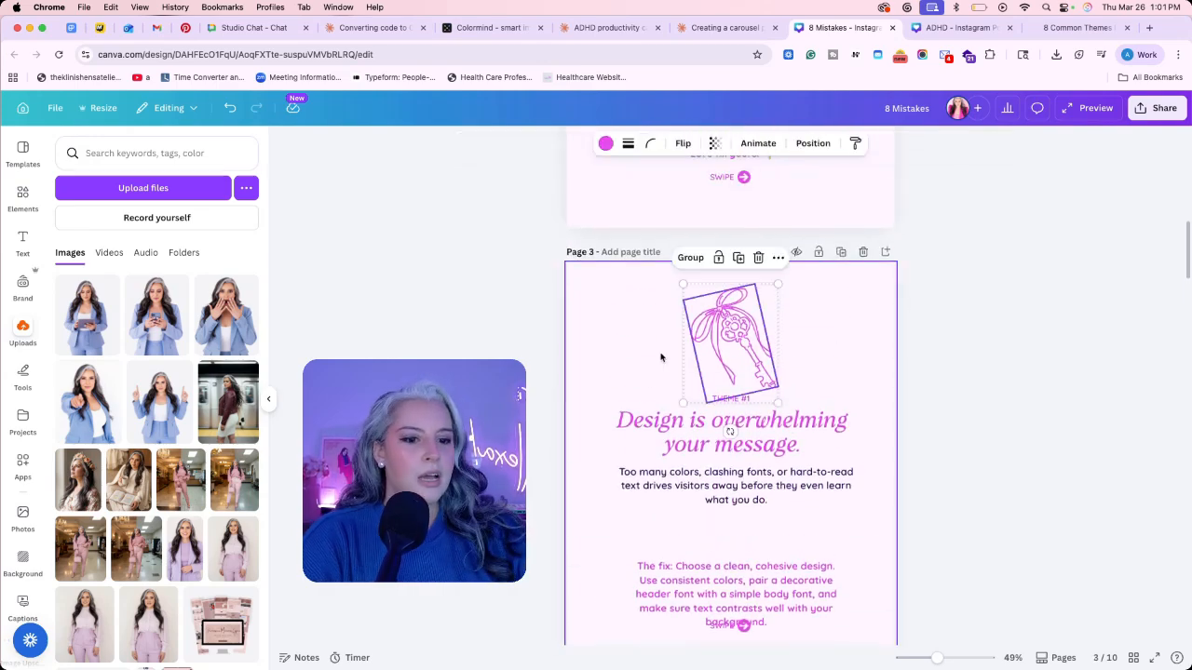
key("Delete")
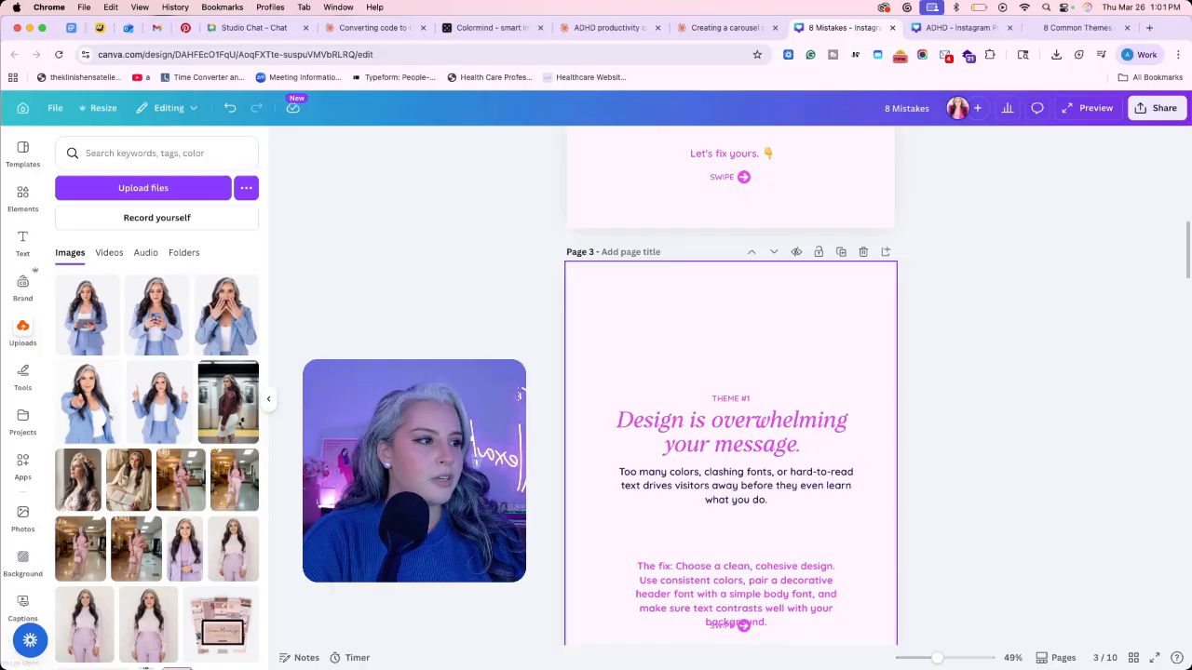
Move the page 3 theme label, headline and paragraph higher, then raise and widen the fix text so it clears the swipe label.
scroll(870, 388, "down", 2)
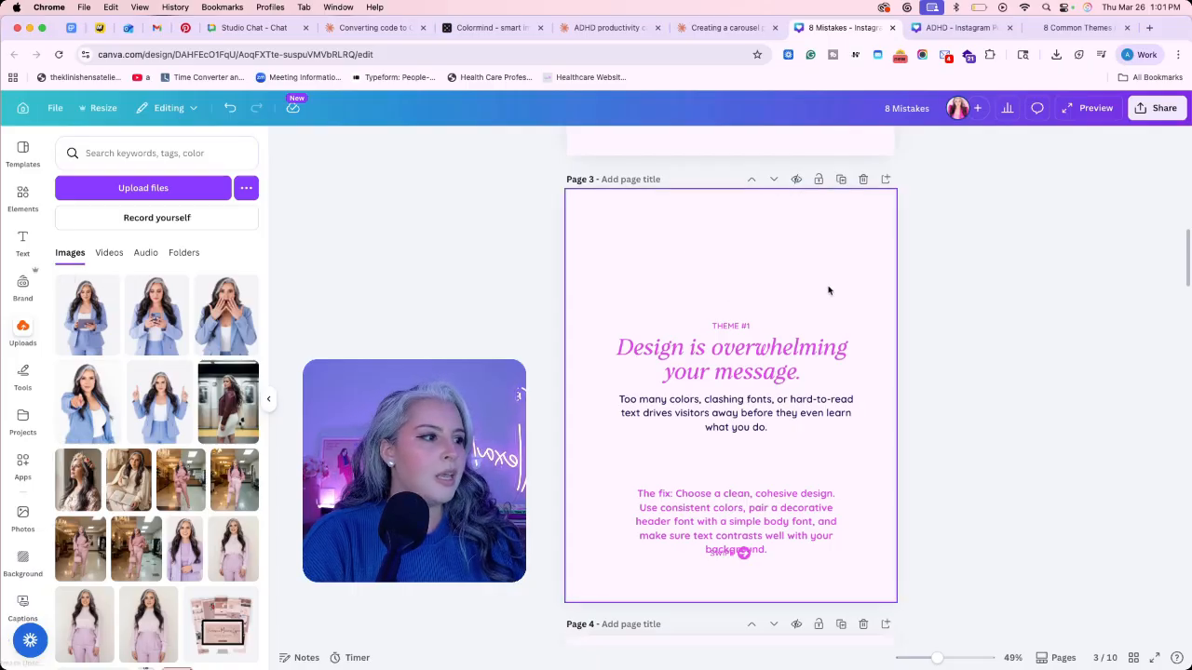
left_click_drag(862, 279, 663, 410)
left_click_drag(777, 364, 777, 330)
left_click(756, 529)
left_click_drag(756, 529, 754, 477)
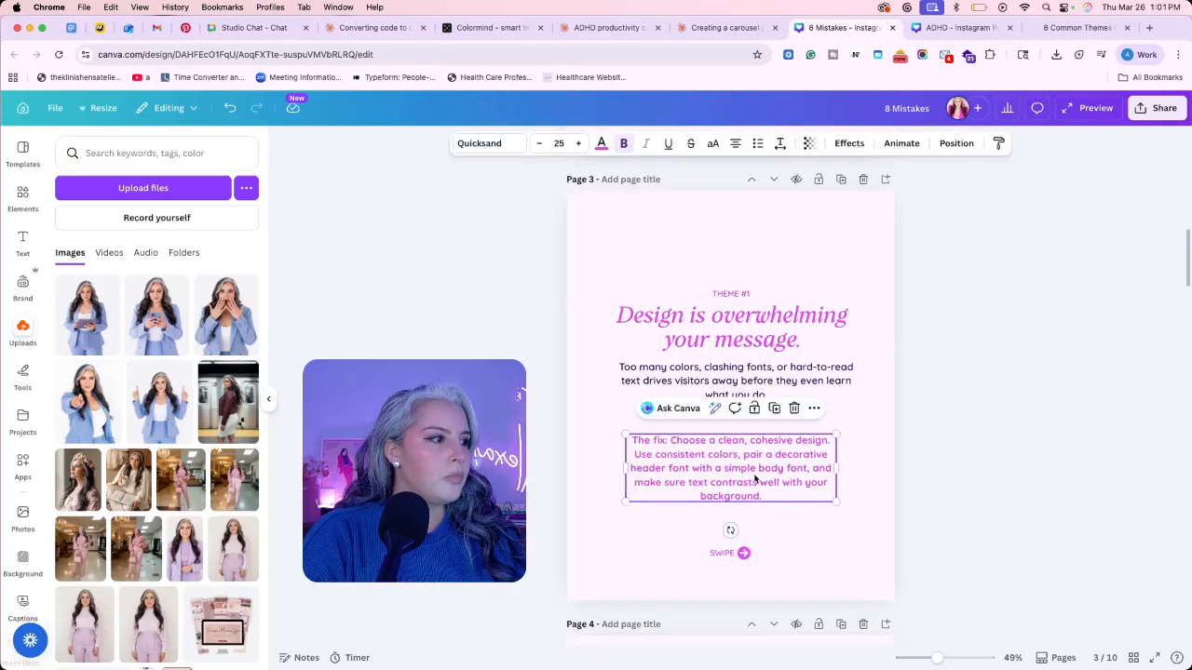
mouse_move(835, 474)
left_mouse_down()
mouse_move(848, 472)
mouse_move(825, 470)
mouse_move(854, 463)
left_mouse_up()
left_click_drag(751, 469, 751, 462)
left_click(954, 427)
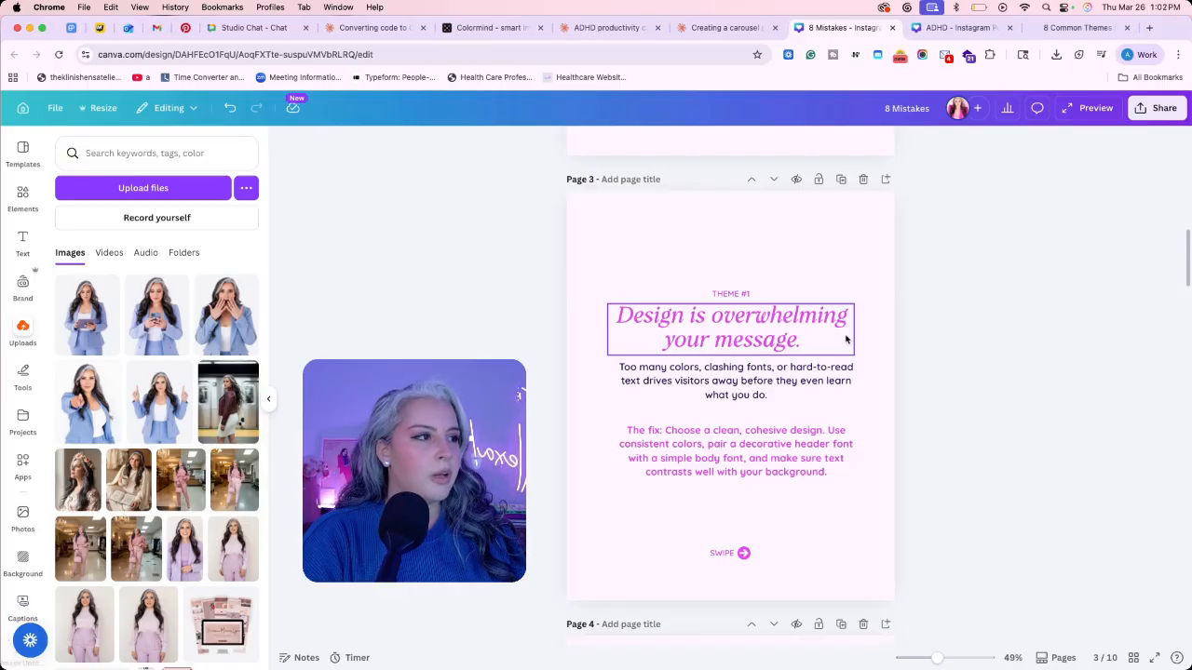
Delete the tools icon from page 4, shorten the white box from above and move the fix text down inside it.
scroll(847, 339, "down", 10)
scroll(846, 339, "up", 5)
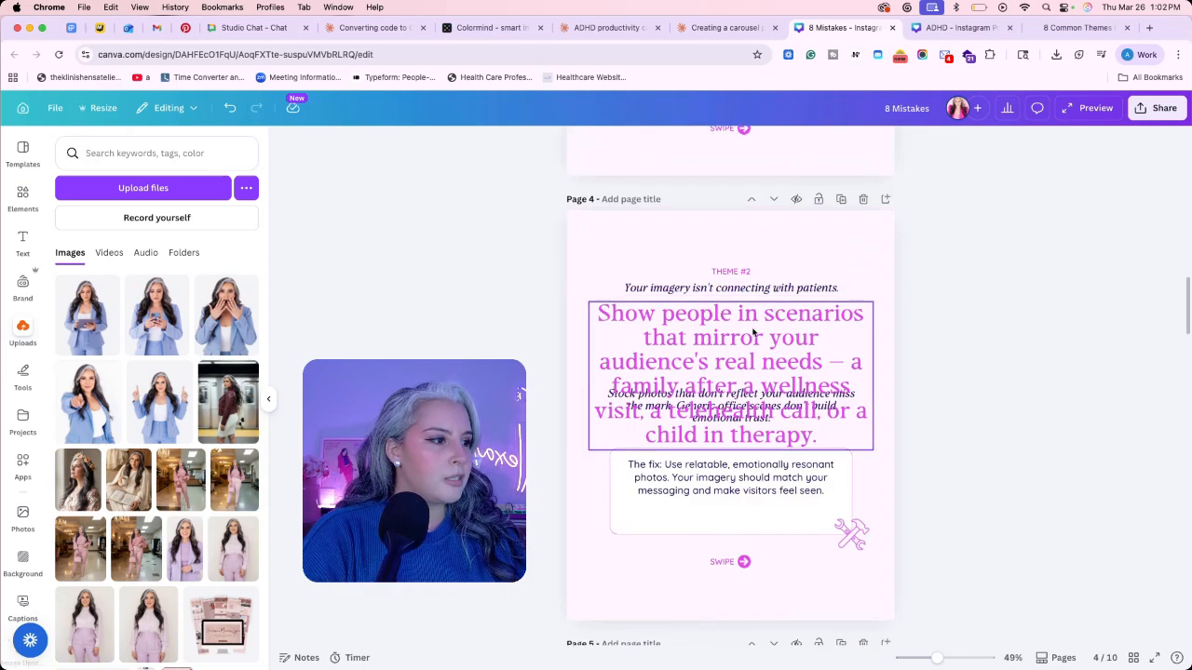
left_click(850, 535)
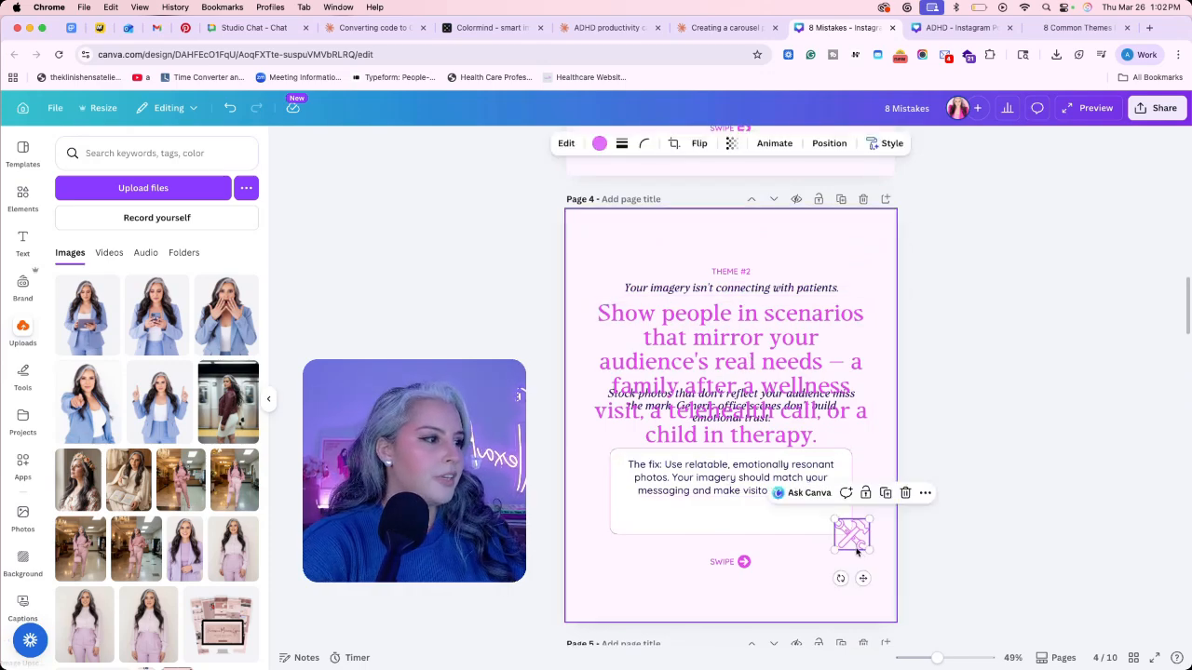
key("Delete")
left_click(736, 527)
left_click_drag(730, 534, 729, 504)
left_click_drag(875, 473, 718, 502)
left_click_drag(778, 491, 779, 523)
left_click(871, 462)
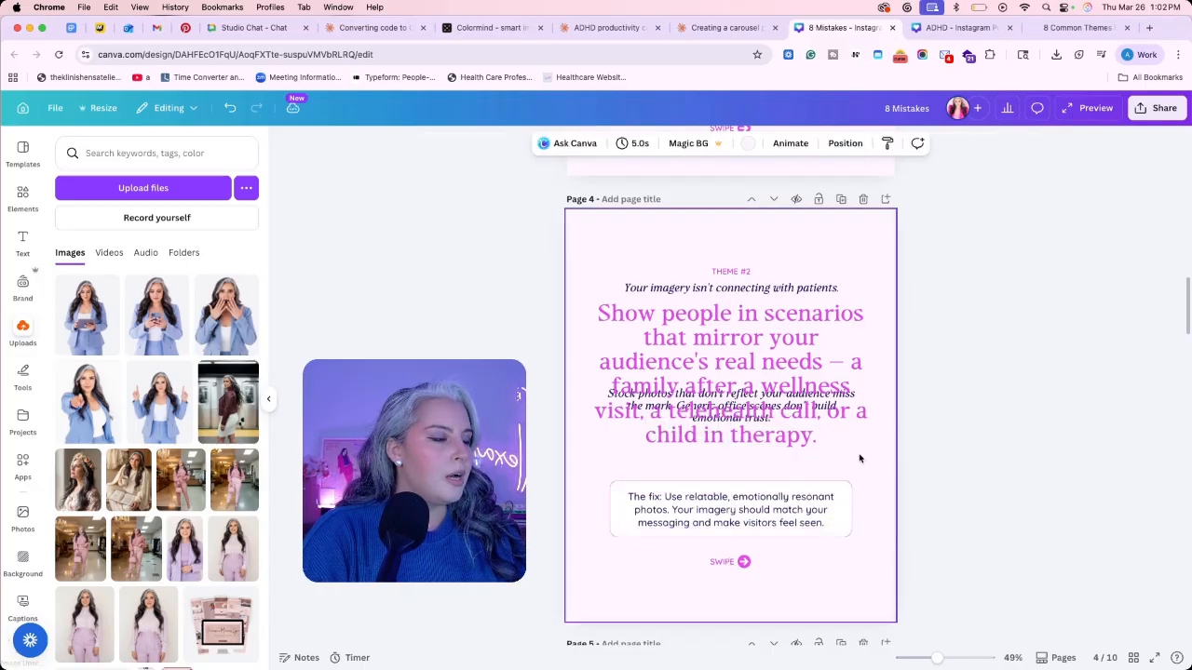
Scale down the large pink text on page 4 and move the stock photos sentence below it so they no longer overlap.
left_click(797, 389)
left_click(881, 403)
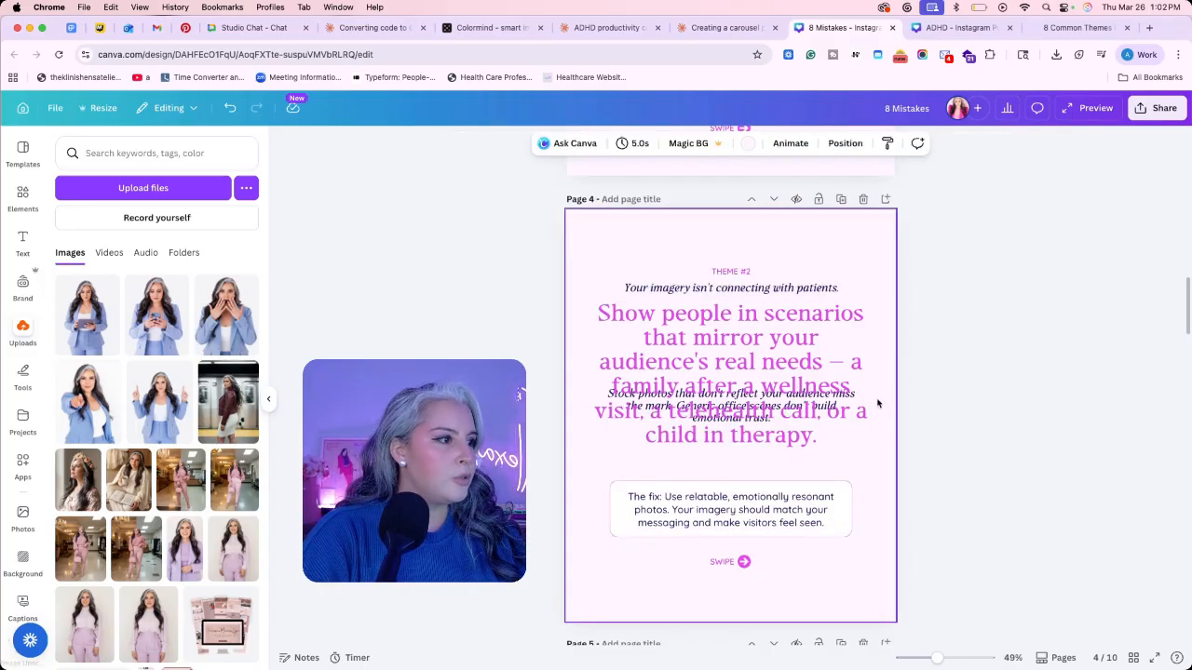
left_click_drag(785, 372, 785, 296)
left_click_drag(779, 406, 782, 453)
left_click_drag(782, 328, 782, 388)
left_click_drag(871, 434, 807, 400)
left_click_drag(697, 350, 725, 372)
left_click(860, 367)
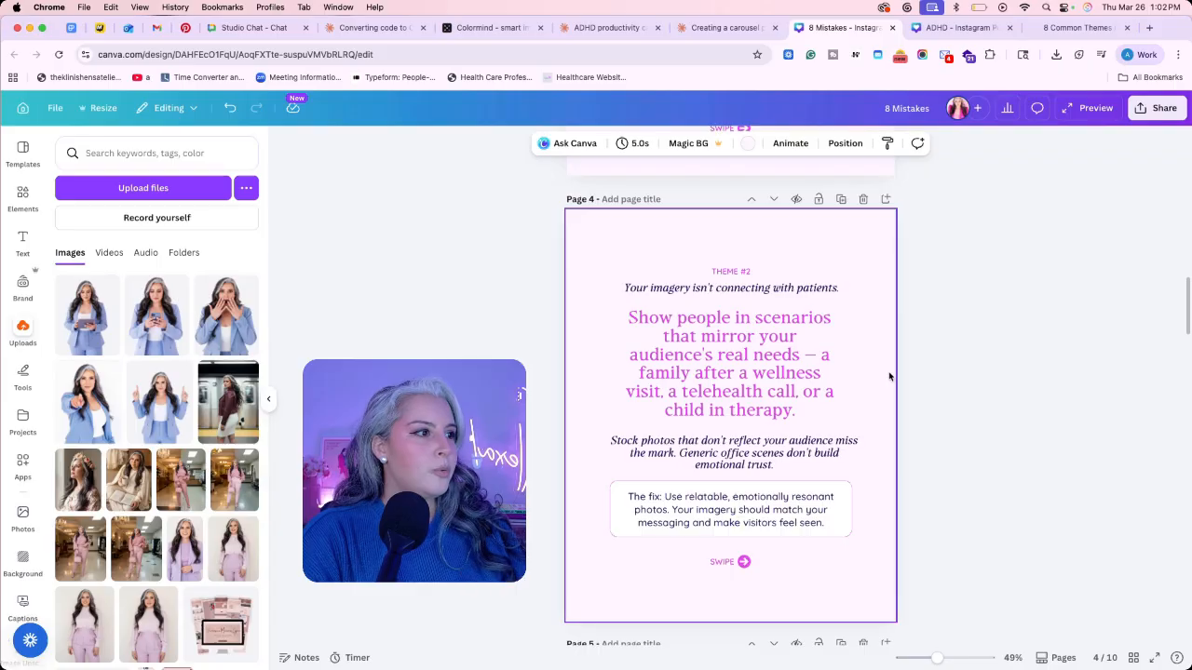
Shorten the page 4 pink text to "Show people in scenarios that mirror your audience's real needs." and move the stock photos sentence up beneath it.
left_click(784, 404)
left_click_drag(801, 364, 813, 422)
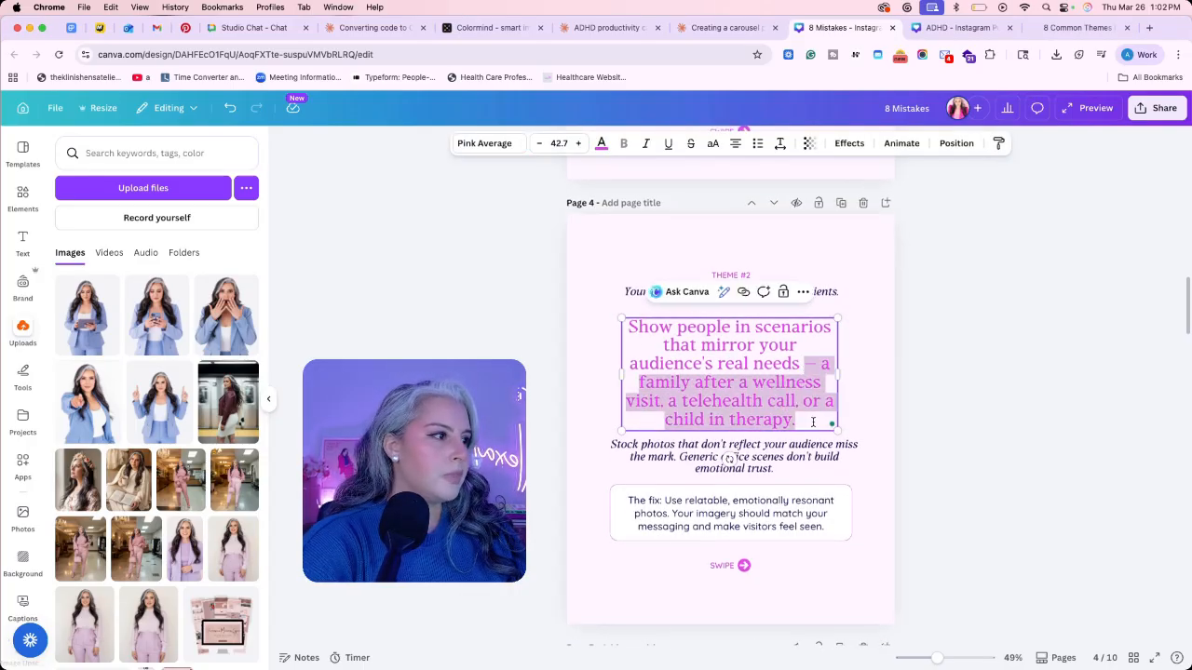
key("BackSpace")
type(".")
left_click(869, 420)
left_click_drag(783, 462, 783, 406)
left_click(786, 339)
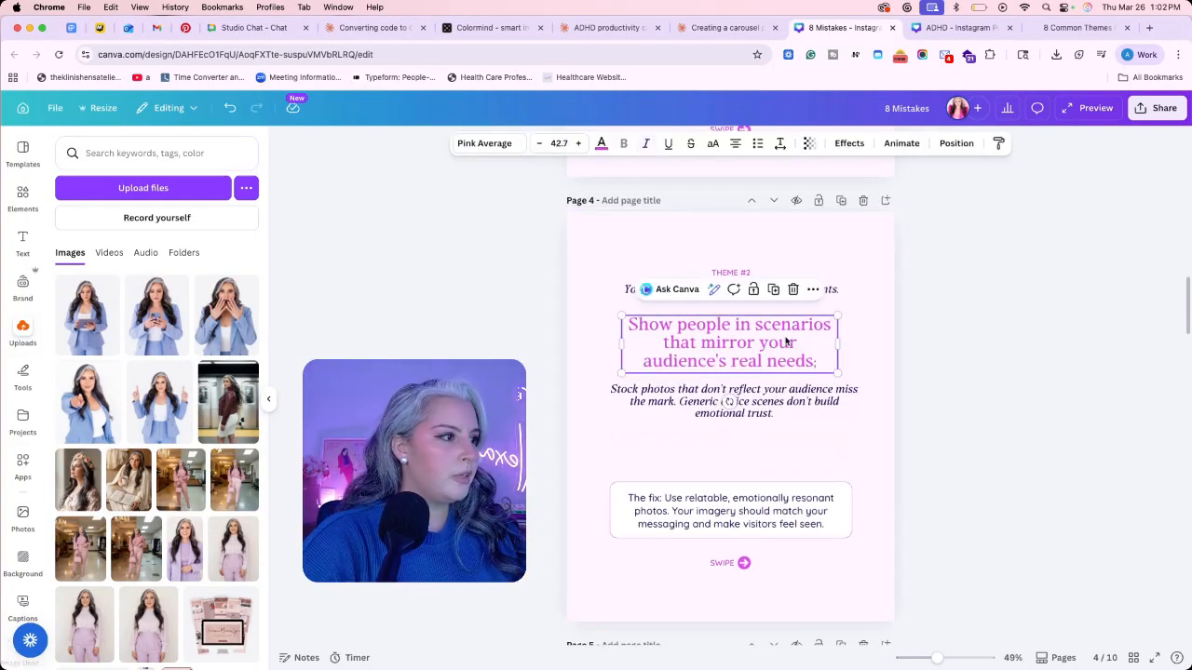
left_click(820, 362)
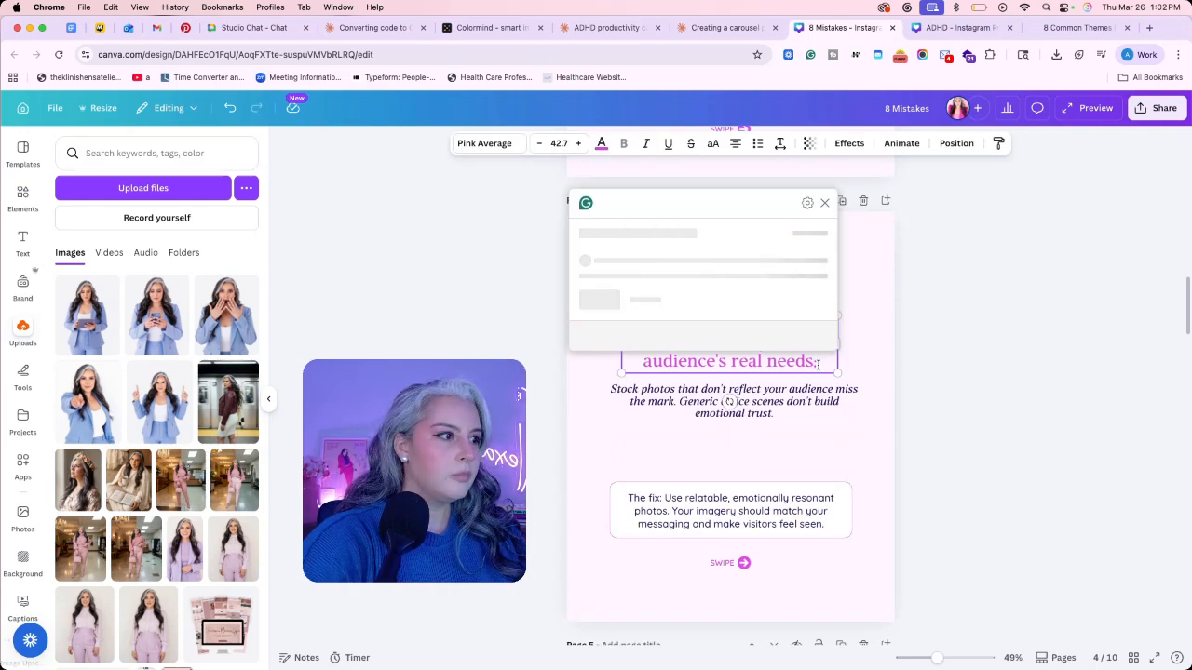
left_click(873, 432)
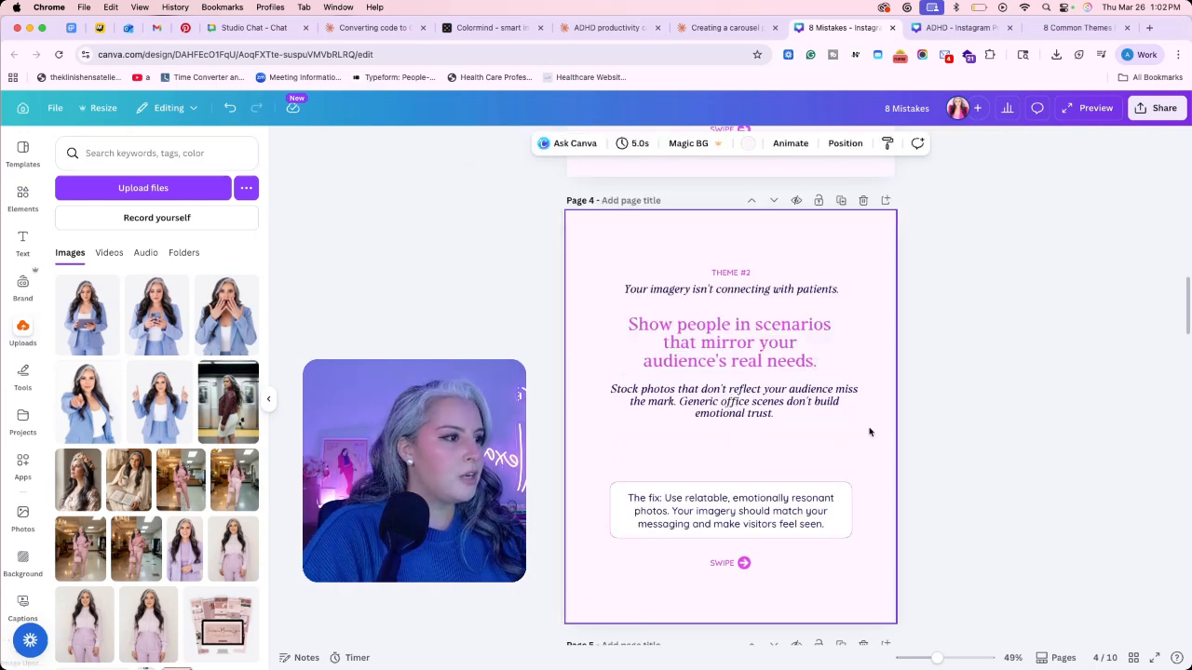
left_click_drag(798, 412, 798, 407)
left_click(835, 459)
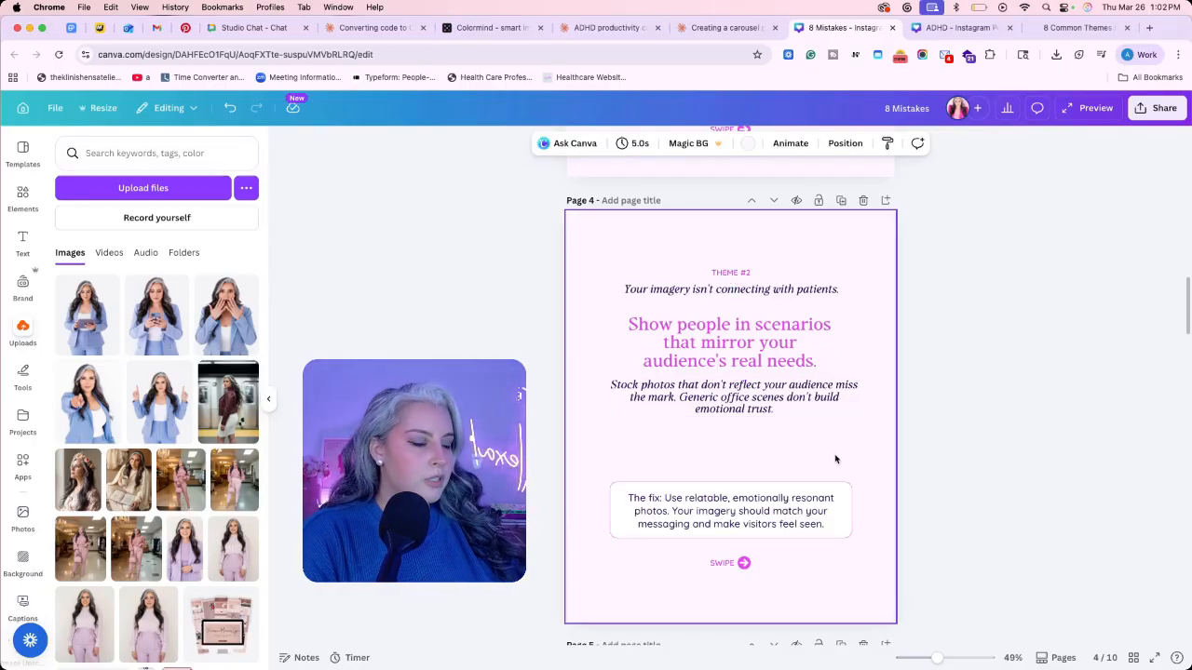
Tighten the page 4 spacing by lowering the theme label and imagery line and raising the white fix box with its text.
left_click_drag(795, 443, 669, 319)
left_click_drag(825, 293, 825, 304)
left_click(745, 271)
left_click_drag(745, 271, 746, 285)
left_click_drag(832, 477, 609, 590)
left_click_drag(722, 514, 727, 464)
left_click(822, 549)
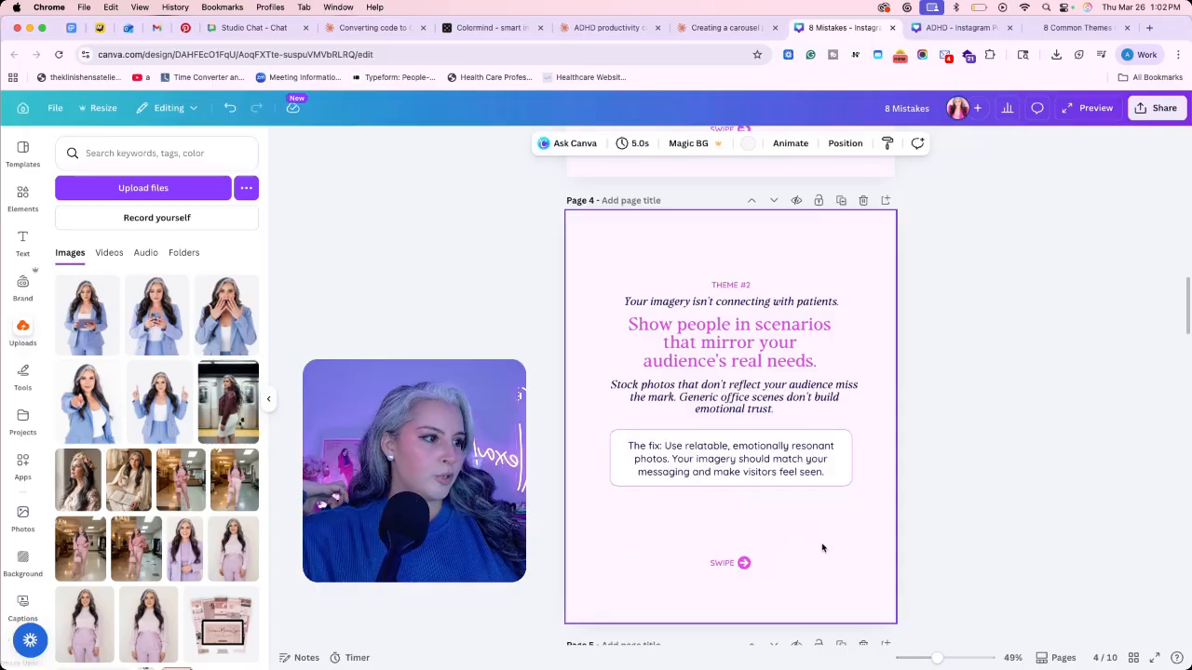
left_click_drag(785, 537, 690, 590)
left_click(966, 500)
left_click(846, 574)
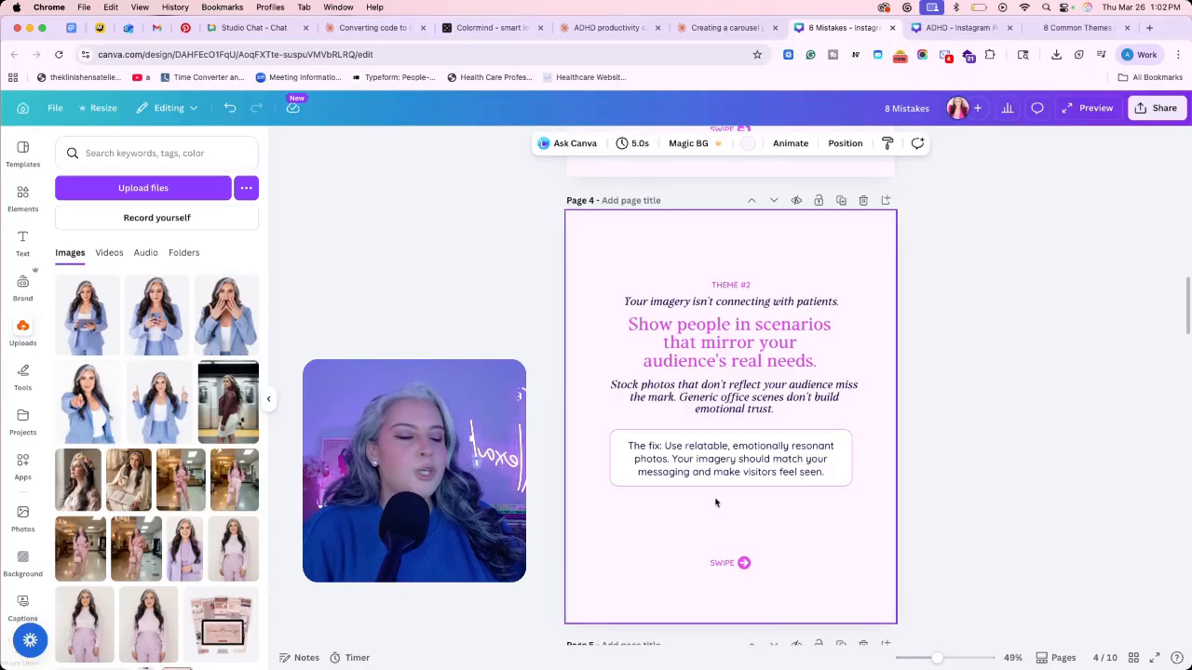
Move the pink highlight shape off the page 5 headline and fit "talks about you, not them." on one line beneath "Your messaging".
scroll(807, 529, "down", 5)
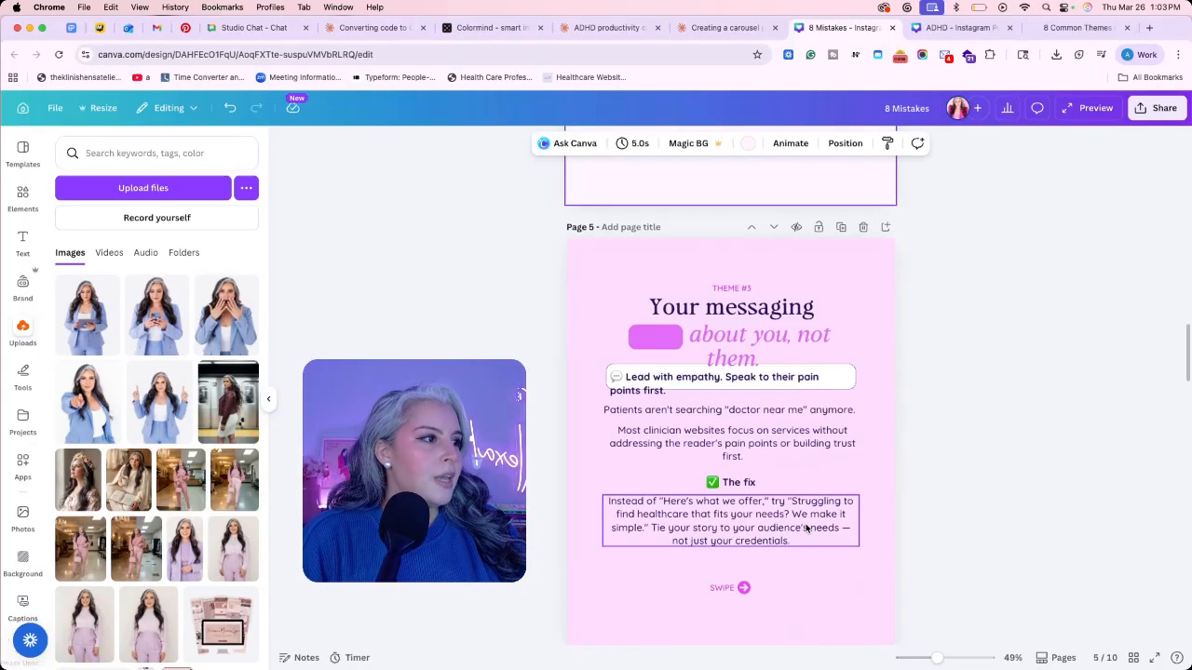
left_click(654, 342)
left_click(654, 341)
left_click_drag(879, 328, 612, 345)
left_click(911, 345)
left_click_drag(745, 341, 805, 338)
left_click_drag(659, 338, 635, 269)
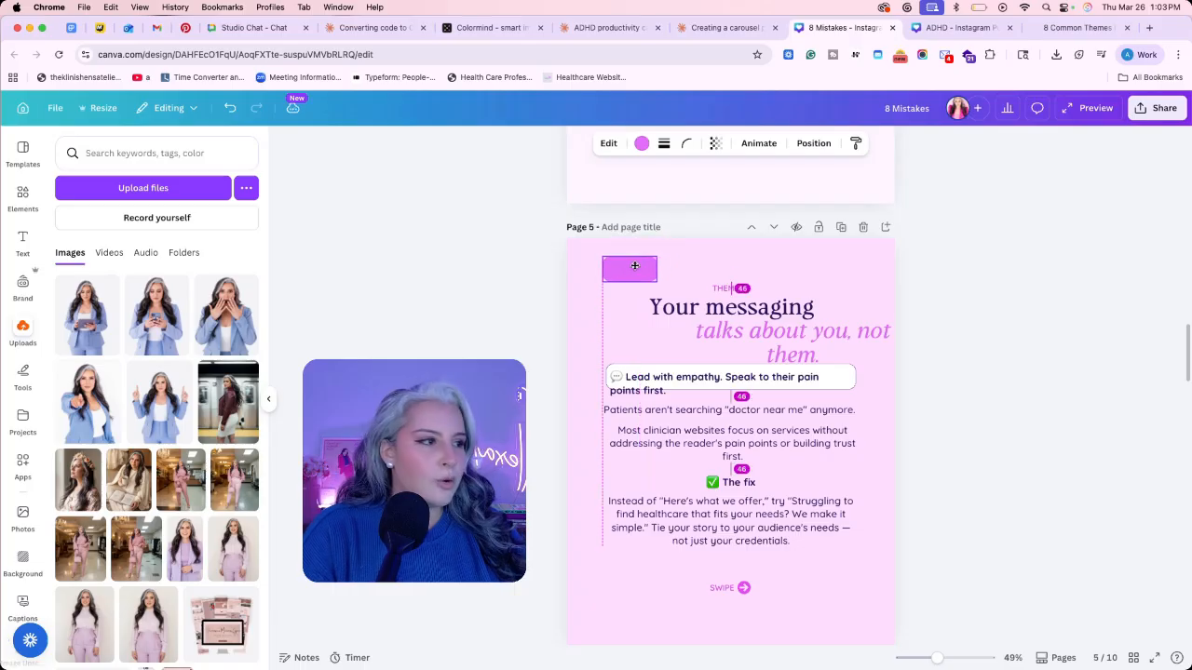
mouse_move(880, 344)
left_mouse_down()
mouse_move(800, 347)
mouse_move(885, 348)
left_mouse_up()
left_click_drag(779, 338, 765, 337)
Place the highlight shape behind "not them." in the page 5 headline and recolor it with the TKA brand white.
left_click_drag(610, 268, 858, 337)
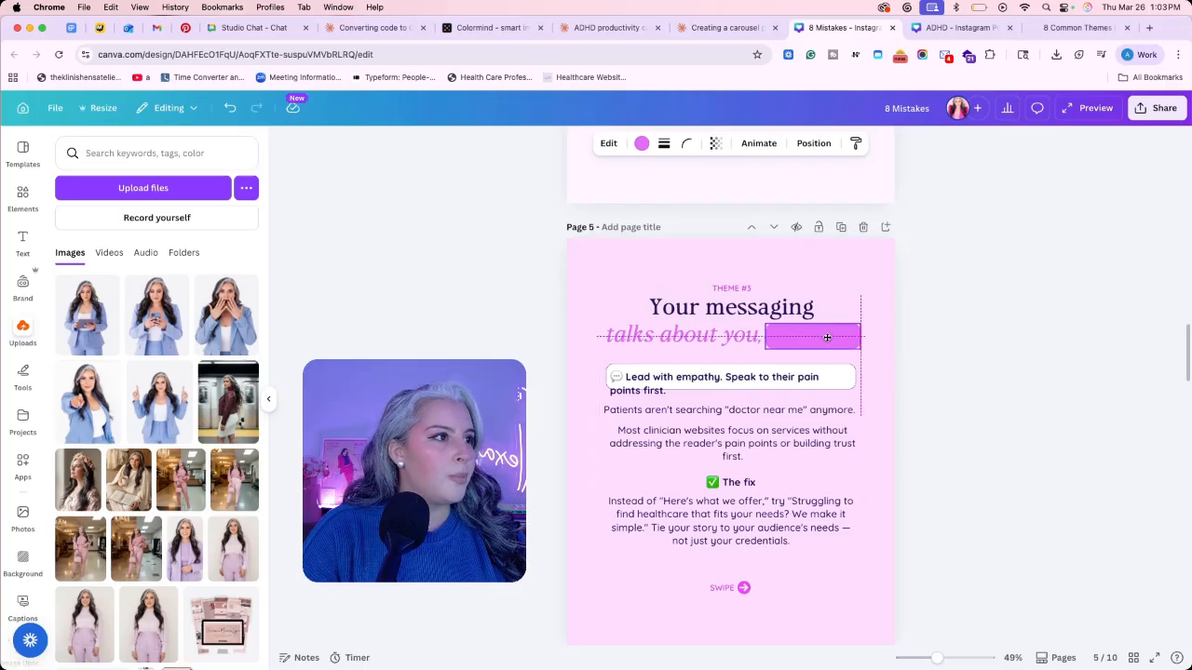
left_click(642, 143)
left_click(246, 347)
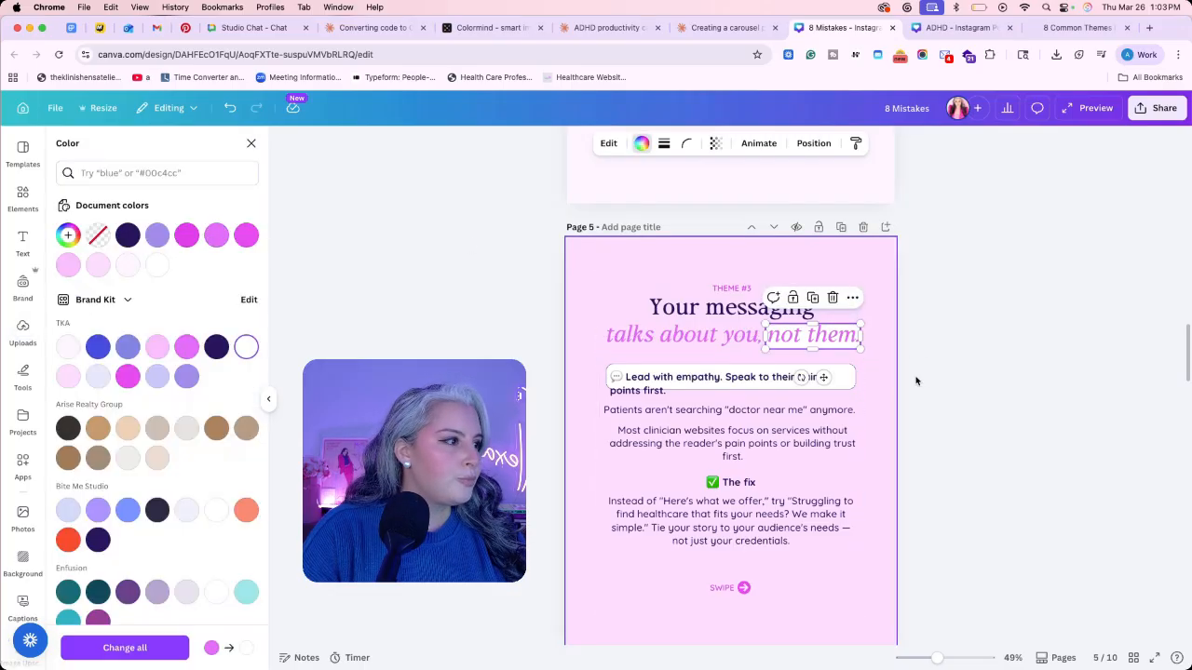
Add space before "not them." in the page 5 headline and widen the white highlight shape to cover the whole phrase.
left_click(845, 341)
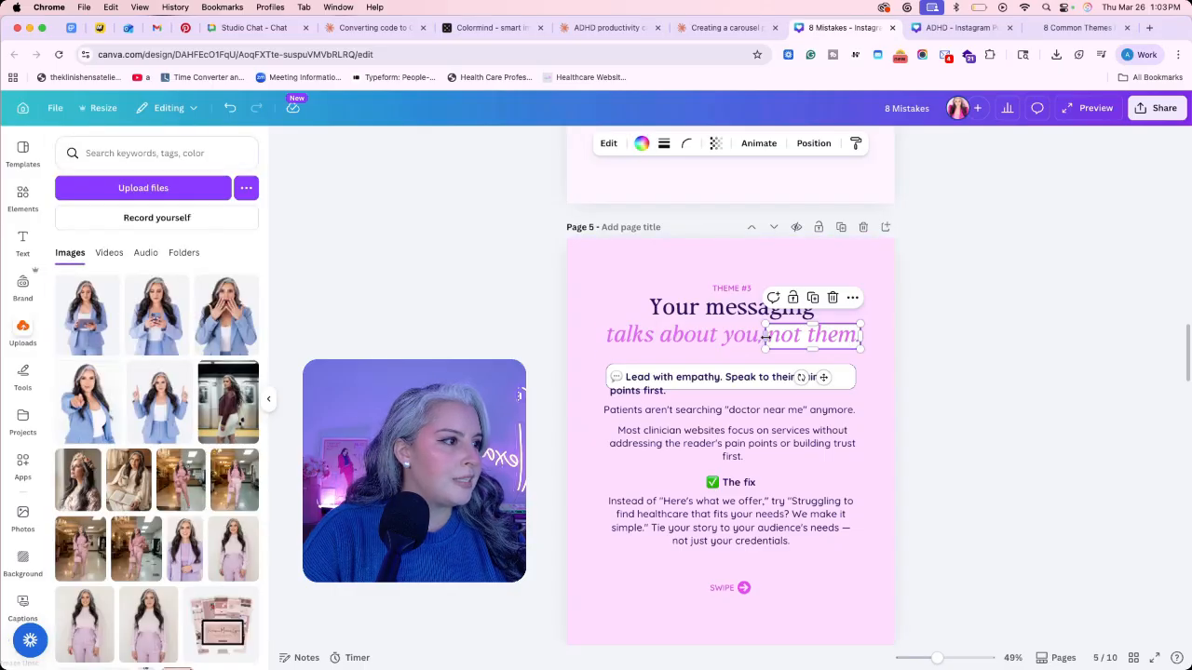
left_click(763, 338)
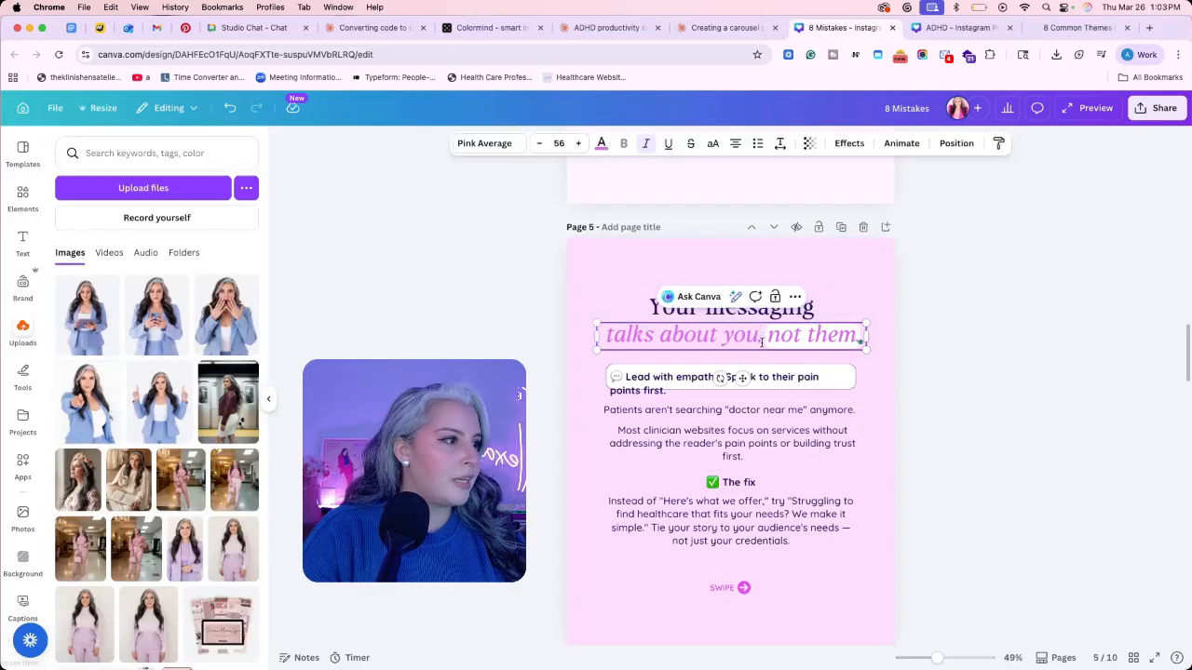
left_click(771, 345, "shift")
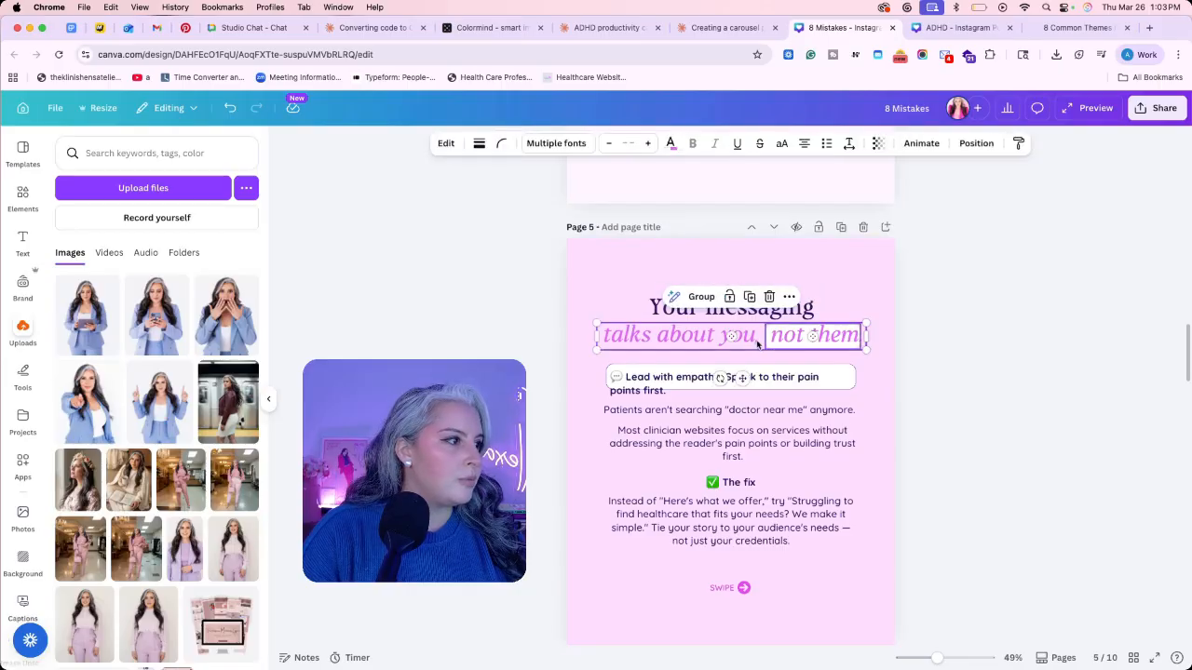
left_click(703, 341, "shift")
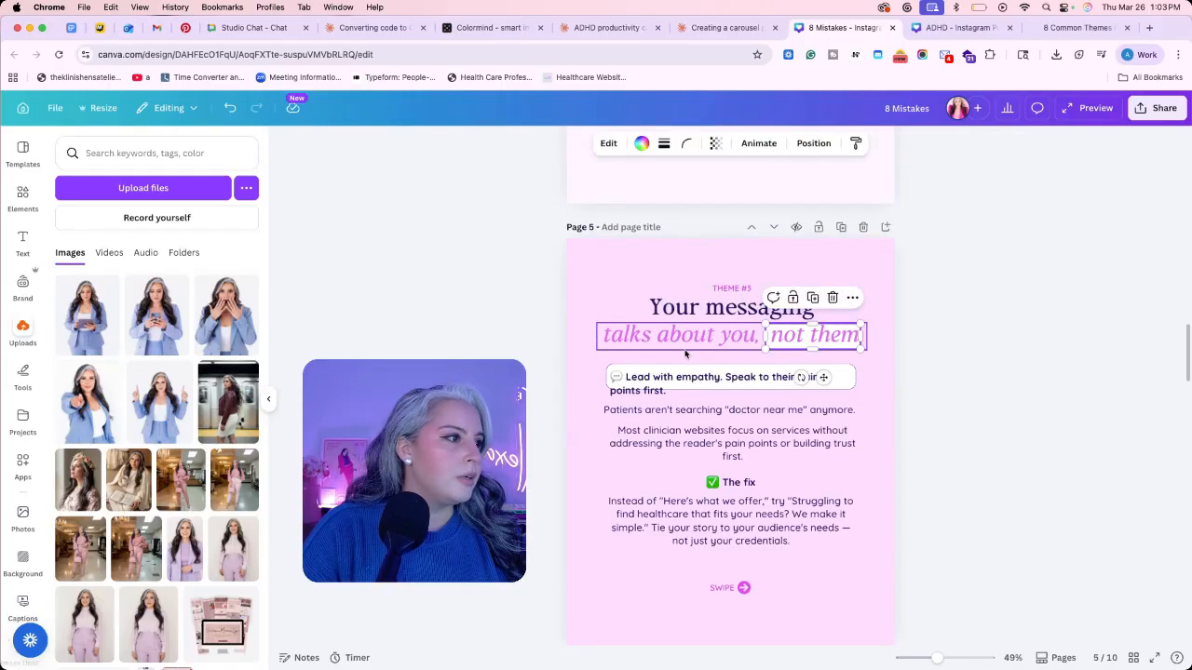
left_click_drag(765, 337, 762, 337)
left_click(908, 342)
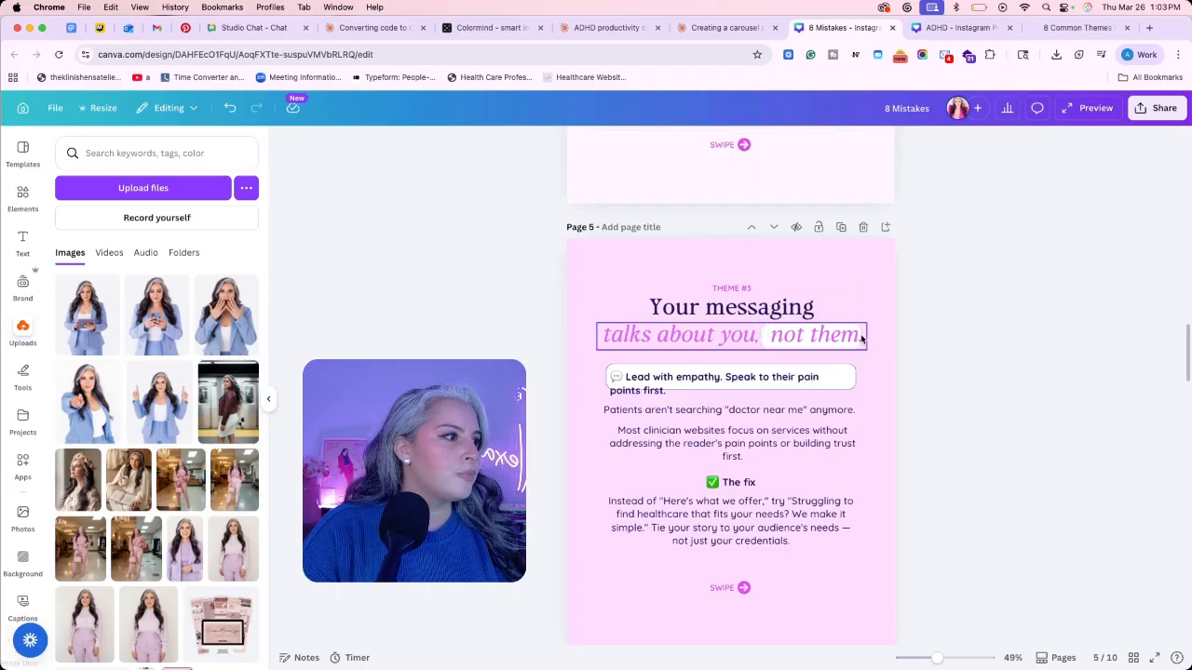
left_click_drag(877, 360, 793, 341)
left_click(822, 343, "shift")
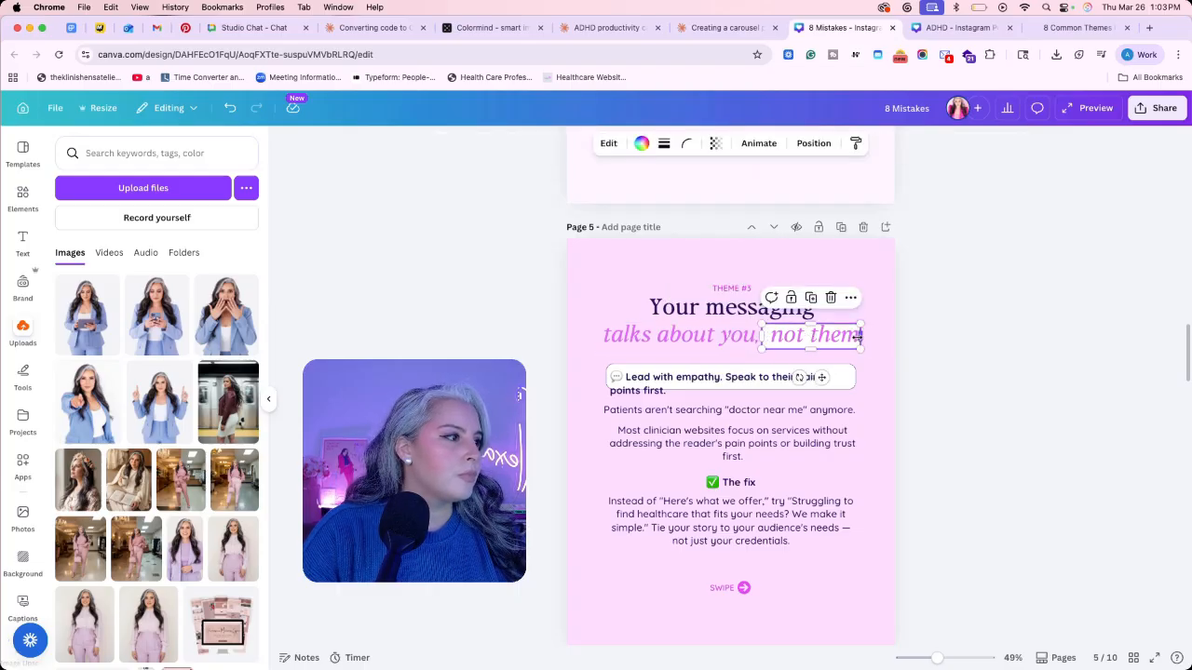
left_click(931, 350)
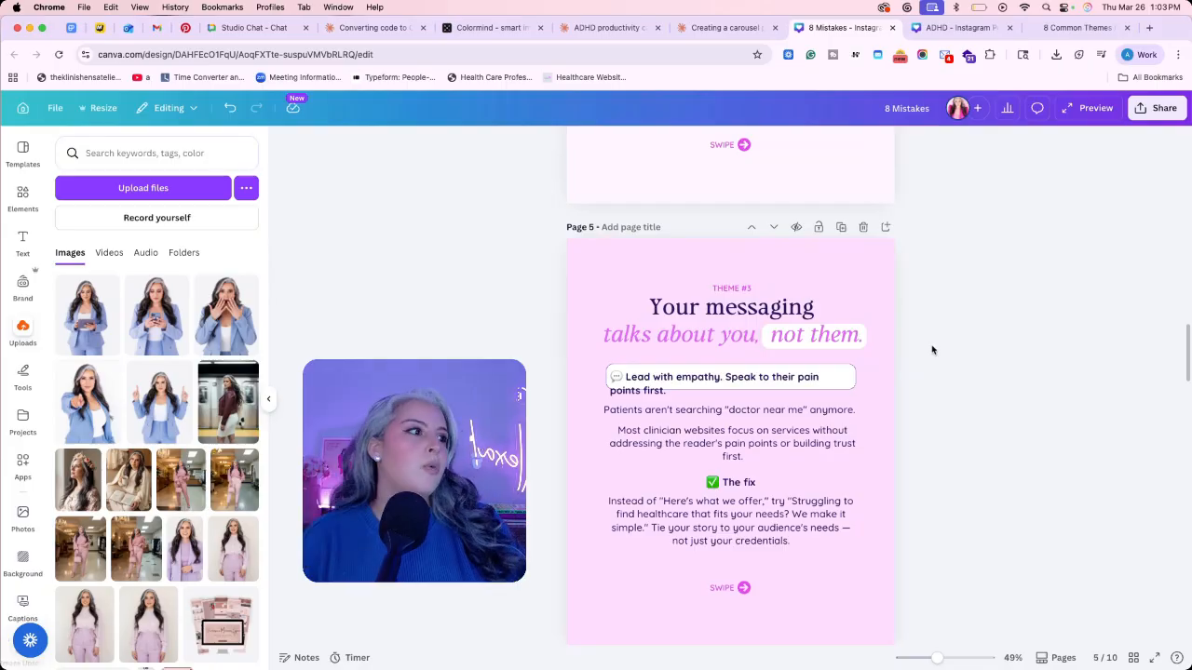
Recolor the "Your messaging" headline line on page 5 with the TKA brand pink used in the line beneath it.
left_click(716, 310)
left_click(600, 143)
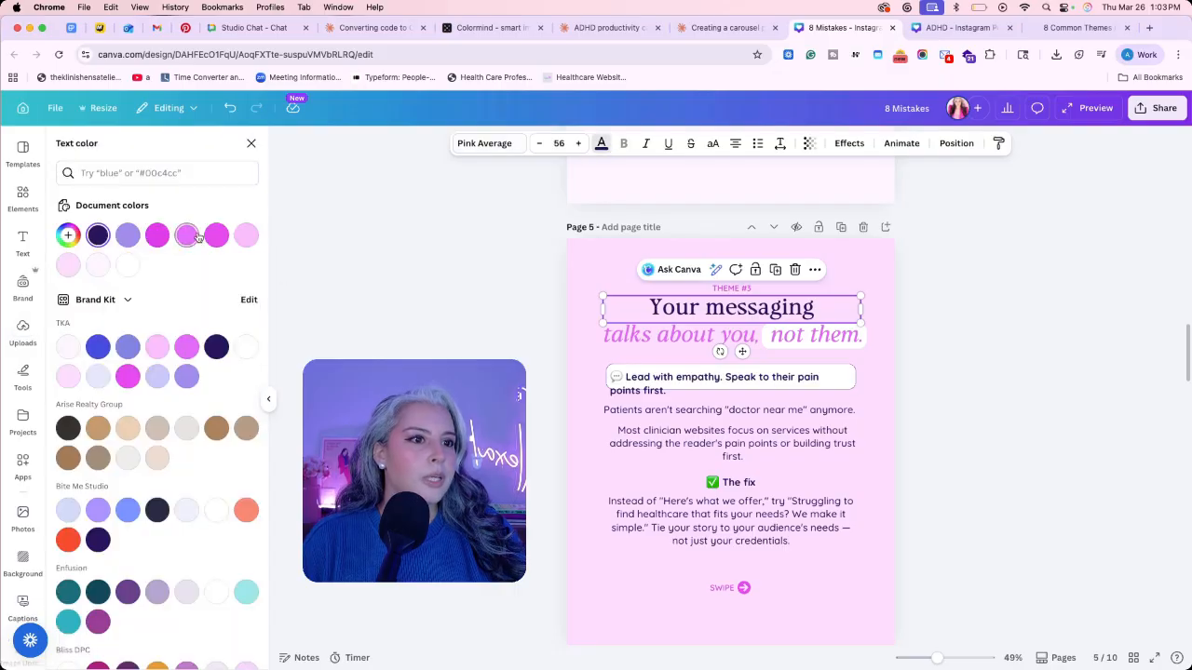
left_click(187, 347)
left_click(982, 380)
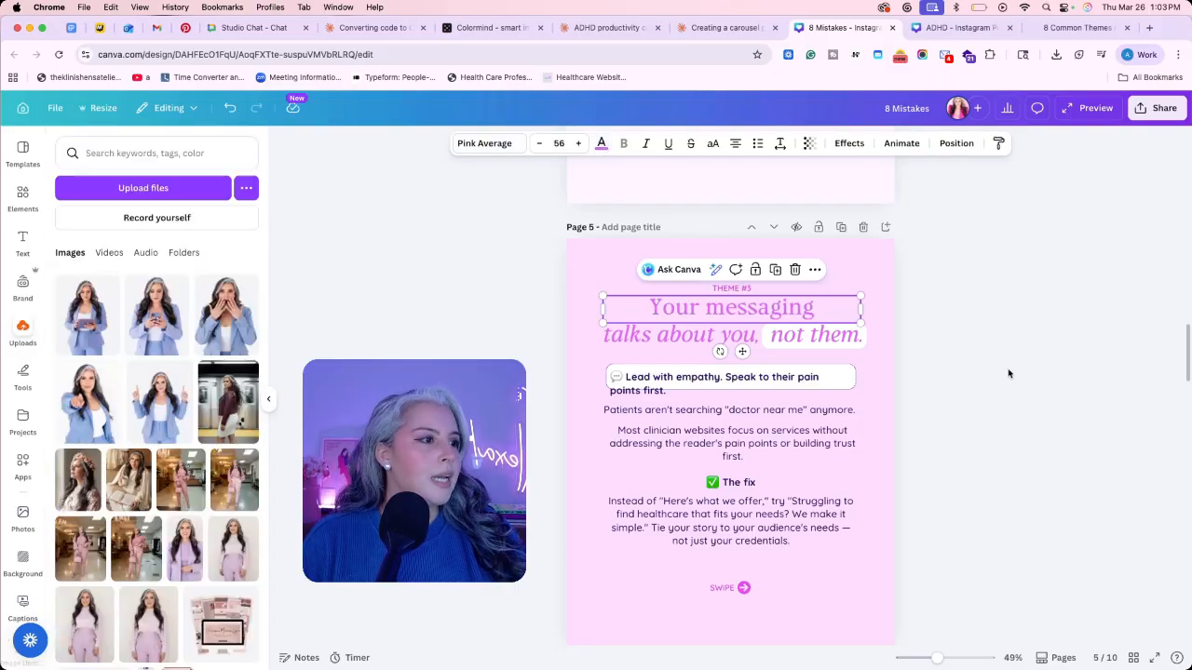
Review the carousel pages for remaining layout problems, checking the Theme #4 and #5 slides and the already edited pages.
scroll(996, 374, "down", 2)
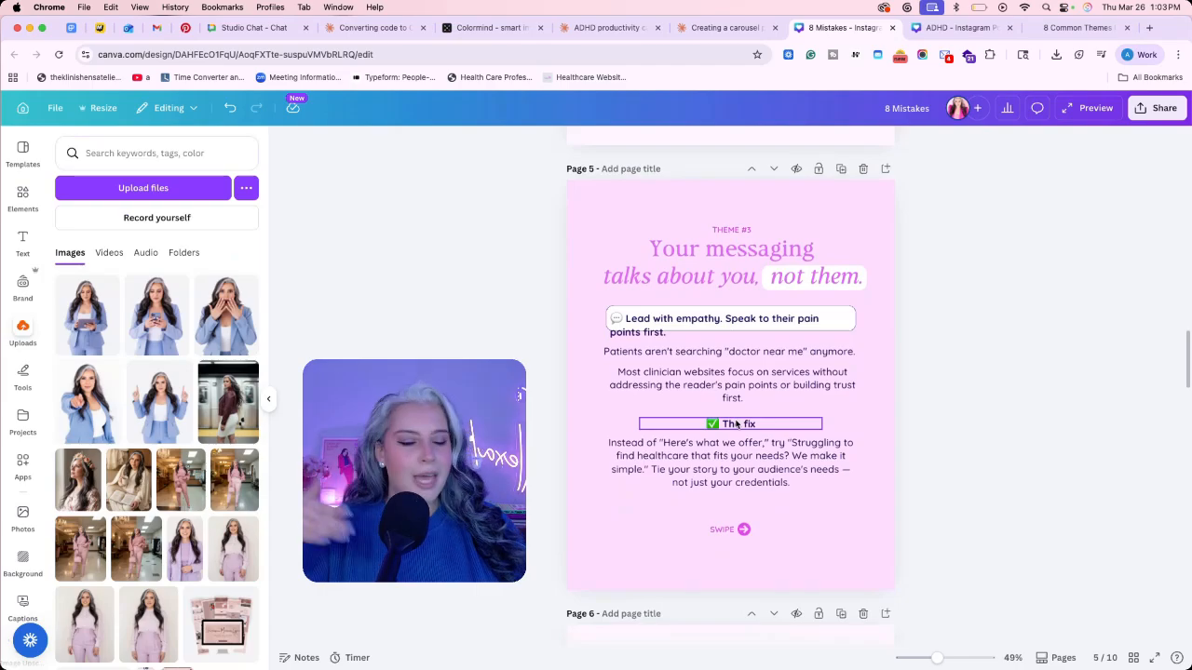
scroll(759, 373, "down", 10)
scroll(762, 413, "up", 5)
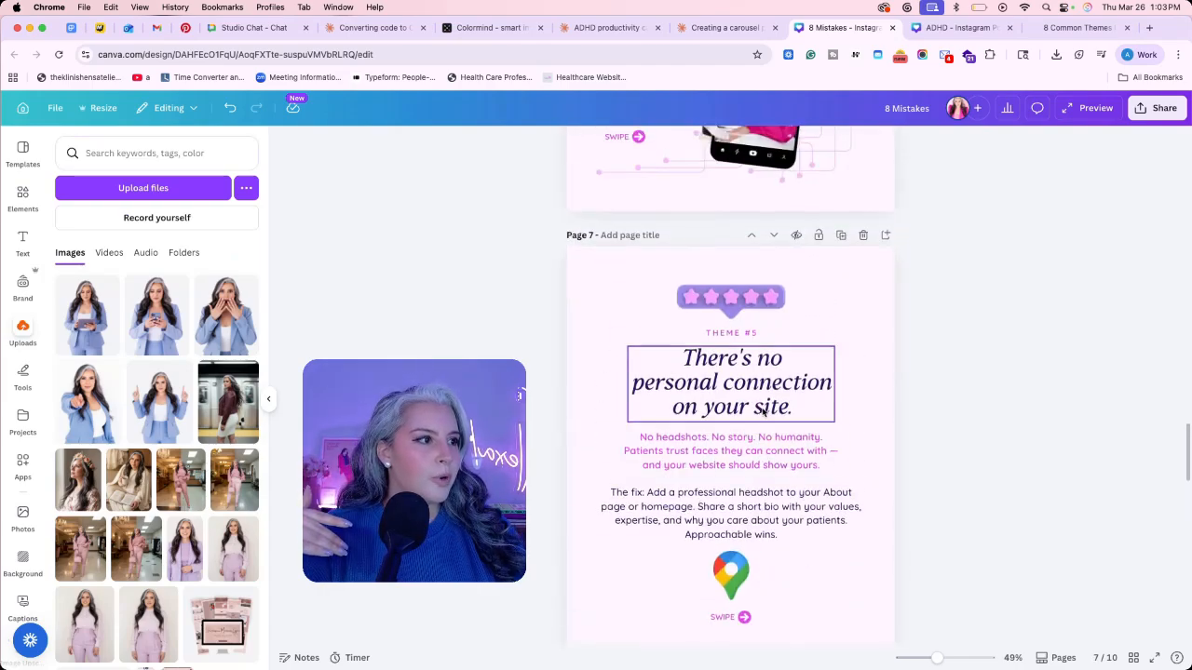
left_click_drag(980, 405, 596, 524)
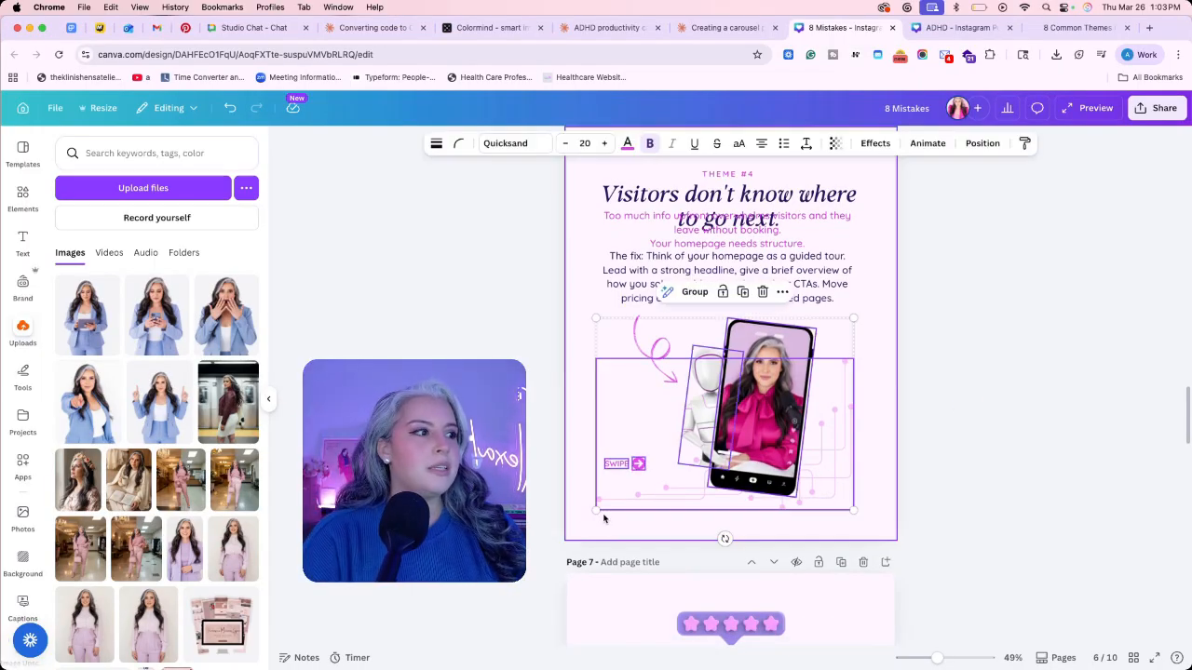
left_click(927, 456)
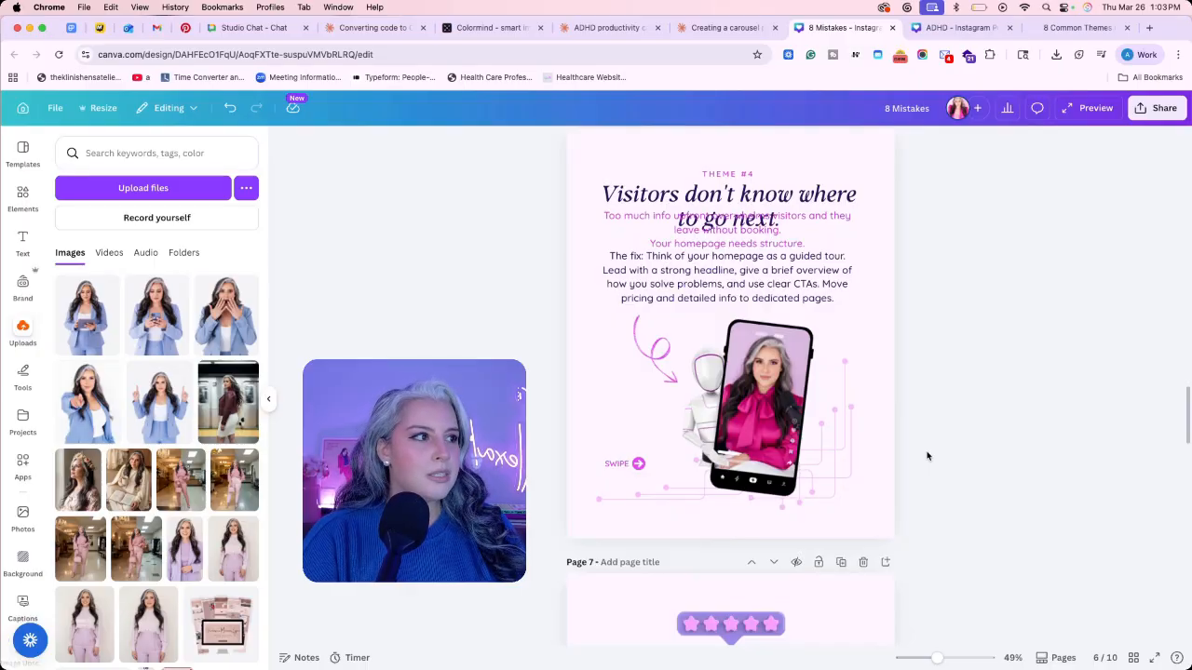
scroll(895, 346, "up", 2)
left_click(828, 295)
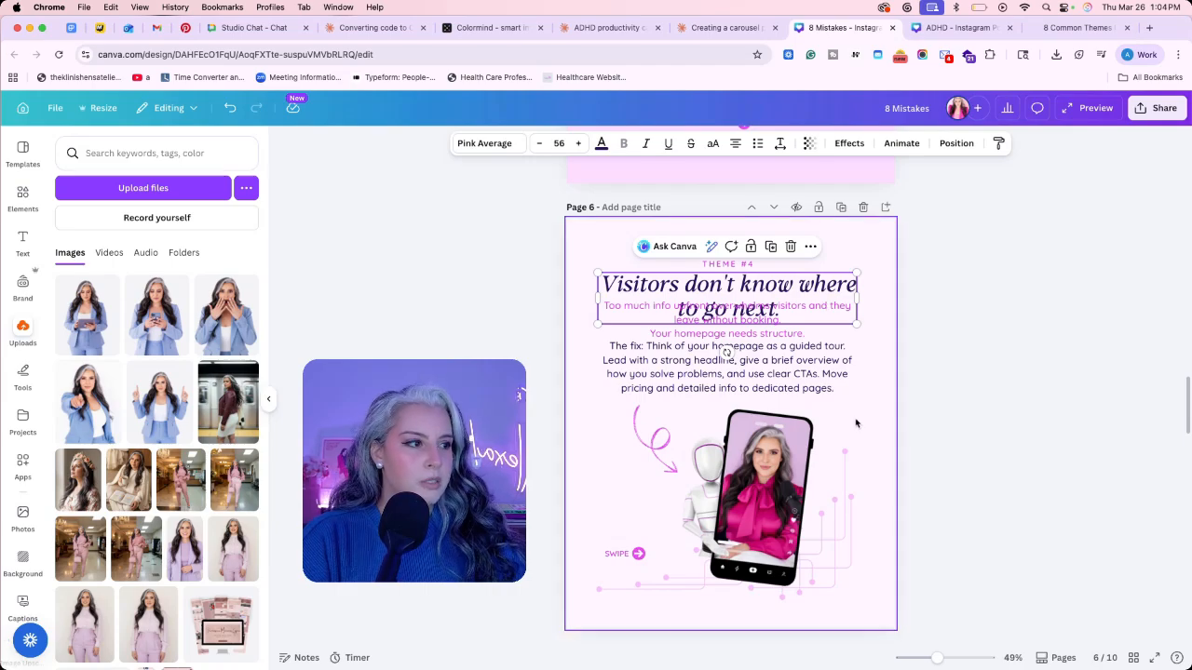
scroll(855, 424, "down", 5)
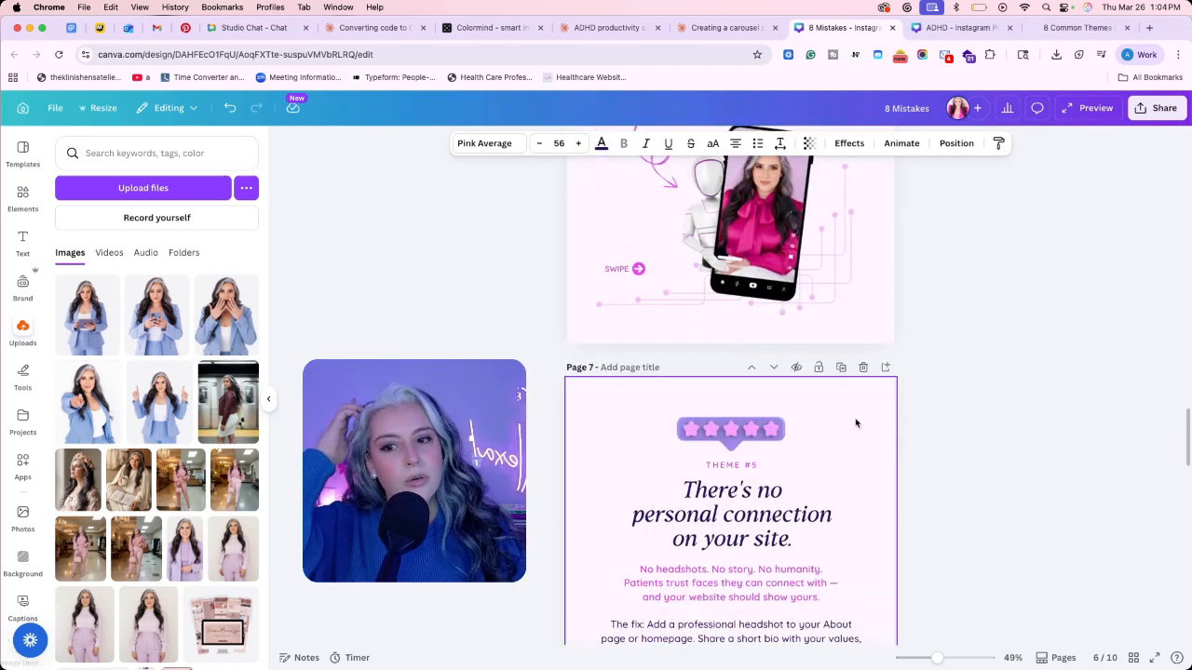
scroll(856, 424, "down", 3)
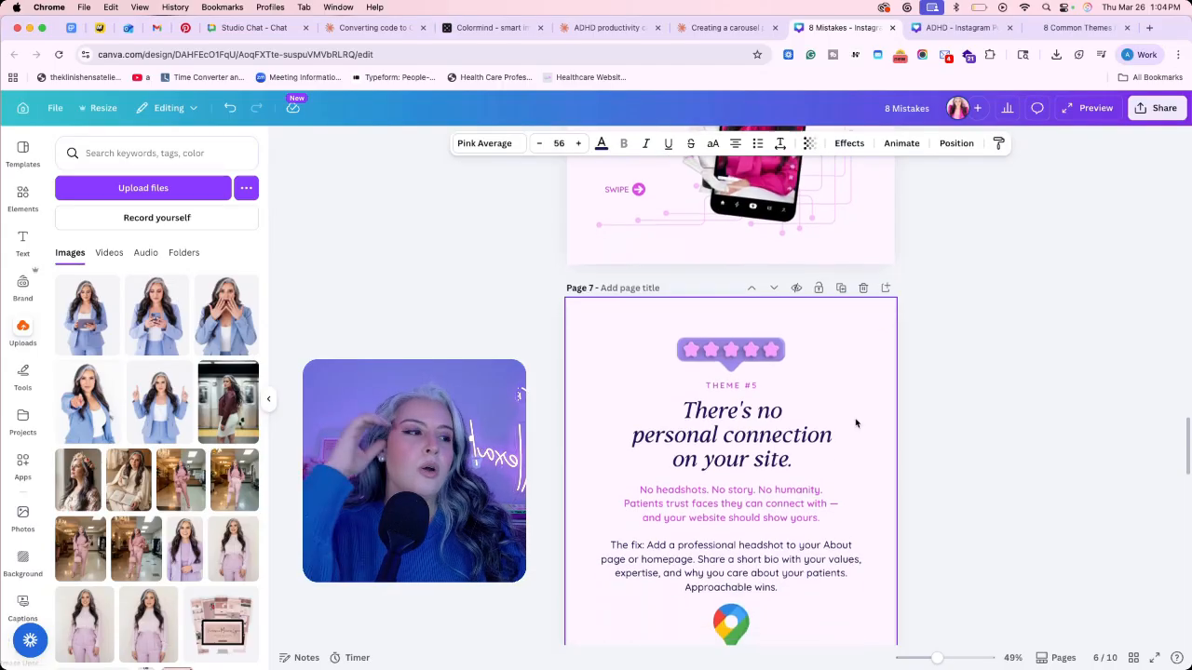
scroll(856, 423, "down", 3)
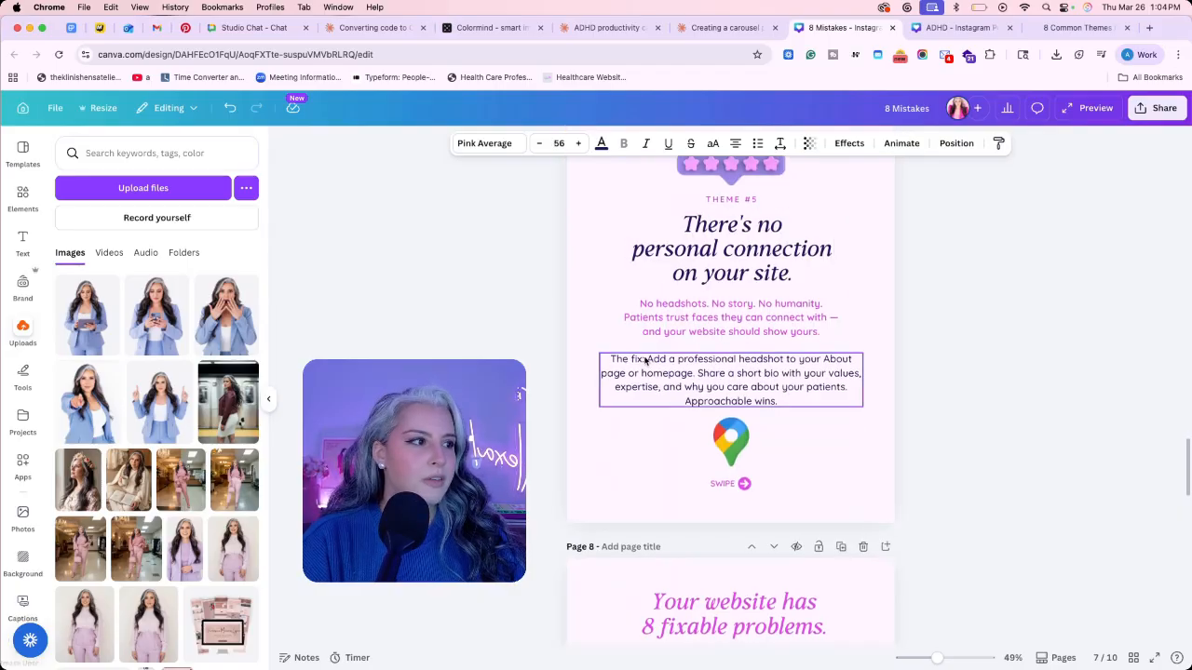
scroll(645, 360, "up", 20)
scroll(644, 361, "up", 5)
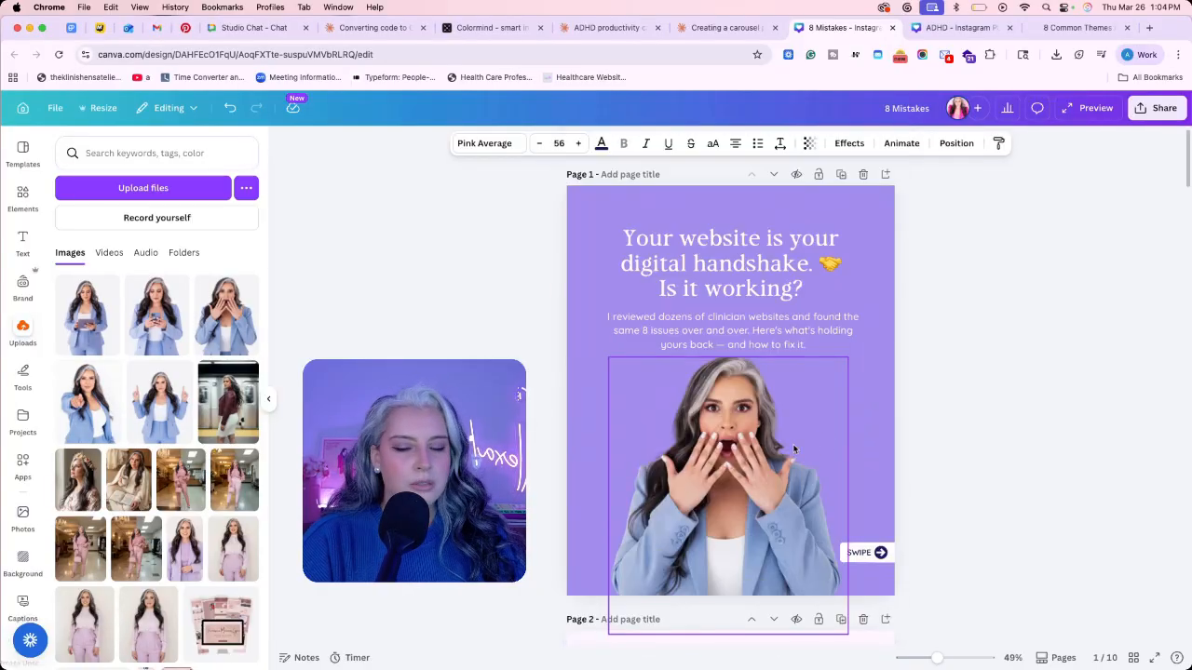
scroll(787, 451, "down", 5)
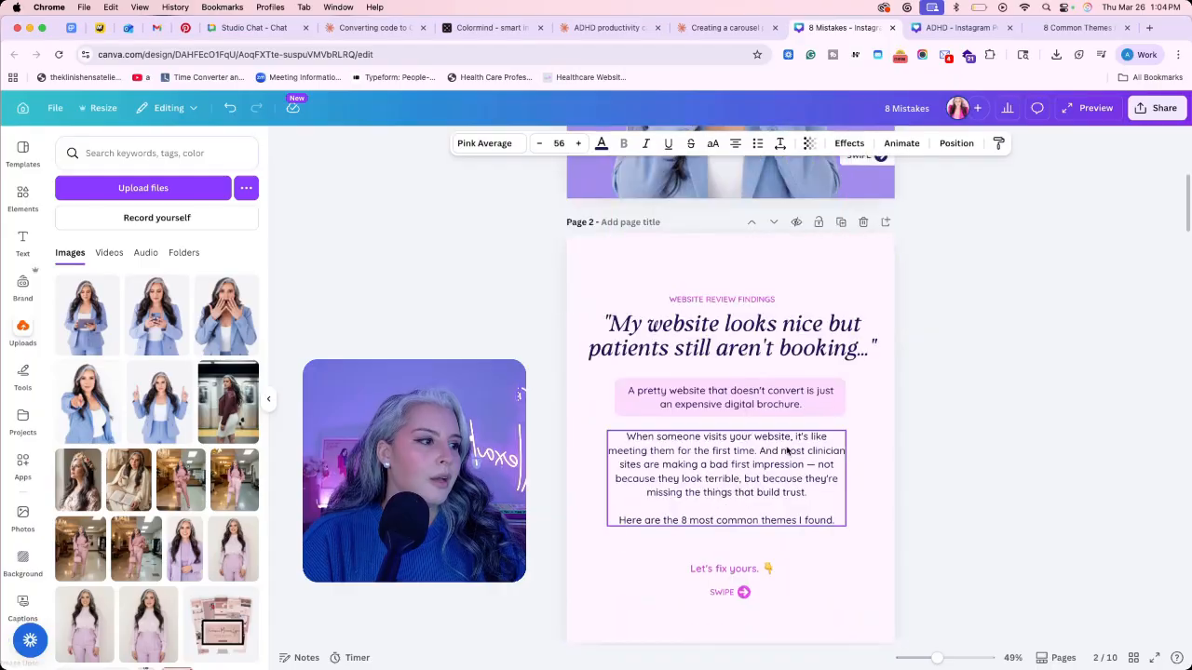
scroll(787, 451, "down", 4)
scroll(801, 428, "up", 5)
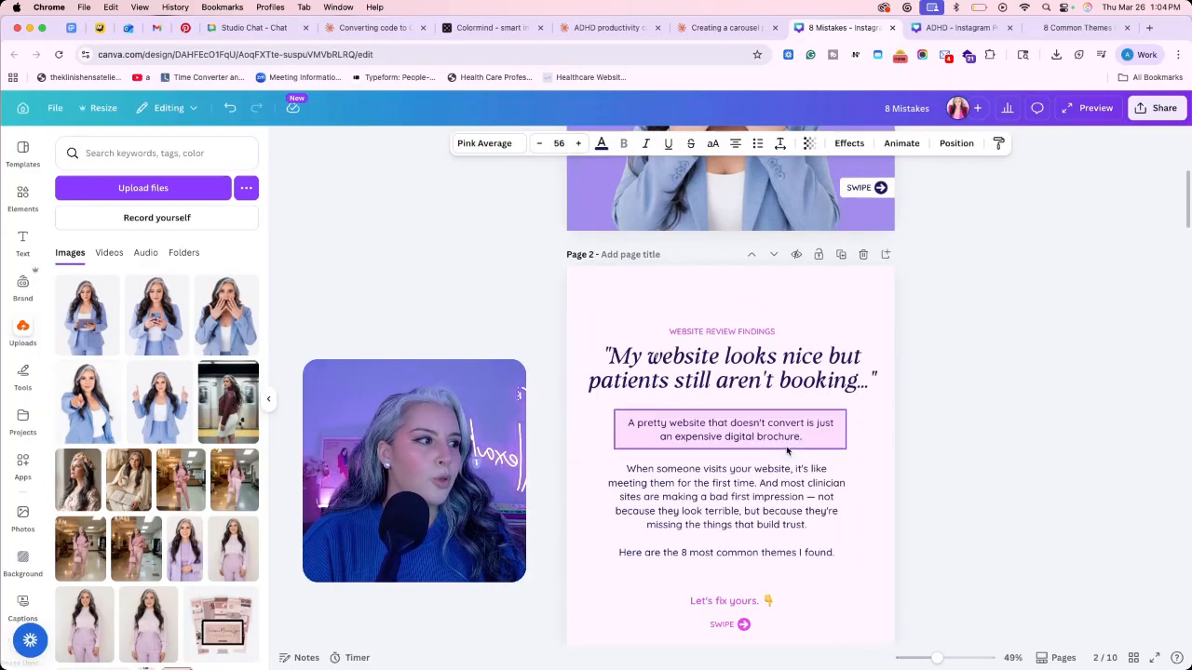
scroll(811, 411, "down", 10)
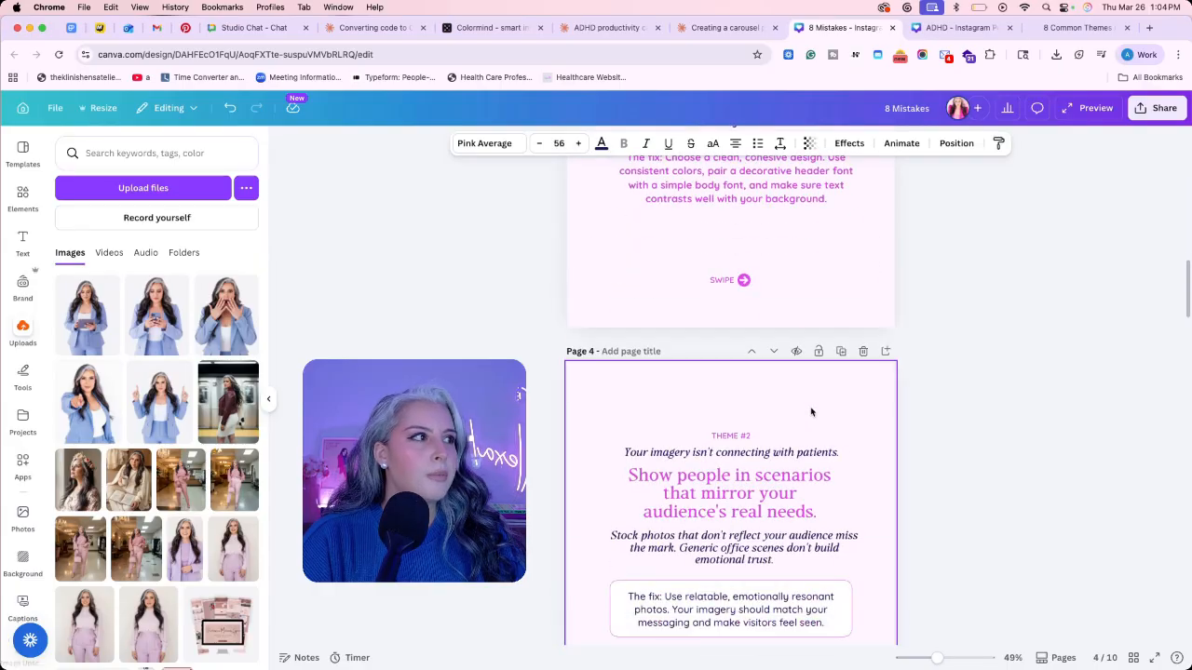
scroll(811, 412, "down", 10)
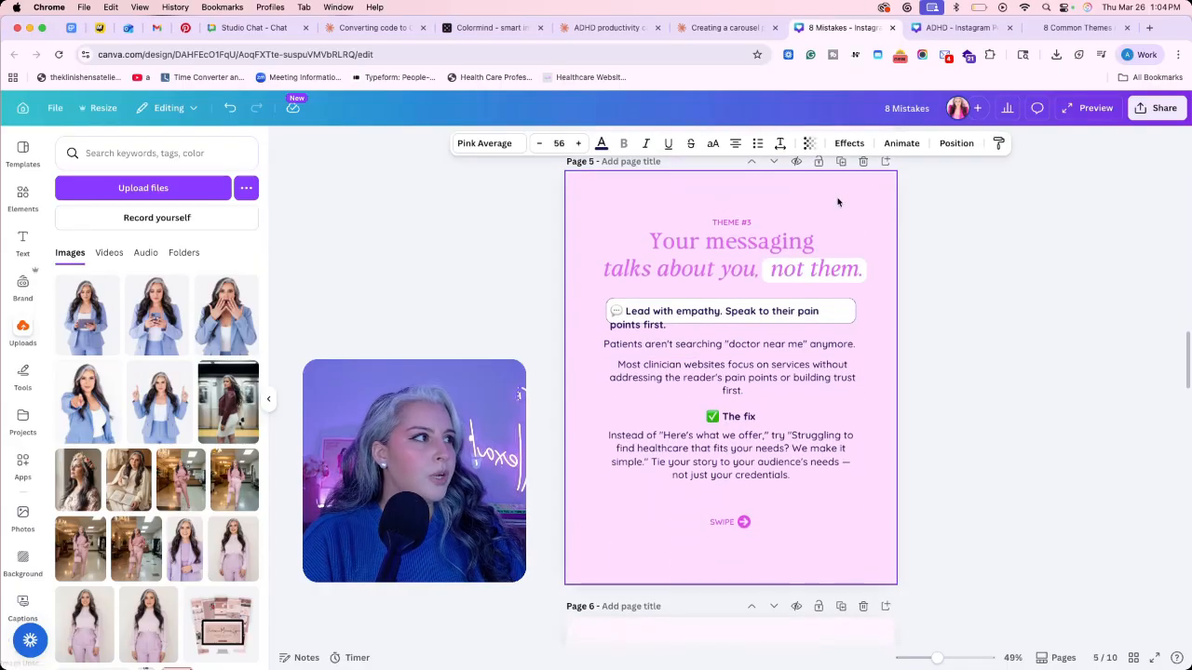
Switch to the ADHD productivity chat in Claude and reply "yes" to save the design changes.
left_click(642, 29)
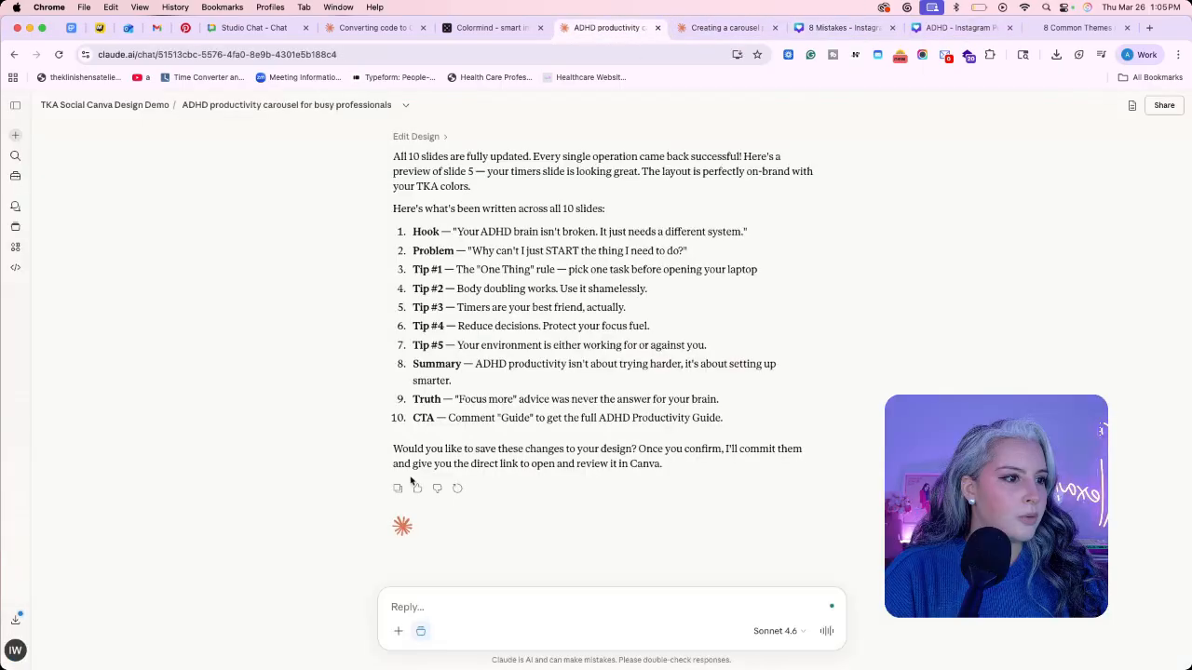
left_click(398, 606)
type("yes")
key("Return")
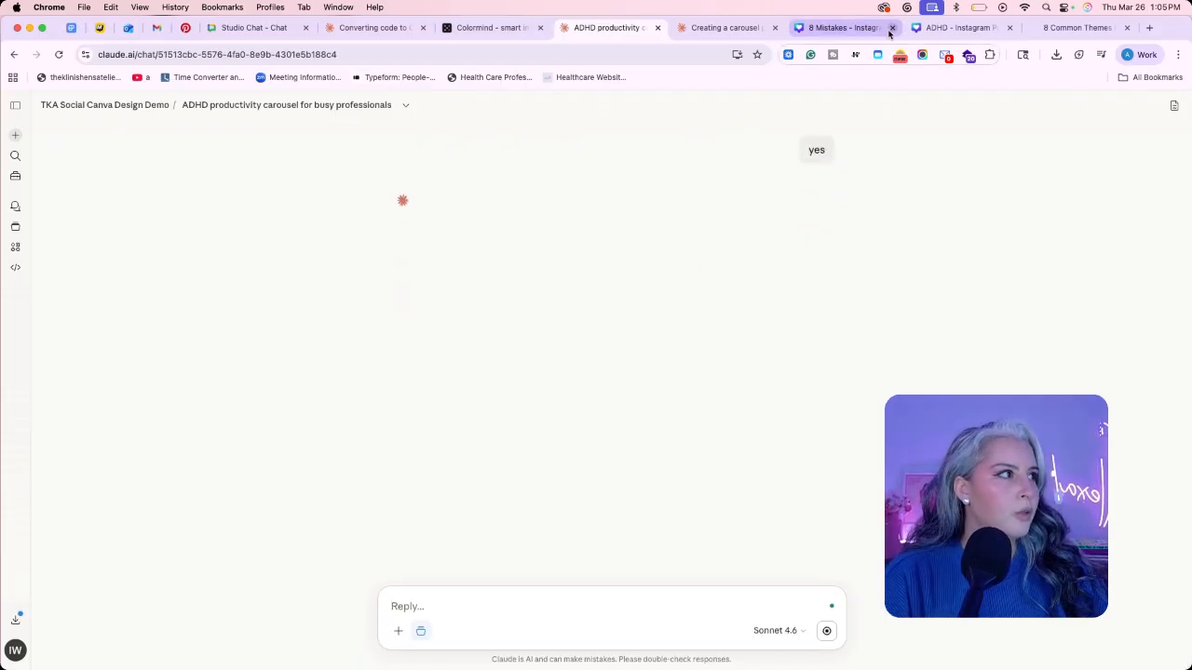
Close the ADHD Instagram post tab and open the saved "TKA Carousel — ADHD Productivity for Busy Professionals" design in Canva from Claude's link.
left_click(1010, 30)
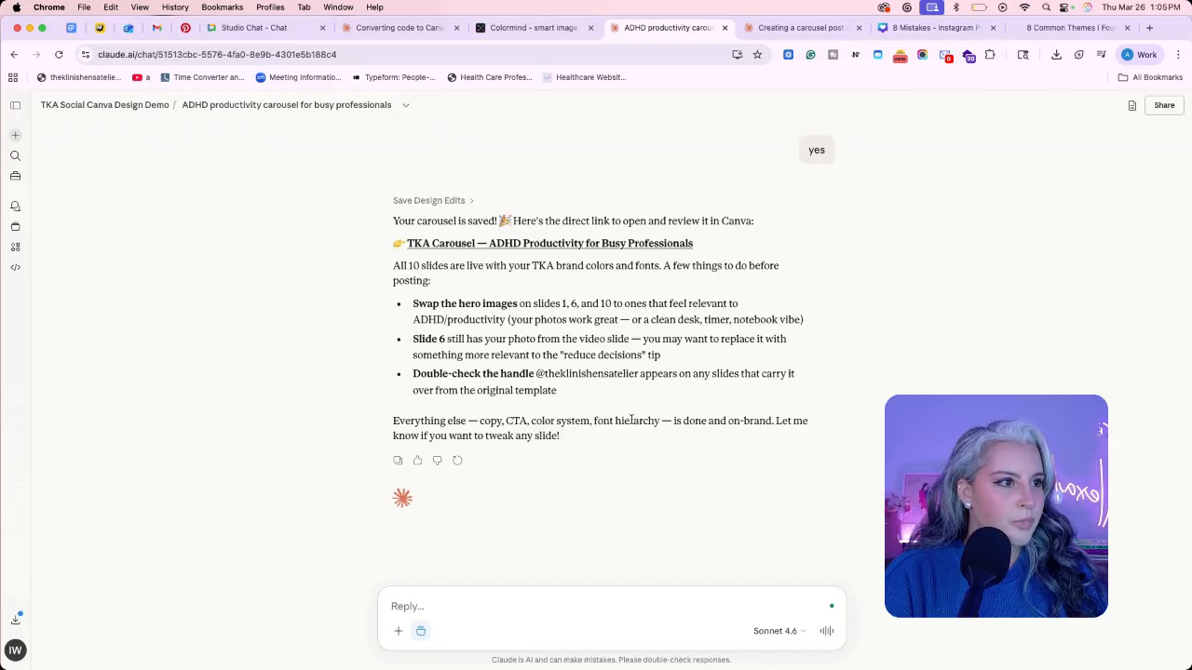
left_click(633, 243)
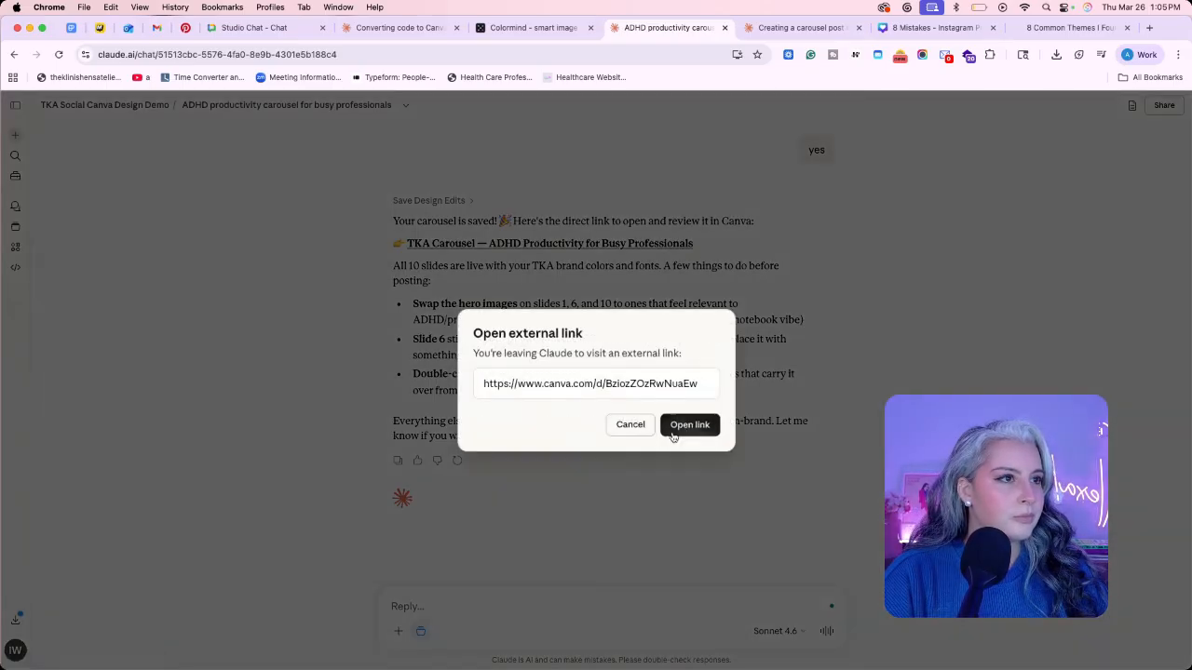
left_click(684, 423)
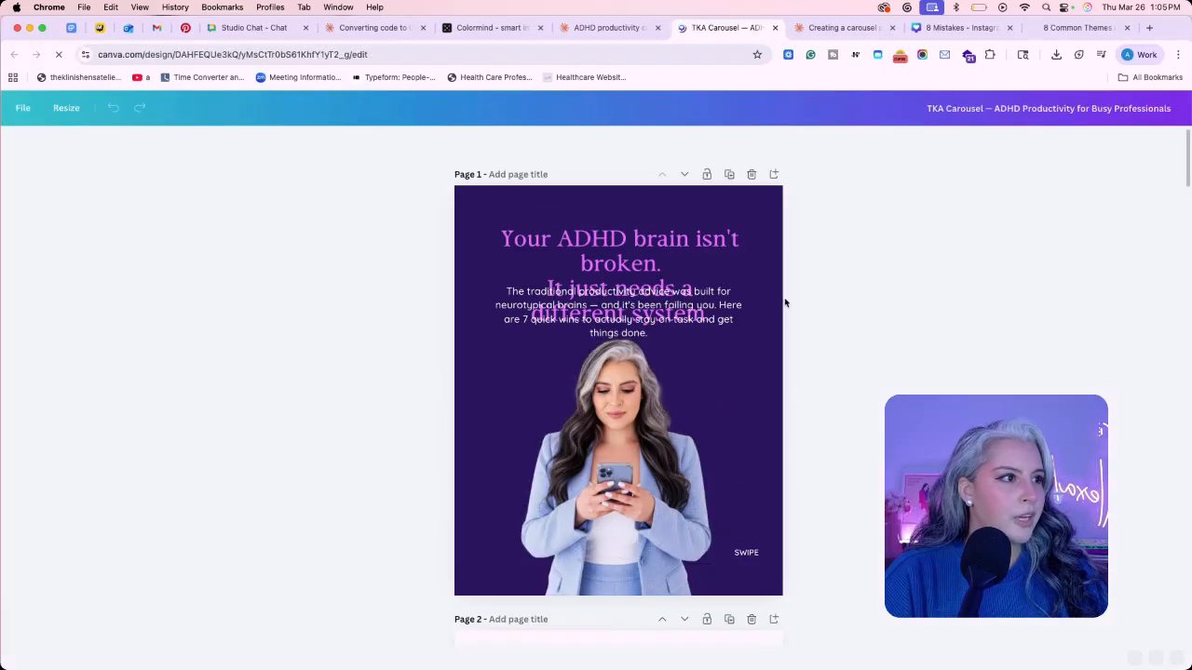
Widen the page 1 headline box and move the white paragraph down clear of the headline.
left_click(616, 256)
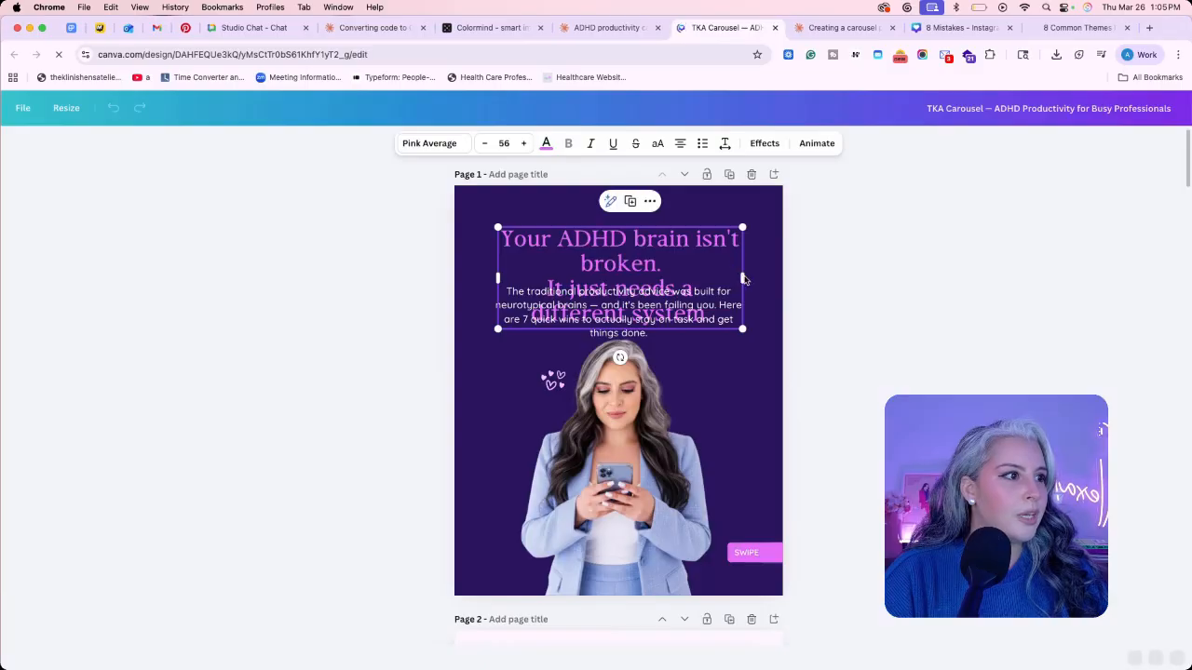
left_click_drag(745, 277, 782, 276)
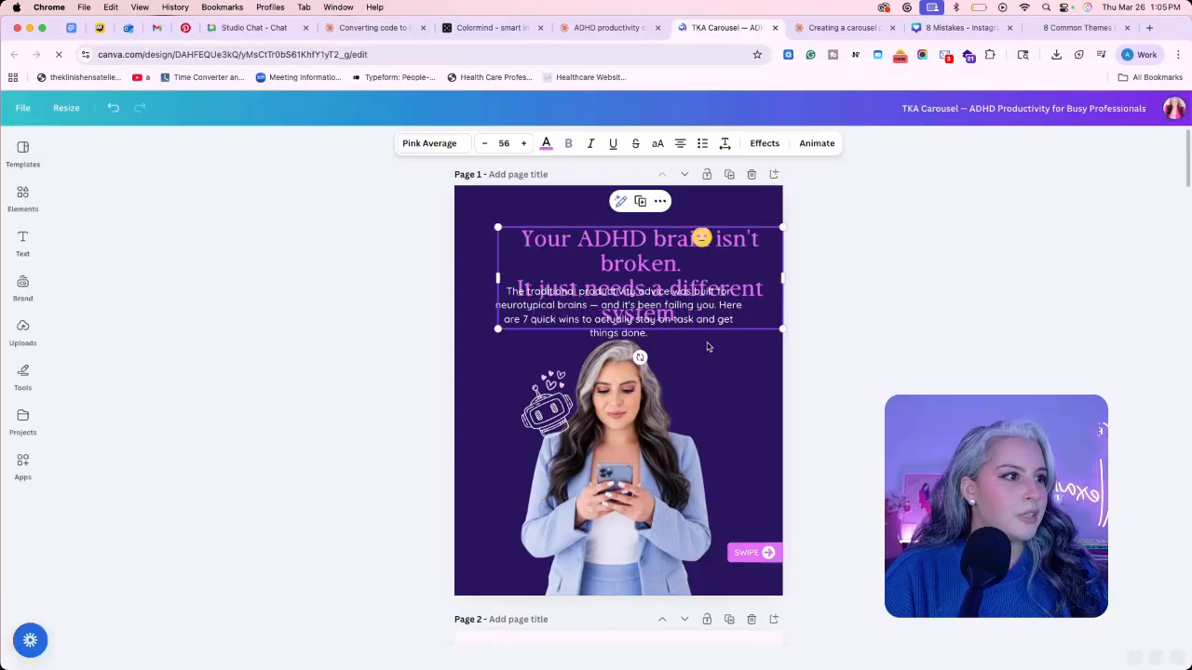
left_click_drag(658, 306, 643, 266)
left_click(724, 317)
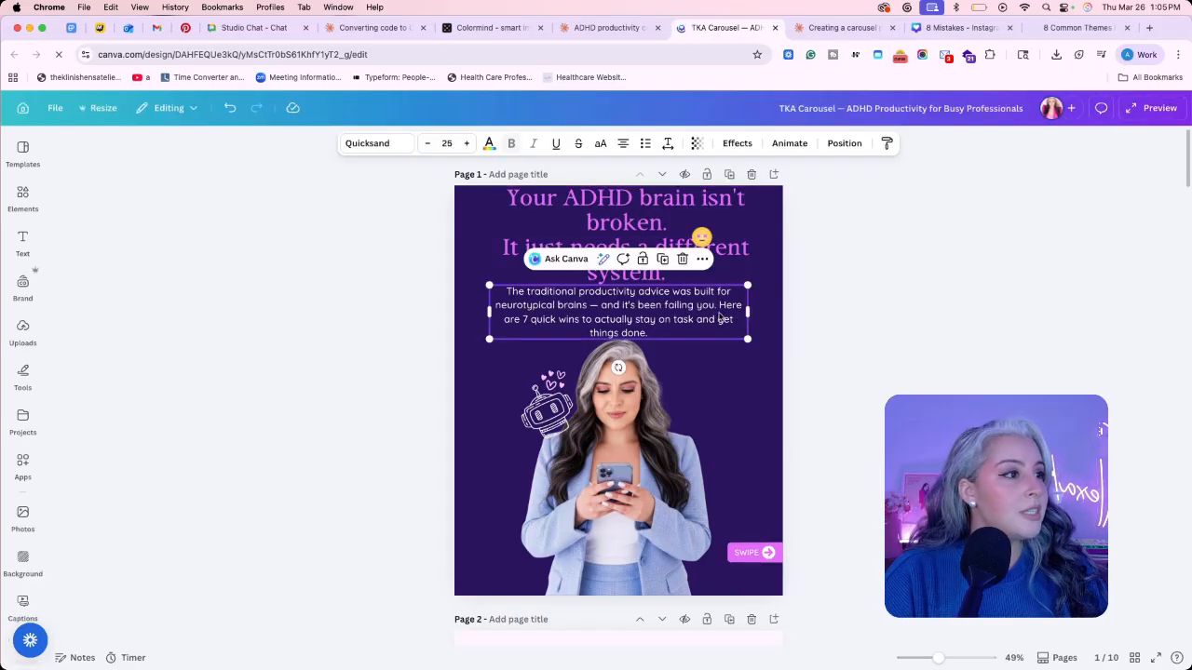
left_click_drag(724, 317, 724, 375)
Center the page 1 headline above the paragraph and delete the yellow emoji overlapping it.
left_click(617, 247)
left_click_drag(618, 247, 611, 295)
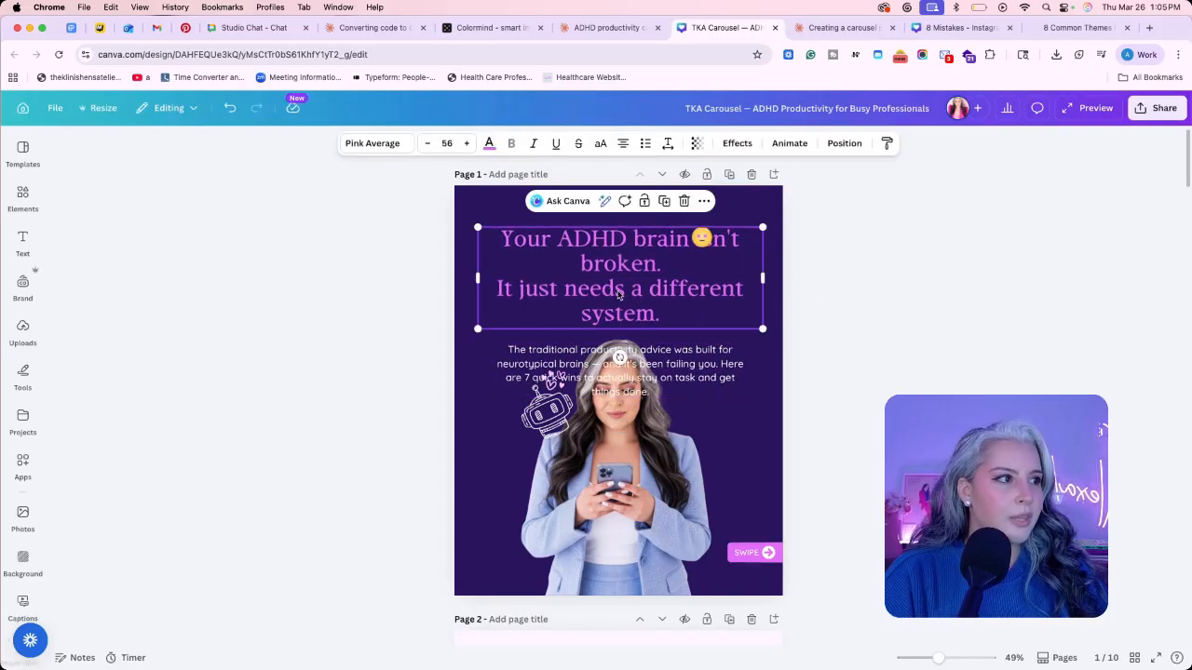
left_click(713, 241)
key("Delete")
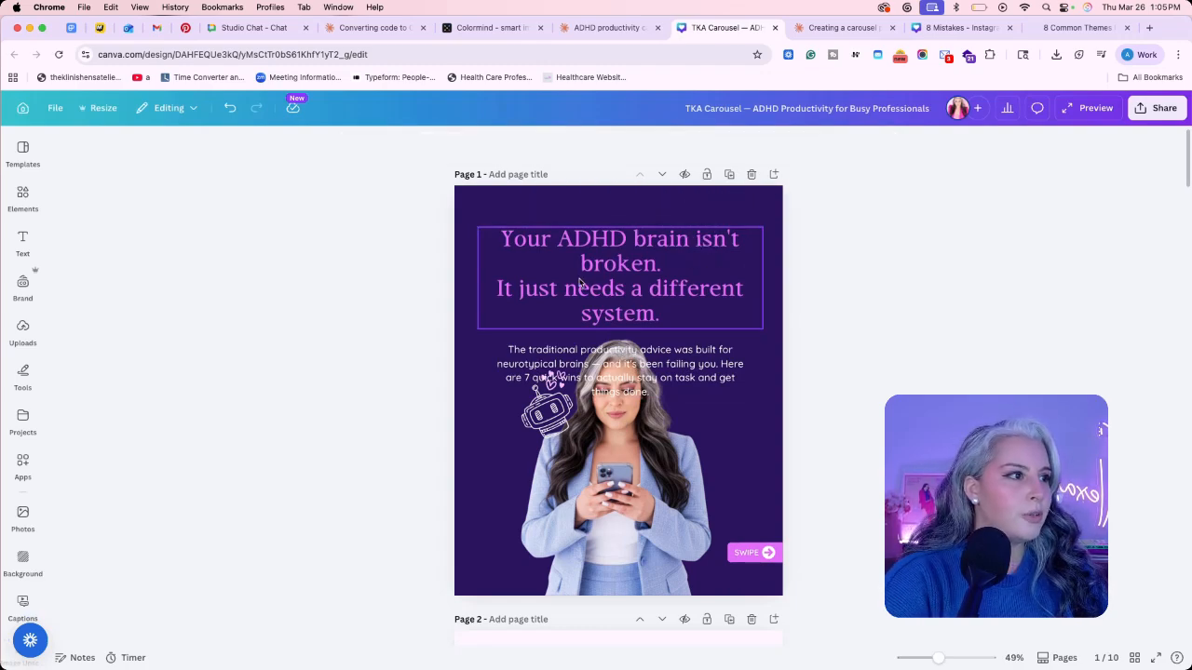
Remove "It just needs a different system." from the page 1 headline and move the white paragraph up beneath "Your ADHD brain isn't broken.".
left_click(576, 281)
left_click_drag(660, 314, 449, 296)
left_click(456, 295)
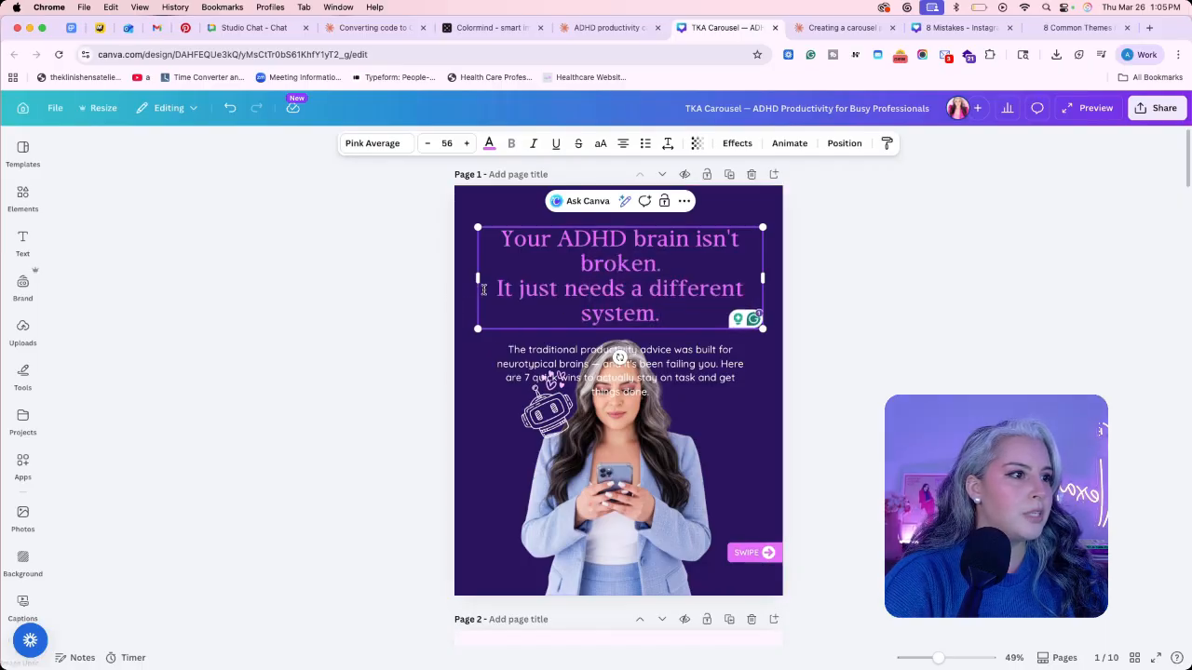
left_click_drag(493, 283, 660, 315)
key("BackSpace")
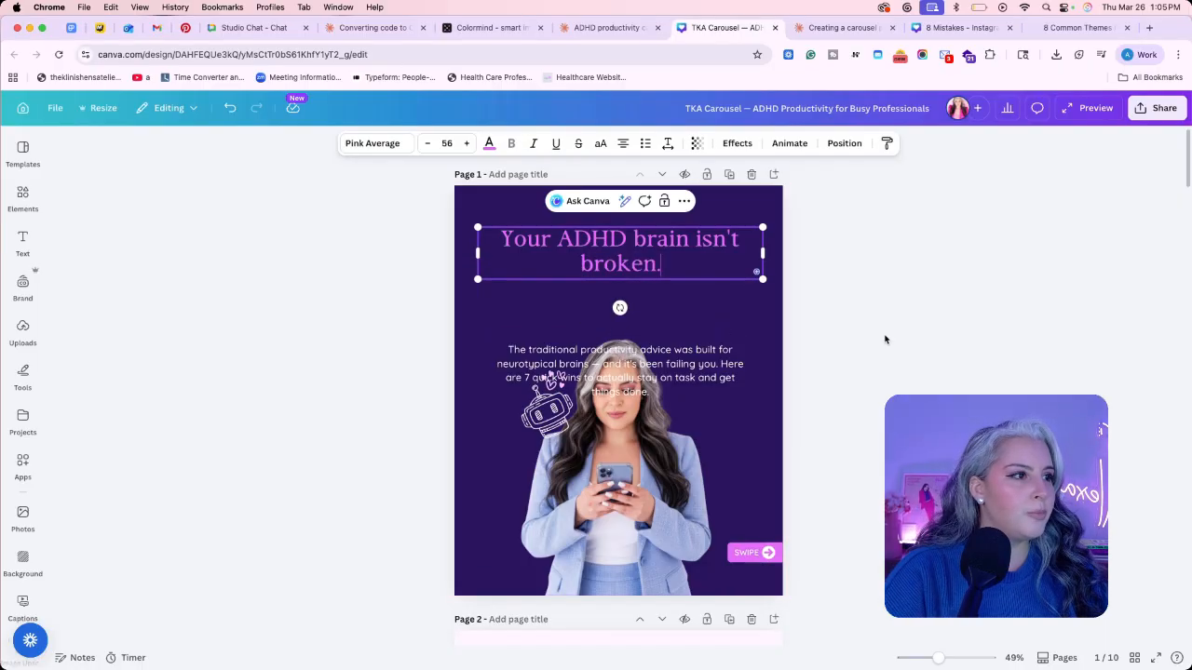
left_click(885, 338)
left_click_drag(742, 368, 742, 303)
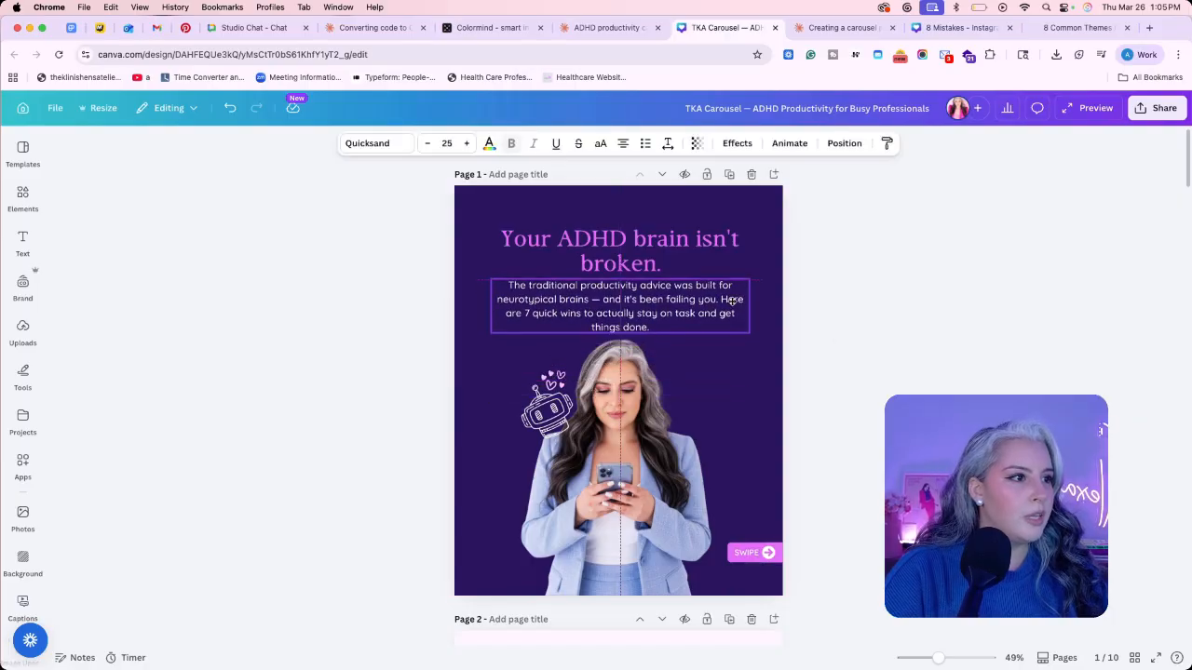
Replace the dash after "neurotypical brains" in the page 1 paragraph with a comma.
left_click(876, 306)
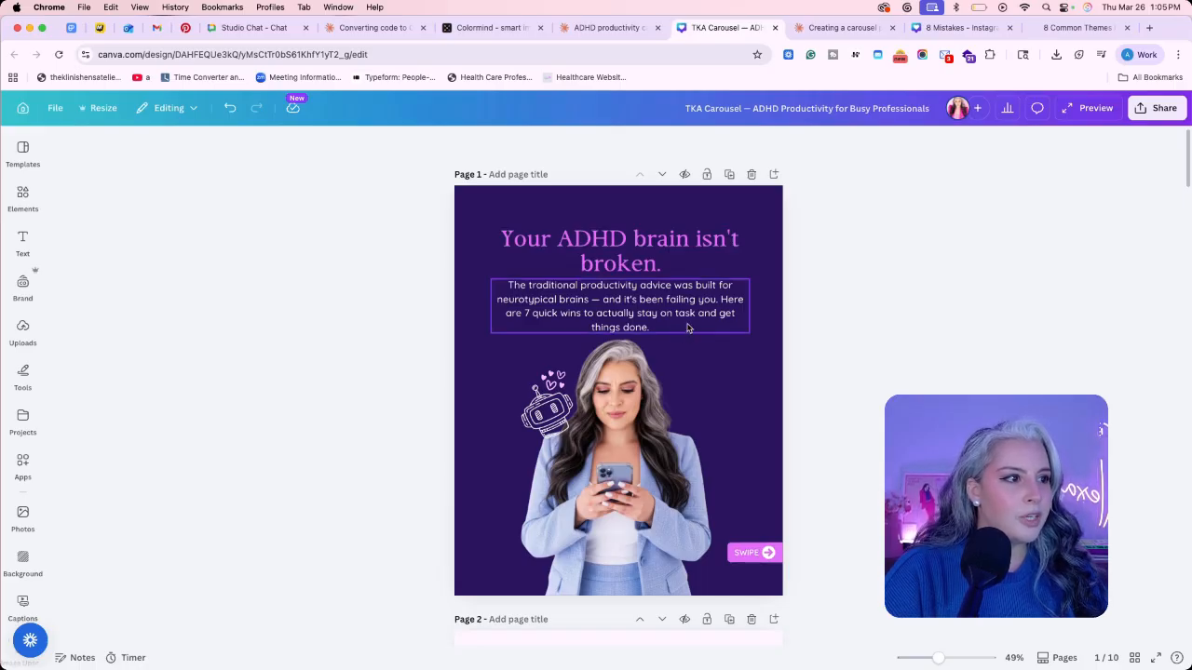
left_click(584, 318)
key("BackSpace")
key("BackSpace")
type(",")
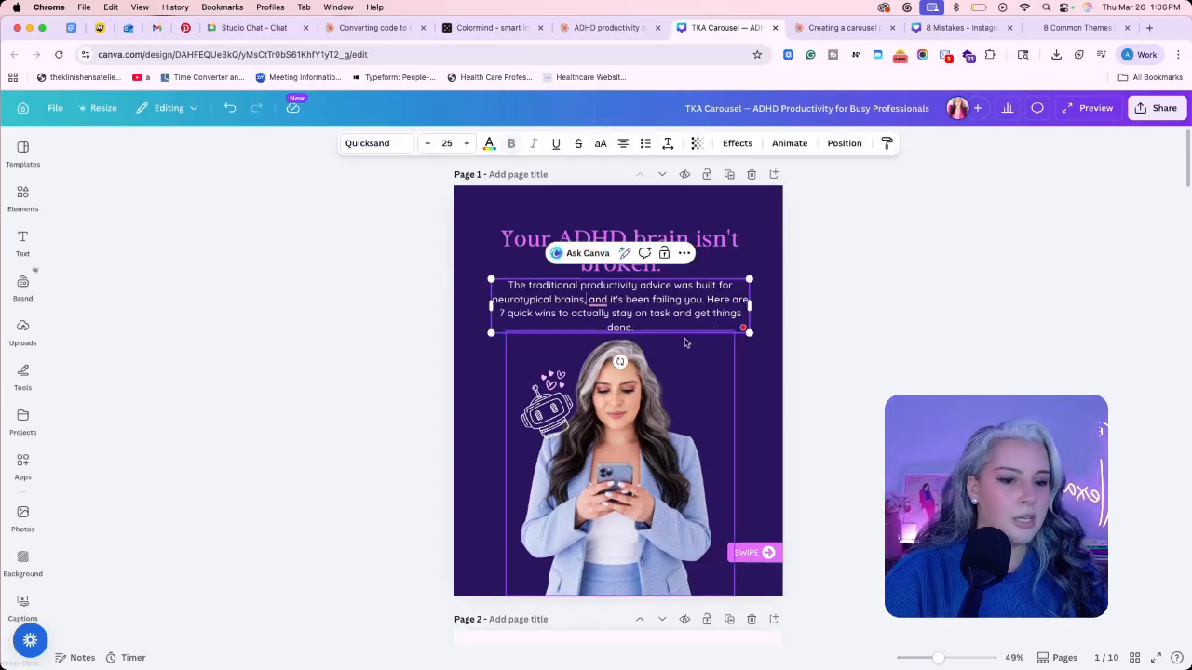
Delete the robot and hearts graphics beside the woman on page 1.
left_click(597, 382)
left_click(550, 412)
left_click_drag(550, 412, 540, 413)
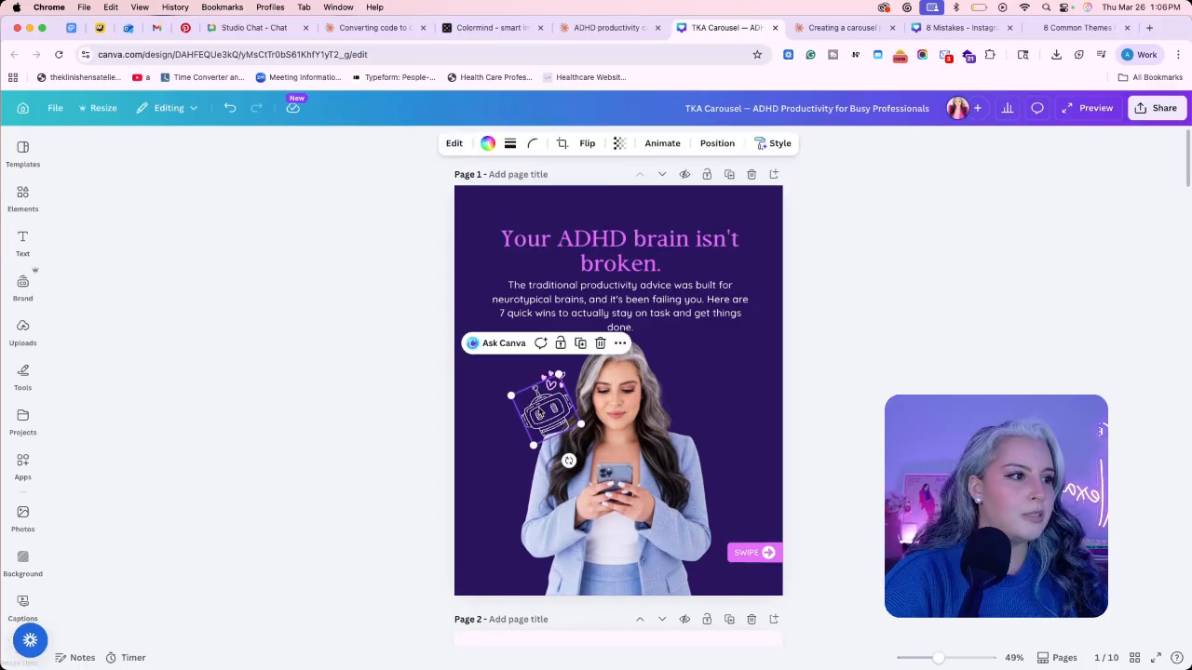
key("BackSpace")
left_click(555, 382)
key("BackSpace")
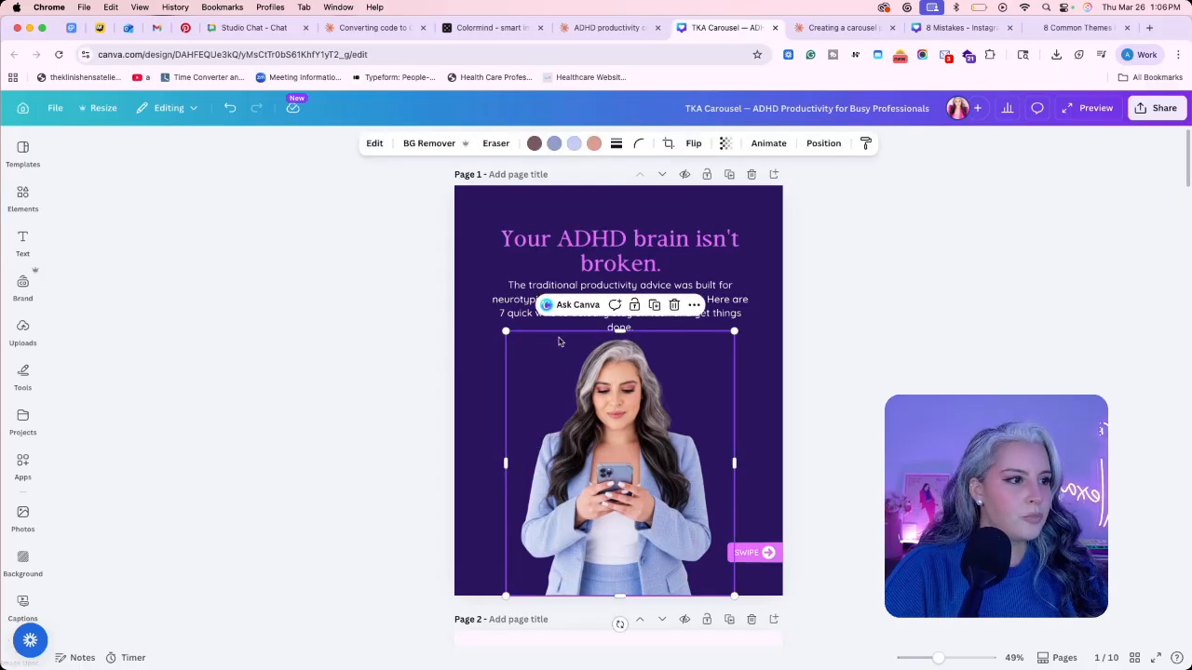
Shrink the woman's photo on page 1 to clear the paragraph and center it horizontally.
left_click_drag(508, 330, 517, 360)
left_click_drag(628, 389, 620, 388)
left_click(814, 394)
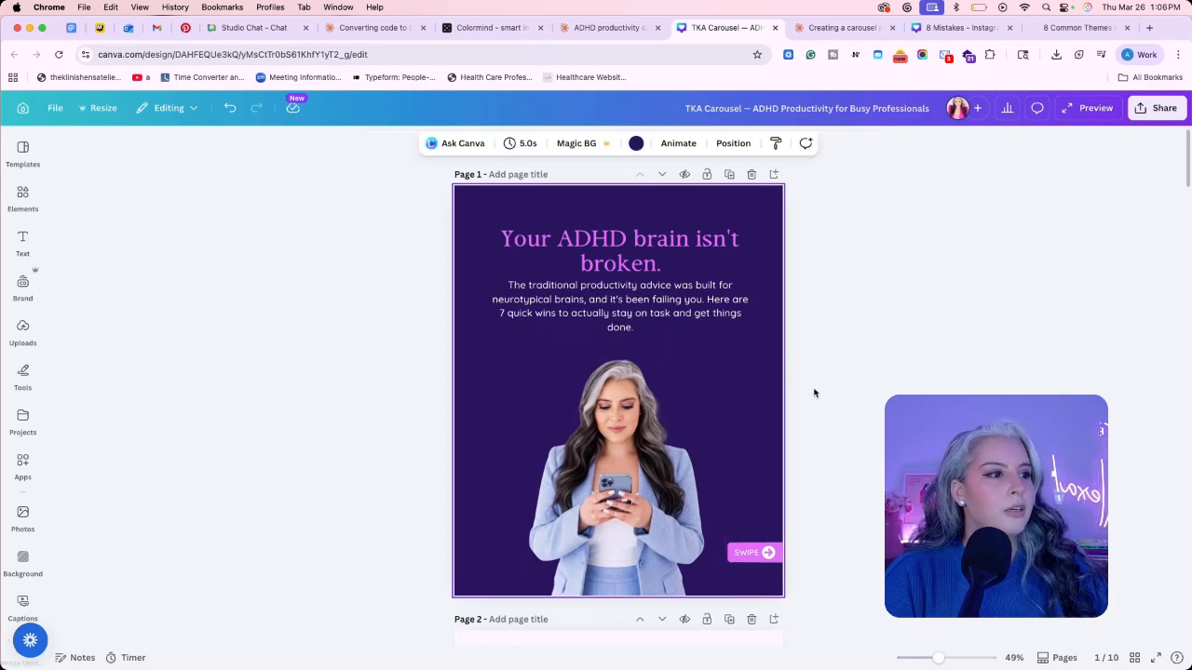
Delete the extra elements around the page 2 label "YOUR ADHD BRAIN TYPES" and move the label down closer to the headline.
scroll(731, 368, "down", 5)
scroll(729, 367, "down", 1)
left_click(689, 315)
key("Delete")
left_click(614, 314)
key("Delete")
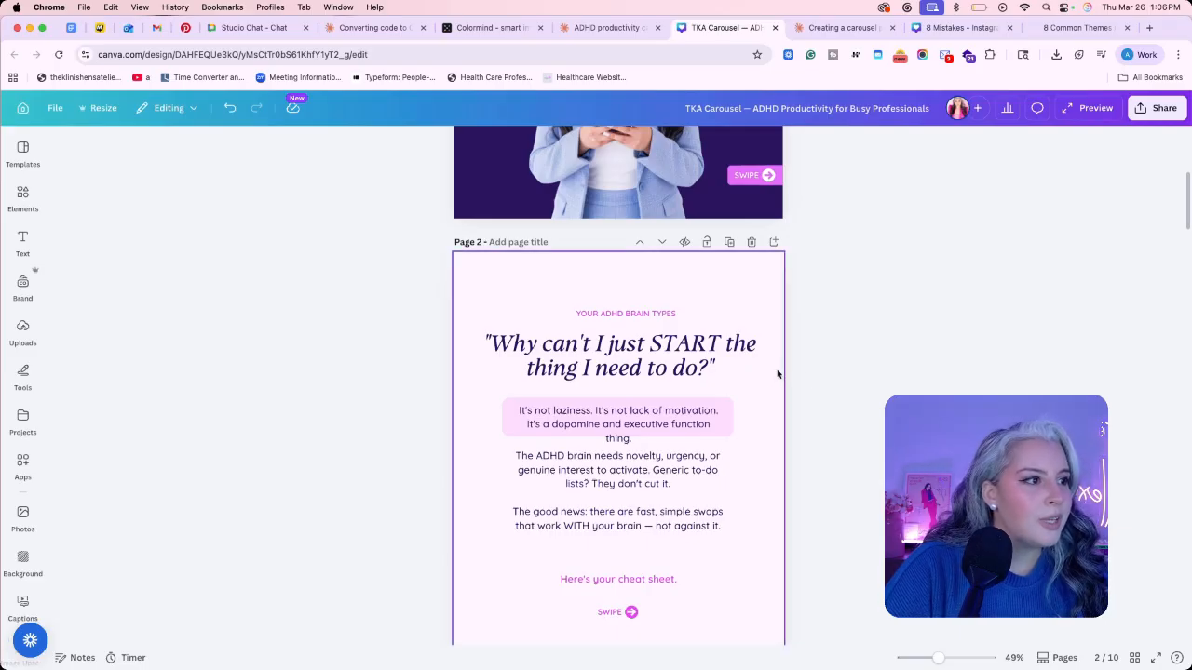
left_click_drag(667, 316, 667, 324)
left_click(704, 319)
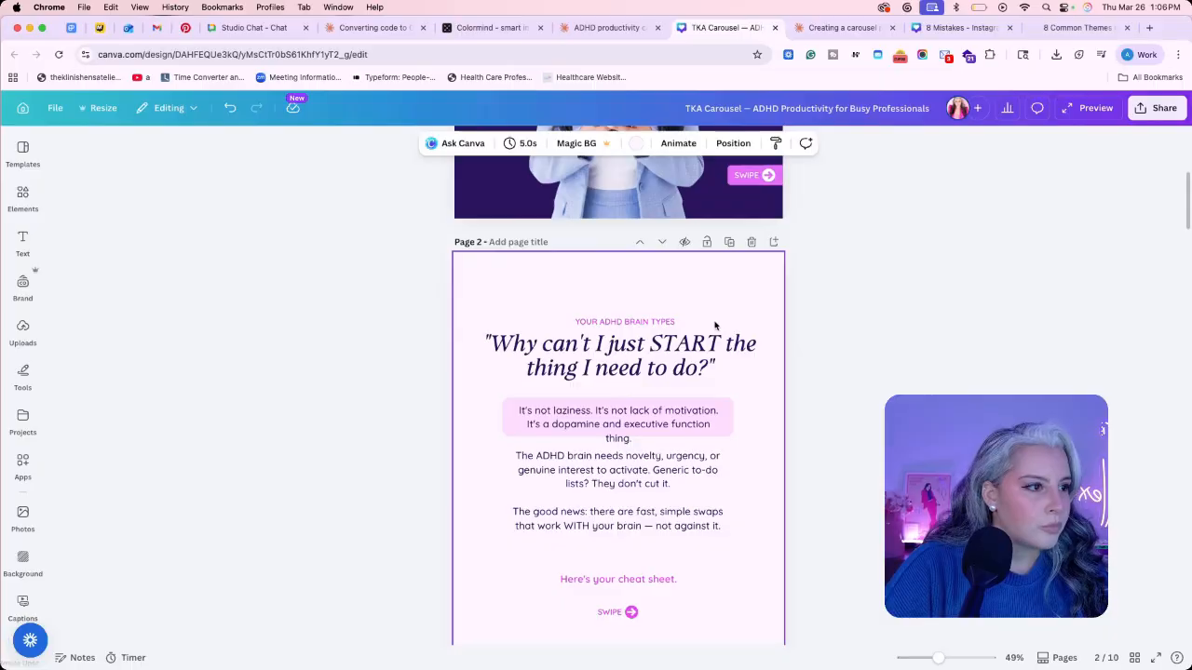
Widen the "It's not laziness" text on page 2 to fit two lines and center it on its pink box.
scroll(716, 331, "down", 3)
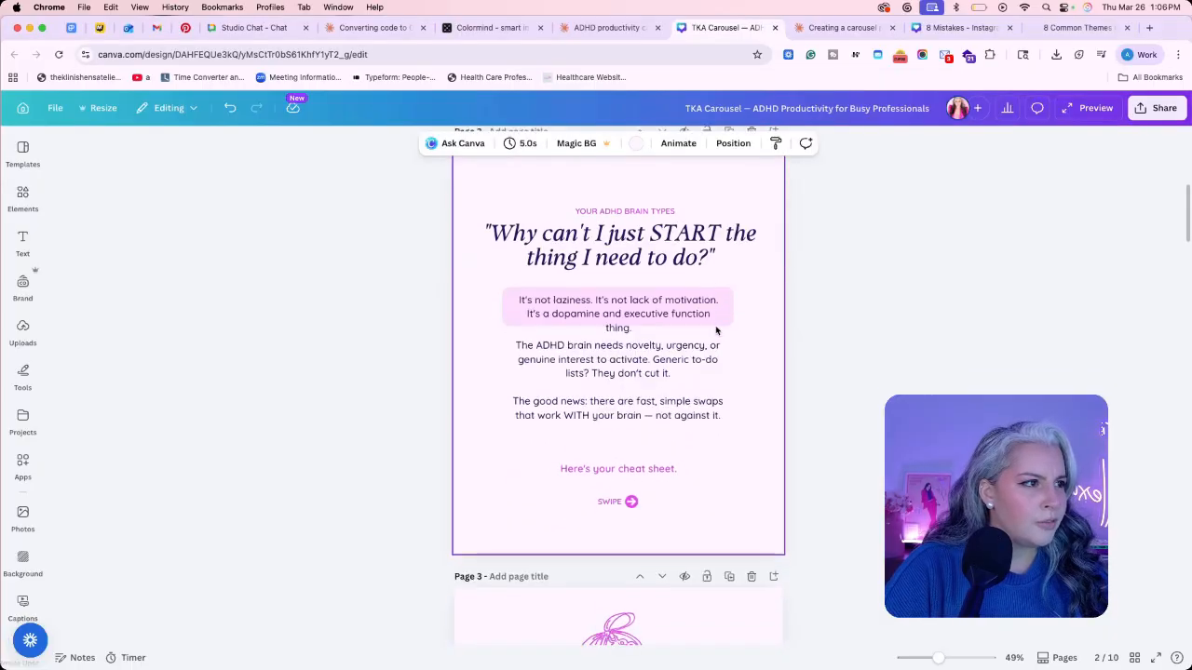
left_click(654, 304)
left_click_drag(731, 307, 742, 308)
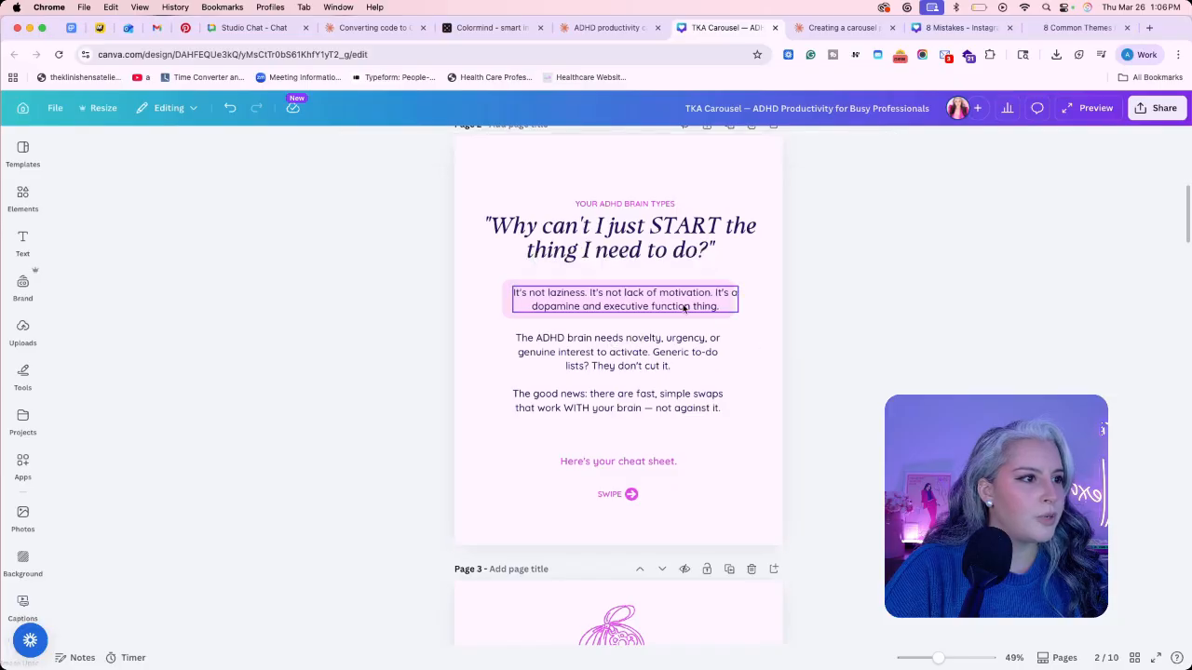
left_click(806, 323)
left_click(806, 323)
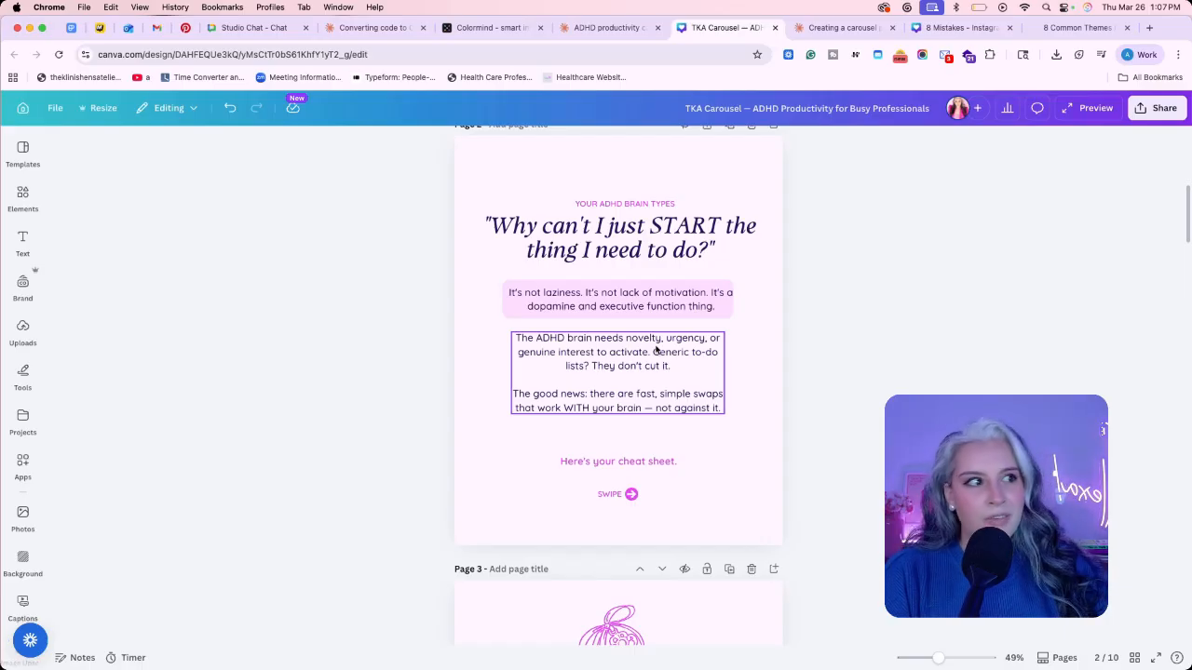
Move the "Comment "Guide"" button on page 10, with its label, down away from the paragraph.
scroll(656, 350, "down", 20)
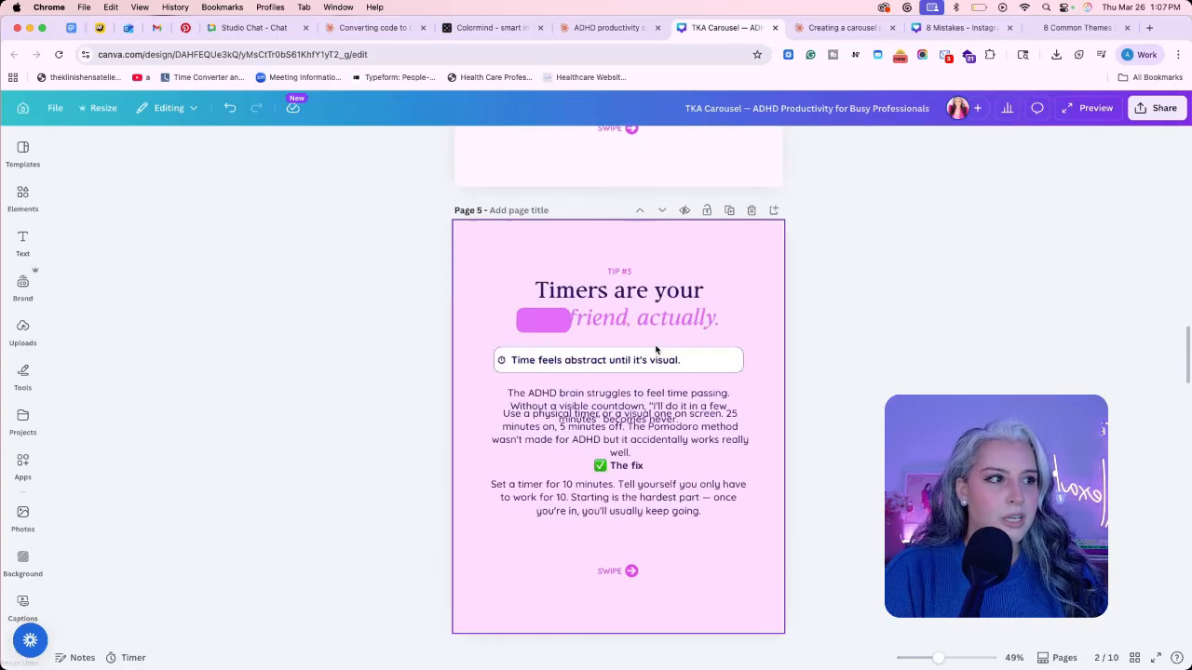
scroll(656, 350, "down", 10)
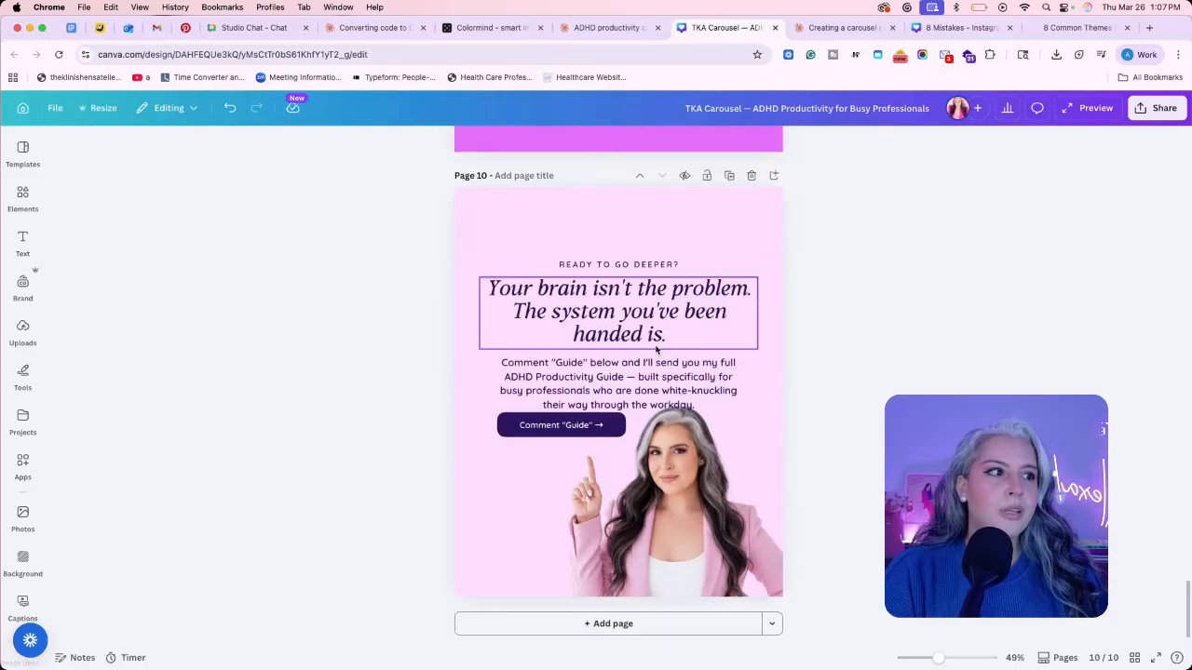
scroll(707, 324, "up", 10)
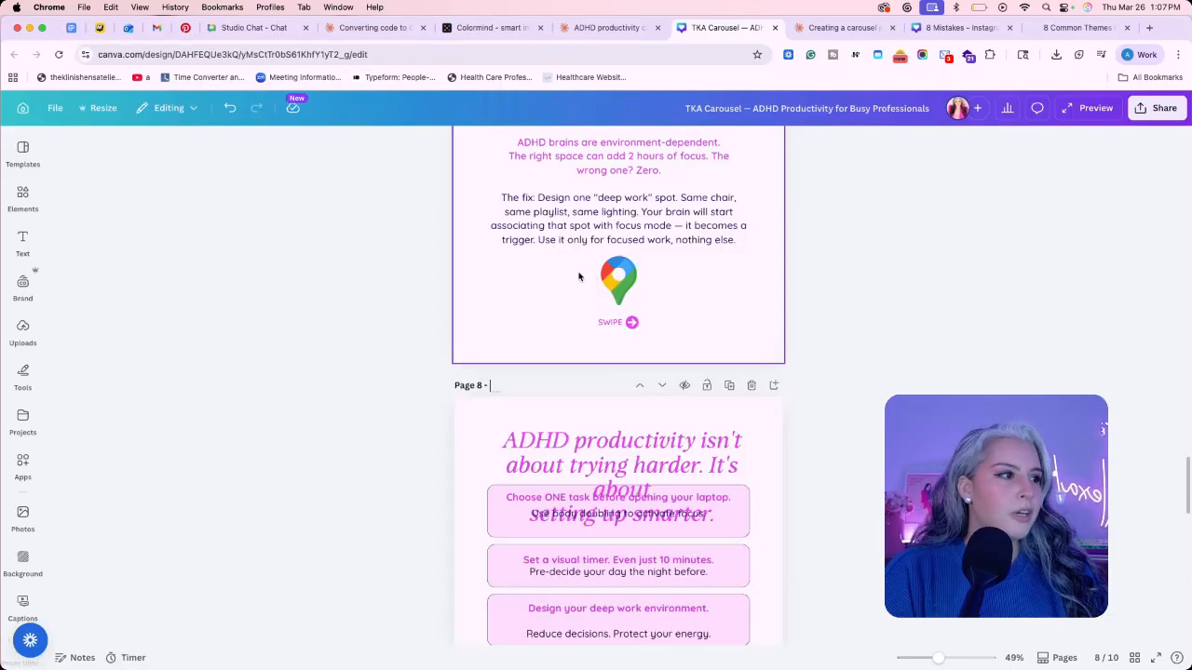
scroll(643, 481, "down", 10)
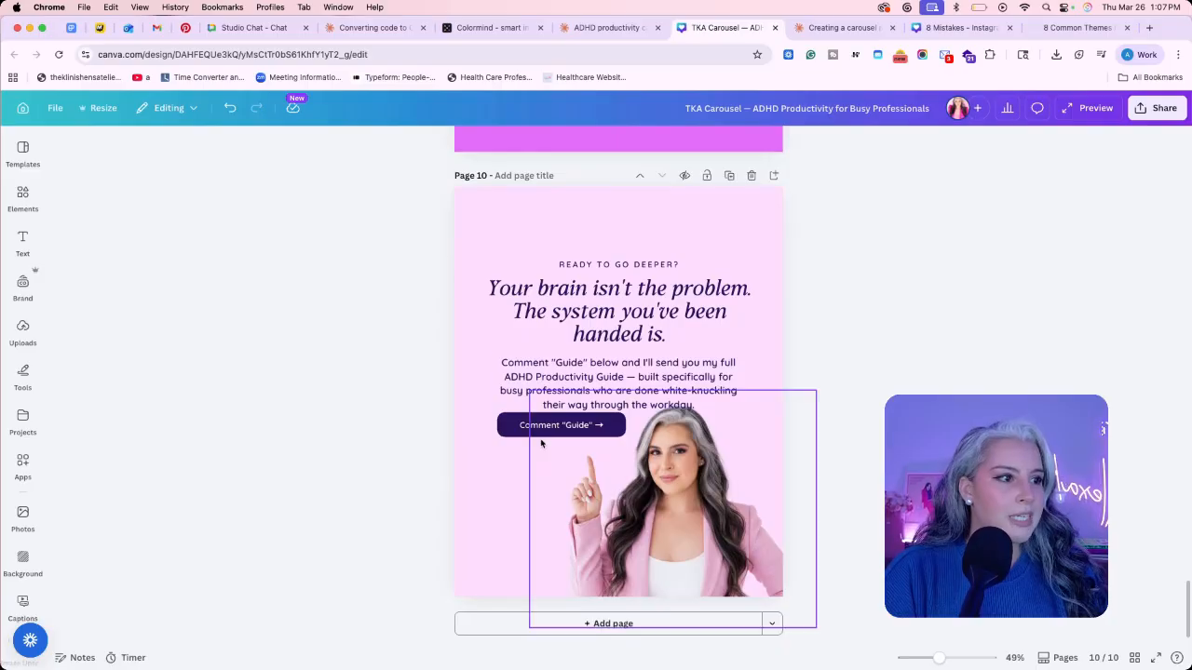
left_click(512, 430)
left_click(513, 434)
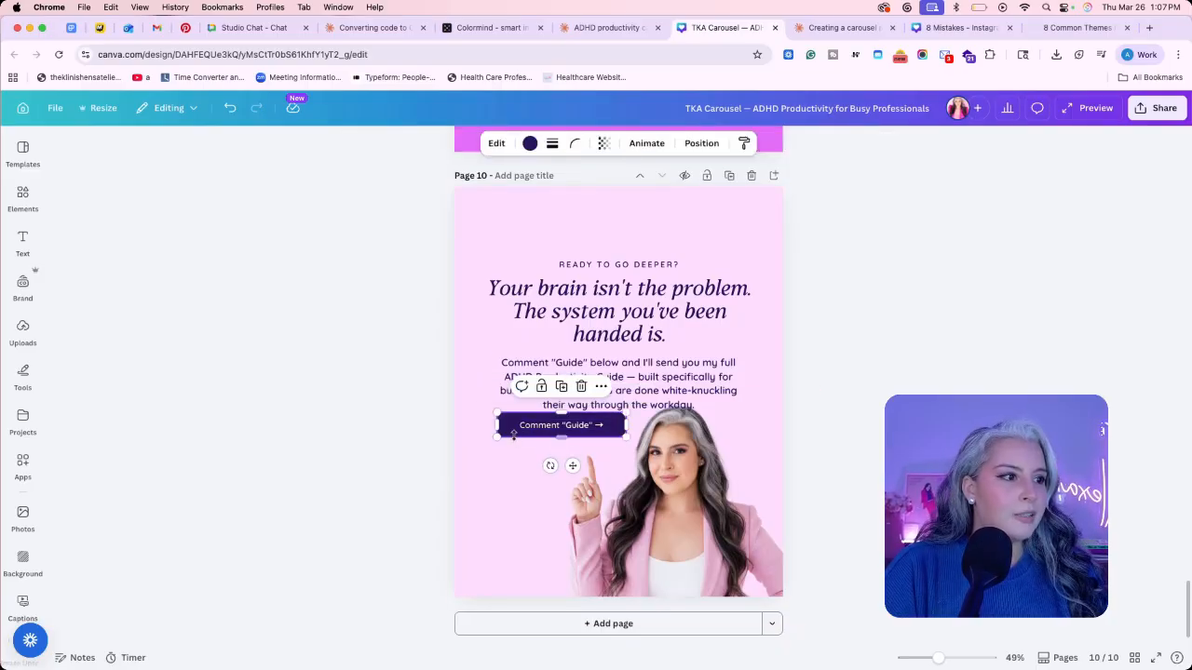
left_click(523, 426, "shift")
left_click_drag(523, 425, 524, 445)
Shift the woman's photo on page 10 slightly down and to the right, away from the paragraph.
left_click(736, 463)
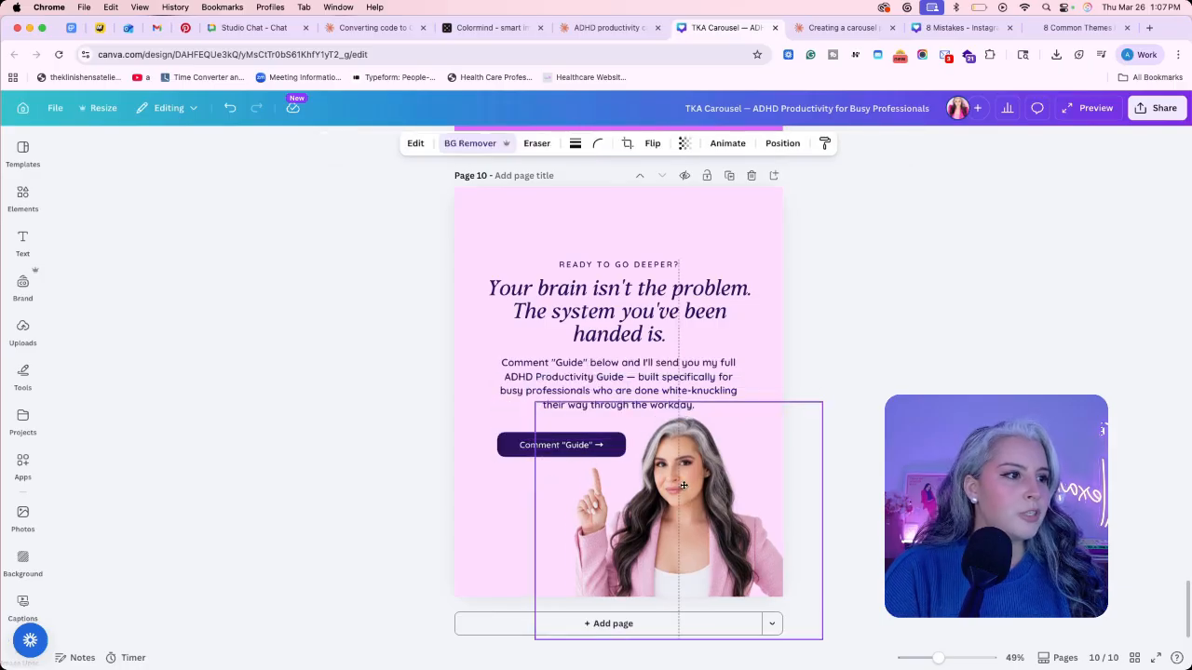
mouse_move(687, 395)
left_mouse_down()
mouse_move(680, 380)
mouse_move(694, 397)
left_mouse_up()
left_click(802, 392)
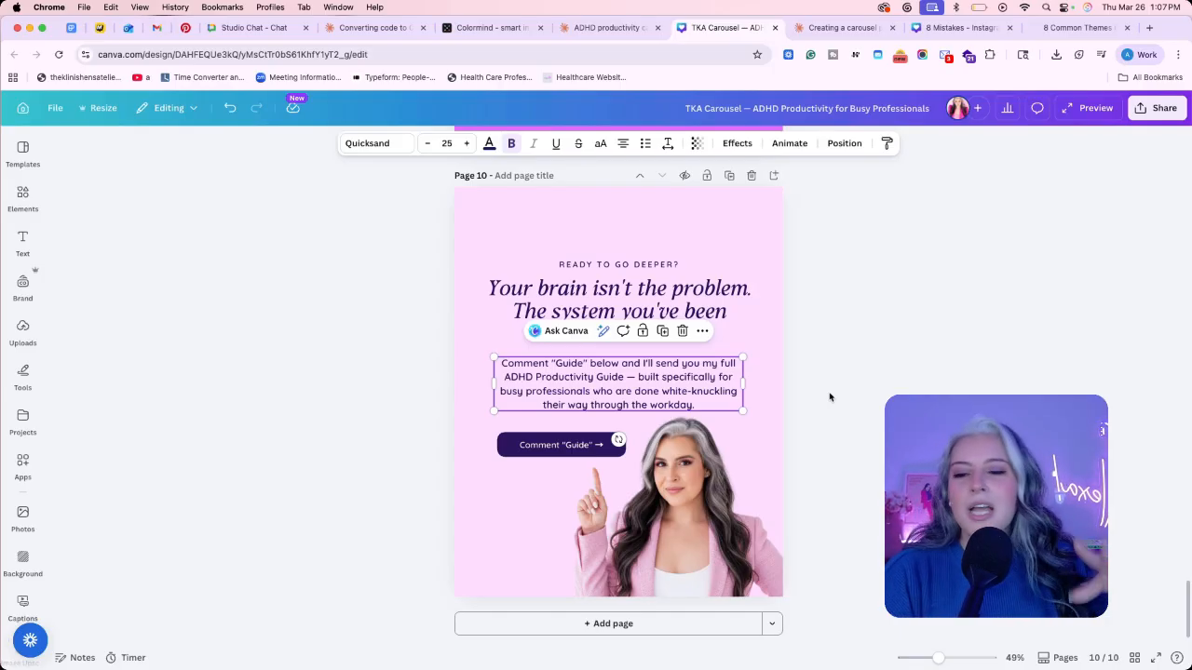
Extend the body text box on page 3 slightly to the left.
scroll(829, 397, "up", 2)
scroll(830, 397, "up", 20)
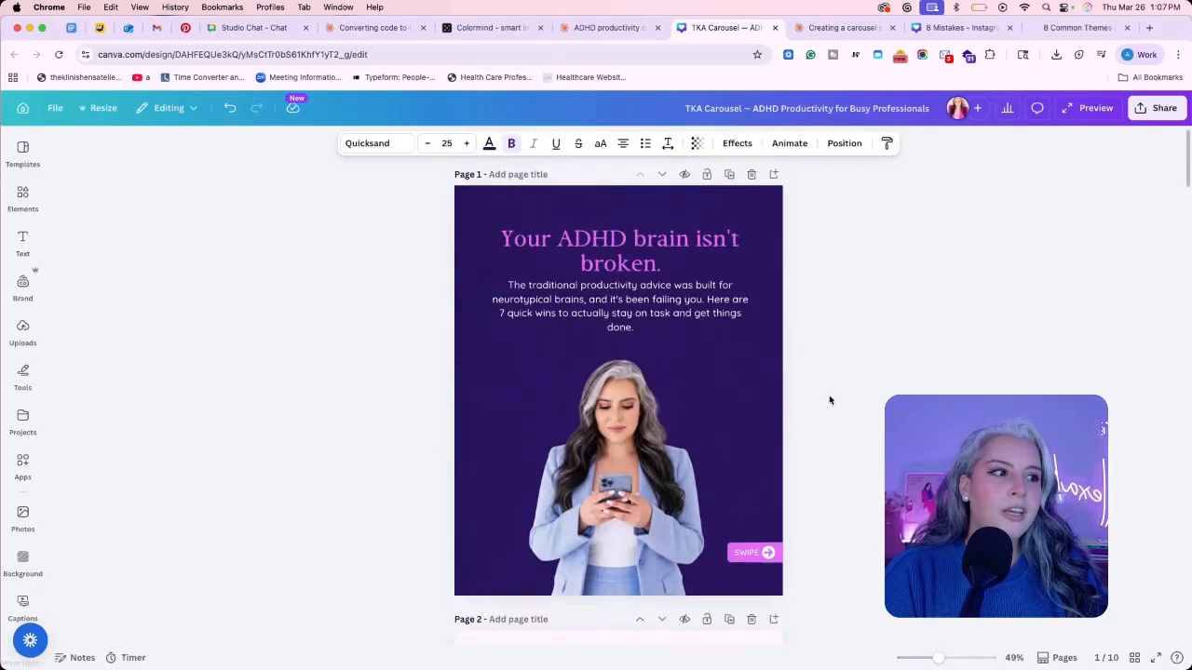
scroll(828, 399, "down", 12)
scroll(827, 399, "up", 2)
left_click(528, 323)
left_click_drag(507, 314, 502, 315)
Move the page 5 timer paragraph, "The fix" heading and its text down to separate the overlapping paragraphs.
scroll(636, 285, "down", 5)
scroll(649, 277, "down", 15)
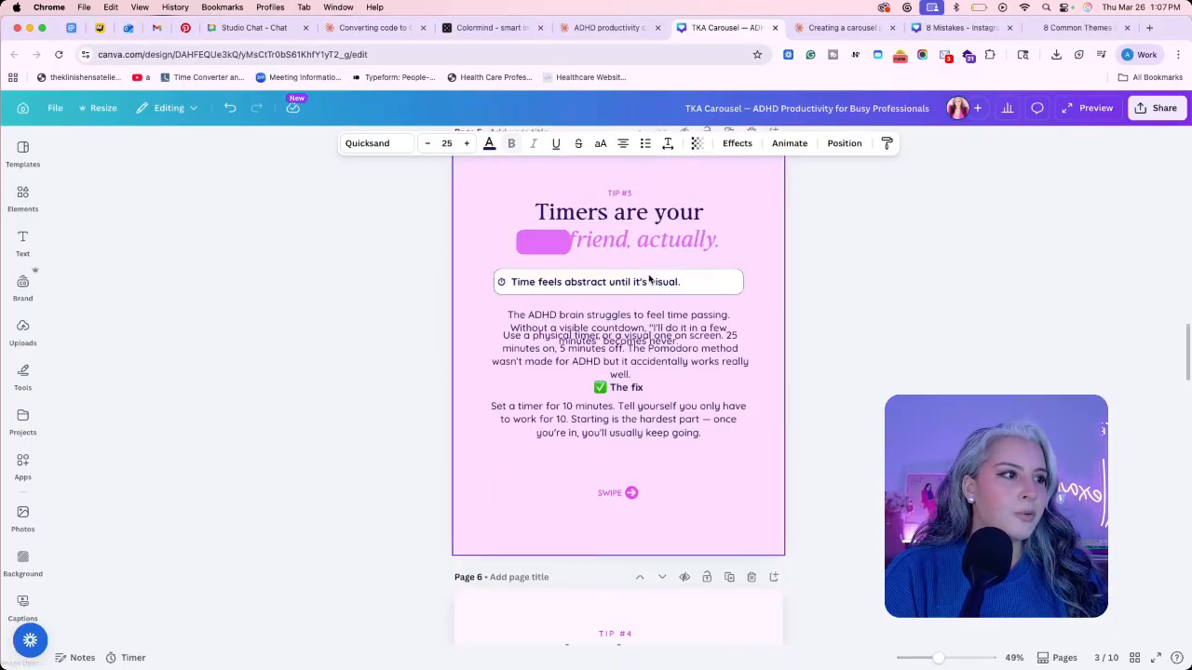
scroll(649, 277, "up", 5)
scroll(648, 277, "down", 2)
scroll(649, 277, "down", 1)
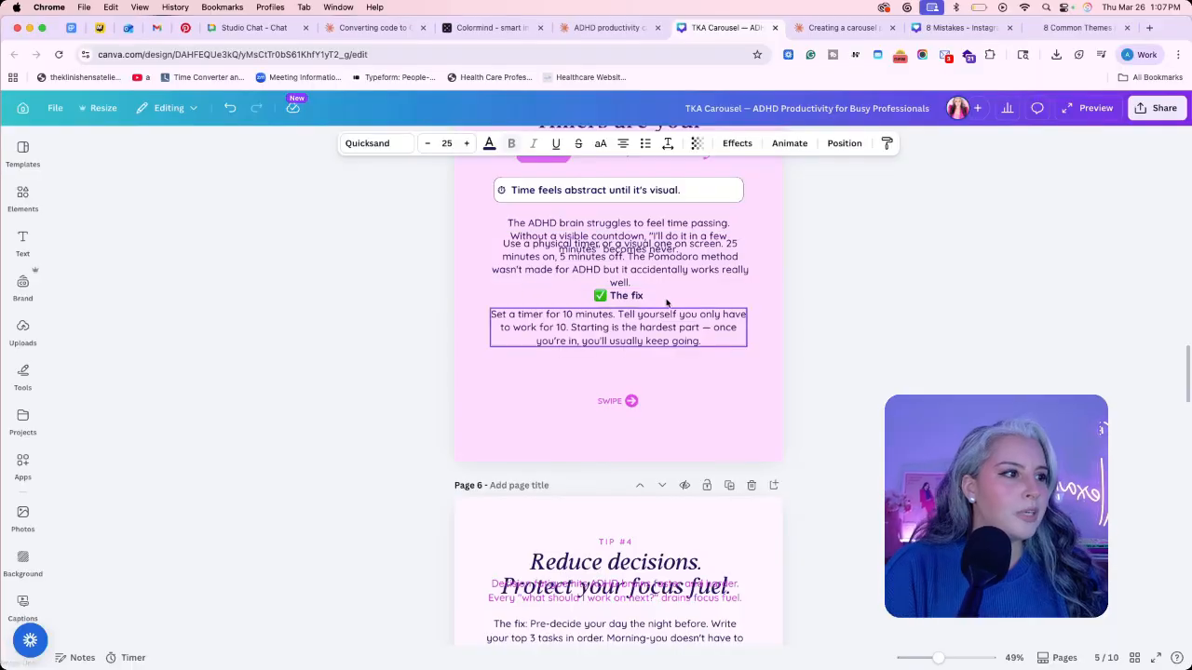
left_click(672, 343)
left_click_drag(674, 343, 674, 364)
left_click(717, 283)
left_click_drag(649, 299, 649, 318)
left_click_drag(707, 264, 708, 290)
left_click(772, 317)
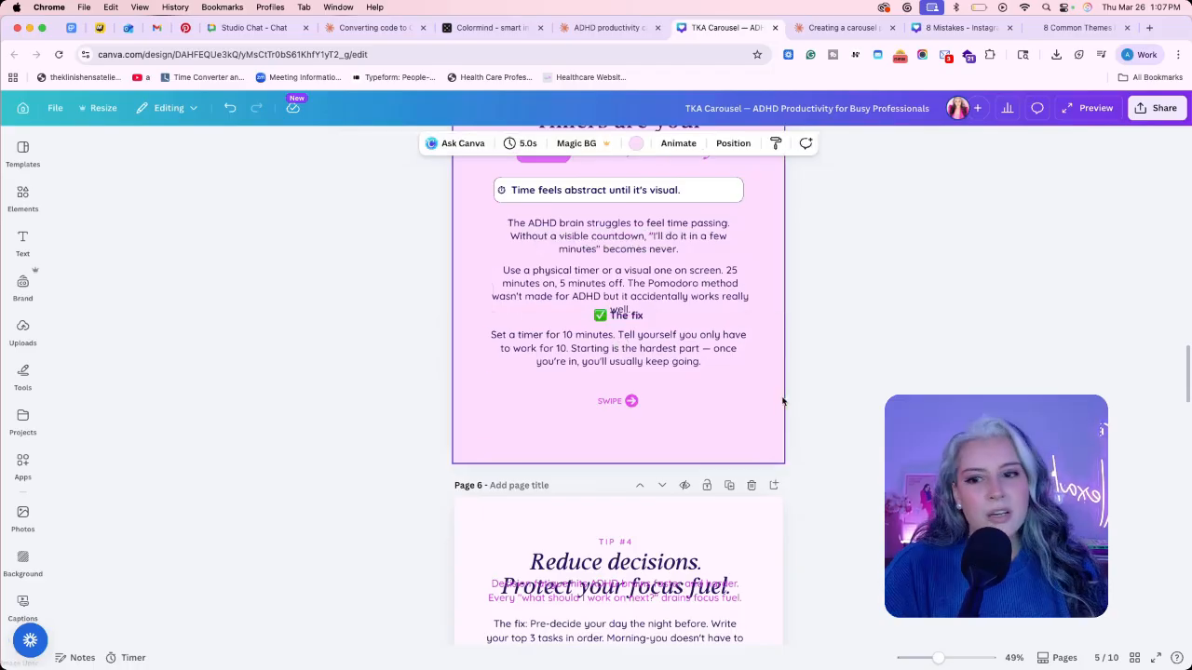
Move "The fix" heading, its paragraph and the swipe label on page 5 further down together, clear of the timer paragraph.
mouse_move(769, 401)
left_mouse_down()
mouse_move(471, 298)
mouse_move(488, 327)
left_mouse_up()
left_click_drag(673, 348, 693, 370)
left_click(873, 343)
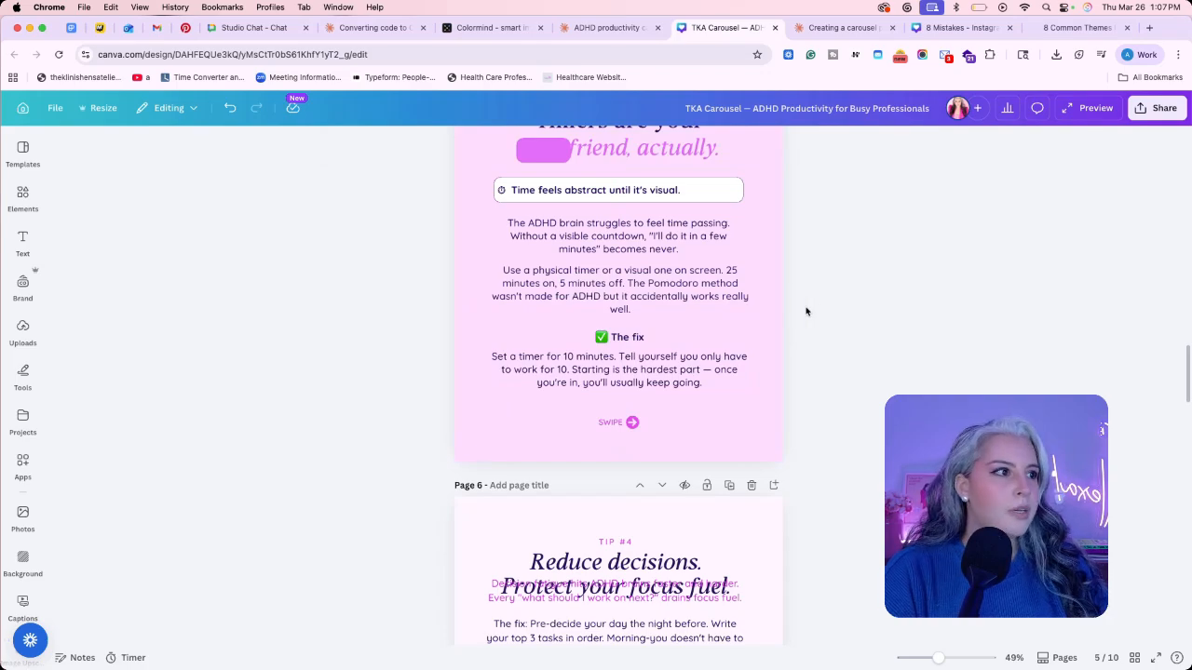
Center the "Time feels abstract until it's visual." text inside its white box on page 5 and narrow its text box.
scroll(806, 311, "up", 1)
left_click_drag(647, 223, 659, 225)
left_click_drag(755, 223, 661, 224)
left_click(817, 238)
scroll(816, 247, "up", 1)
scroll(815, 247, "up", 1)
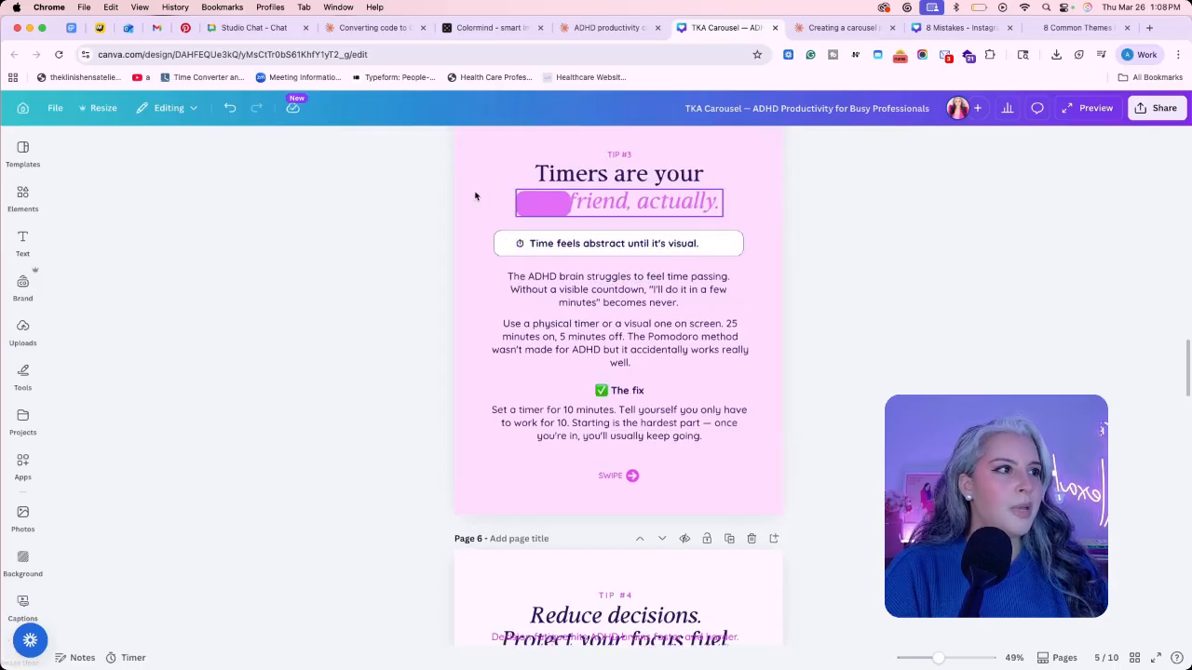
Select all the elements on page 5 and align them to a common horizontal center.
left_click(535, 211)
scroll(777, 183, "up", 5)
left_click_drag(753, 236, 501, 598)
left_click(877, 146)
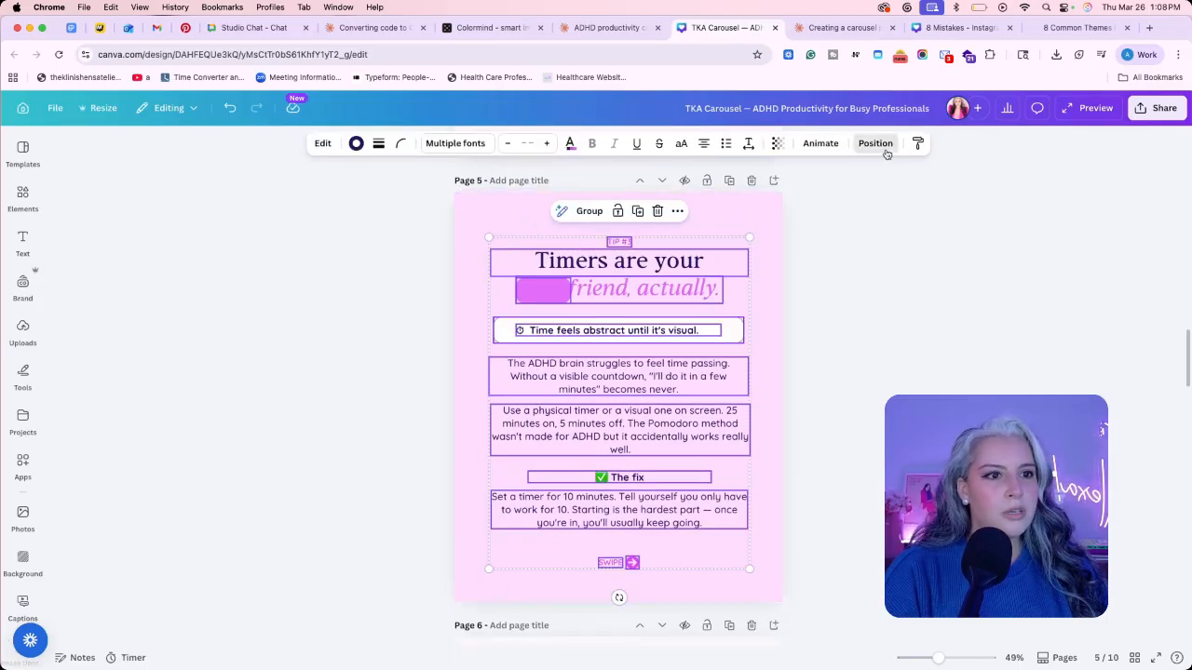
left_click(211, 337)
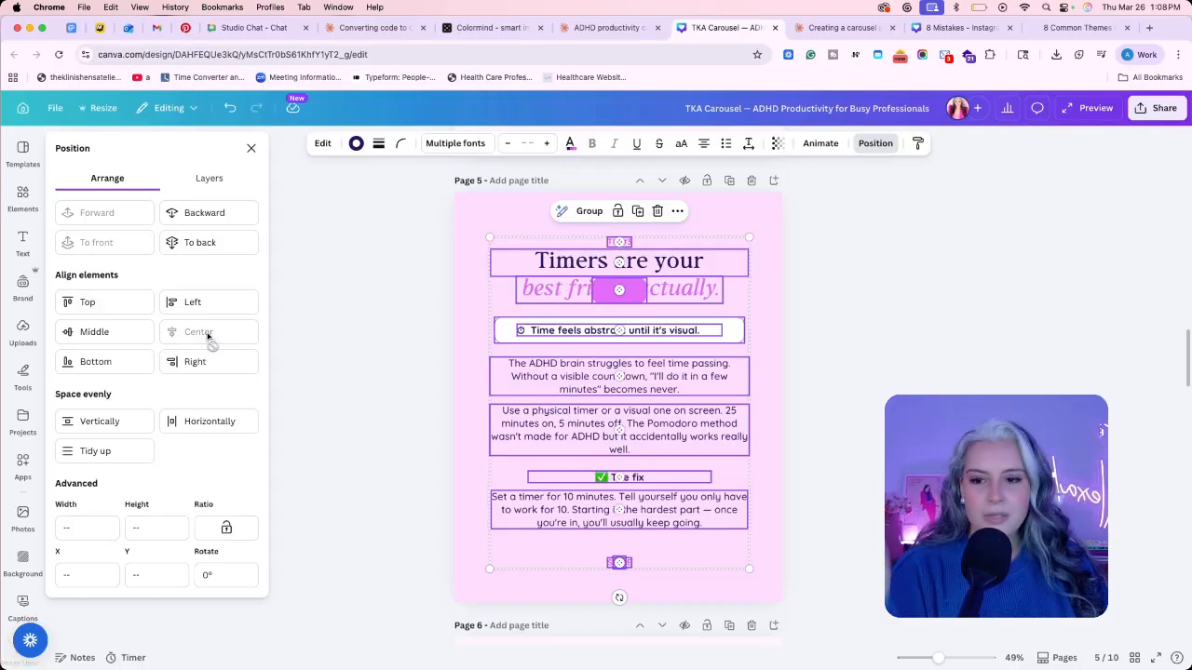
key("Escape")
left_click(821, 363)
Delete the pink rounded shape covering "best friend, actually." on page 5.
left_click(652, 298)
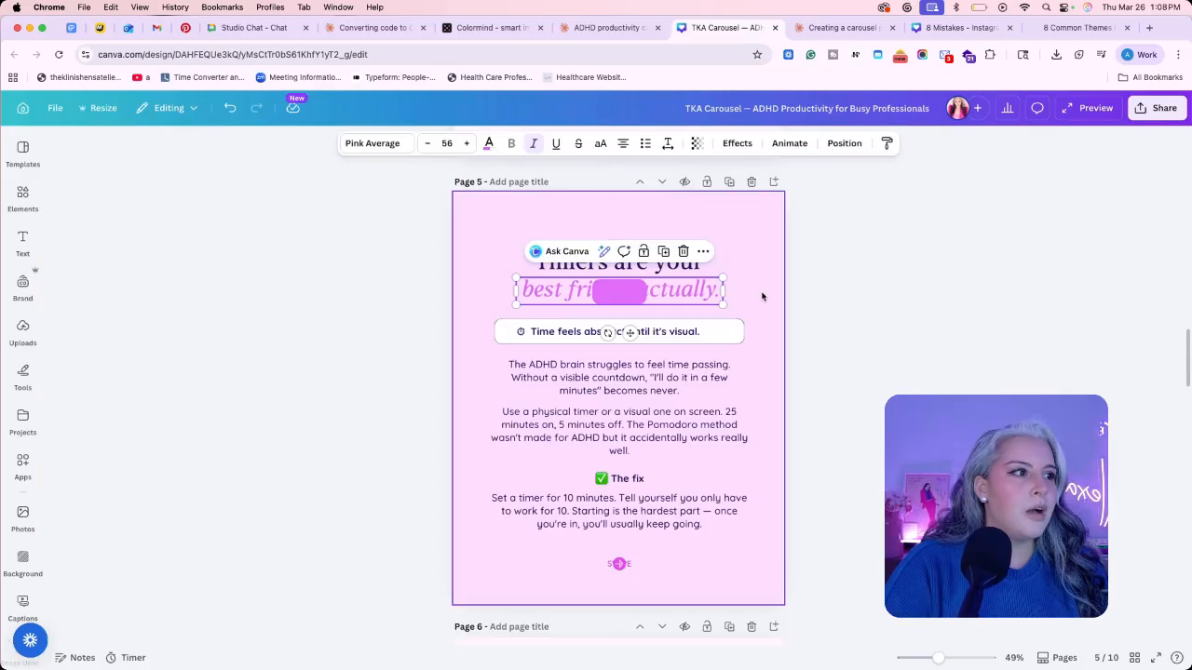
left_click(619, 292, "shift")
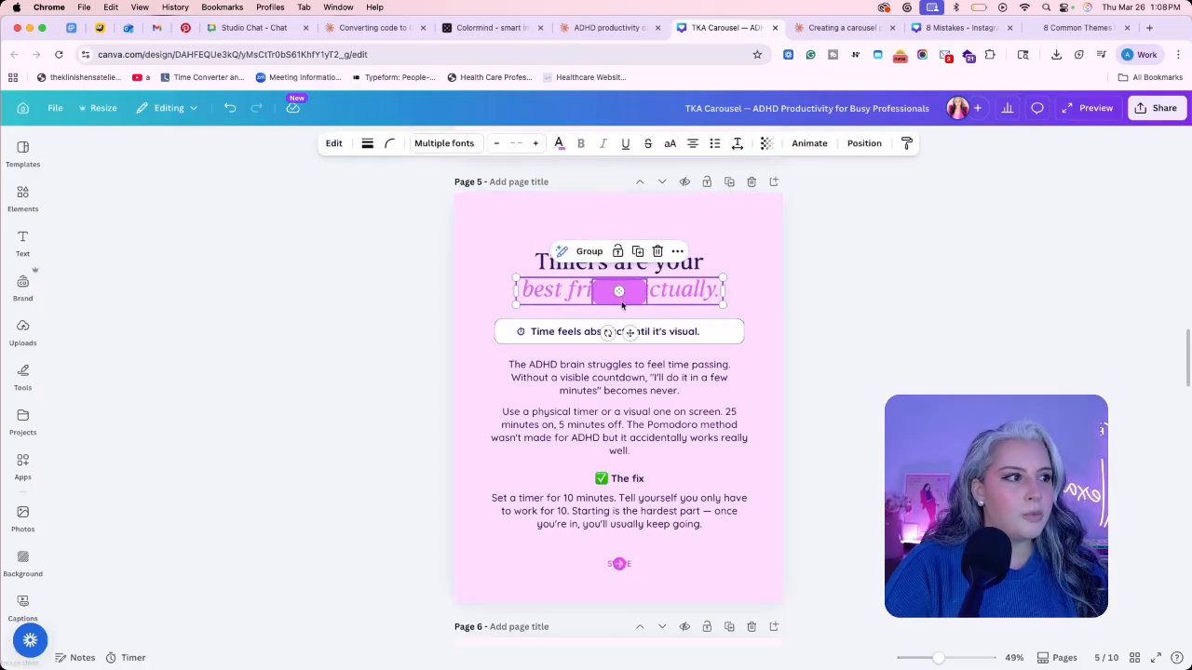
left_click(759, 286)
left_click_drag(680, 290, 498, 294)
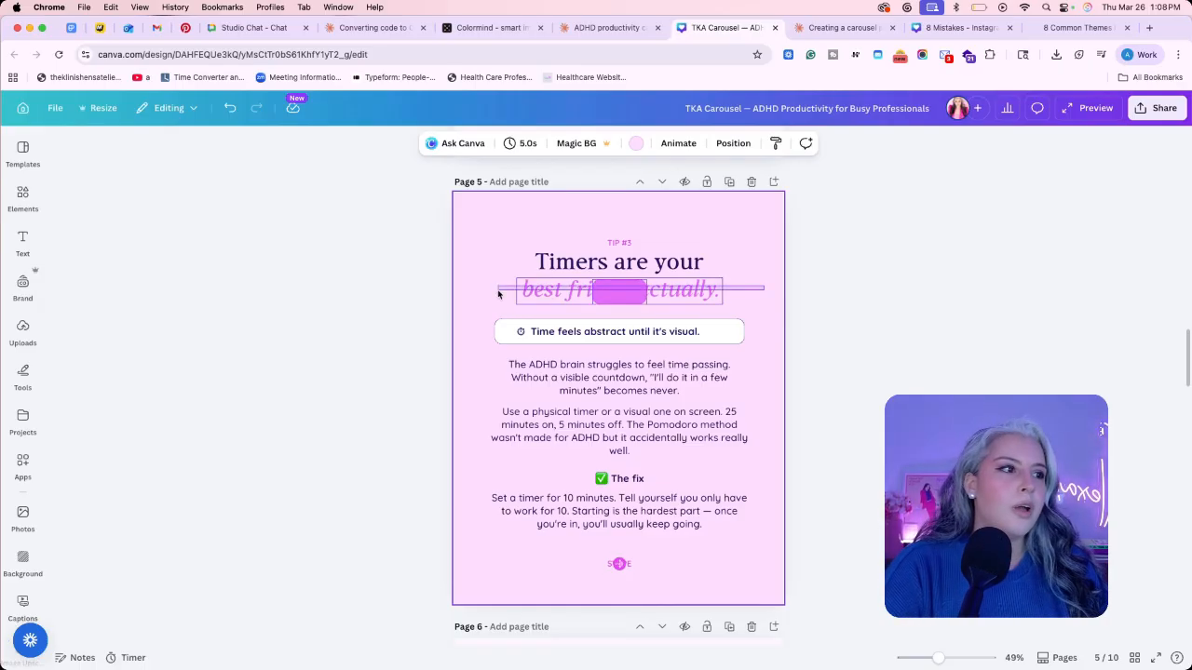
left_click(682, 295)
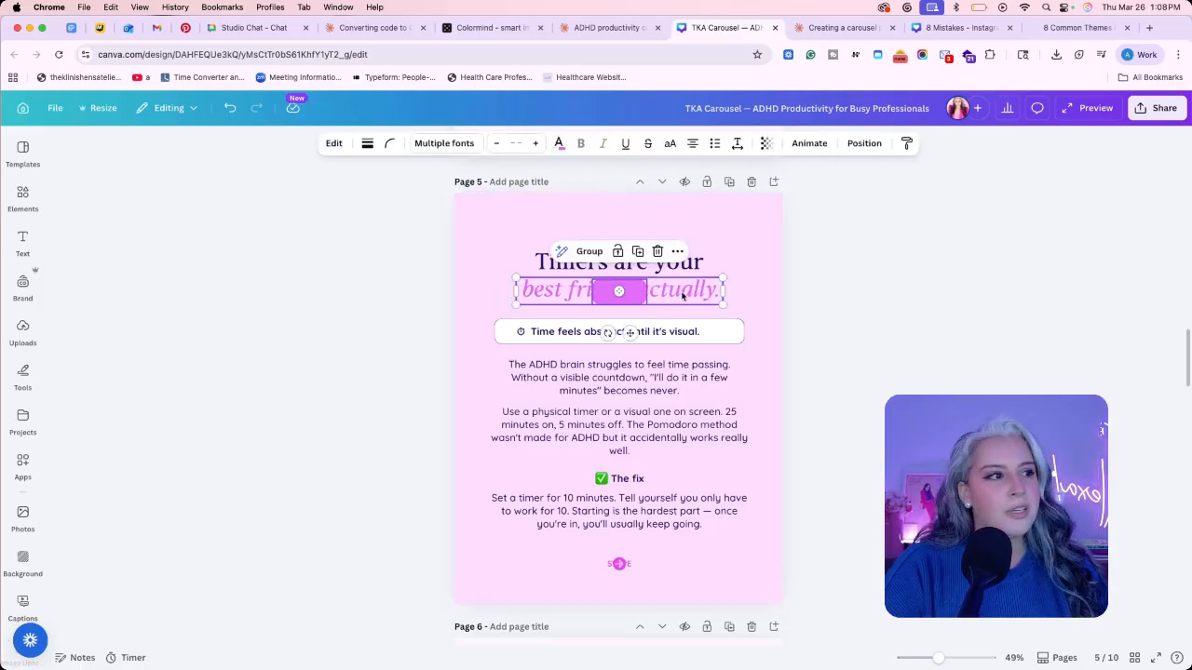
left_click(682, 295)
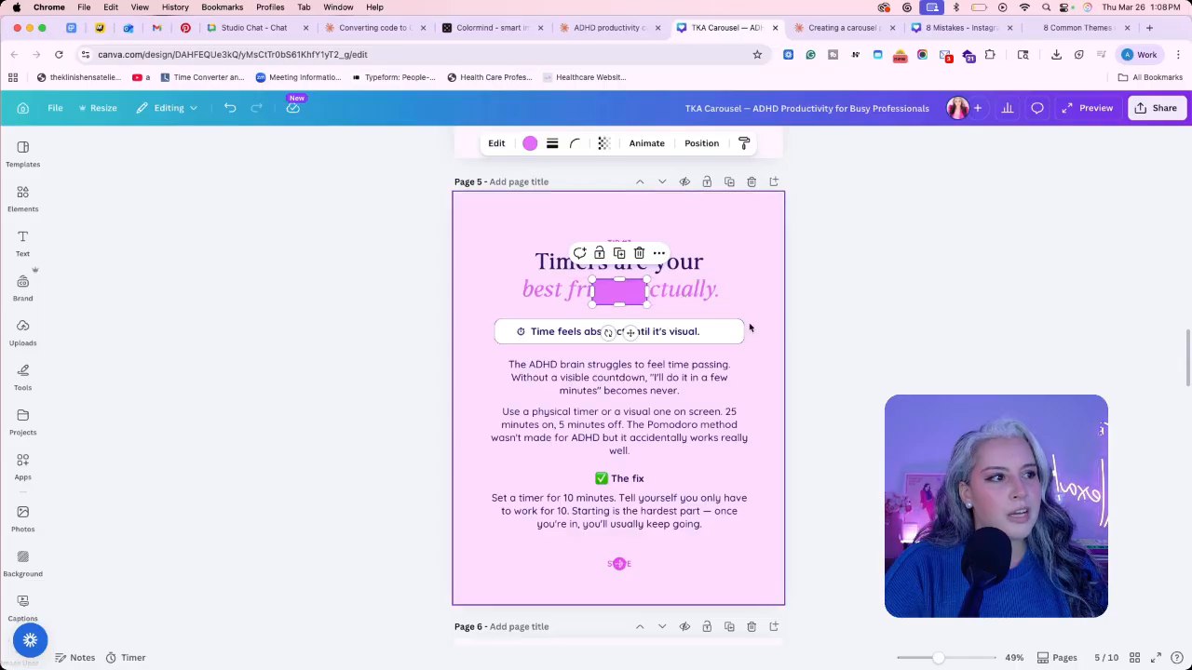
key("Delete")
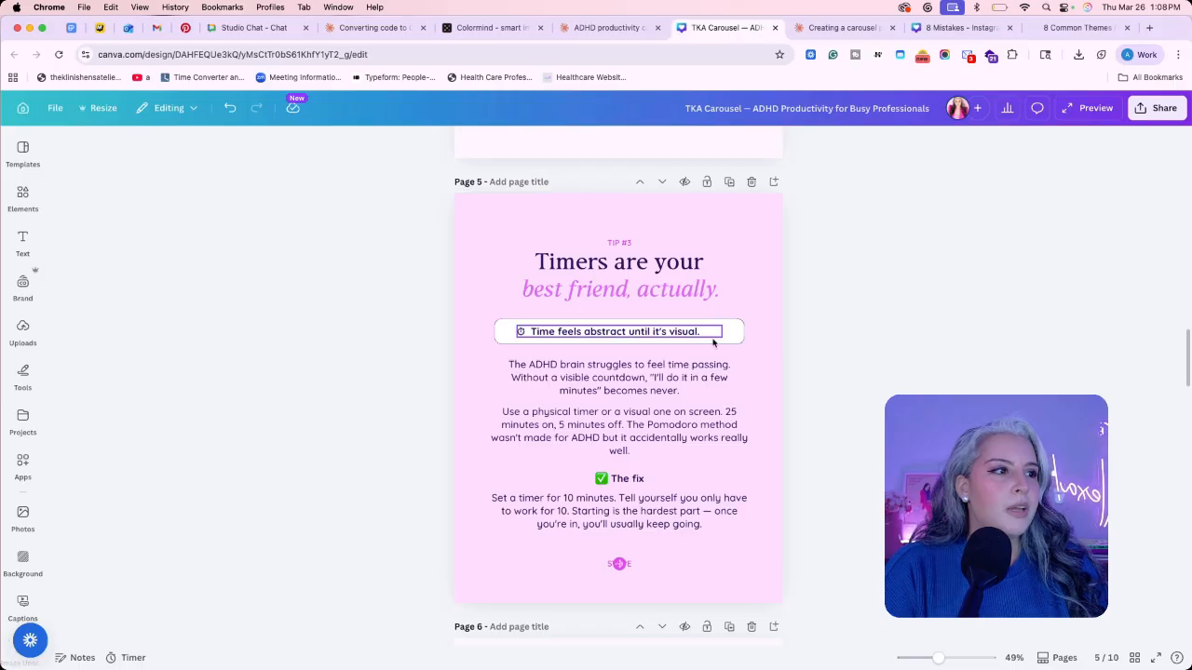
left_click(749, 286)
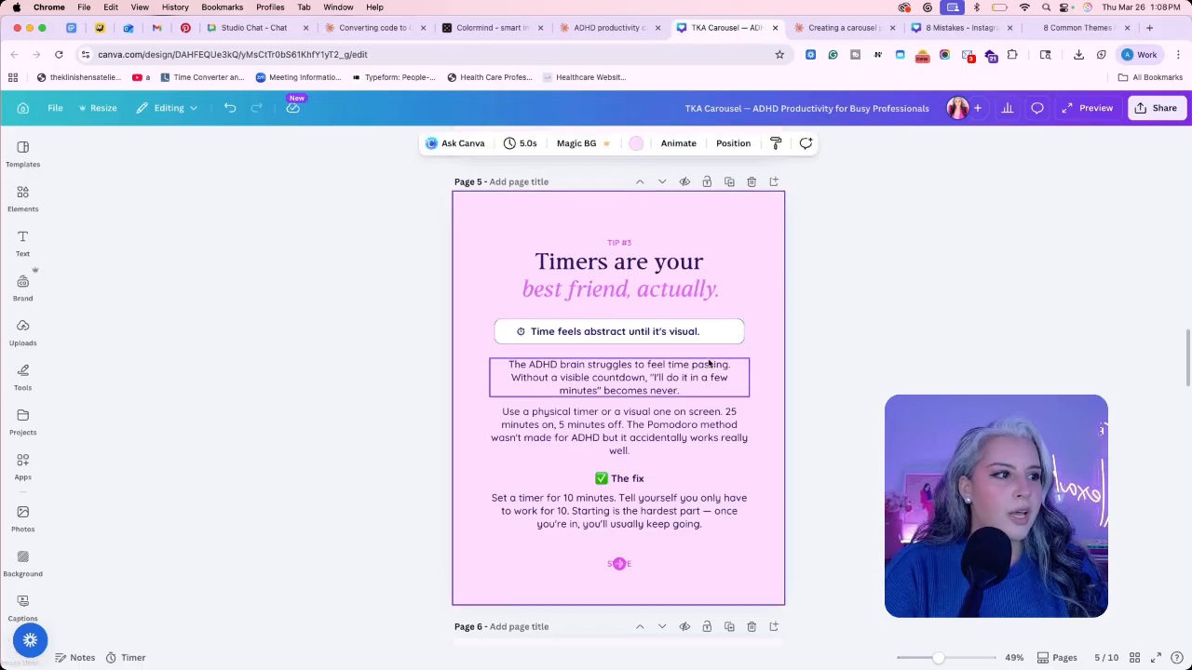
Move the "SWIPE" text on page 5 to the left of its arrow and group the two.
scroll(708, 364, "down", 5)
left_click(622, 335)
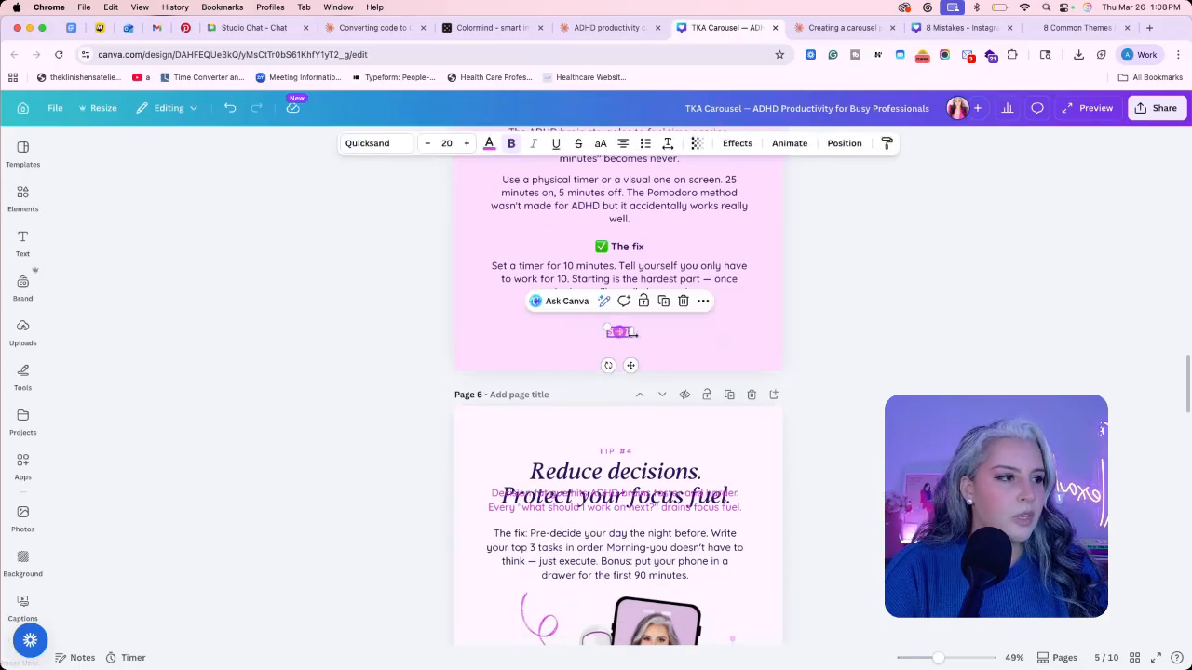
left_click(592, 336)
left_click_drag(605, 334, 582, 335)
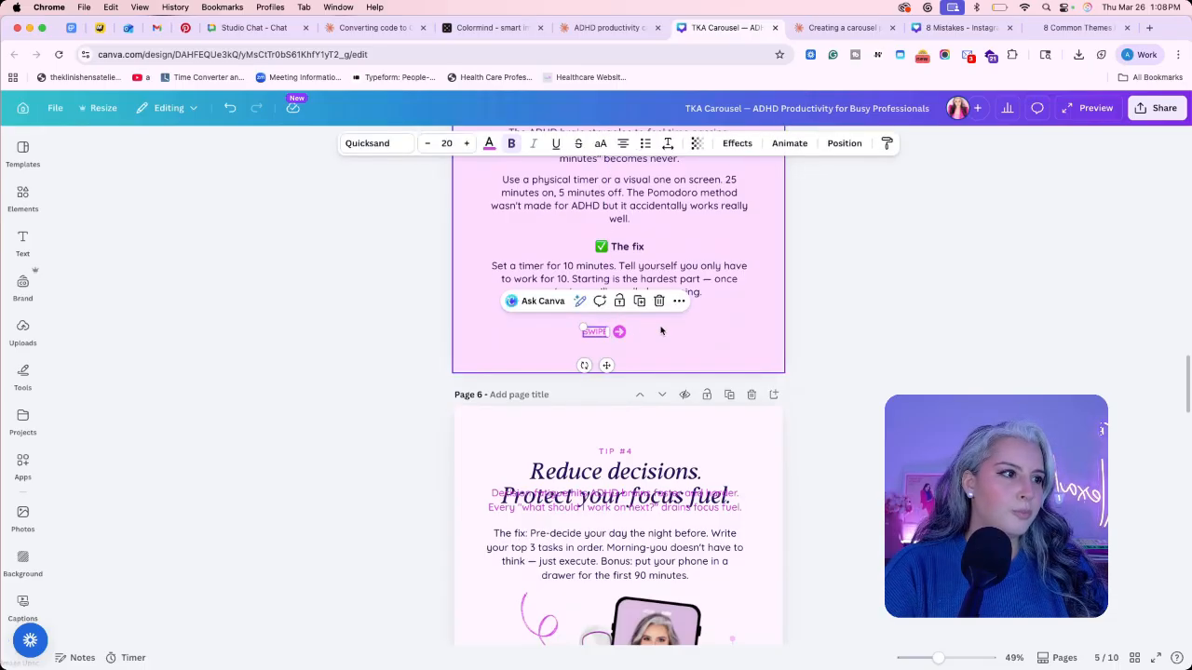
left_click(622, 333, "shift")
key("super+g")
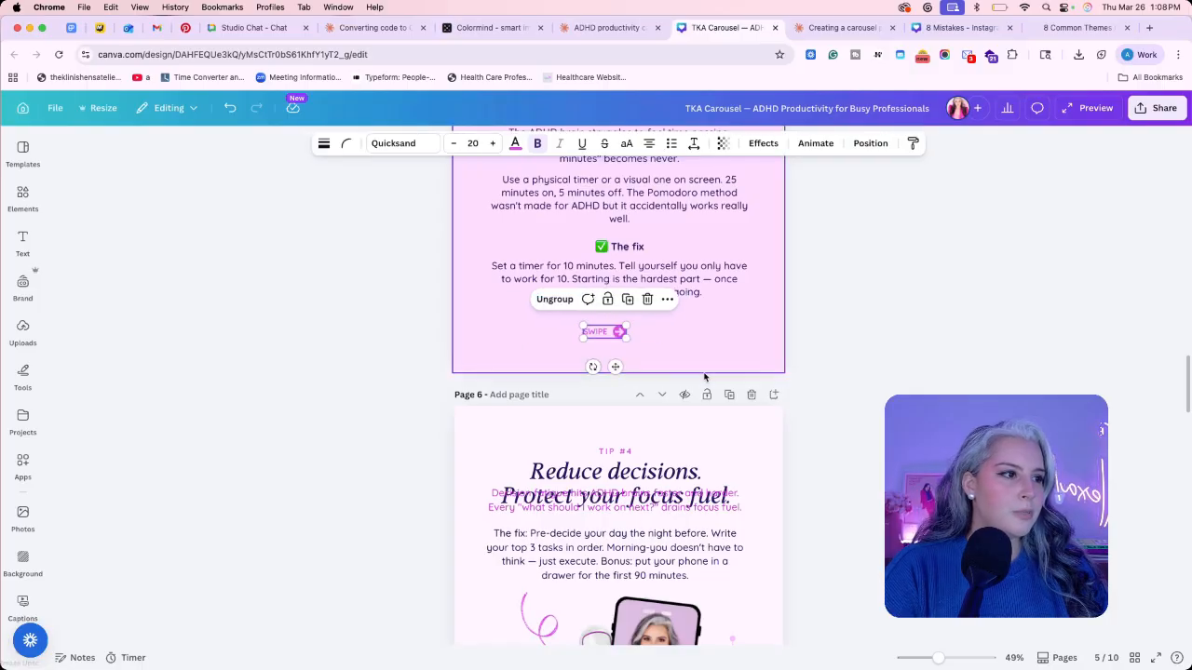
Center the grouped "SWIPE" text and arrow horizontally near the lower edge of page 5.
left_click(650, 346)
left_click_drag(603, 337, 618, 337)
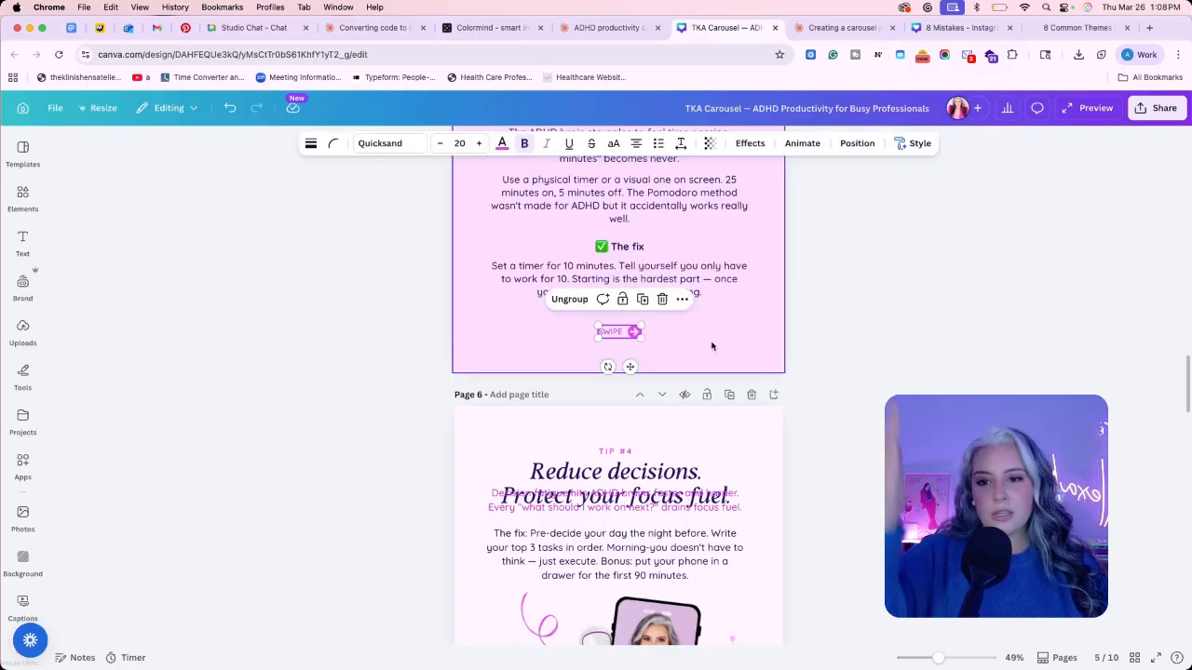
left_click(722, 365)
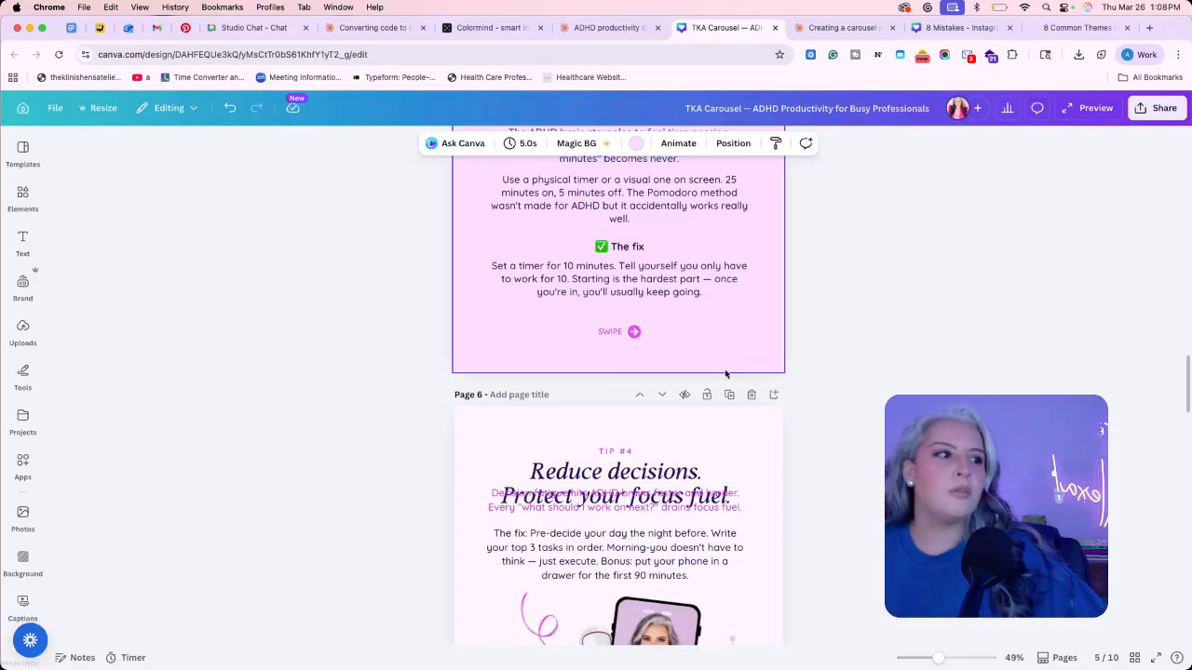
Delete the phone photo, robot, curly arrow and circuit-line graphics from page 6, keeping the "SWIPE" text and its arrow.
scroll(718, 355, "down", 5)
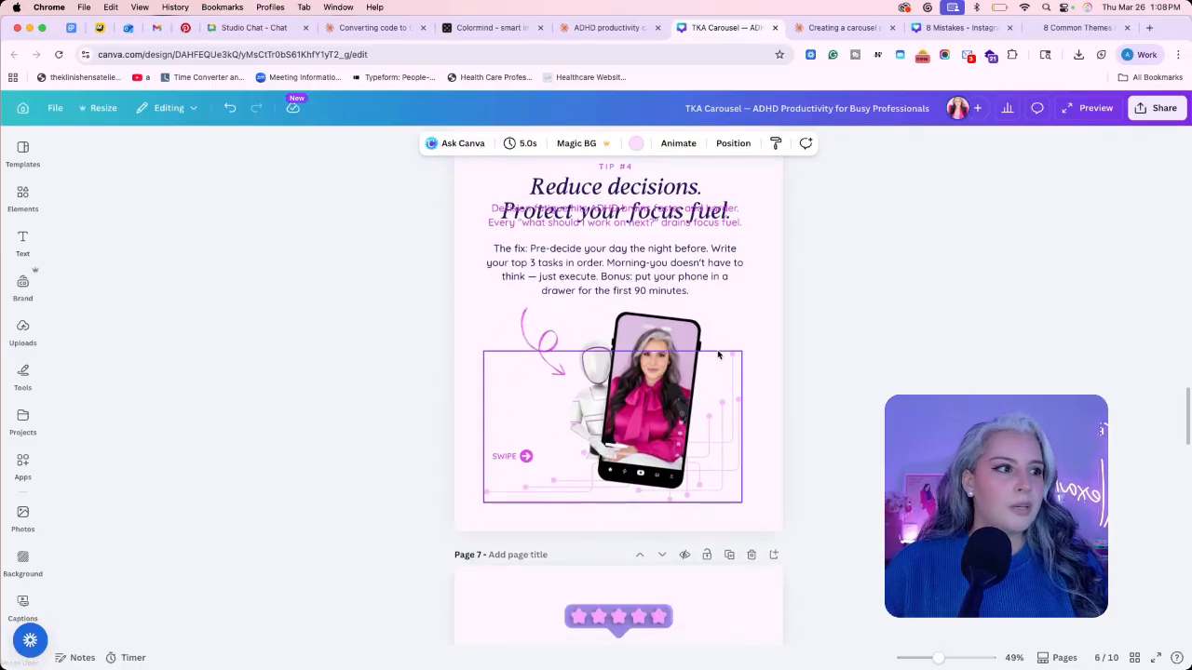
scroll(718, 355, "up", 1)
left_click(523, 457)
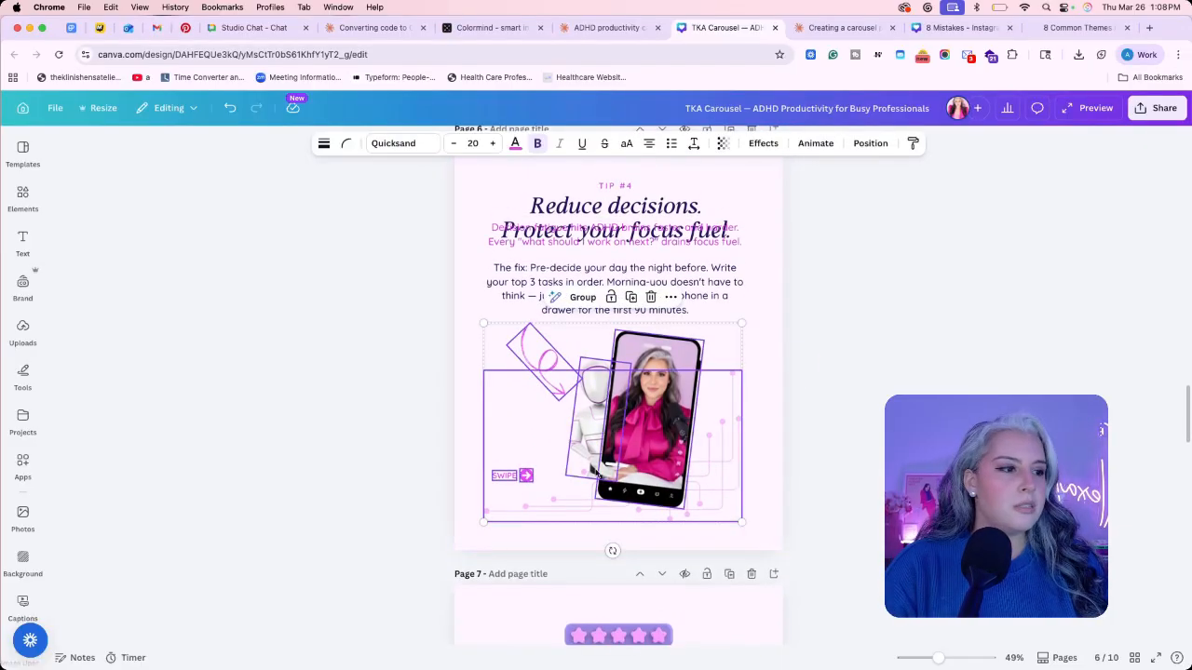
left_click(508, 475, "shift")
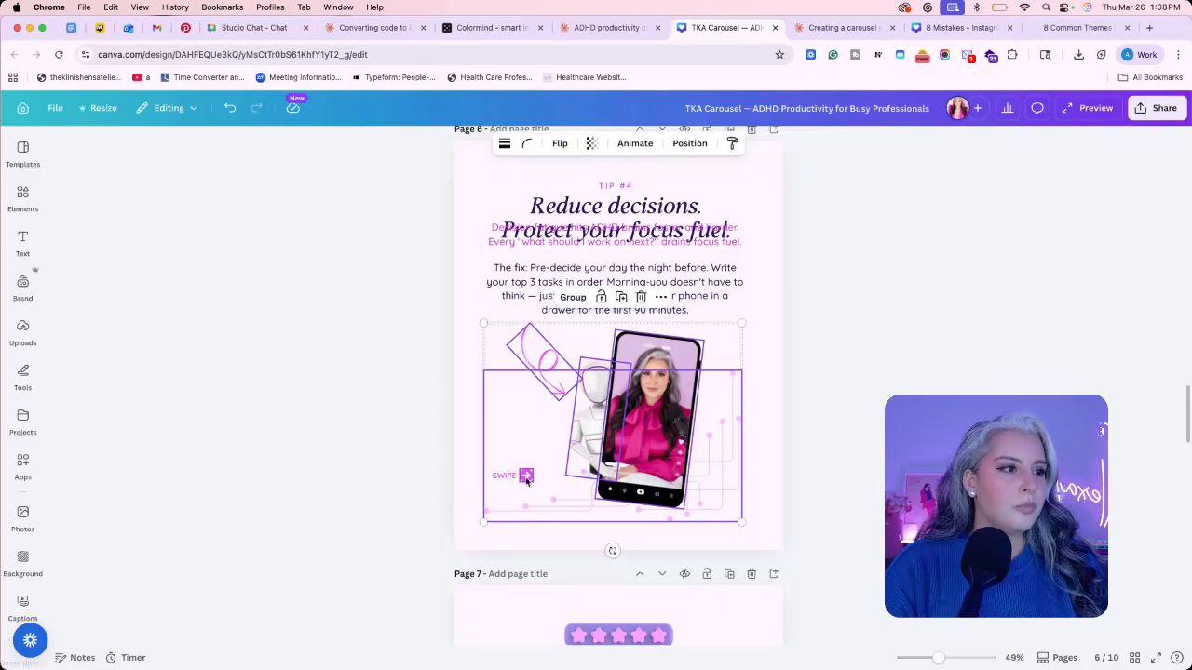
key("Delete")
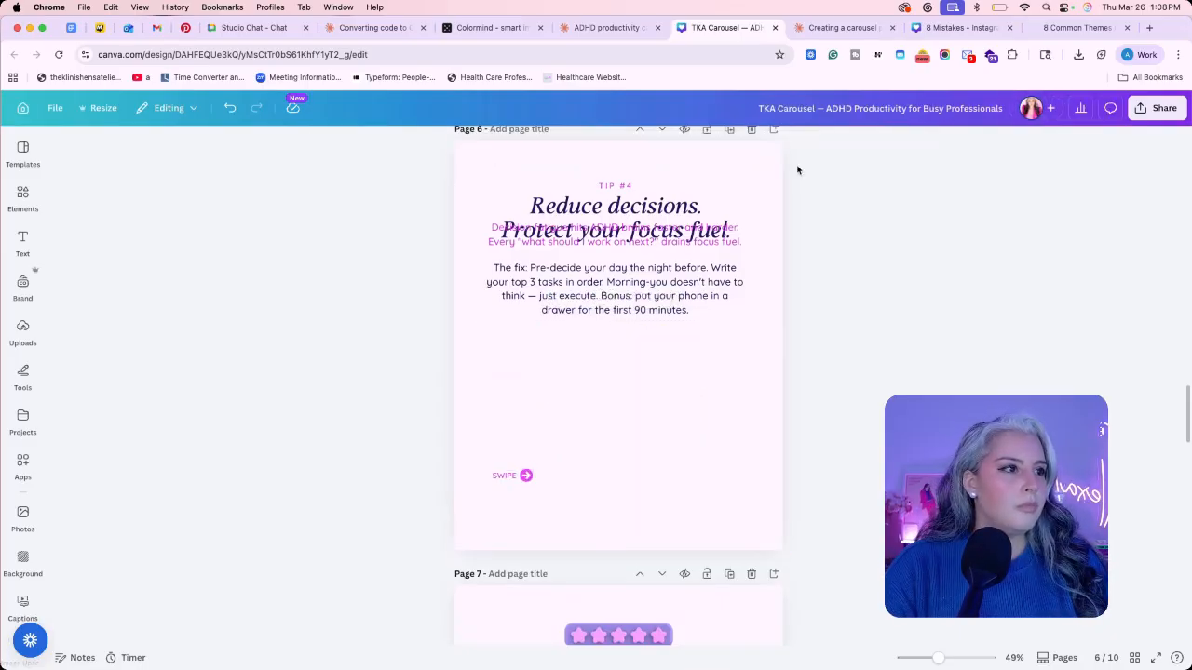
Space out the page 6 text by moving the pink "Decision fatigue" paragraph below the heading and "The fix" paragraph beneath it.
left_click_drag(649, 275, 649, 345)
left_click_drag(700, 244, 700, 280)
left_click_drag(642, 363, 643, 326)
left_click(886, 285)
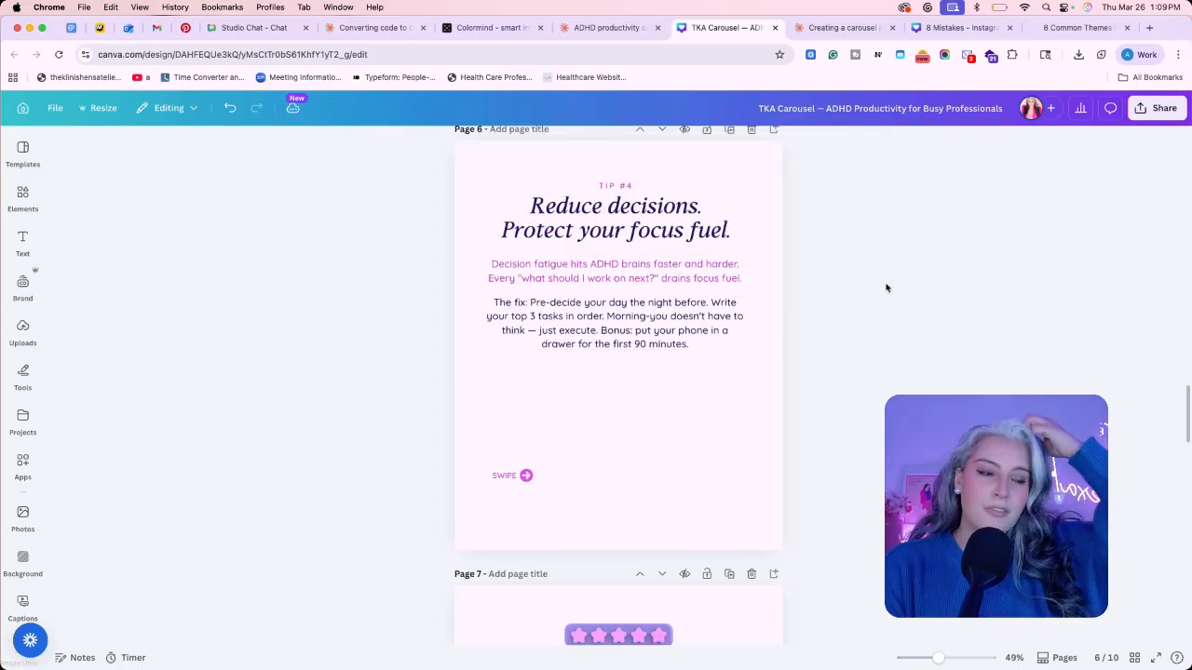